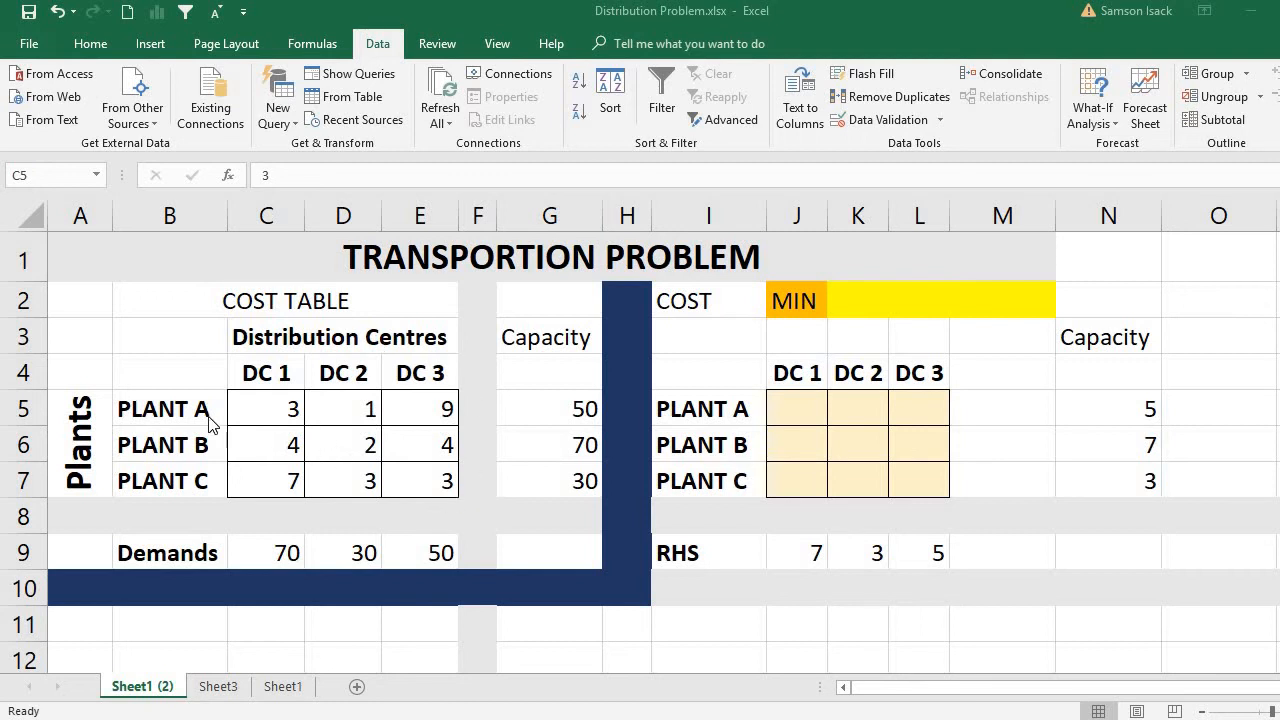
Review the plant labels in B5:B7 and the distribution centre headings in C4:E4 of the cost table.
left_click(158, 410)
left_click(158, 410)
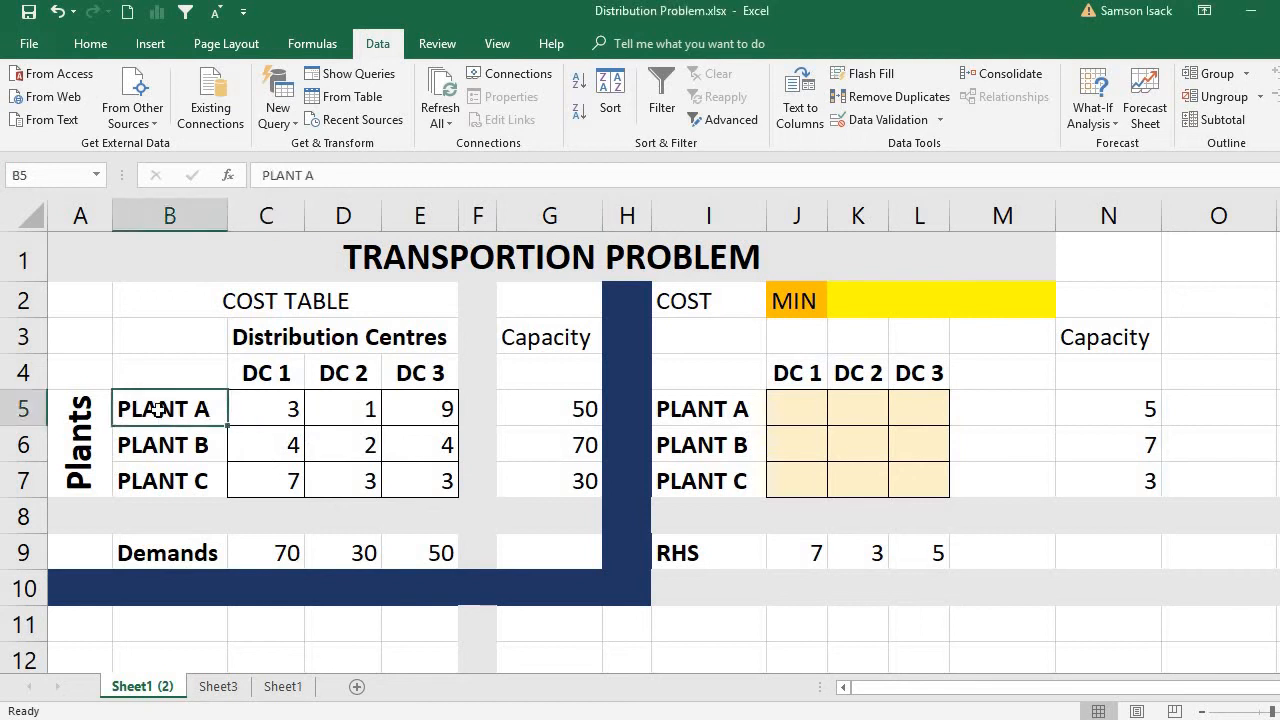
left_click(160, 447)
left_click(166, 475)
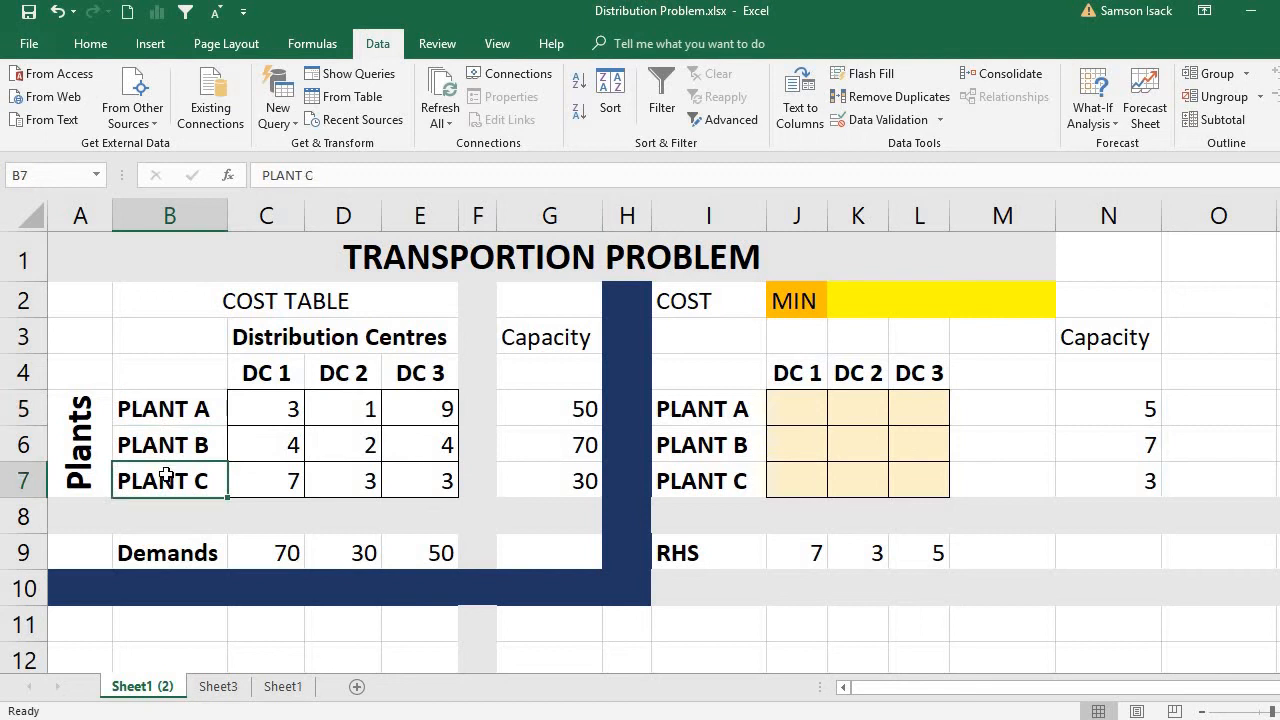
left_click(284, 372)
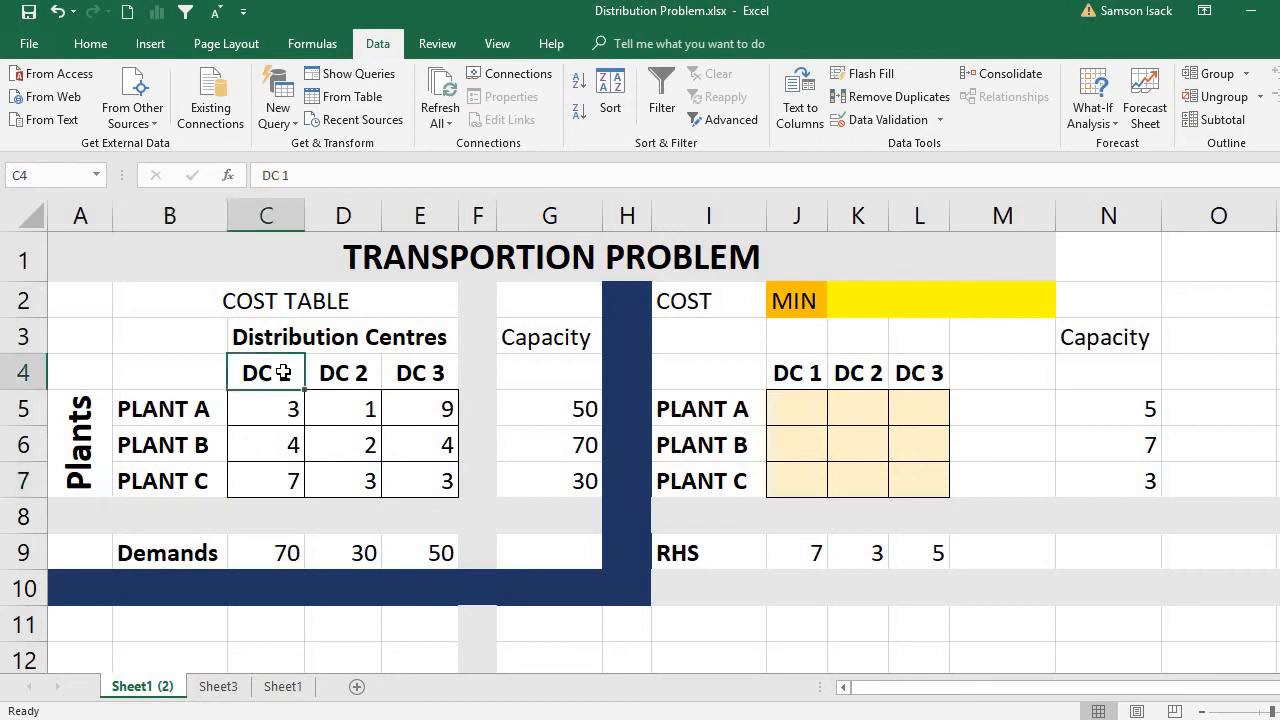
left_click(370, 372)
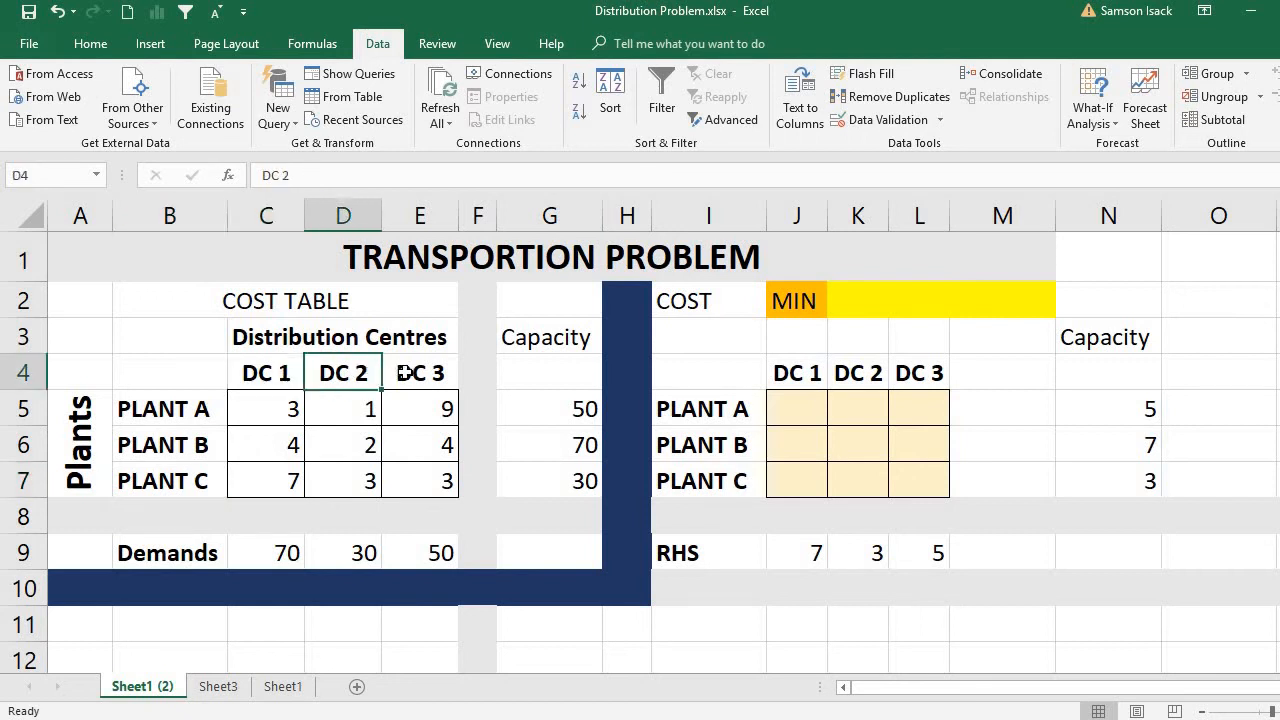
left_click(402, 372)
left_click(283, 377)
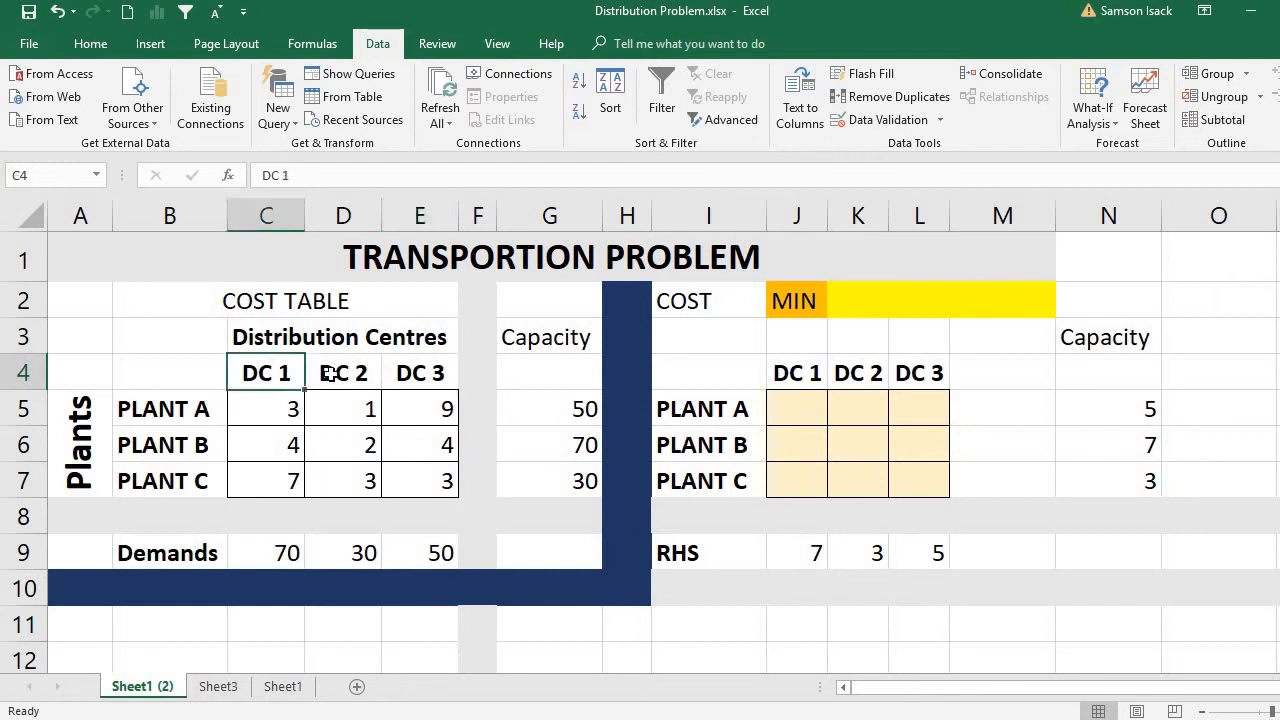
left_click(332, 373)
left_click(405, 374)
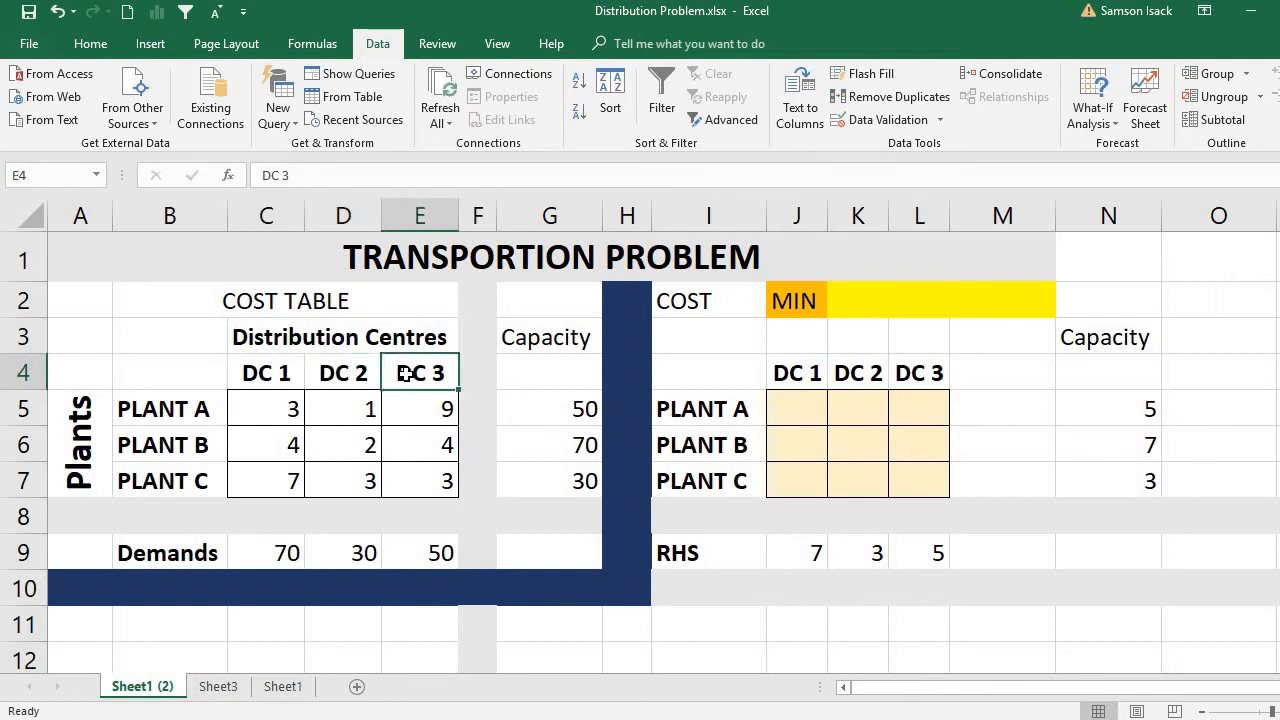
left_click(186, 418)
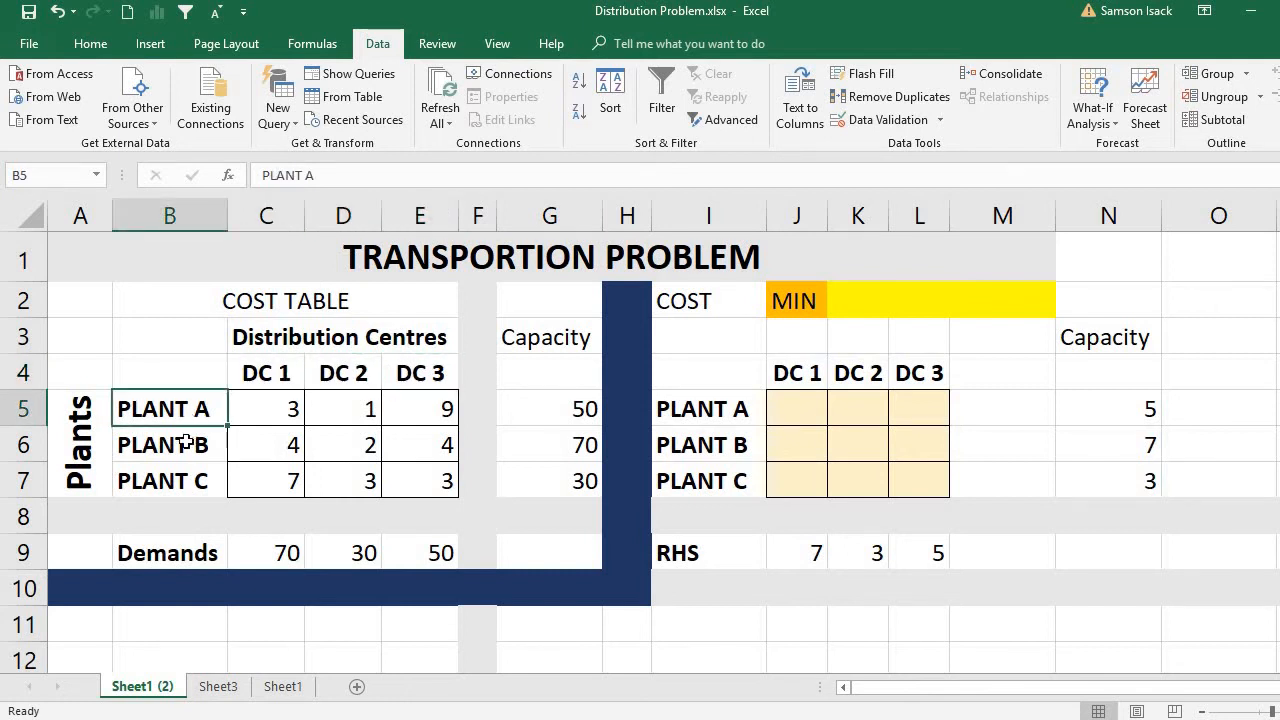
left_click(187, 445)
left_click(186, 478)
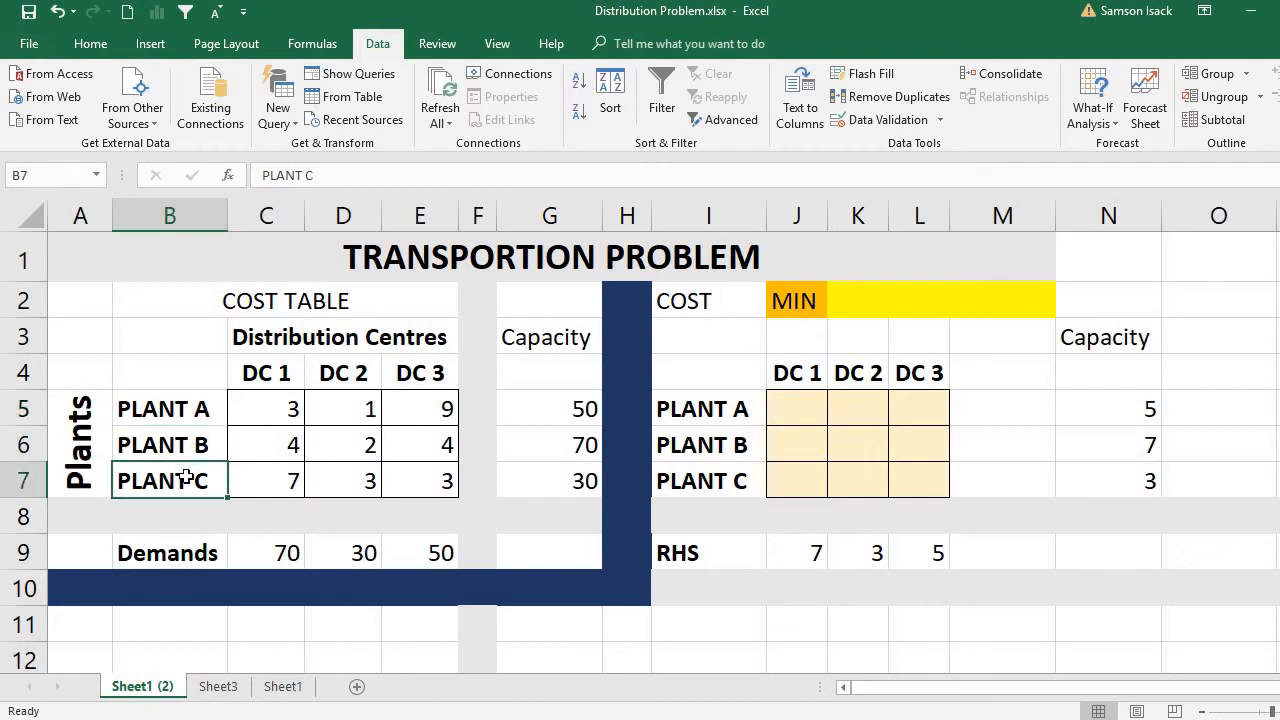
left_click(198, 418)
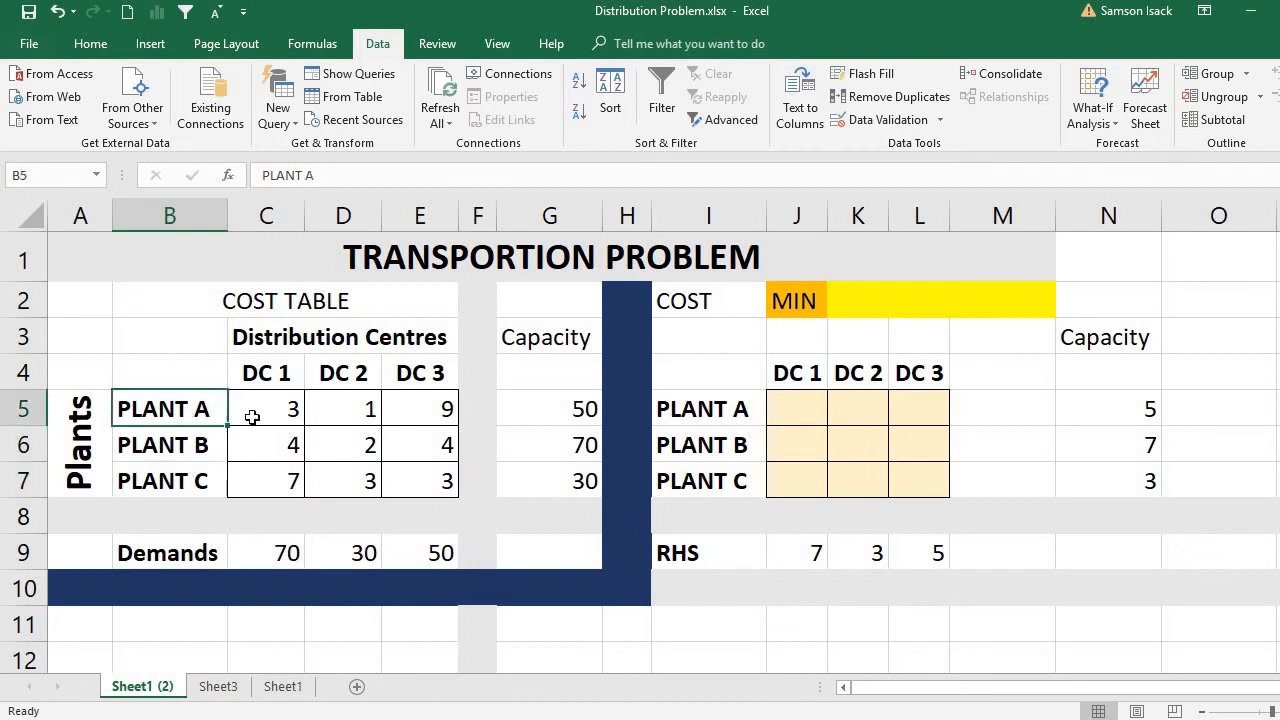
Review the plant capacities in G5:G7 and the distribution centre demands in C9:E9.
left_click(560, 421)
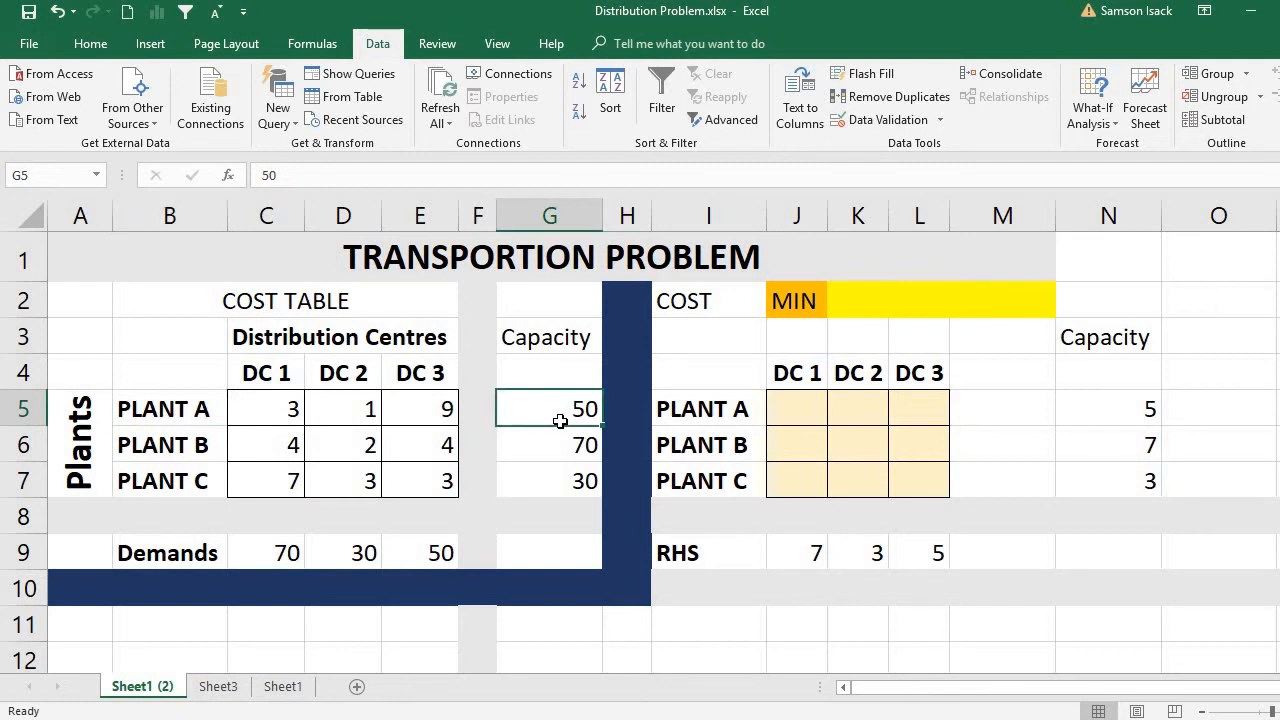
left_click(542, 453)
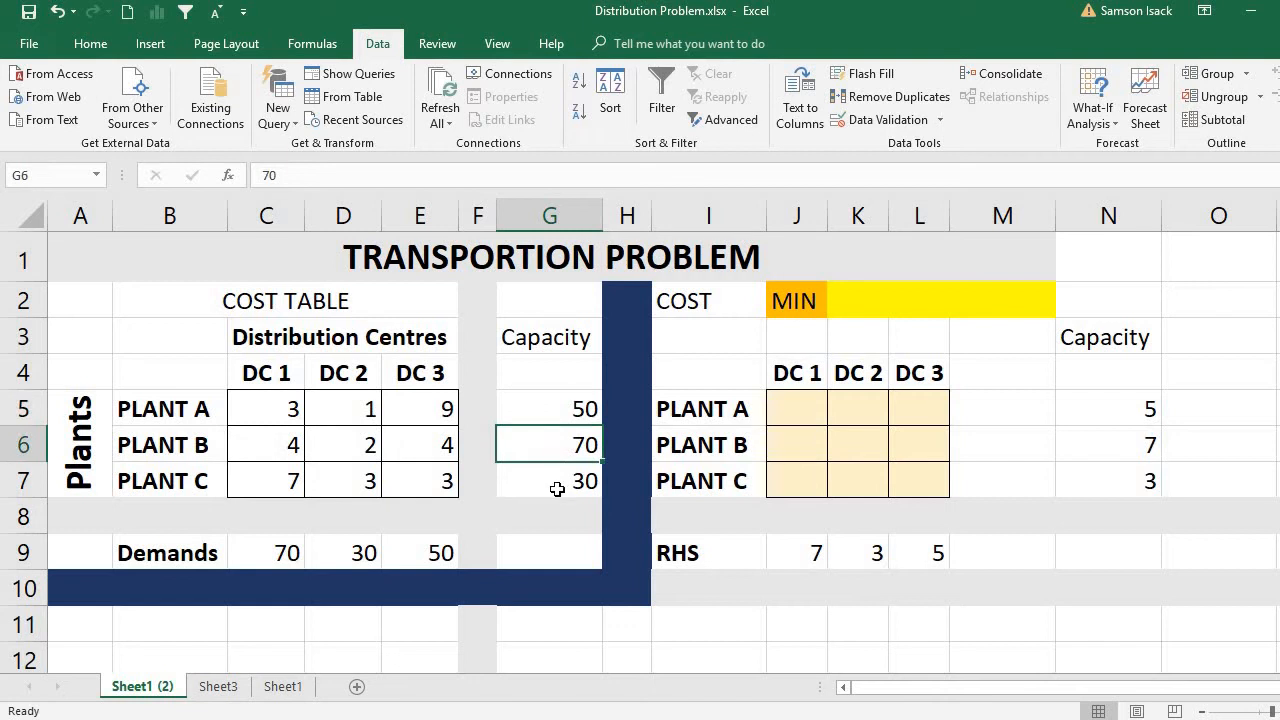
left_click(557, 487)
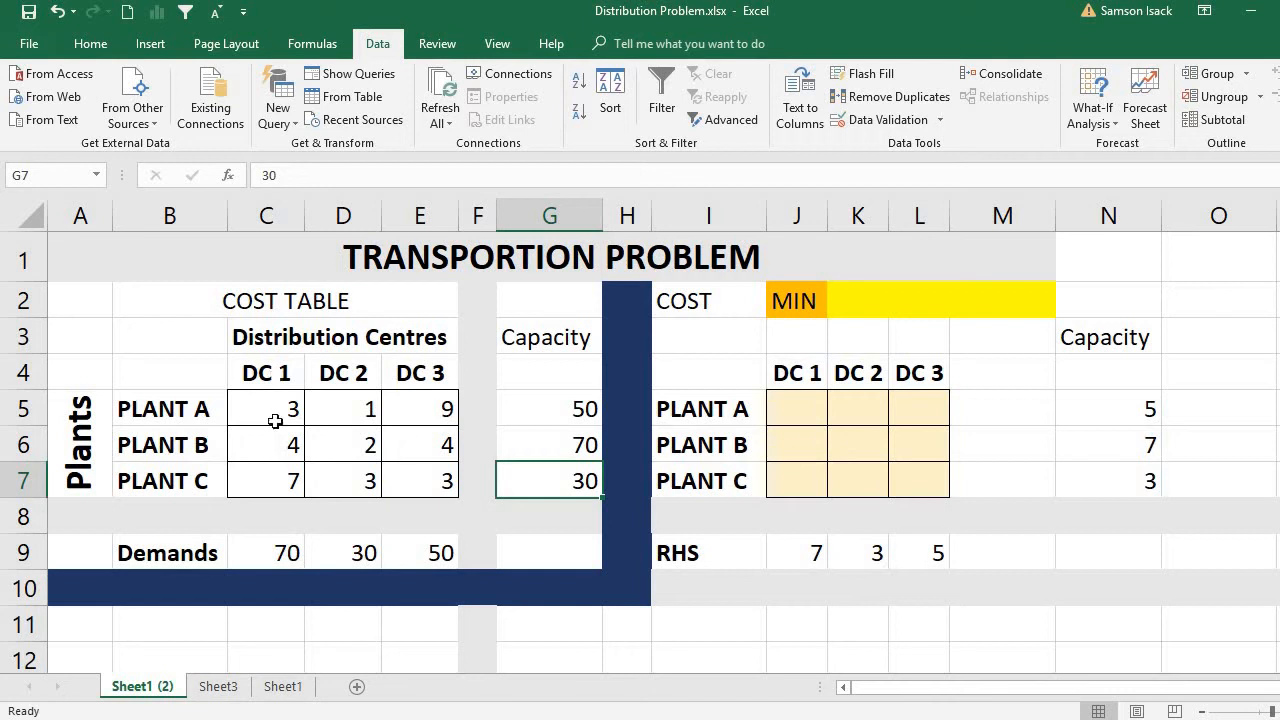
left_click(283, 554)
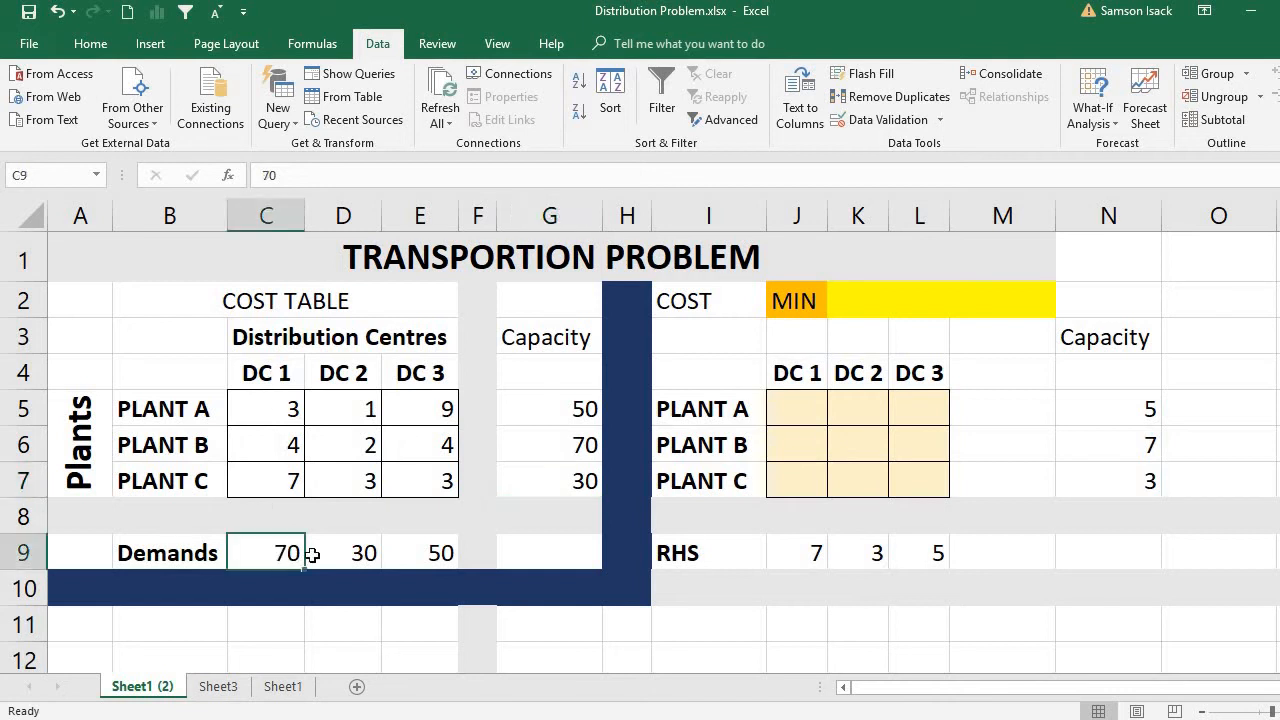
left_click(372, 556)
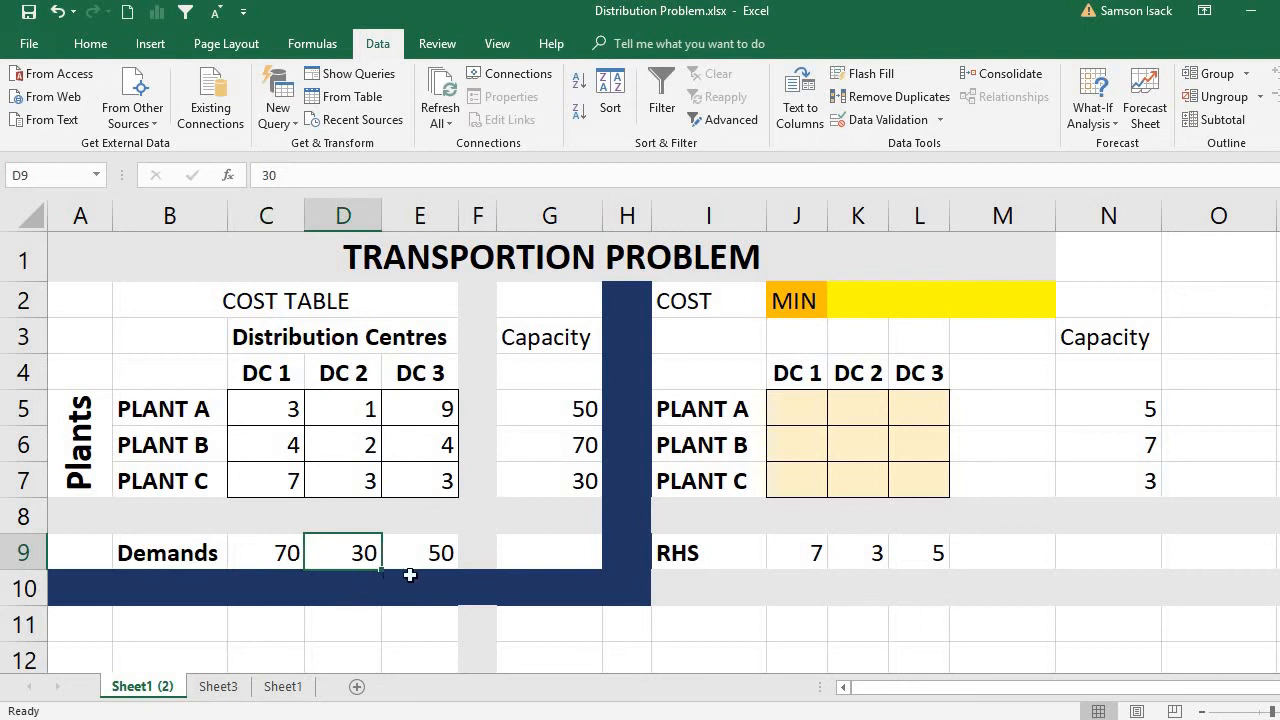
left_click(423, 540)
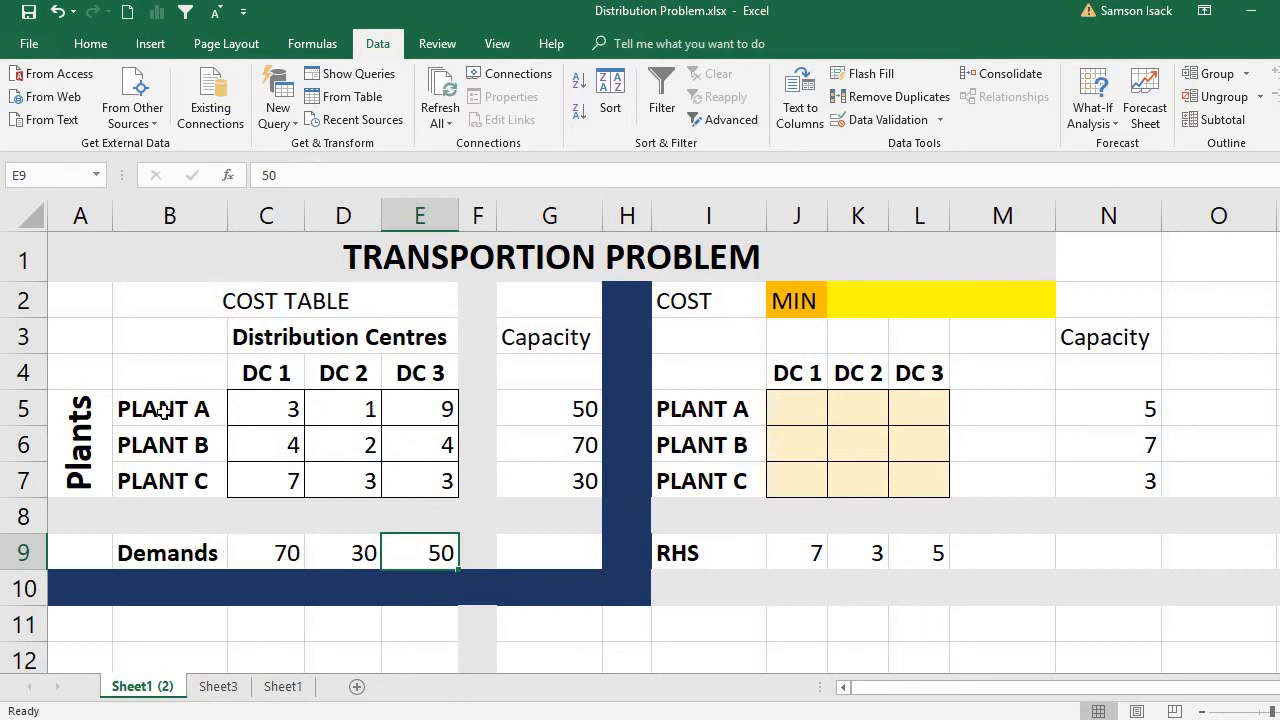
left_click(576, 414)
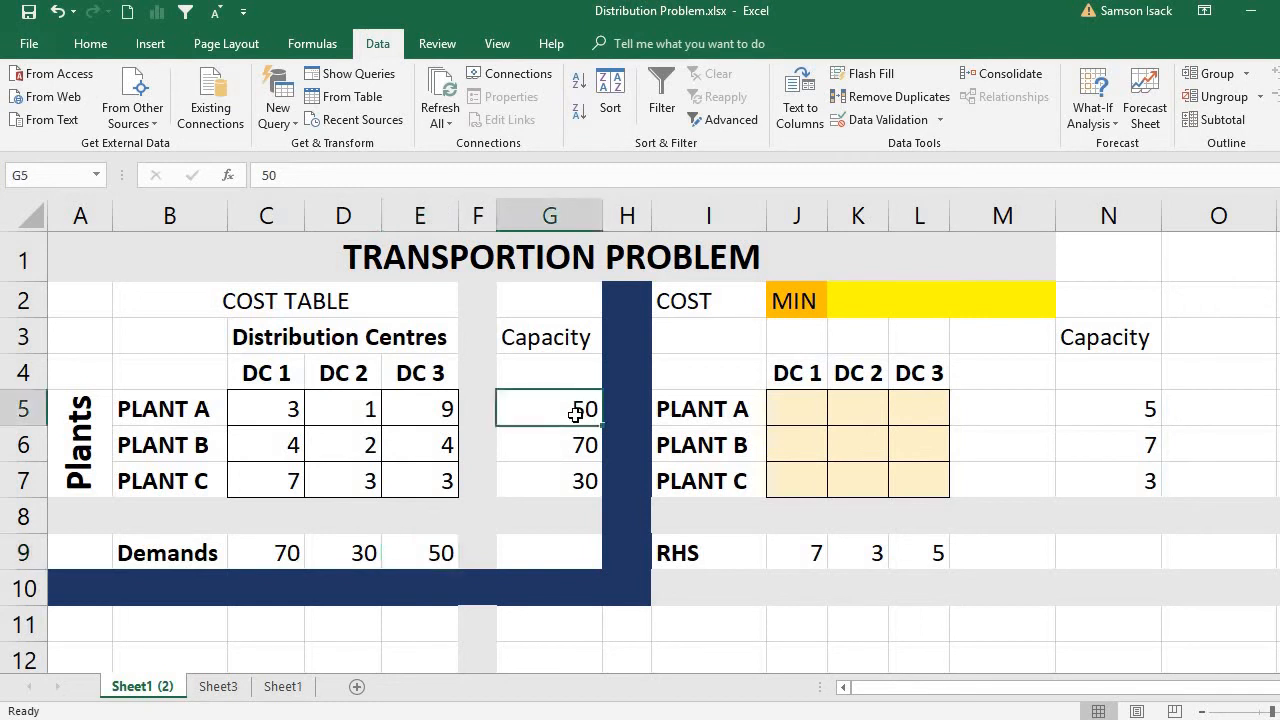
Examine the unit shipping costs from each plant to each distribution centre in C5:E7.
left_click(247, 408)
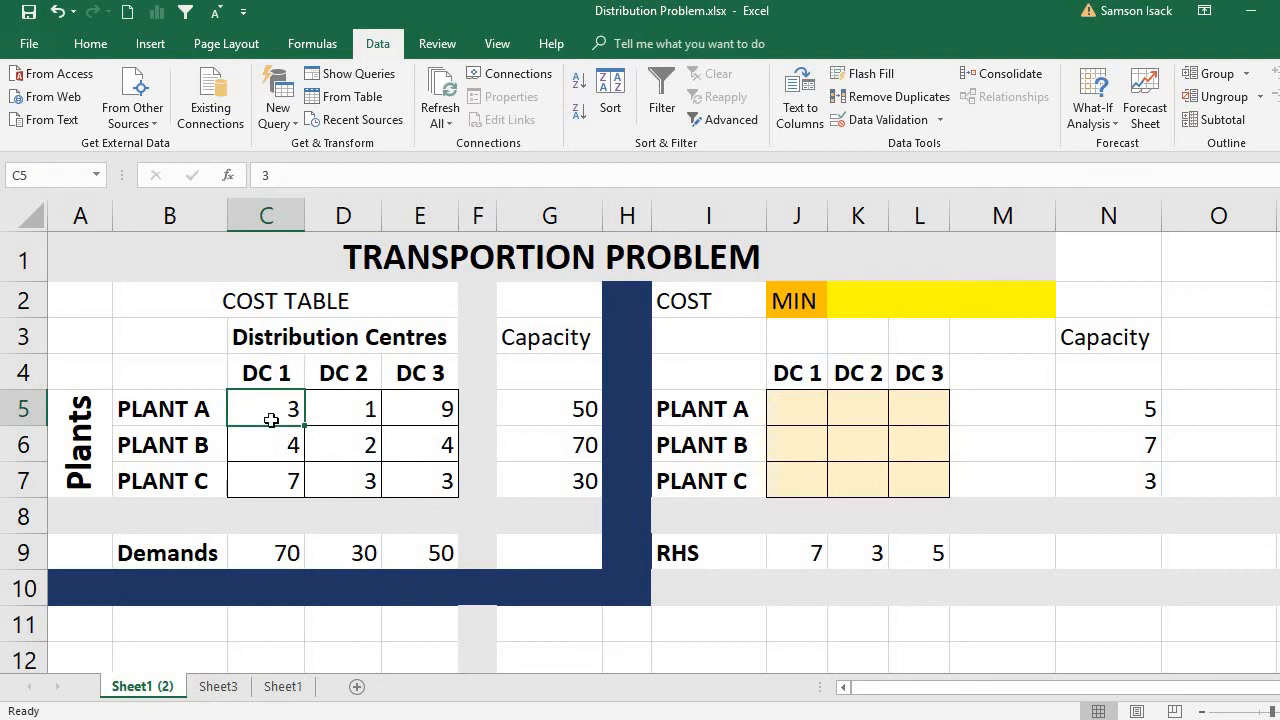
left_click(376, 409)
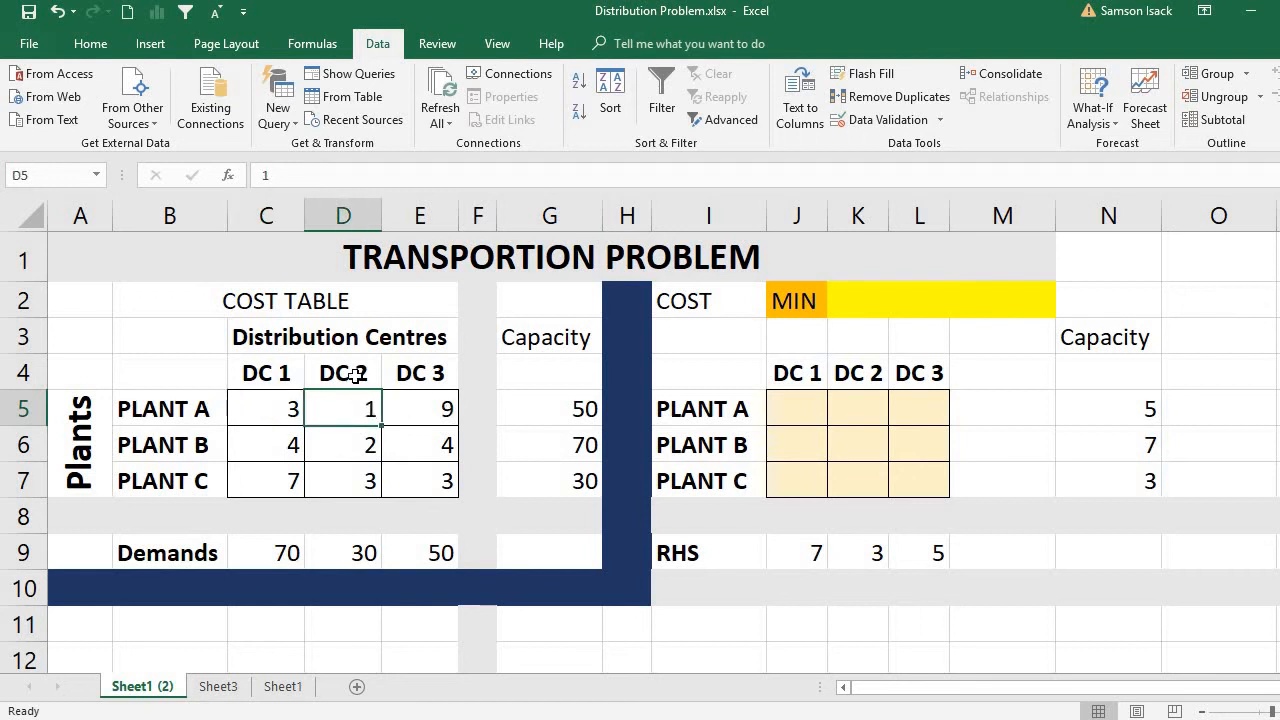
left_click(410, 415)
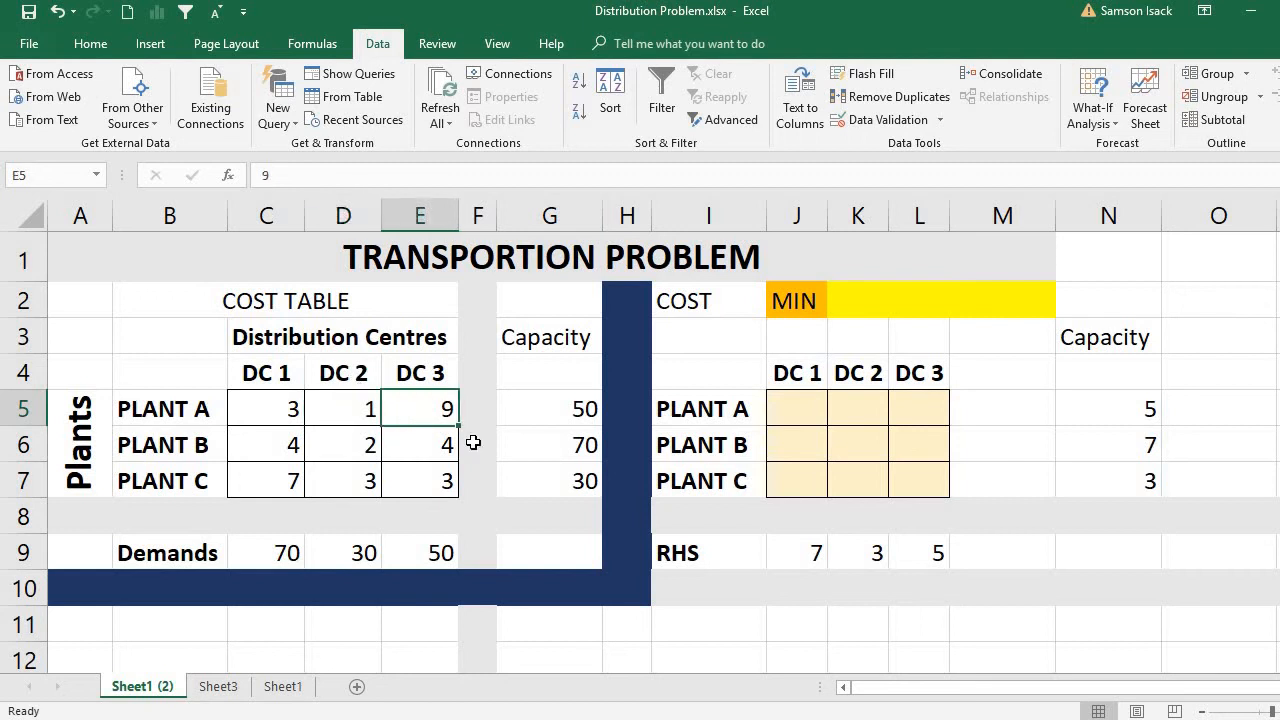
left_click(280, 456)
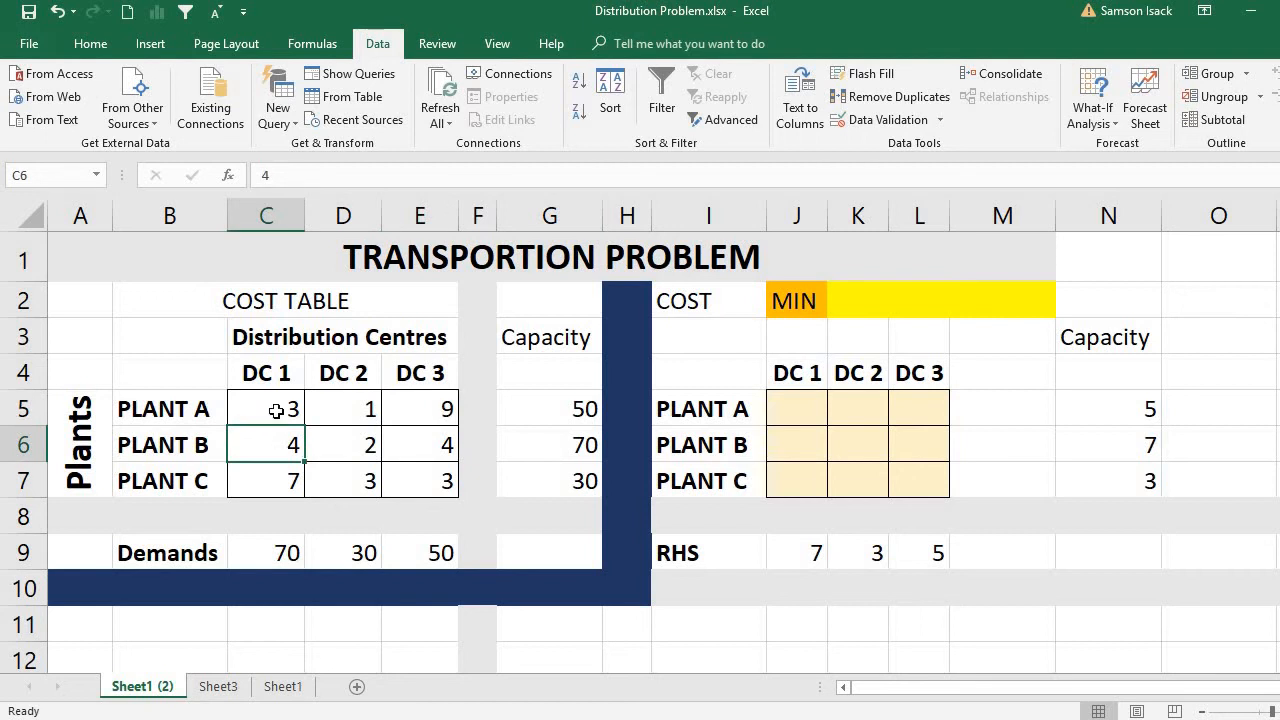
left_click_drag(276, 411, 421, 478)
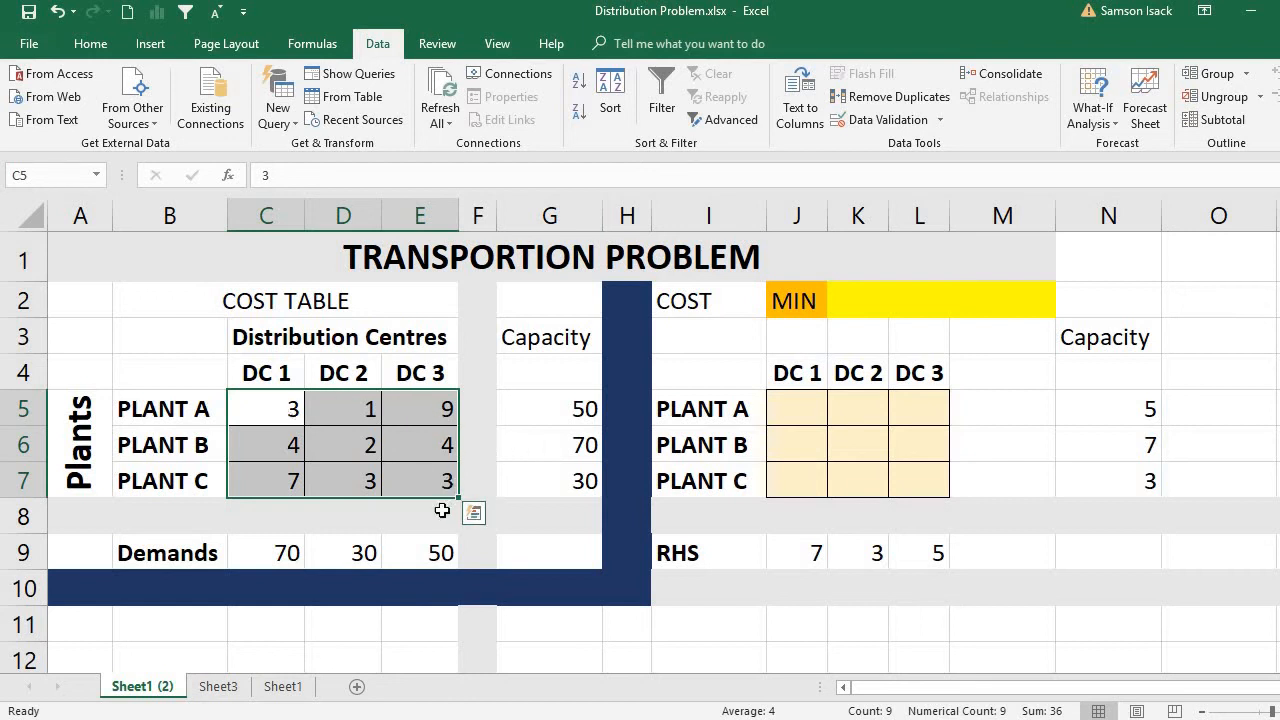
left_click(287, 410)
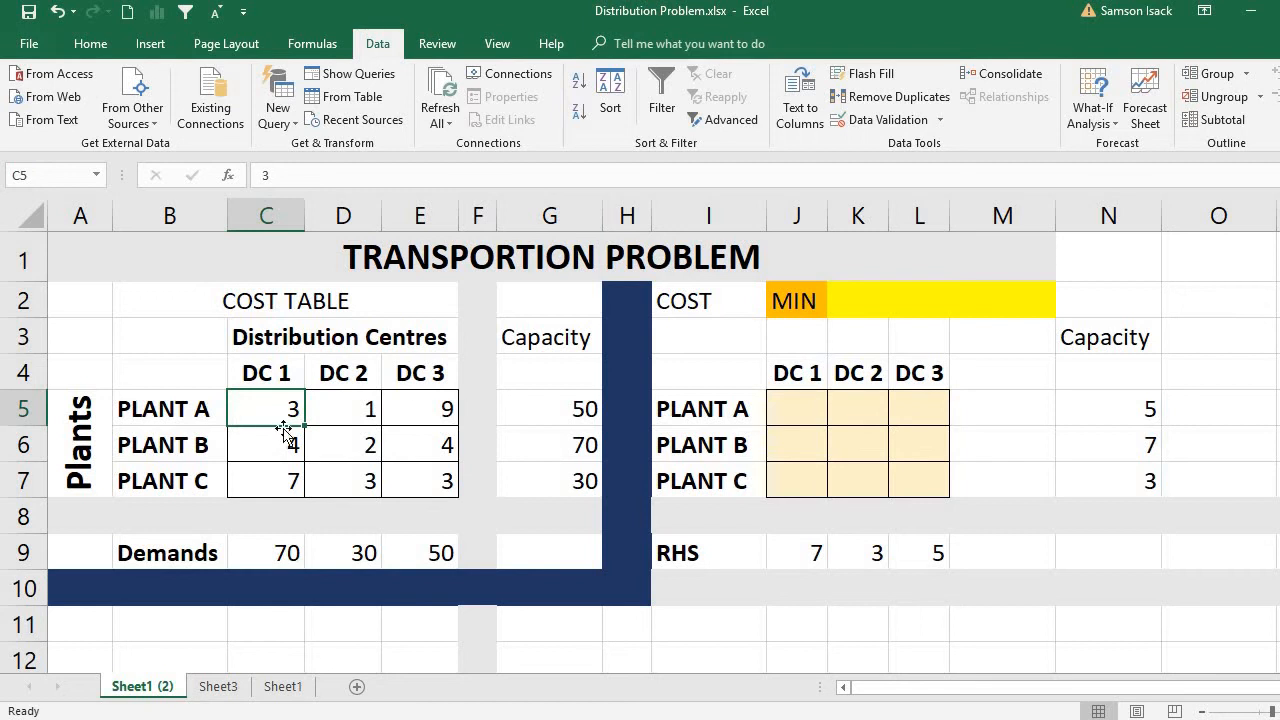
Clear the RHS values in J9:L9 and the Capacity values in N5:N7 of the solution table.
left_click(578, 410)
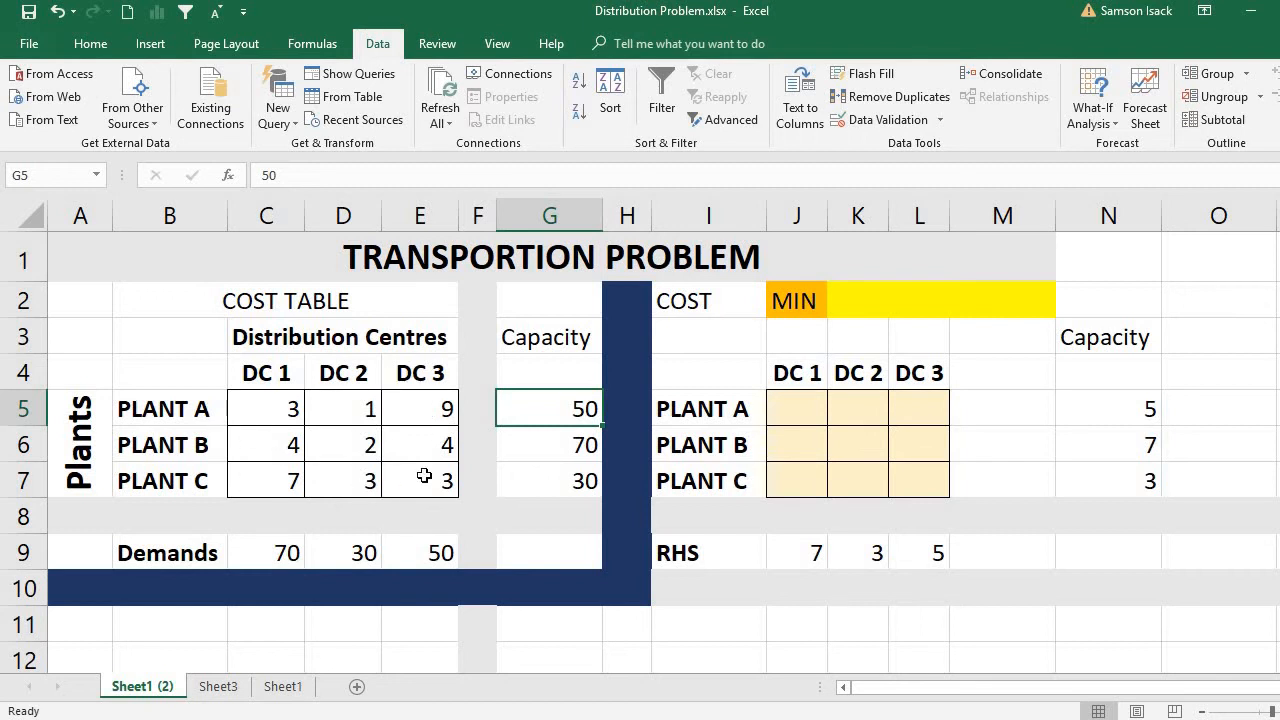
left_click(1147, 403)
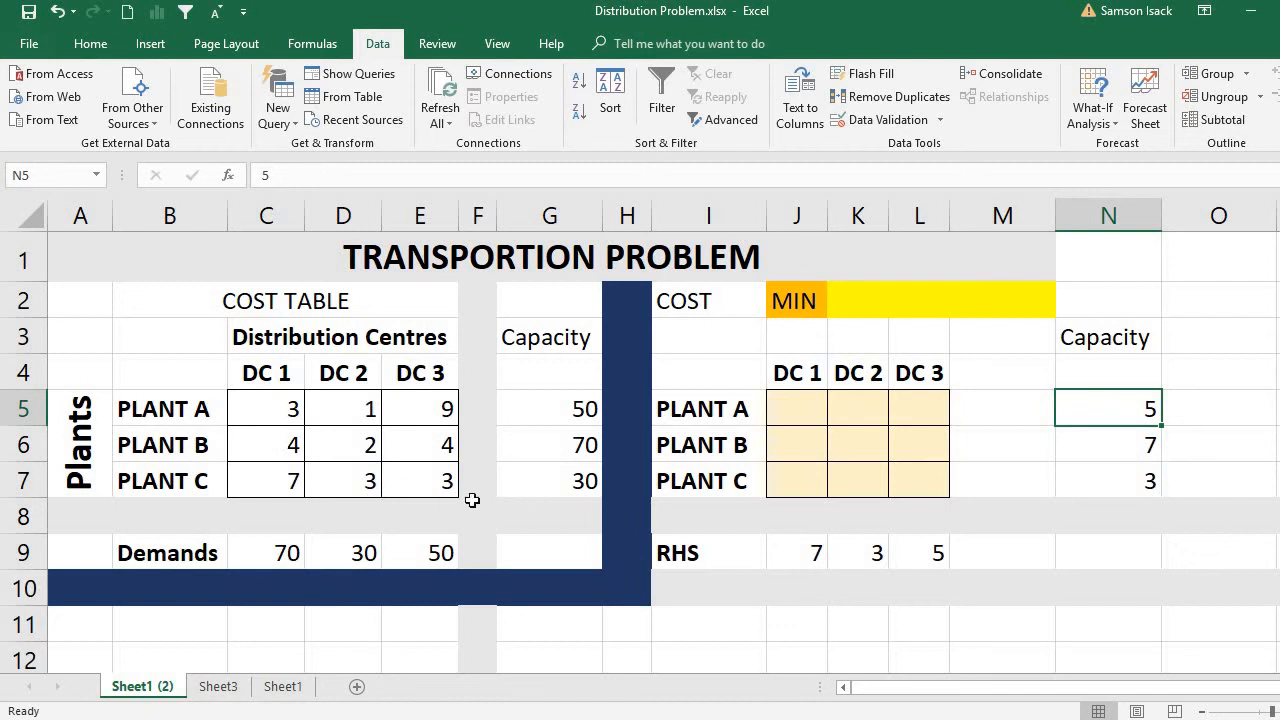
left_click_drag(800, 561, 900, 552)
key("Delete")
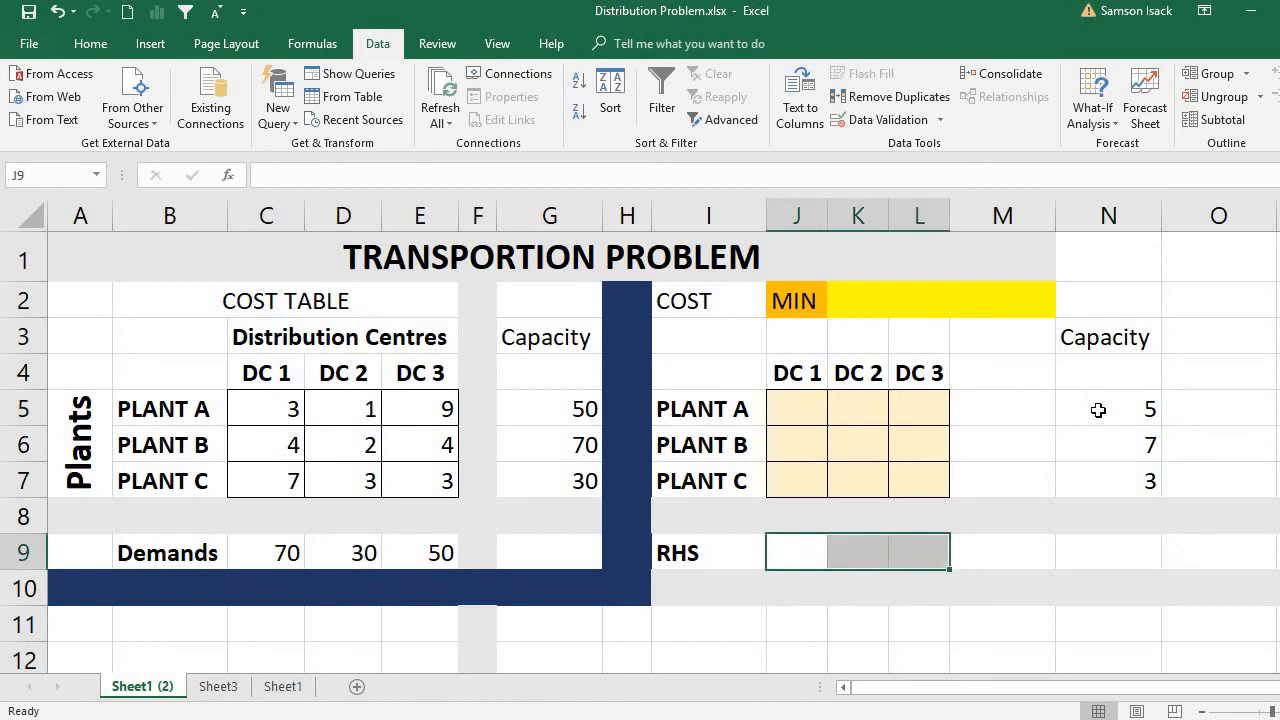
left_click_drag(1098, 409, 1111, 487)
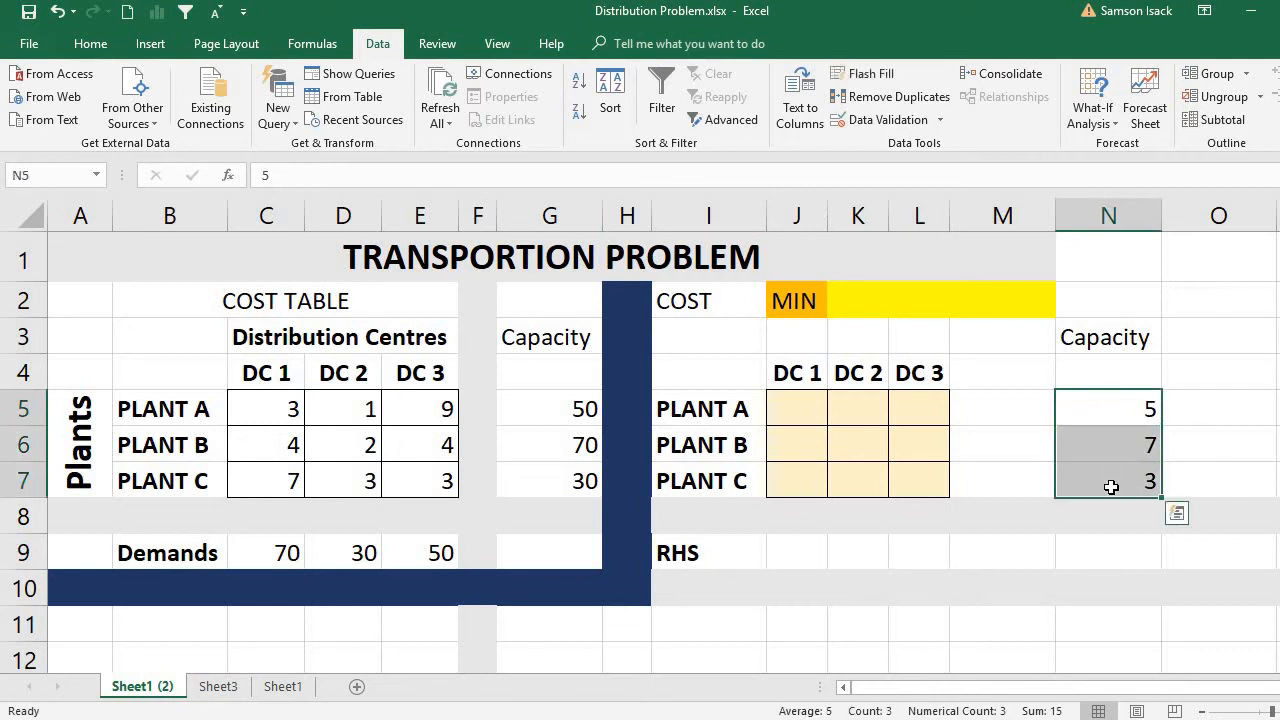
key("Delete")
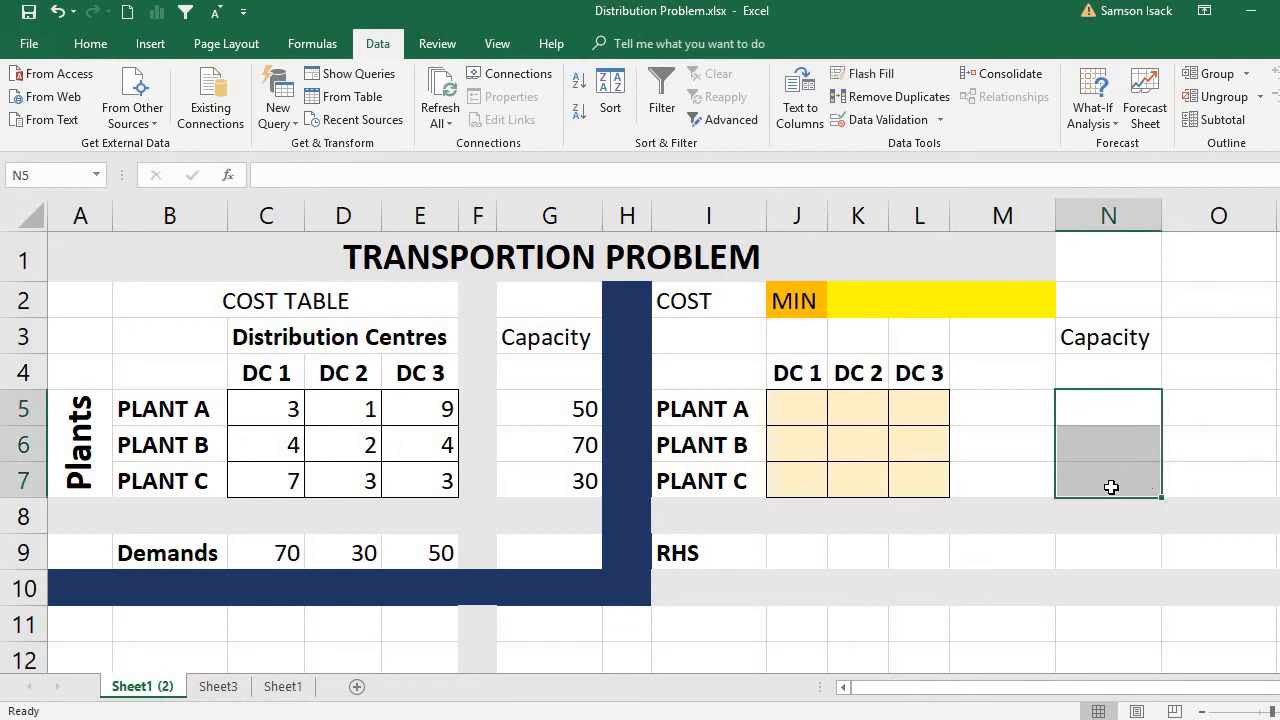
Examine the minimum cost cell K2 and compare the cost table C5:E7 with the empty shipment cell J5.
left_click(808, 296)
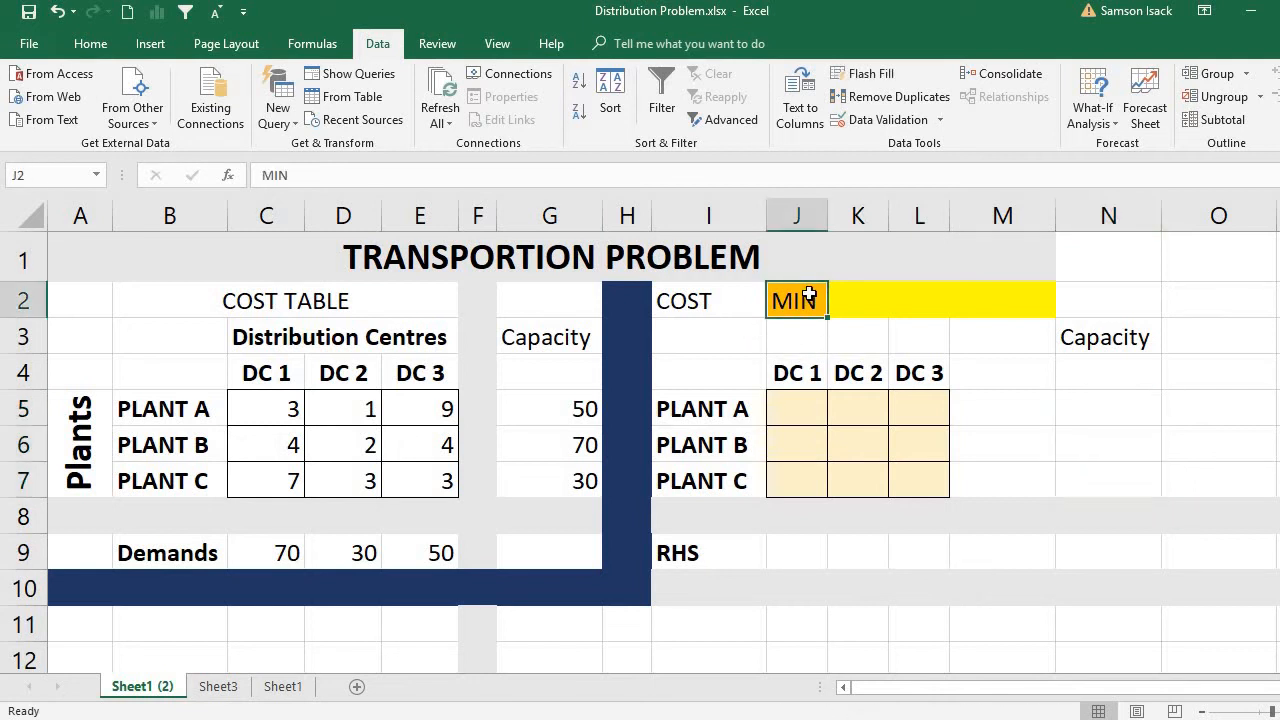
left_click(886, 297)
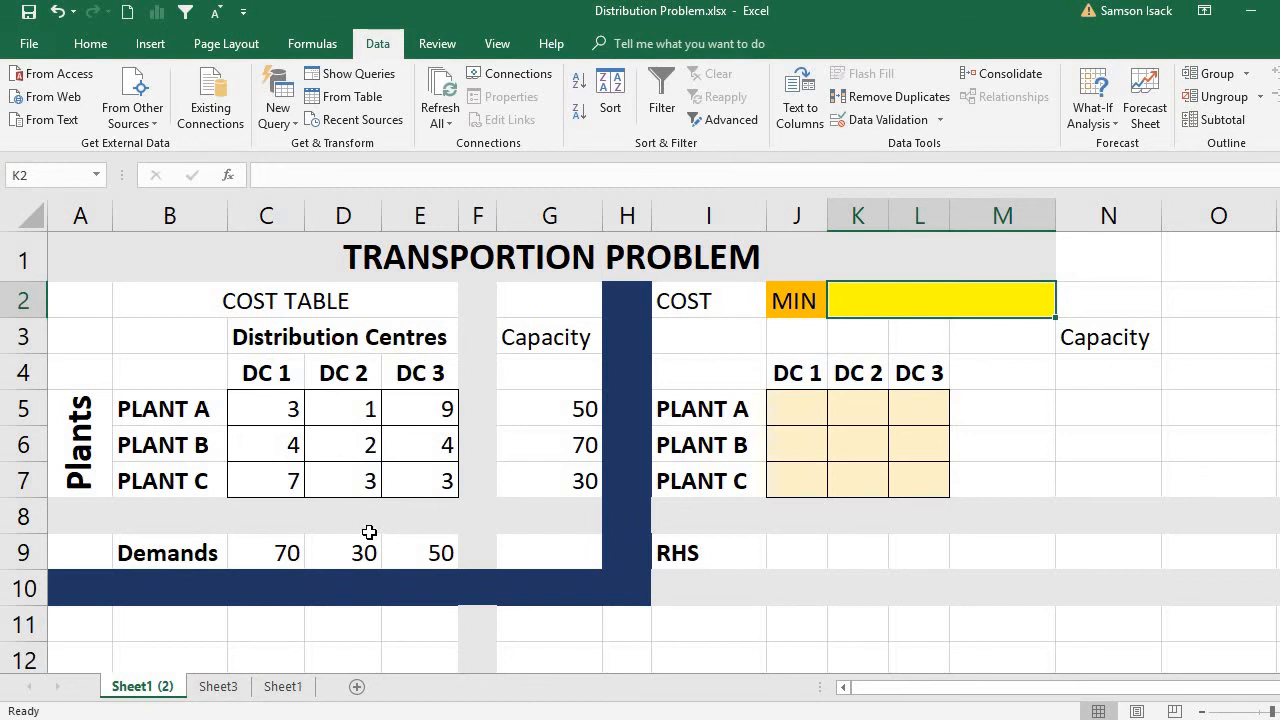
left_click(792, 419)
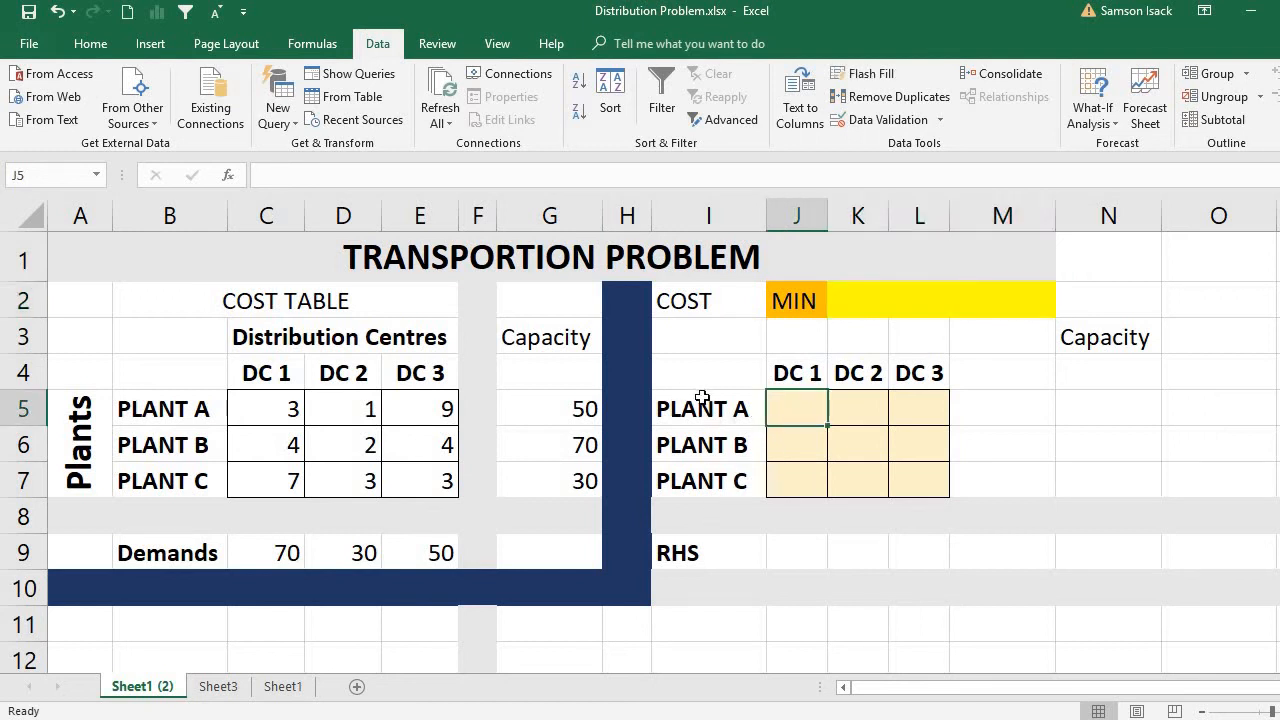
left_click(281, 415)
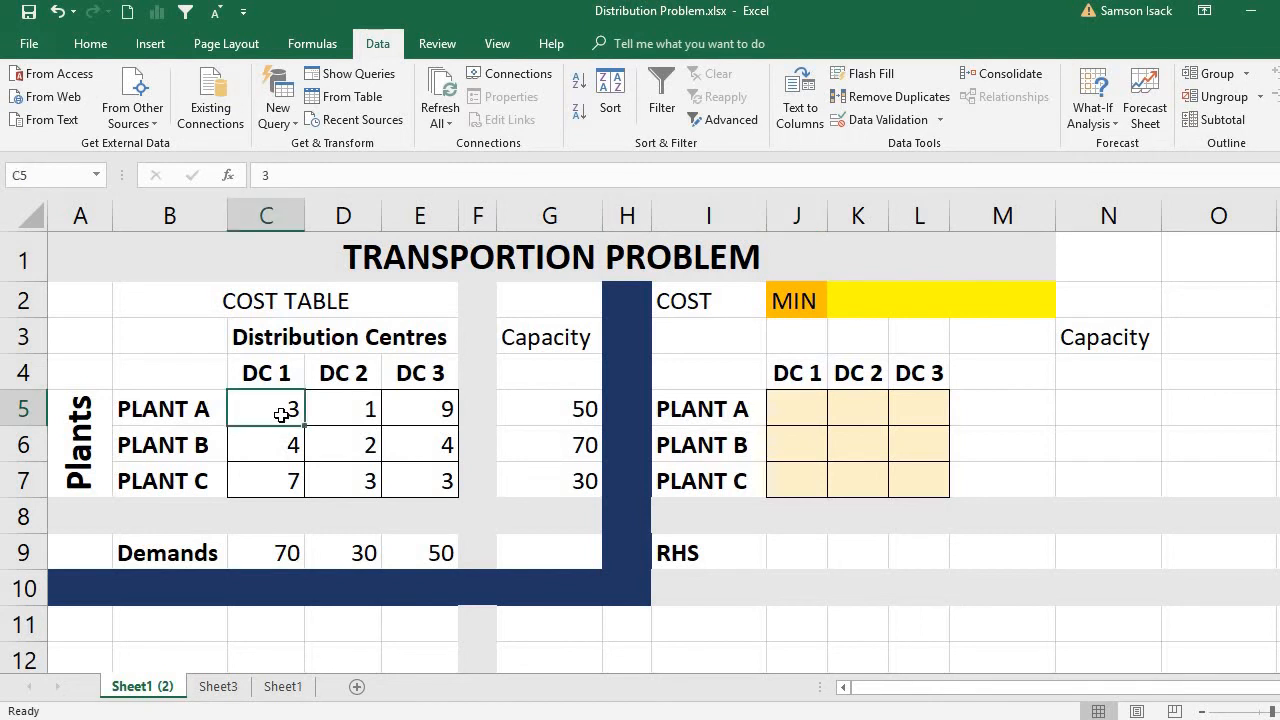
left_click_drag(281, 415, 418, 481)
left_click(286, 410)
left_click(798, 418)
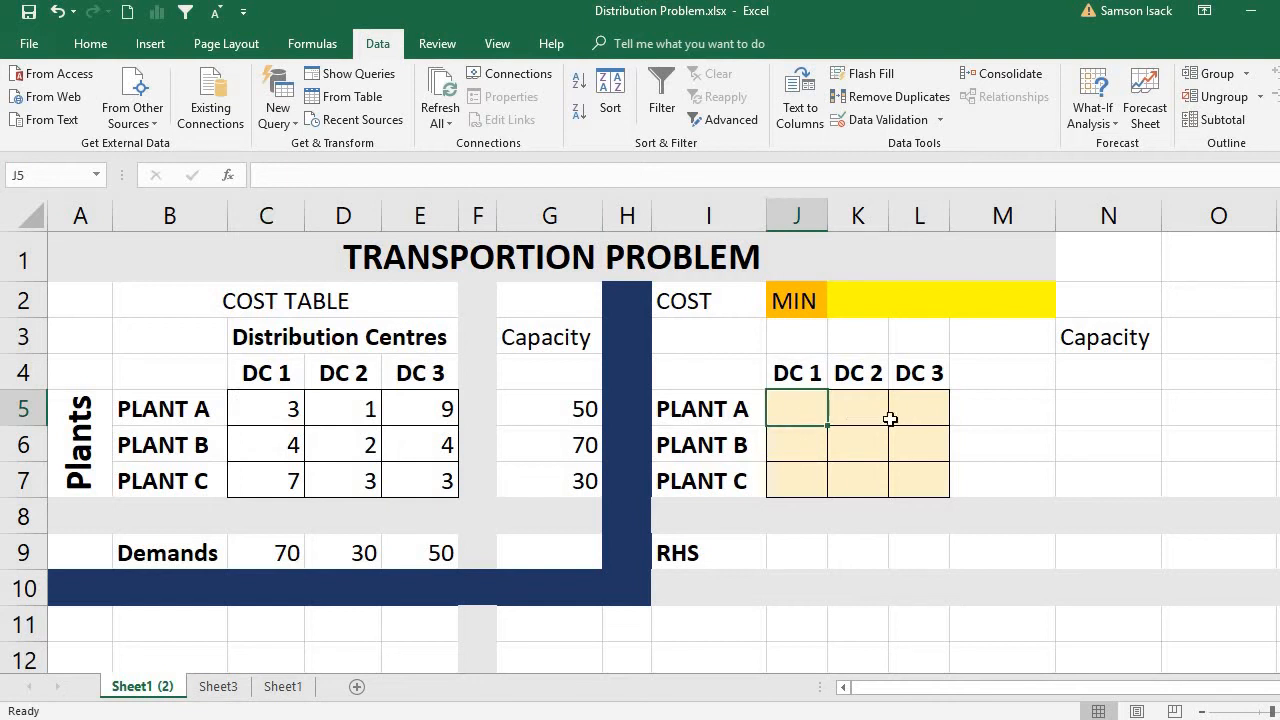
Examine the empty shipment quantity range J5:L7 for all plants and distribution centres.
left_click_drag(804, 411, 921, 476)
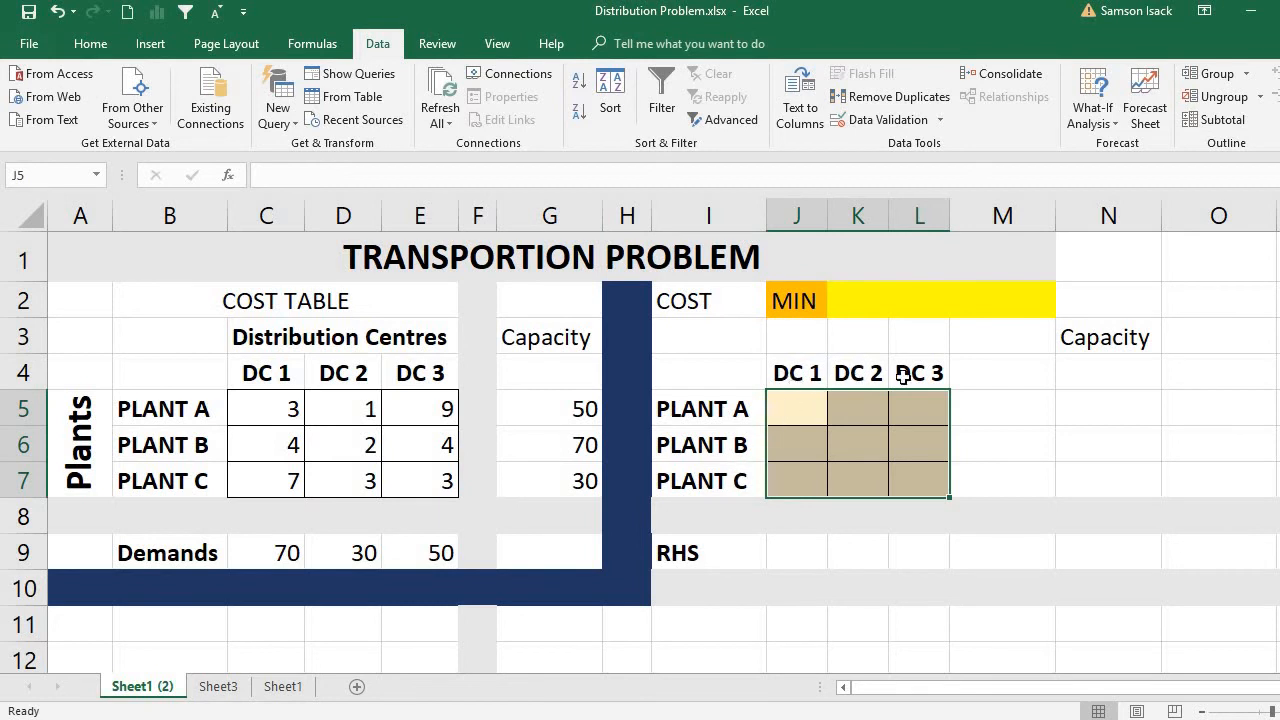
left_click_drag(803, 412, 910, 482)
left_click(804, 420)
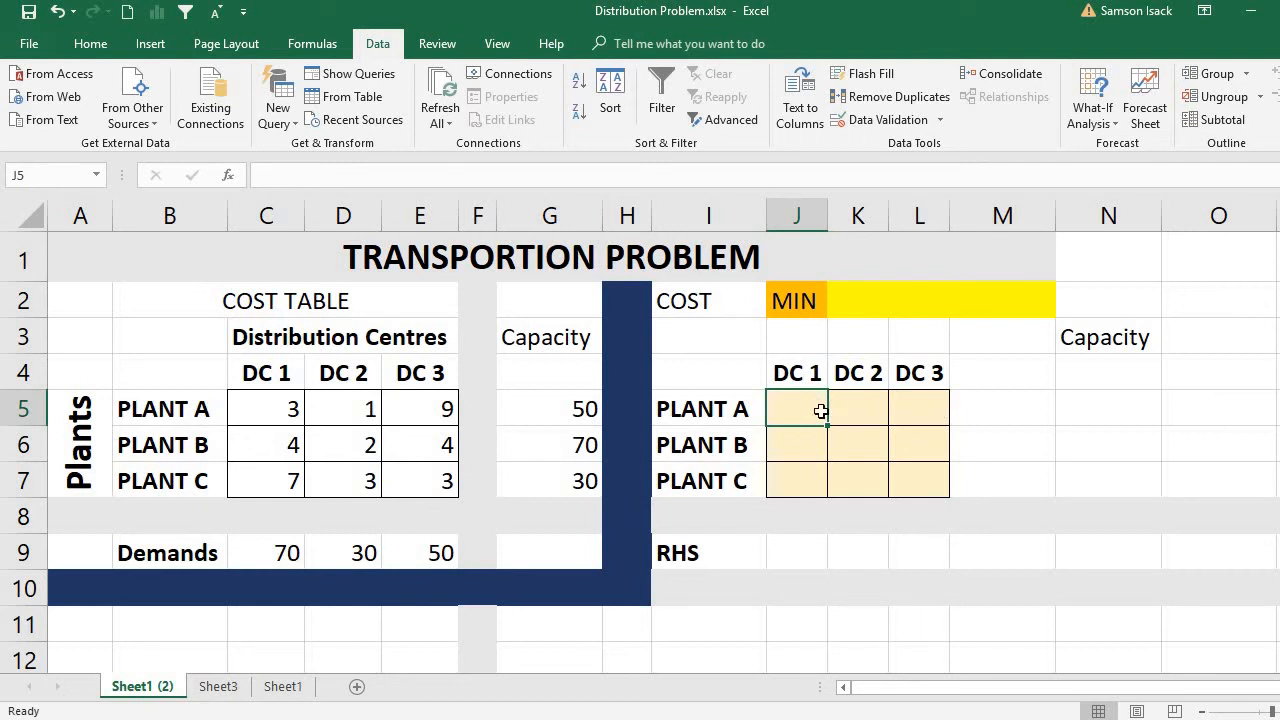
mouse_move(809, 409)
left_mouse_down()
mouse_move(900, 406)
mouse_move(923, 473)
left_mouse_up()
left_click_drag(812, 409, 918, 408)
left_click_drag(922, 471, 922, 471)
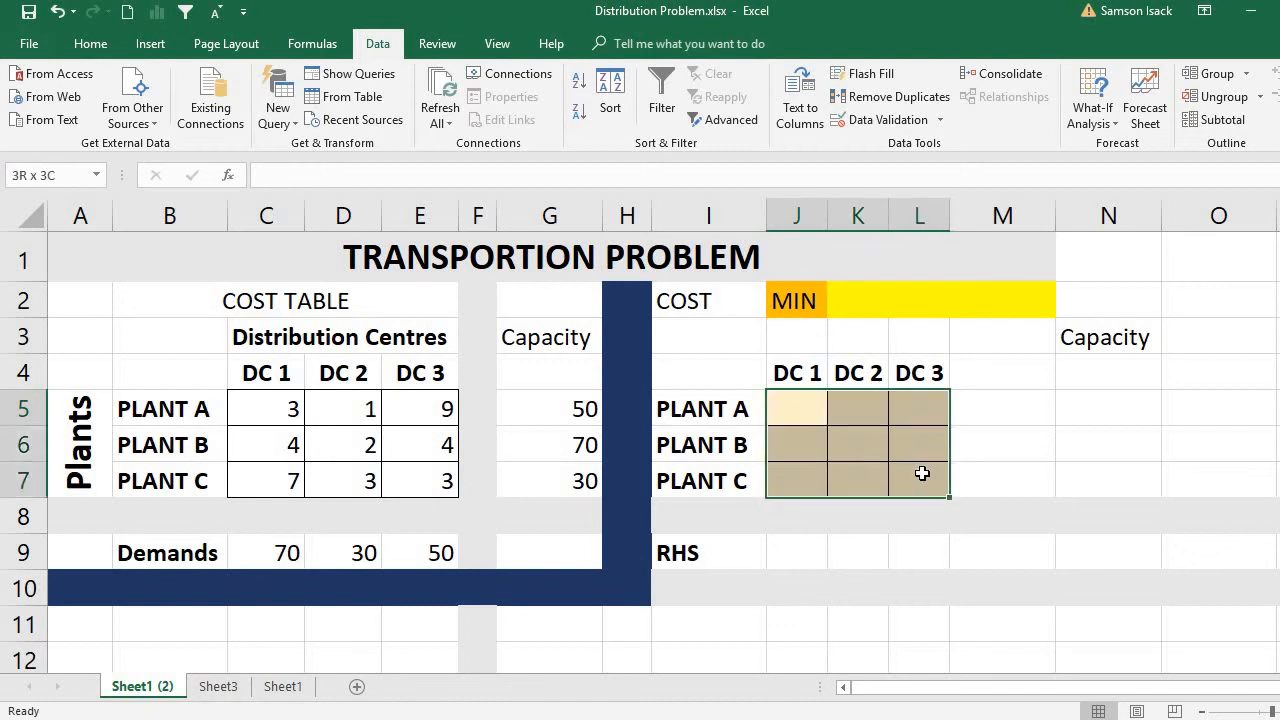
Inspect the individual shipment cells J5, L5 and J6 and the full block of decision cells J5:L7.
left_click(800, 420)
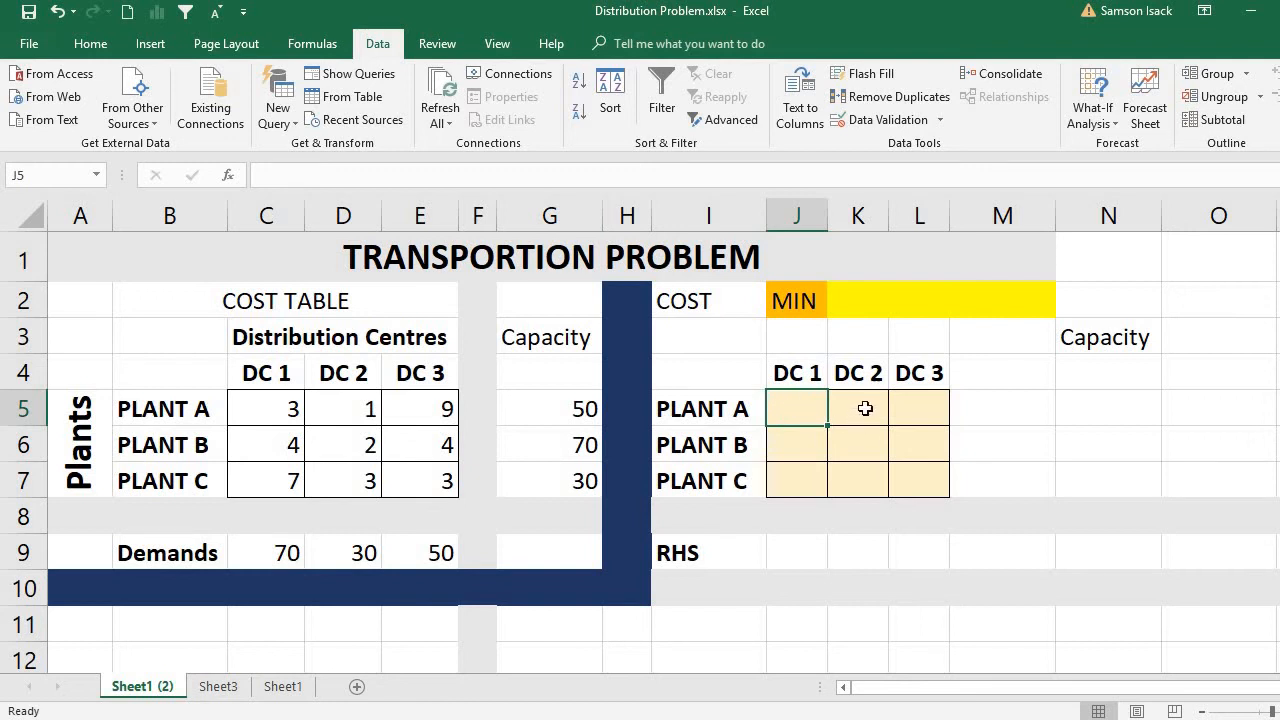
left_click(926, 415)
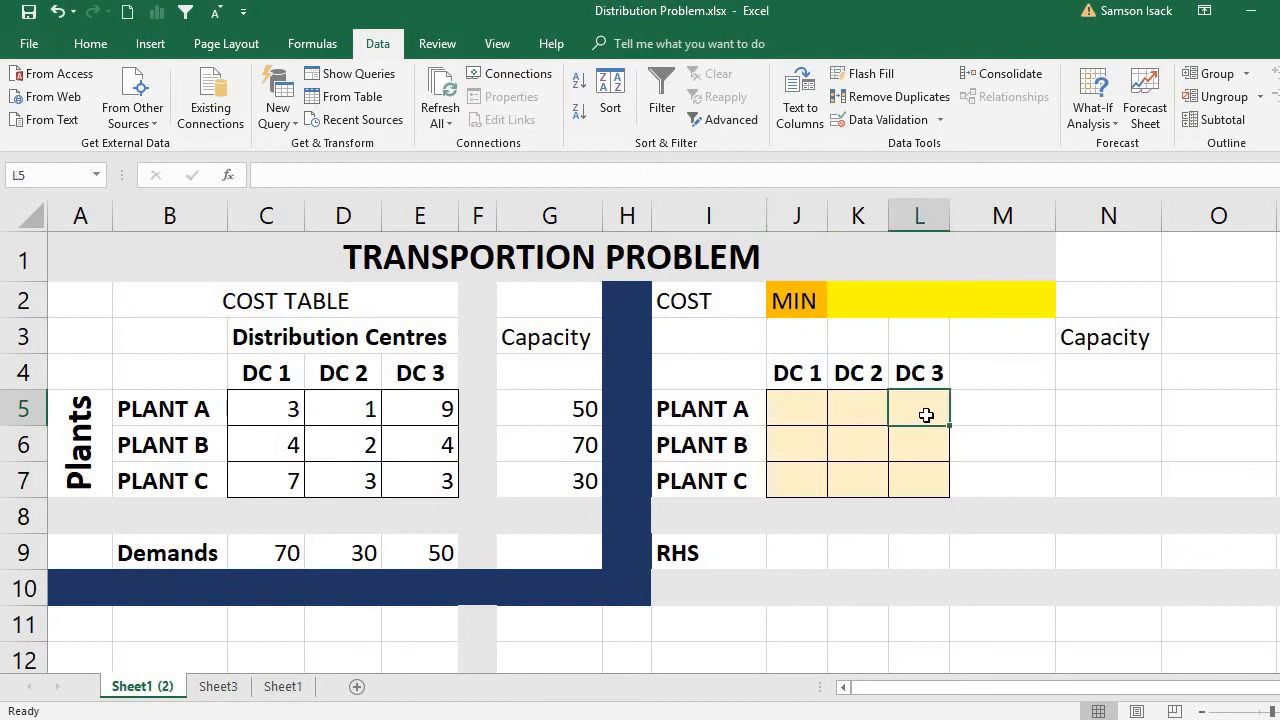
left_click(789, 448)
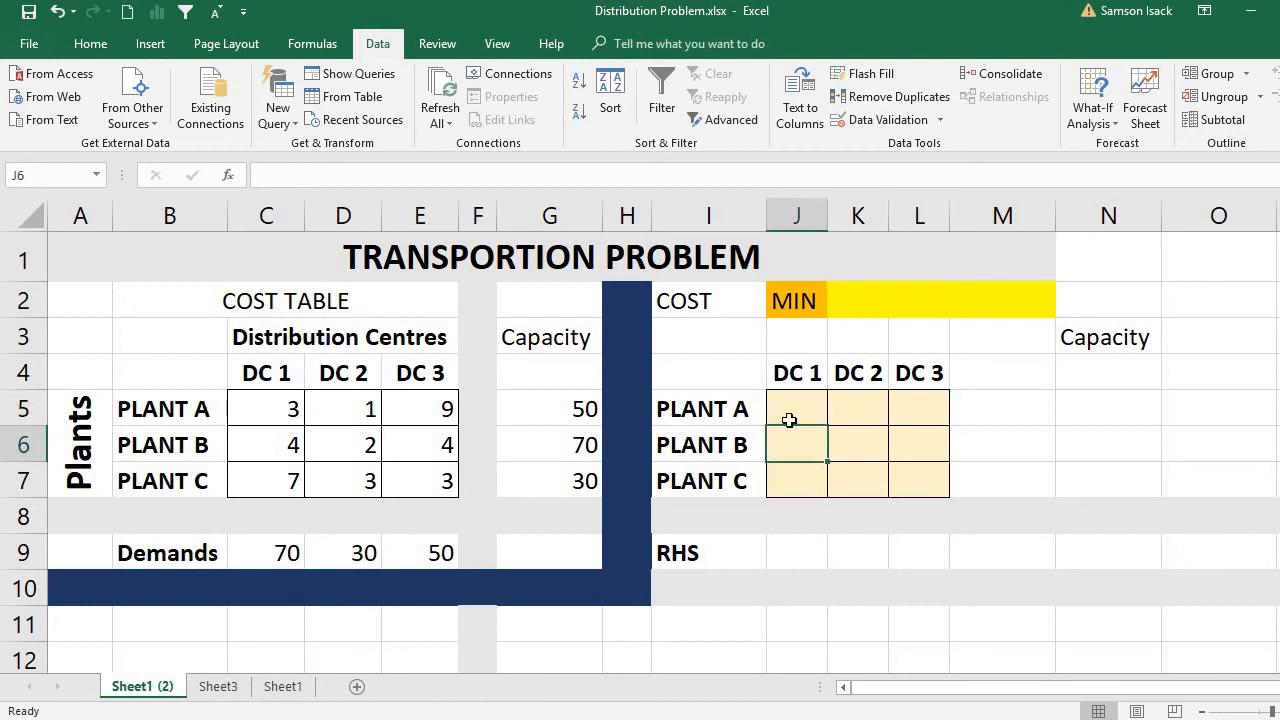
left_click_drag(789, 421, 920, 466)
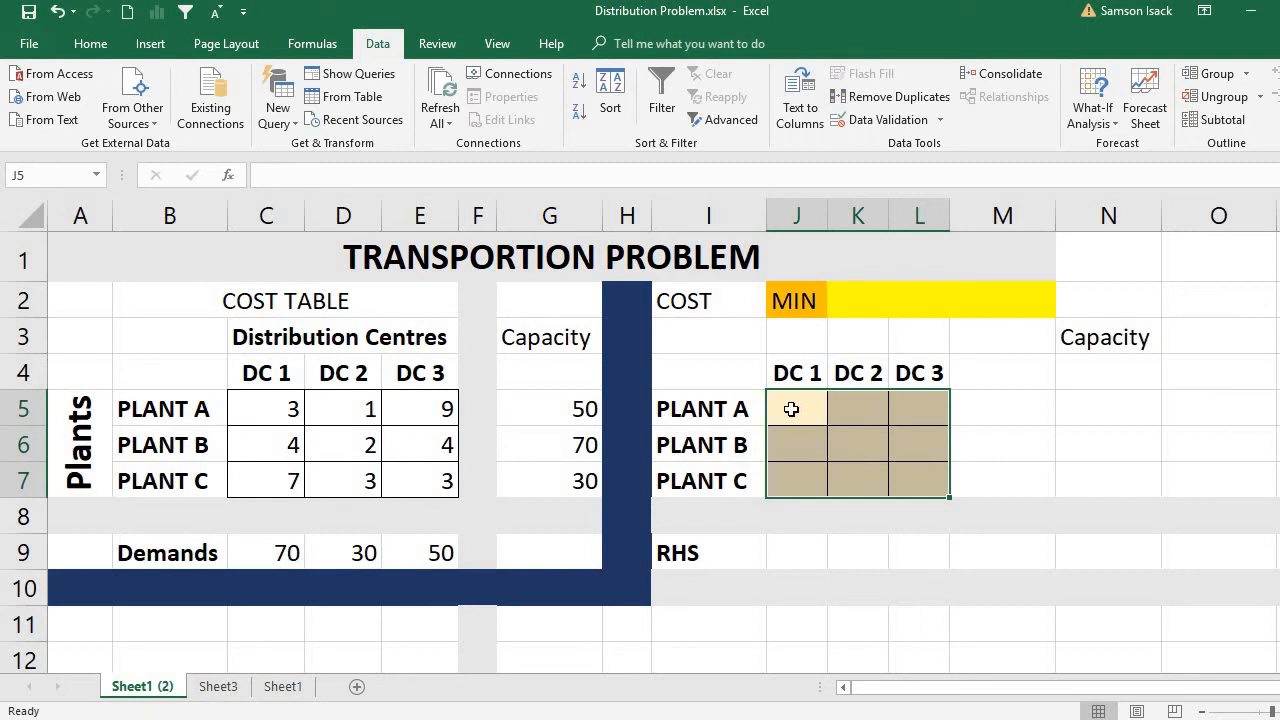
left_click_drag(793, 405, 916, 491)
left_click(805, 422)
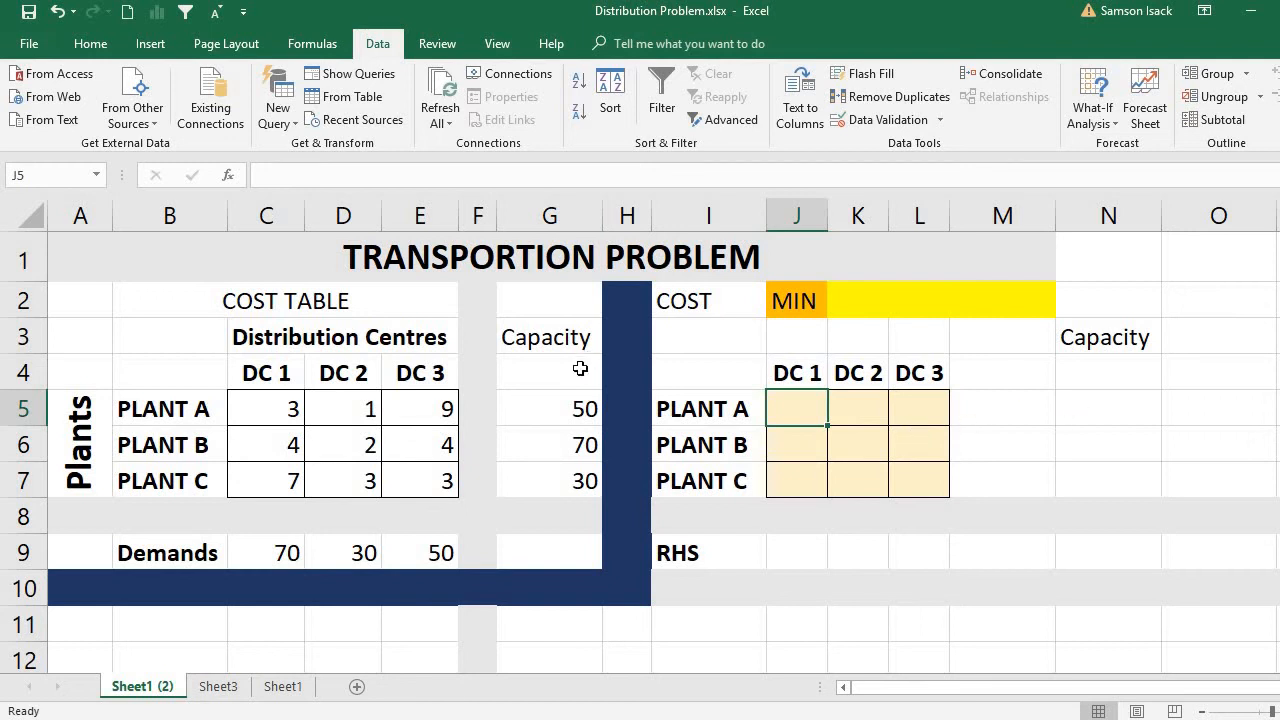
Copy the plant capacities from G5:G7 into the Capacity column of the solution table at N5:N7.
left_click_drag(570, 405, 580, 480)
right_click(577, 466)
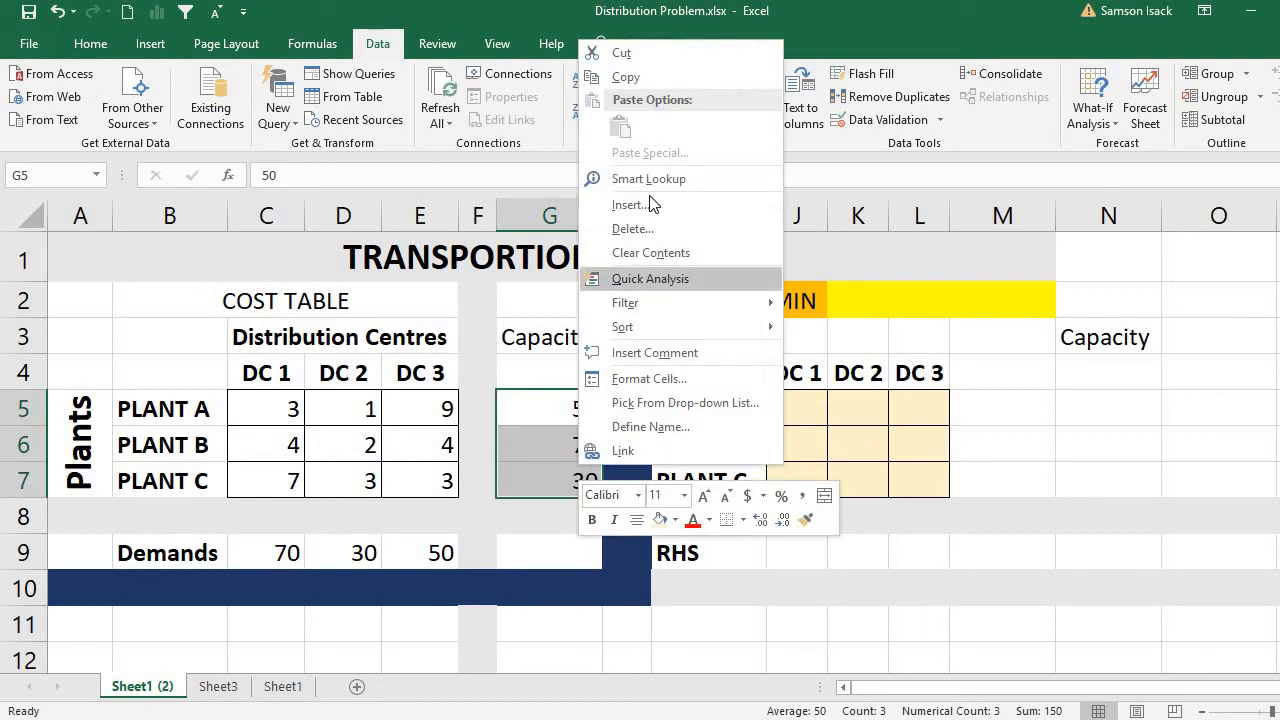
left_click(649, 74)
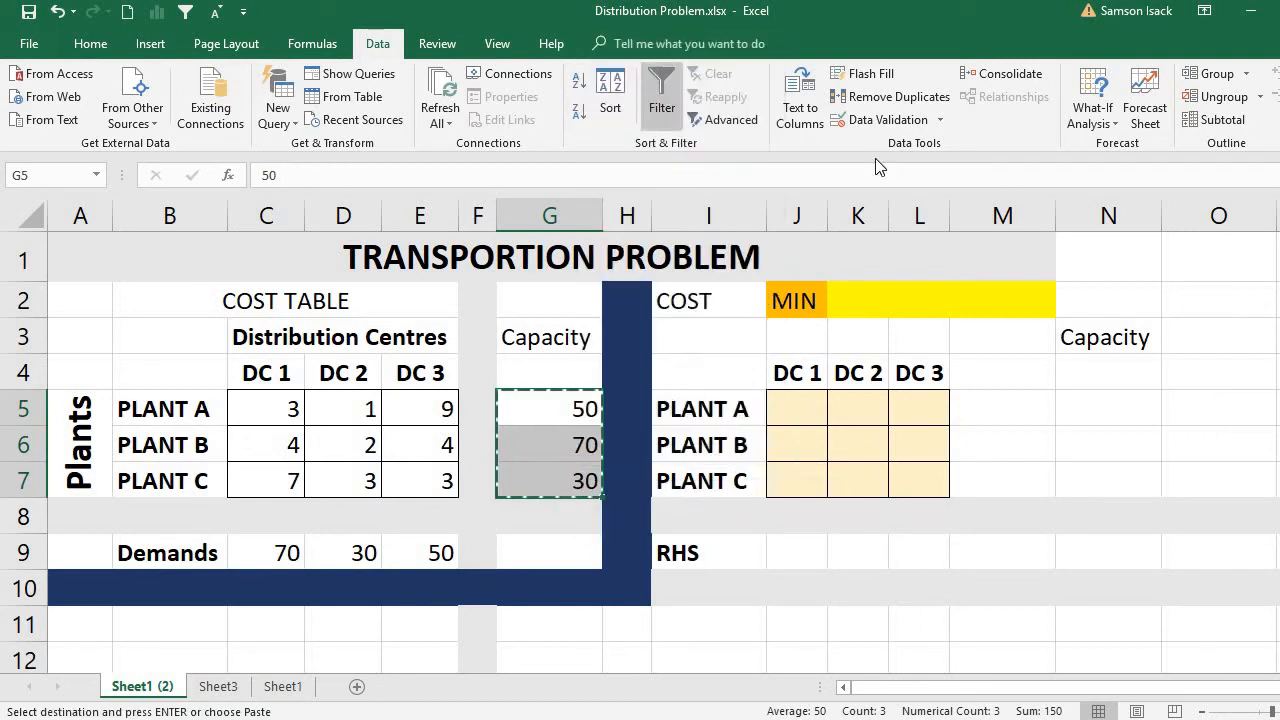
left_click(1119, 400)
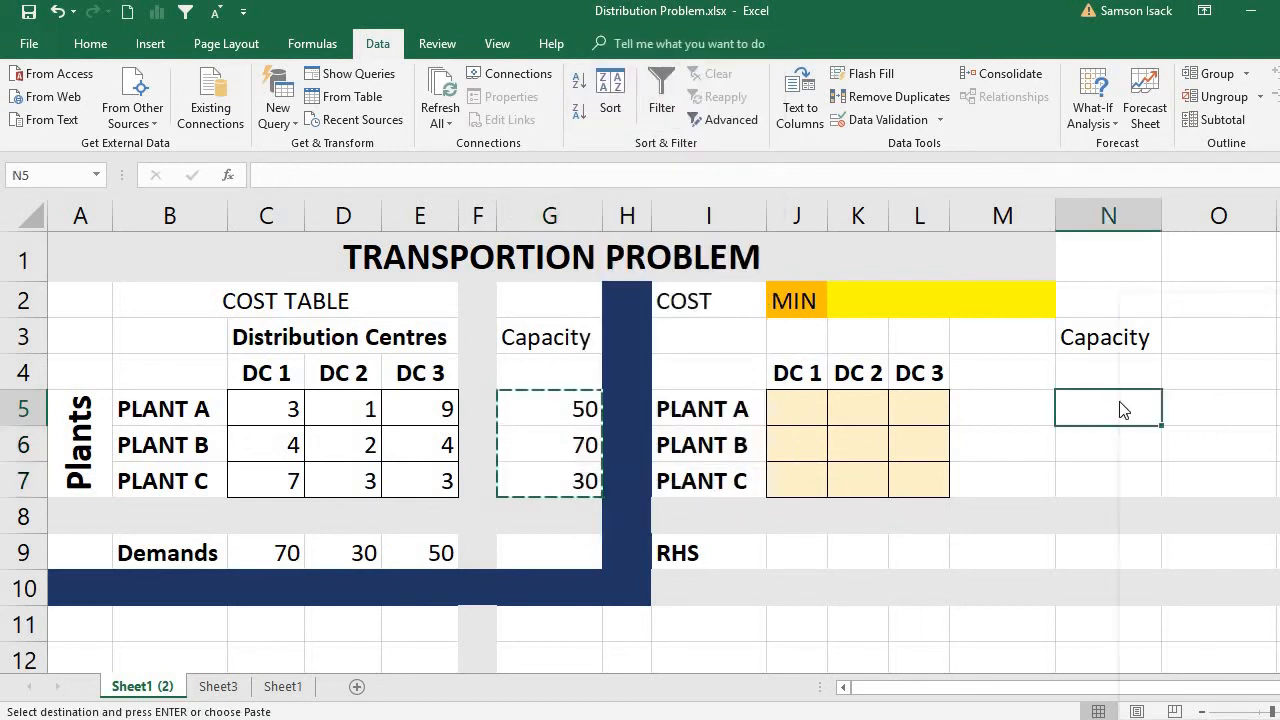
right_click(1120, 404)
left_click(1160, 382)
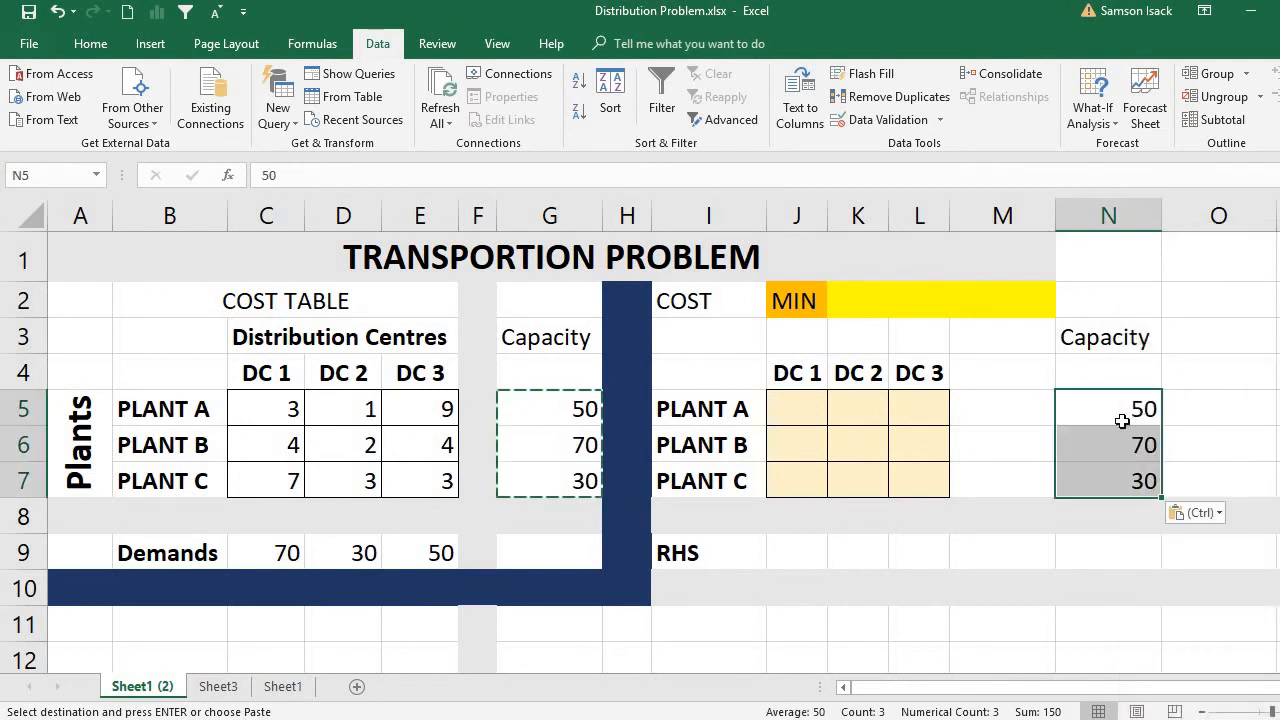
Compare each plant label in I5:I7 with its capacity in N5:N7.
left_click(738, 410)
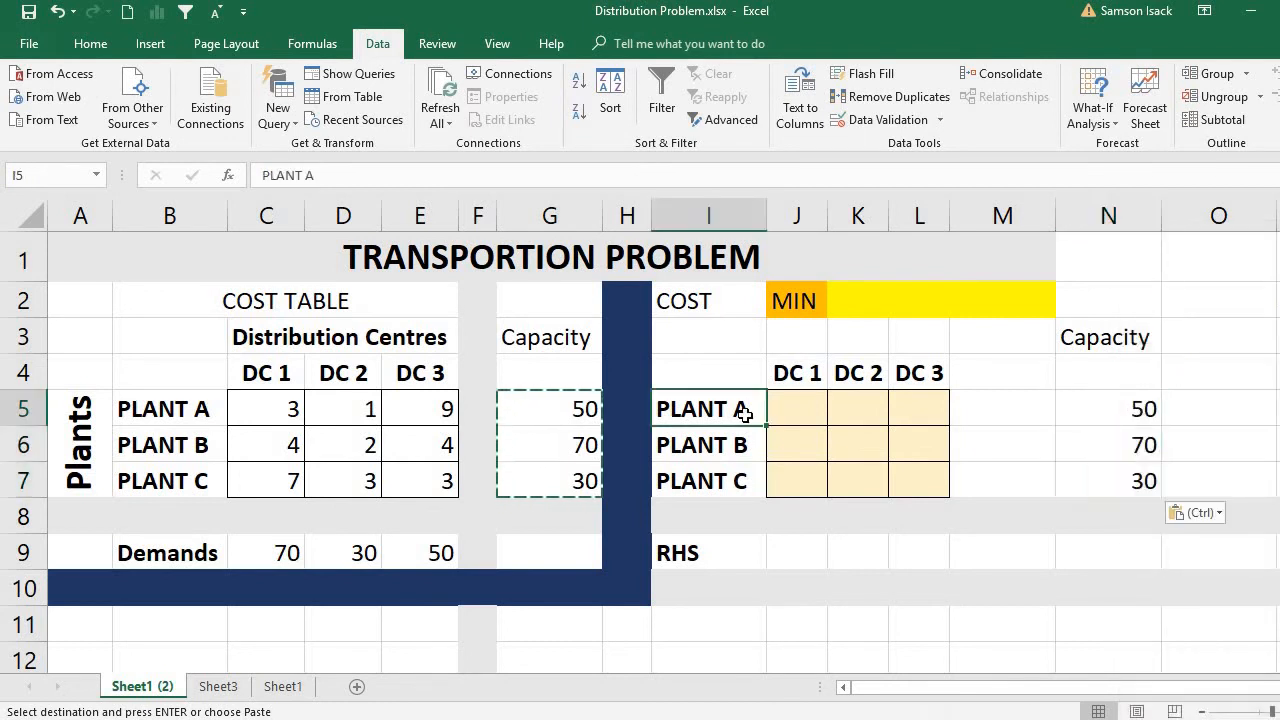
left_click(1114, 420)
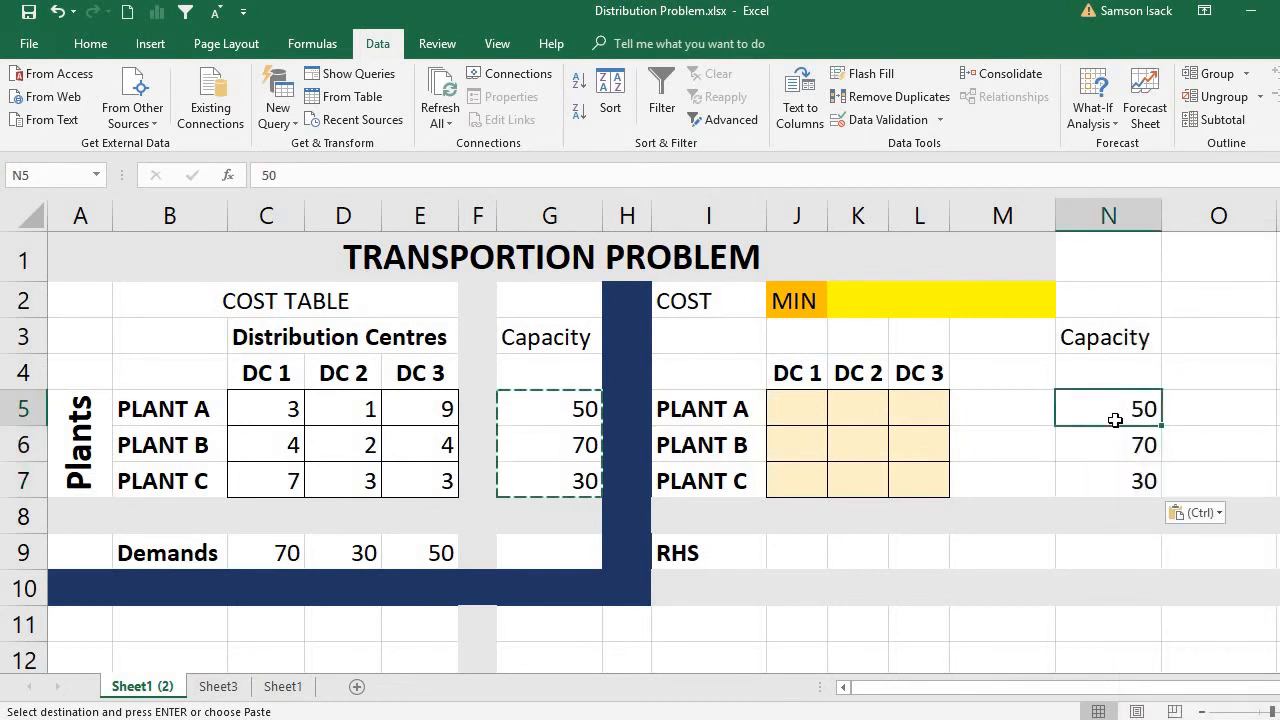
left_click(723, 442)
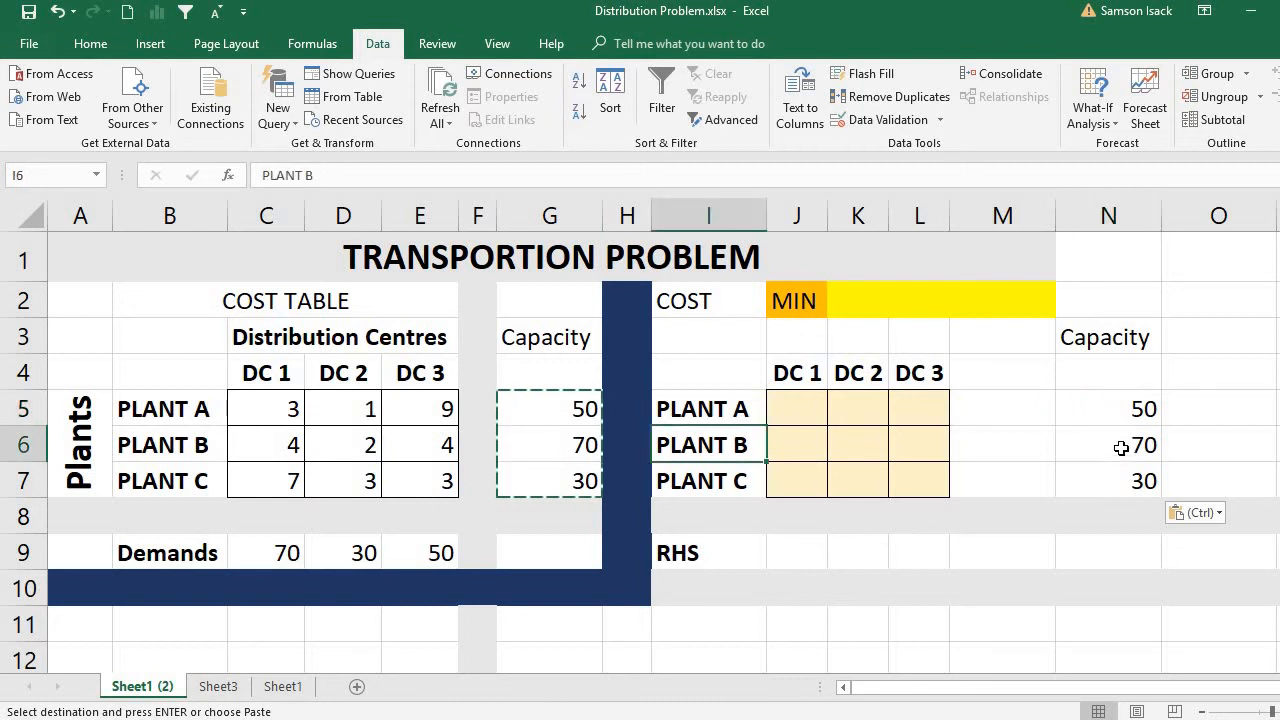
left_click(1121, 448)
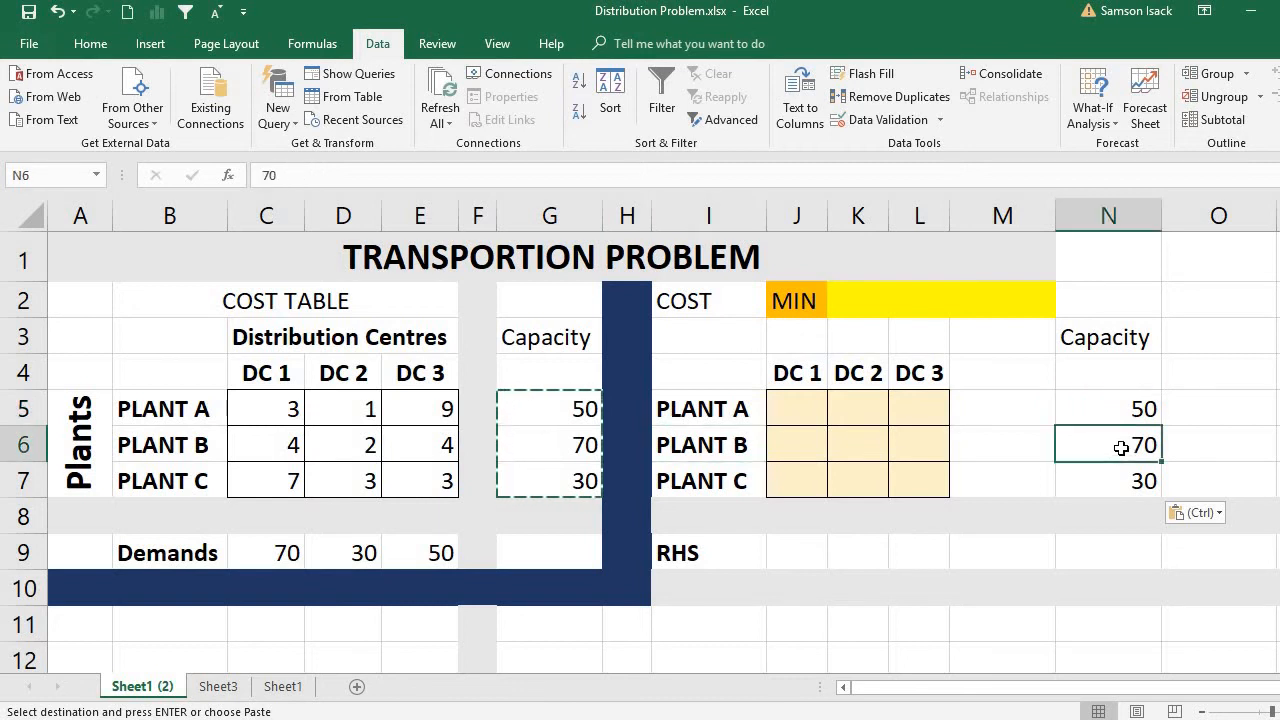
left_click(737, 480)
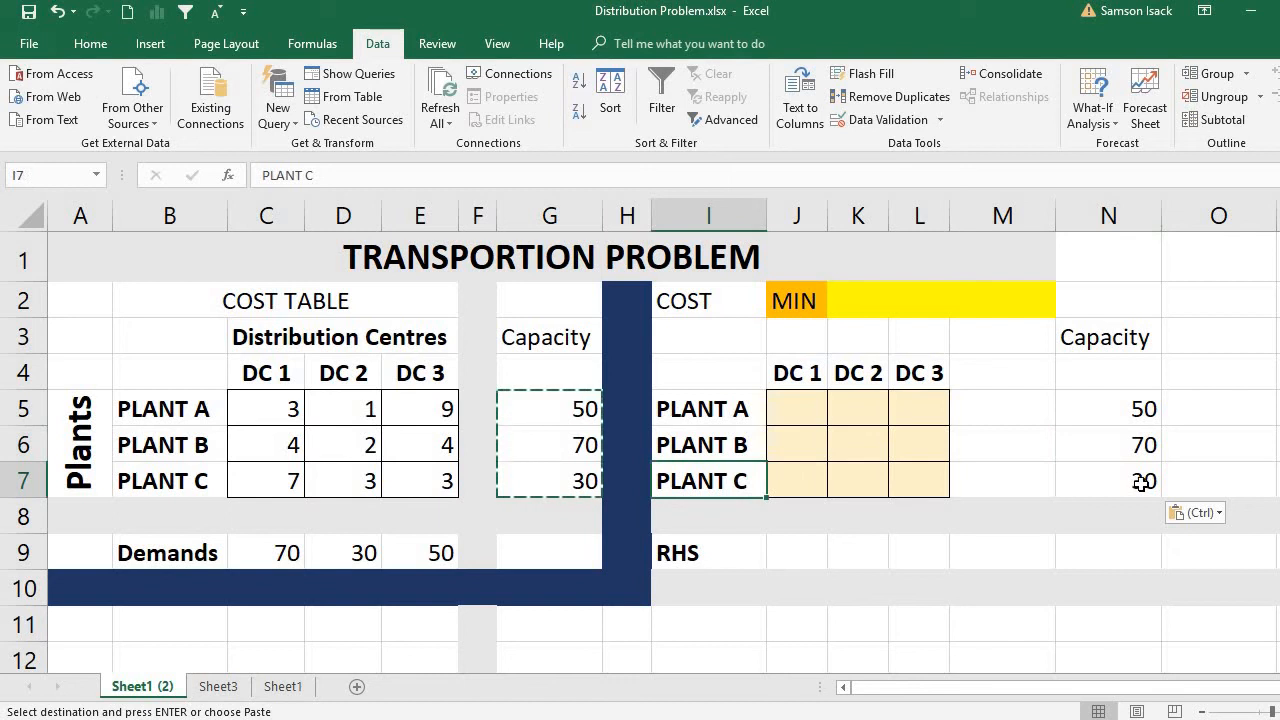
left_click(1138, 483)
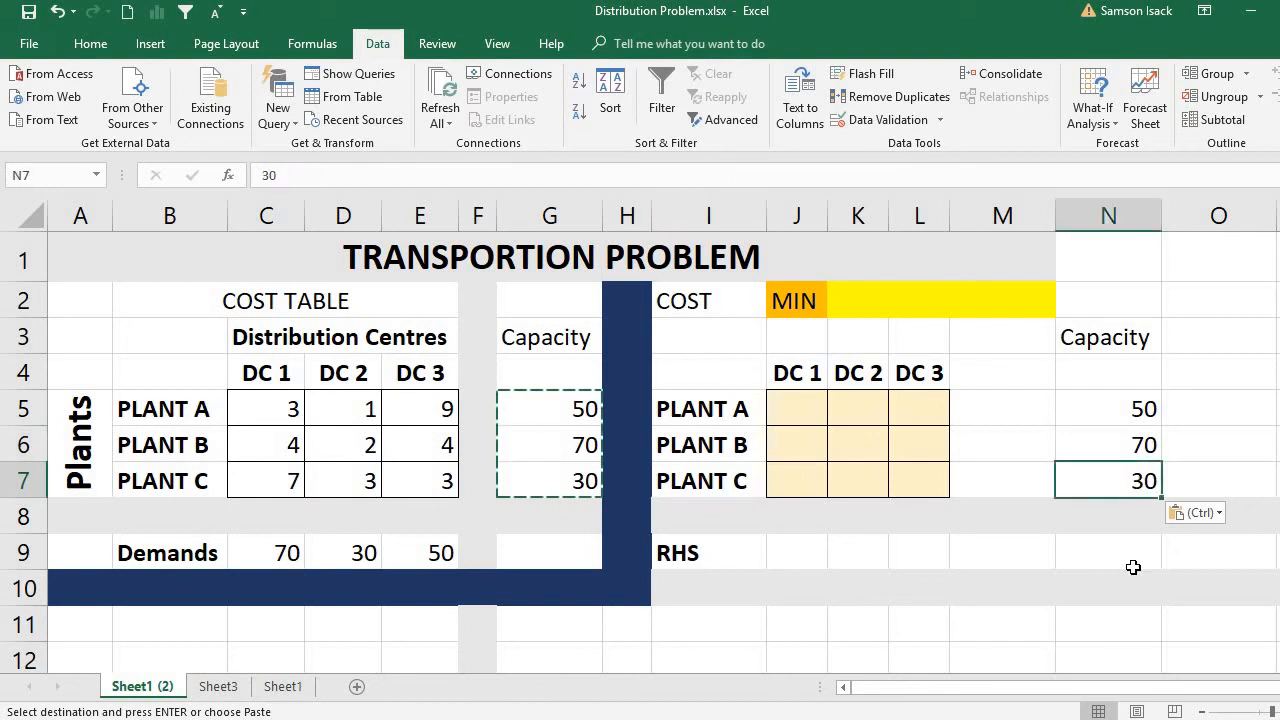
Add the column headings LHS in M4 and RHS in N4 of the solution table.
left_click(990, 404)
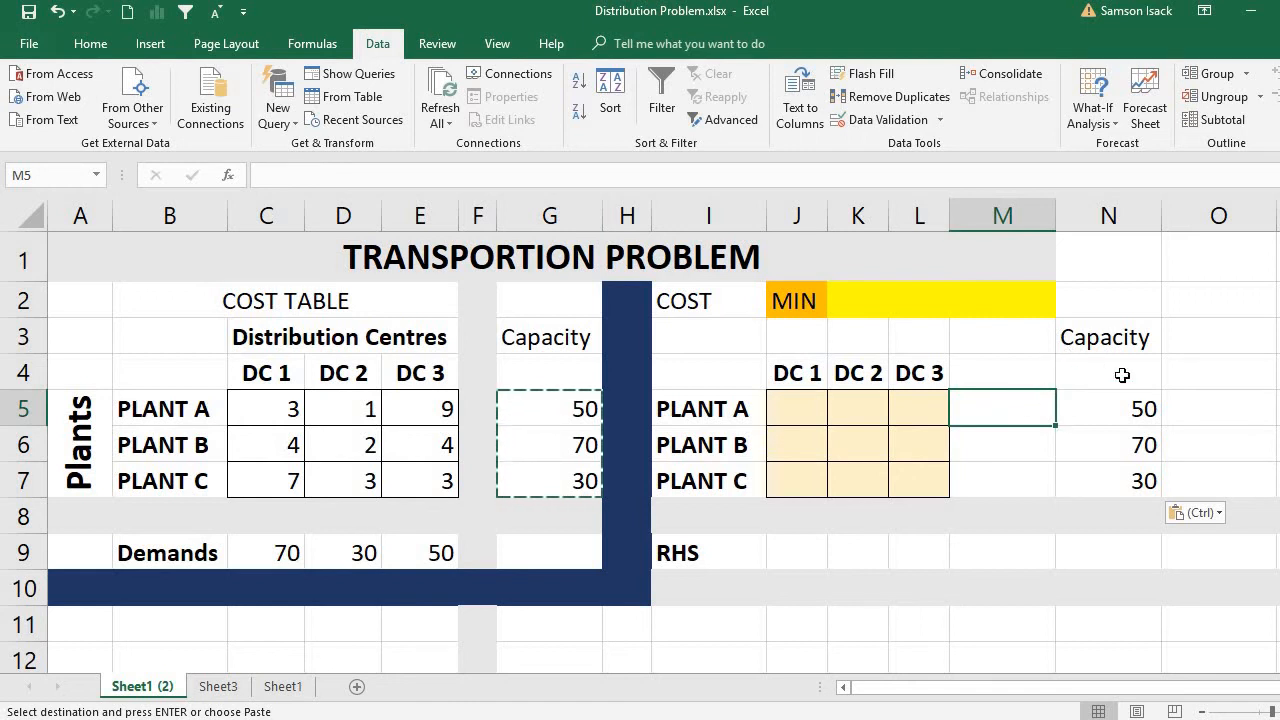
left_click(1017, 371)
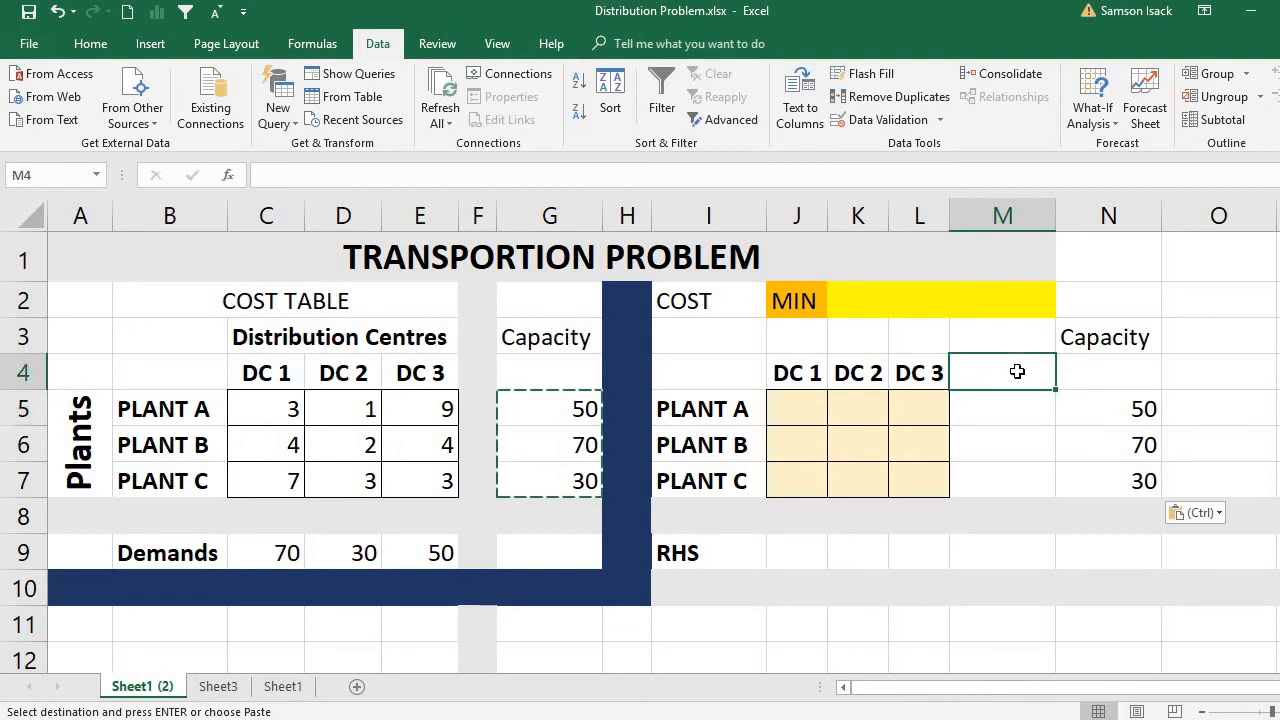
type("LH")
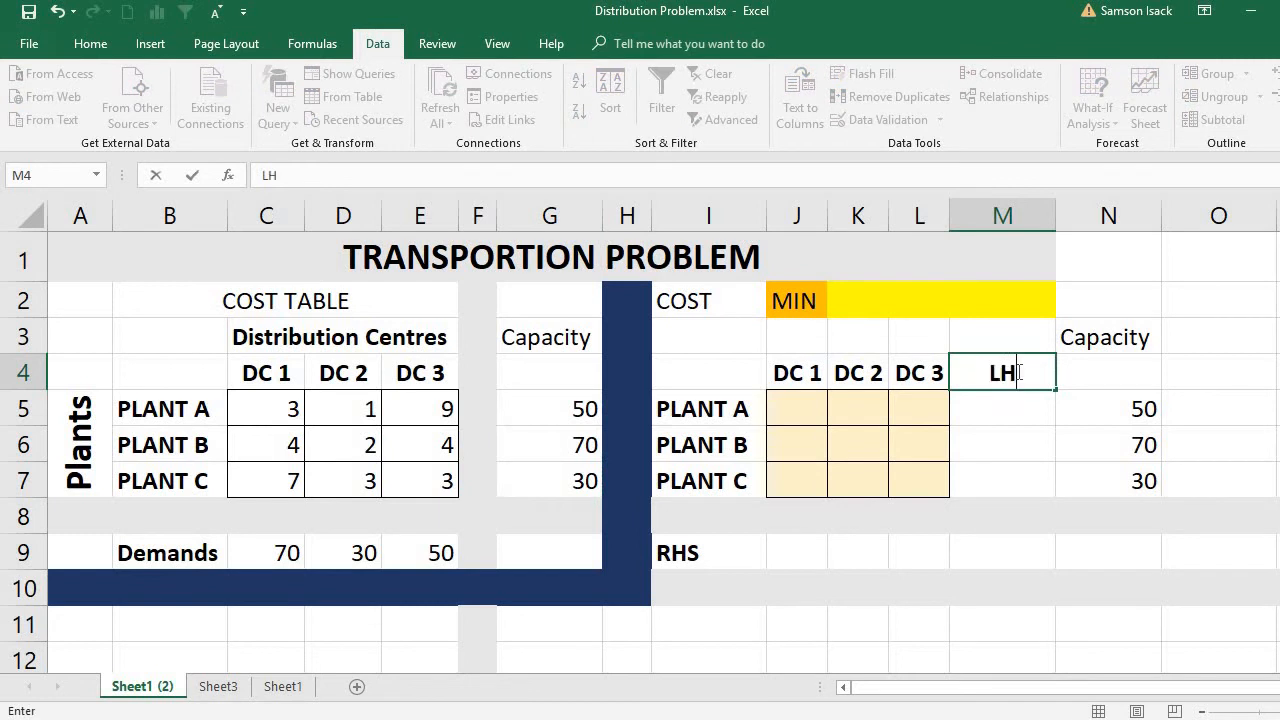
type("S")
left_click(1100, 371)
type("R")
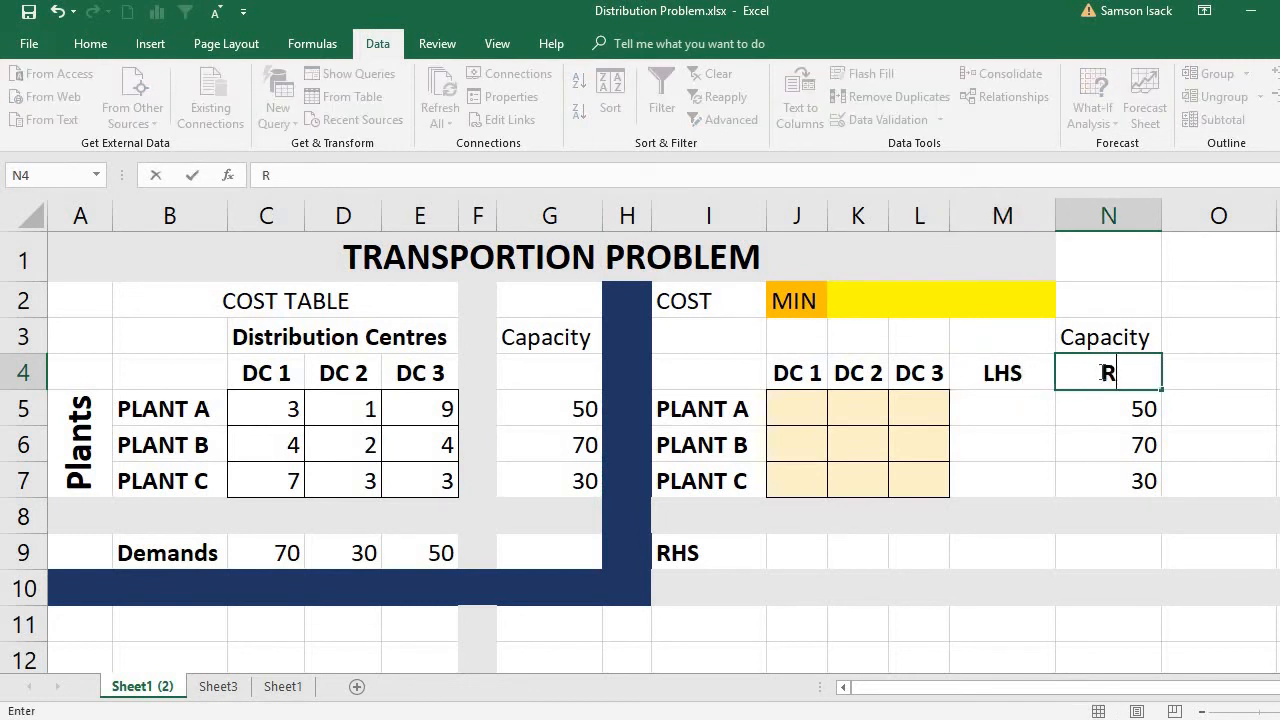
type("HS")
Enter the formula =SUM(J5:L5) in M5 to total Plant A's shipments to the three distribution centres.
left_click(1030, 405)
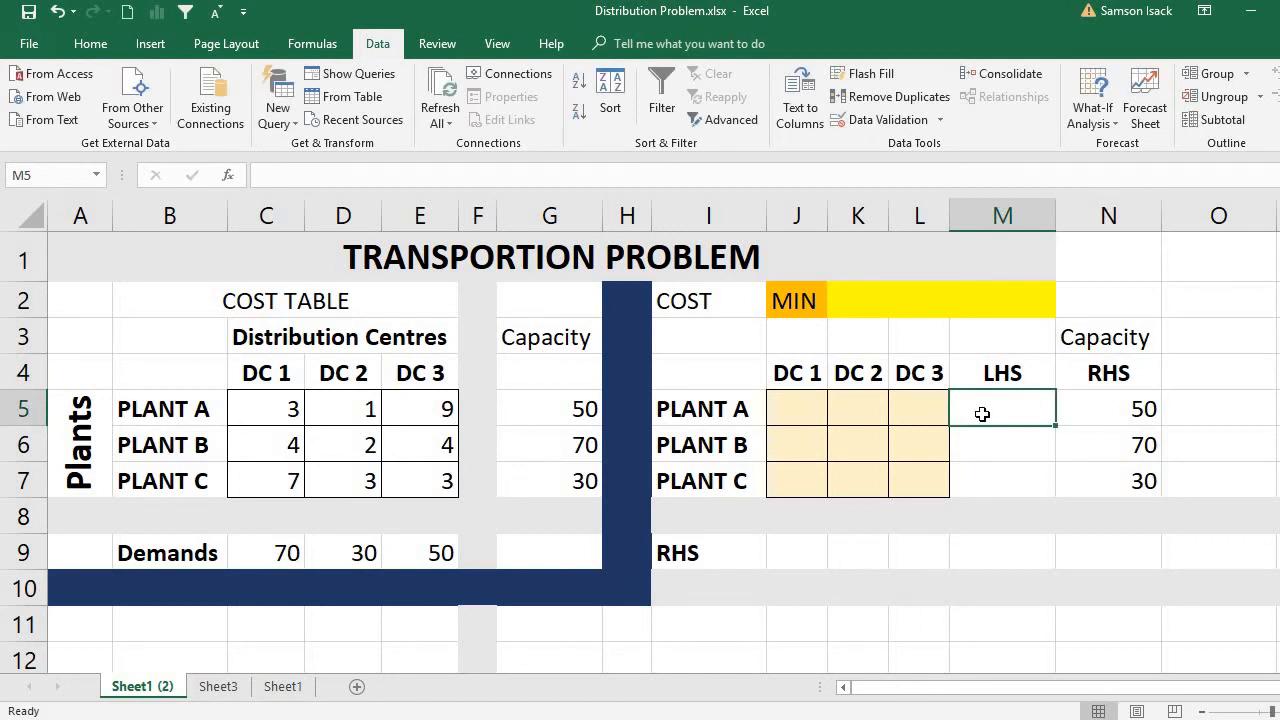
left_click(810, 411)
left_click_drag(840, 411, 922, 412)
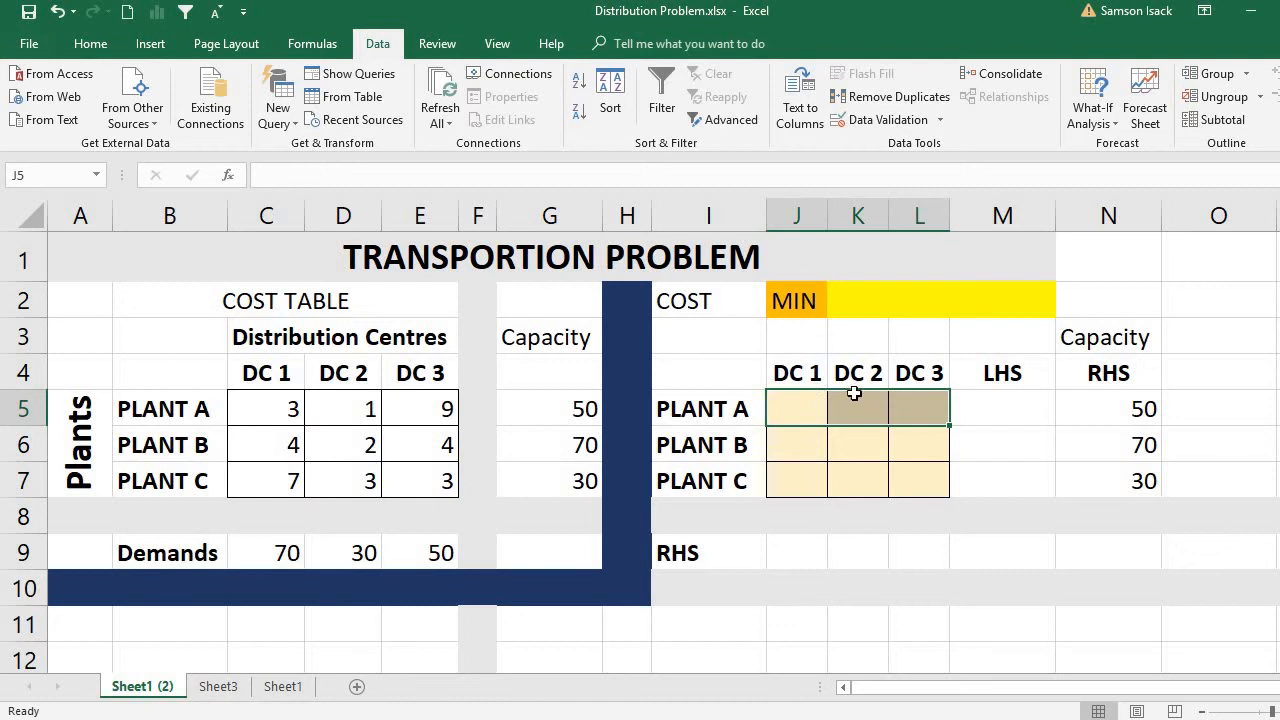
left_click(1009, 400)
type("=")
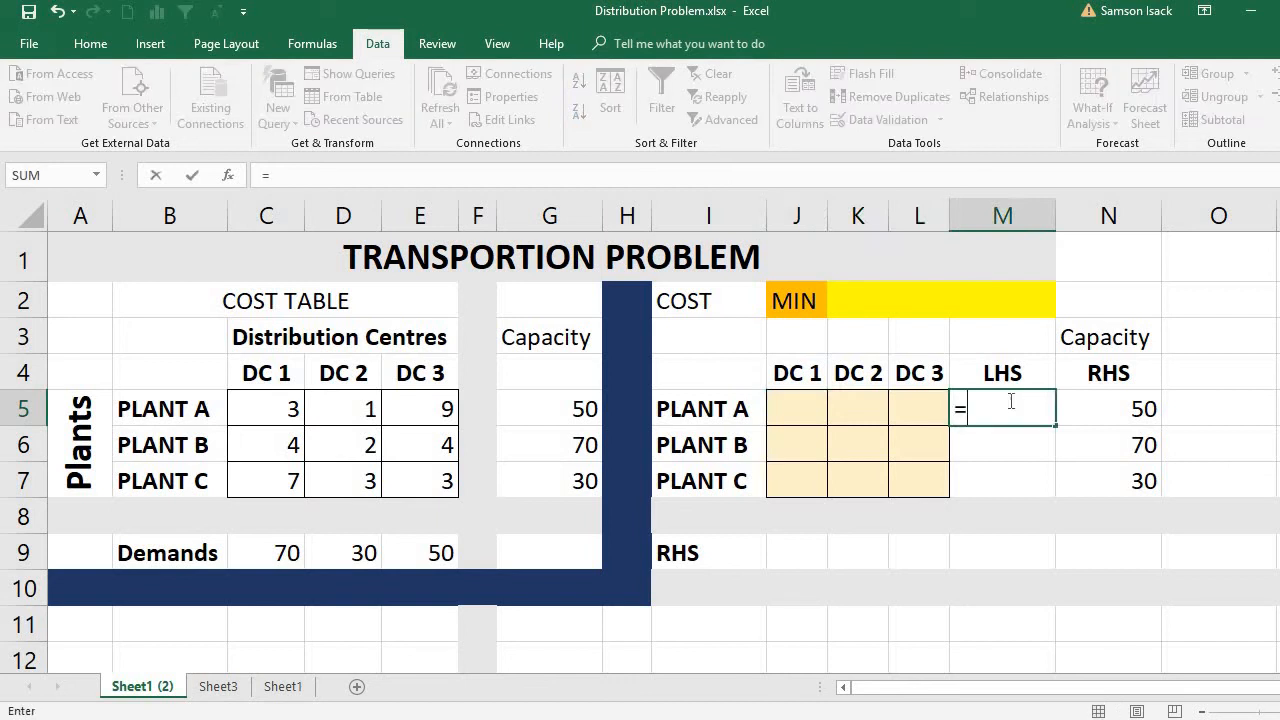
type("S")
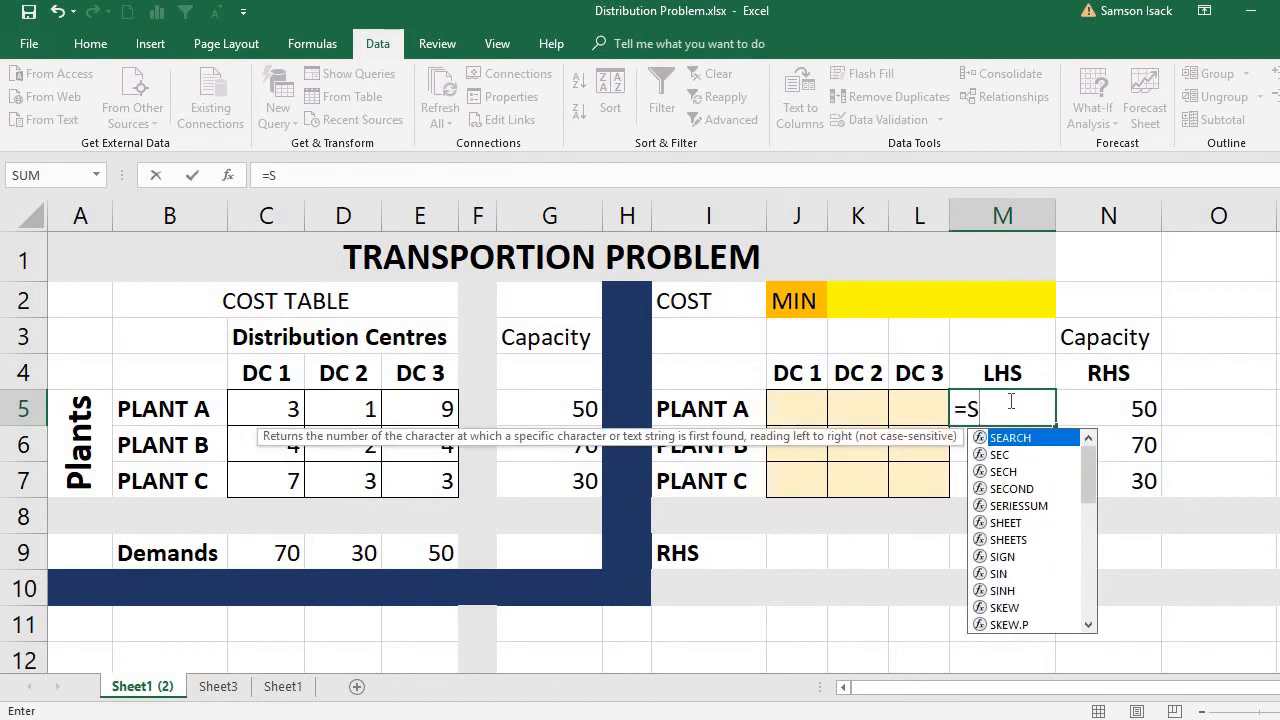
type("UM(")
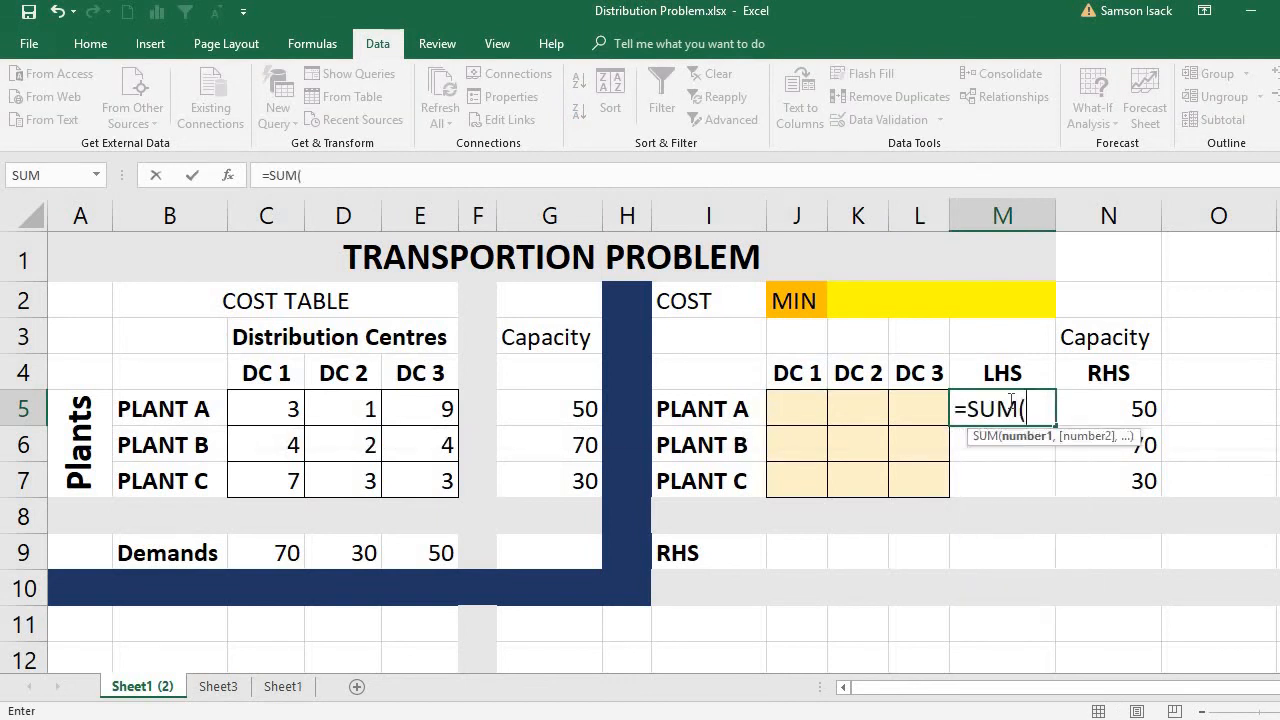
left_click(789, 402)
left_click_drag(789, 402, 920, 417)
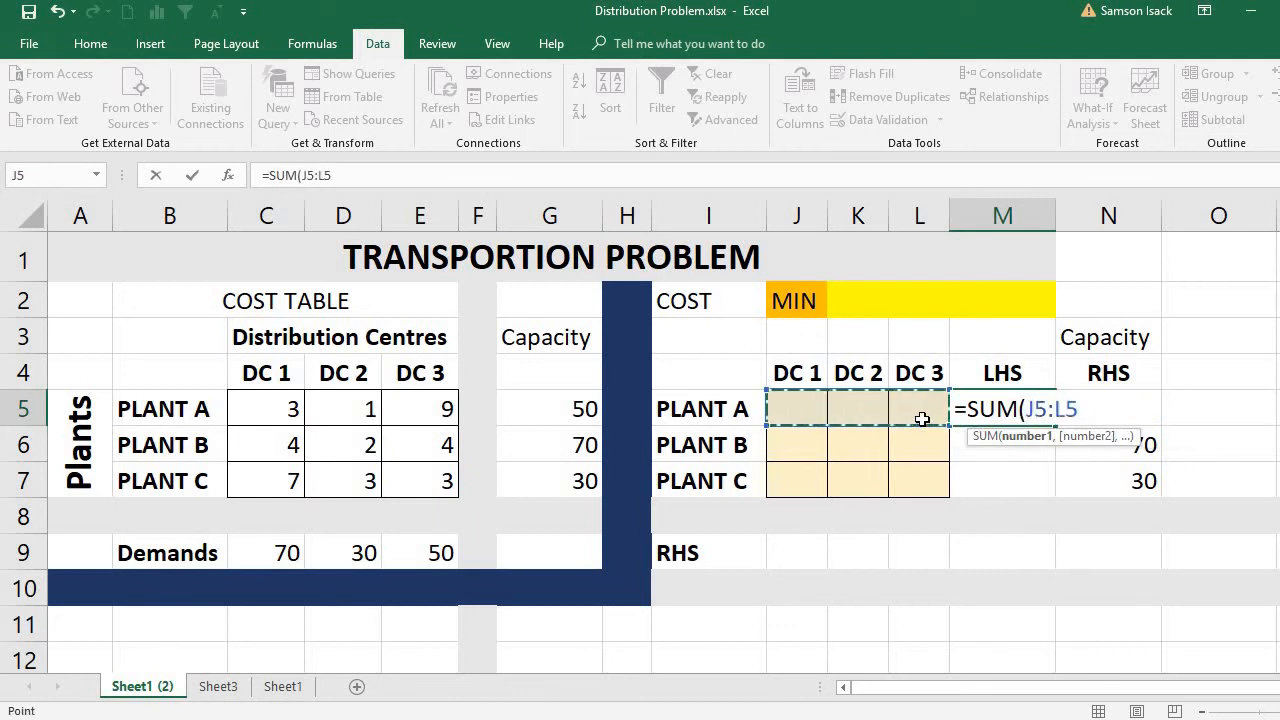
type(")")
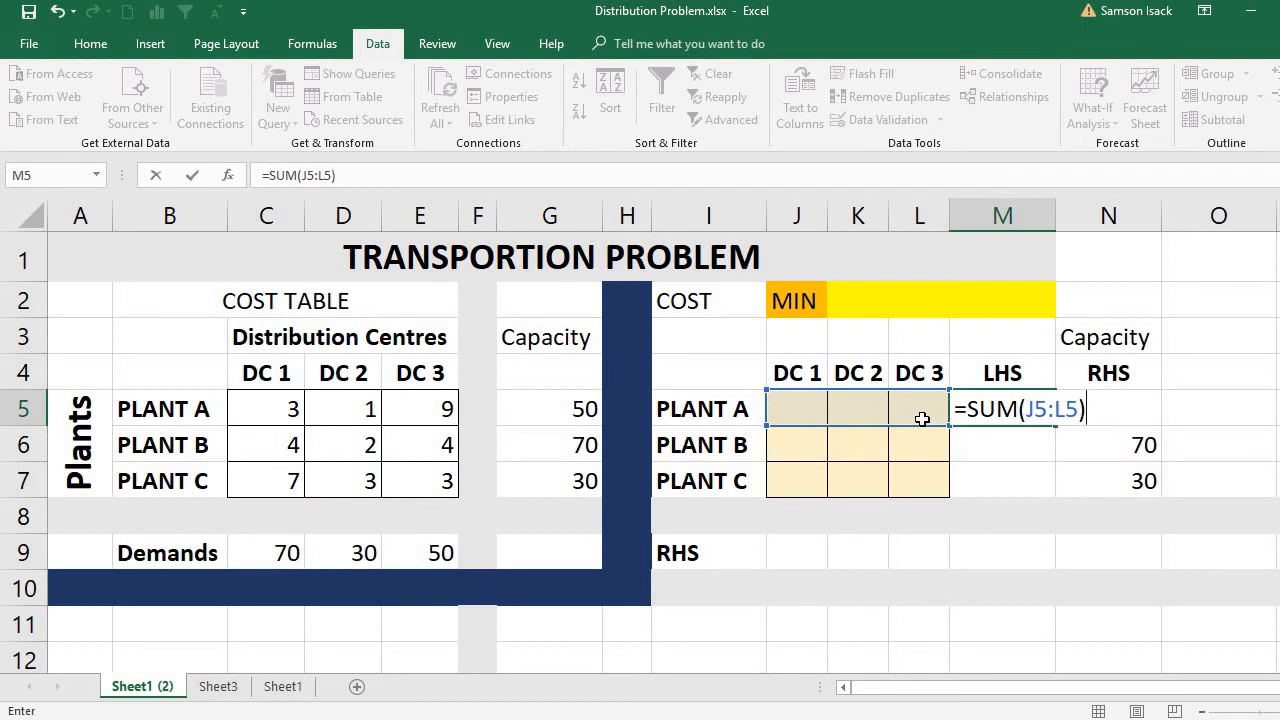
key("Return")
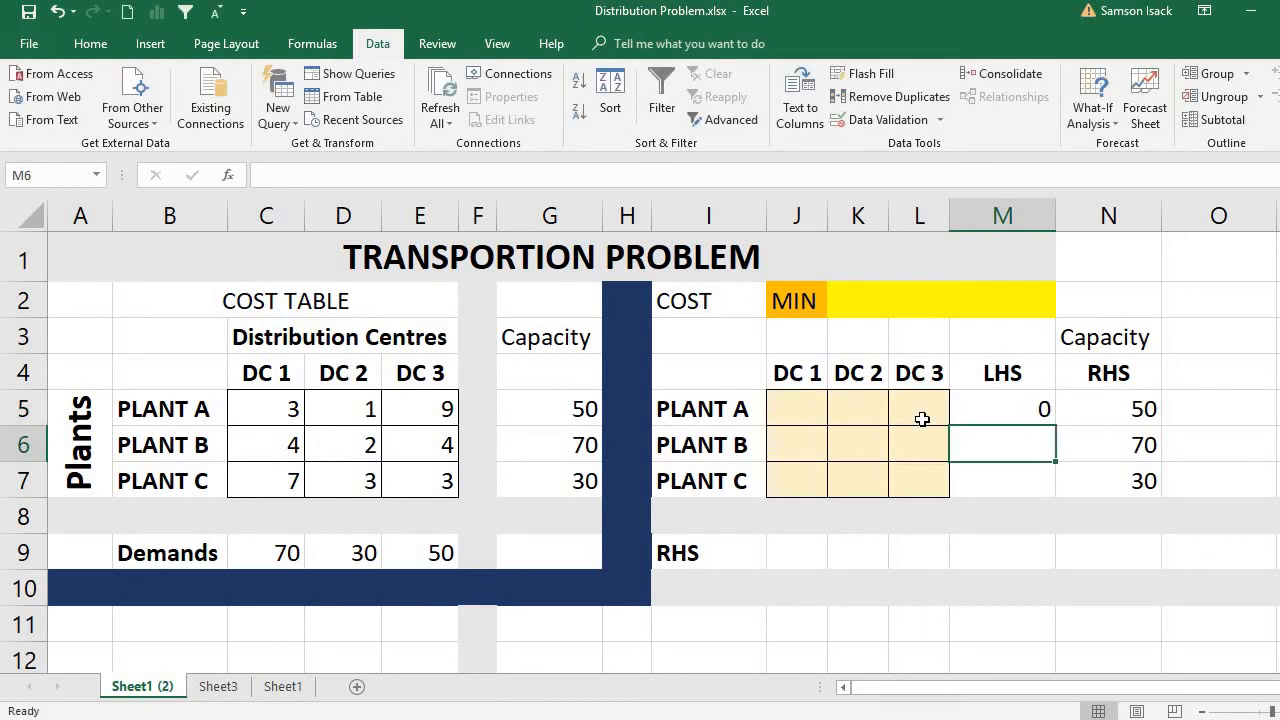
Fill the LHS sum formula from M5 down to M6 for Plant B.
left_click(1018, 408)
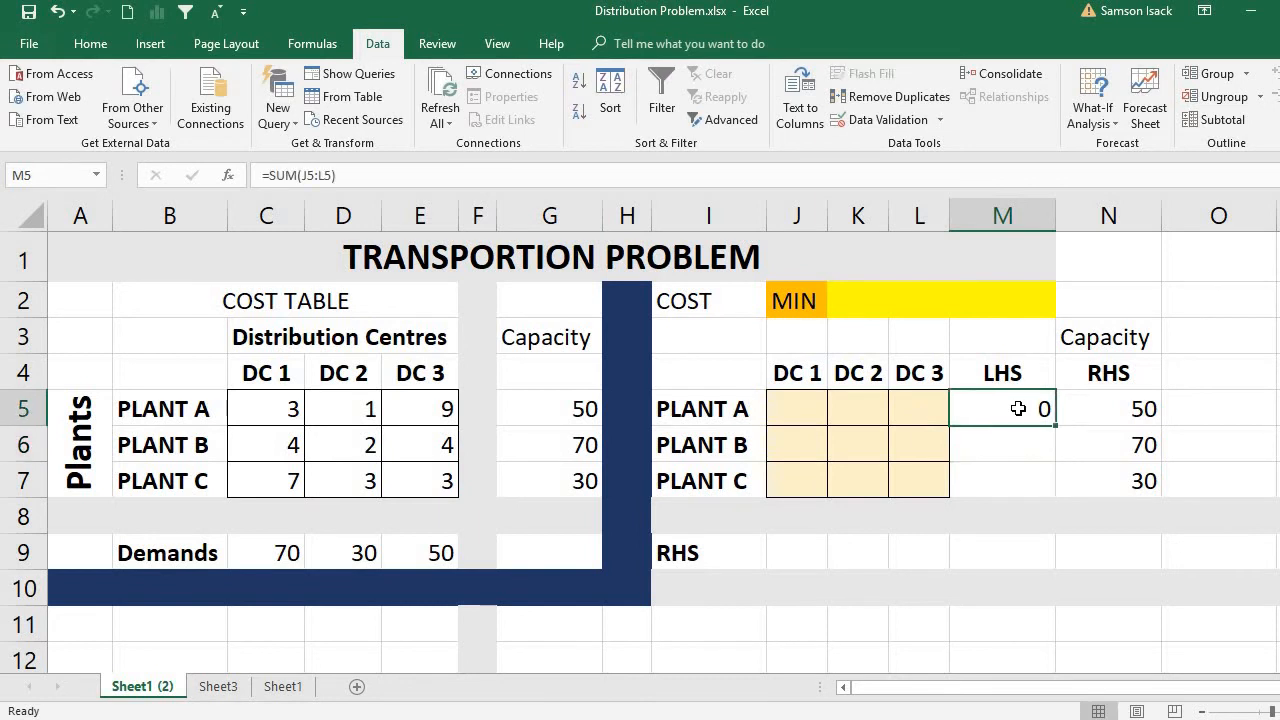
left_click(1113, 404)
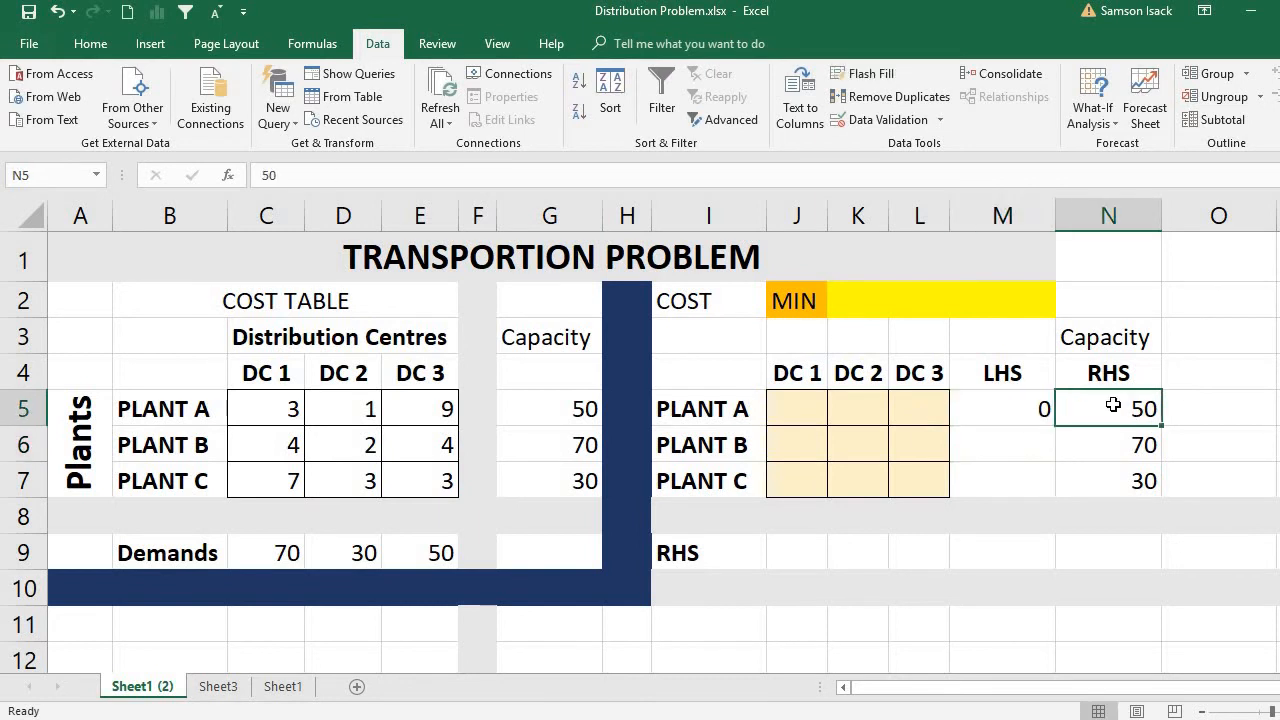
left_click(1030, 408)
left_click_drag(1055, 427, 1057, 466)
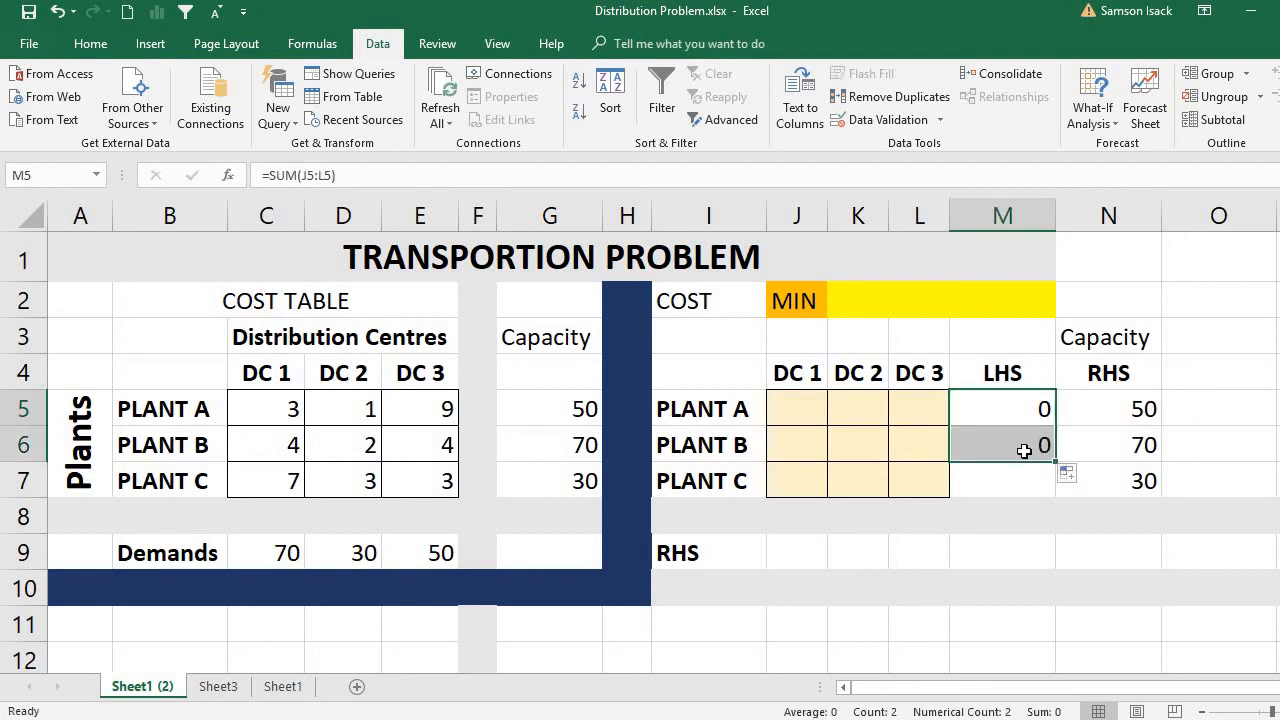
Inspect Plant B's LHS formula in M6 against its shipment cells and its capacity in N6.
left_click(1024, 451)
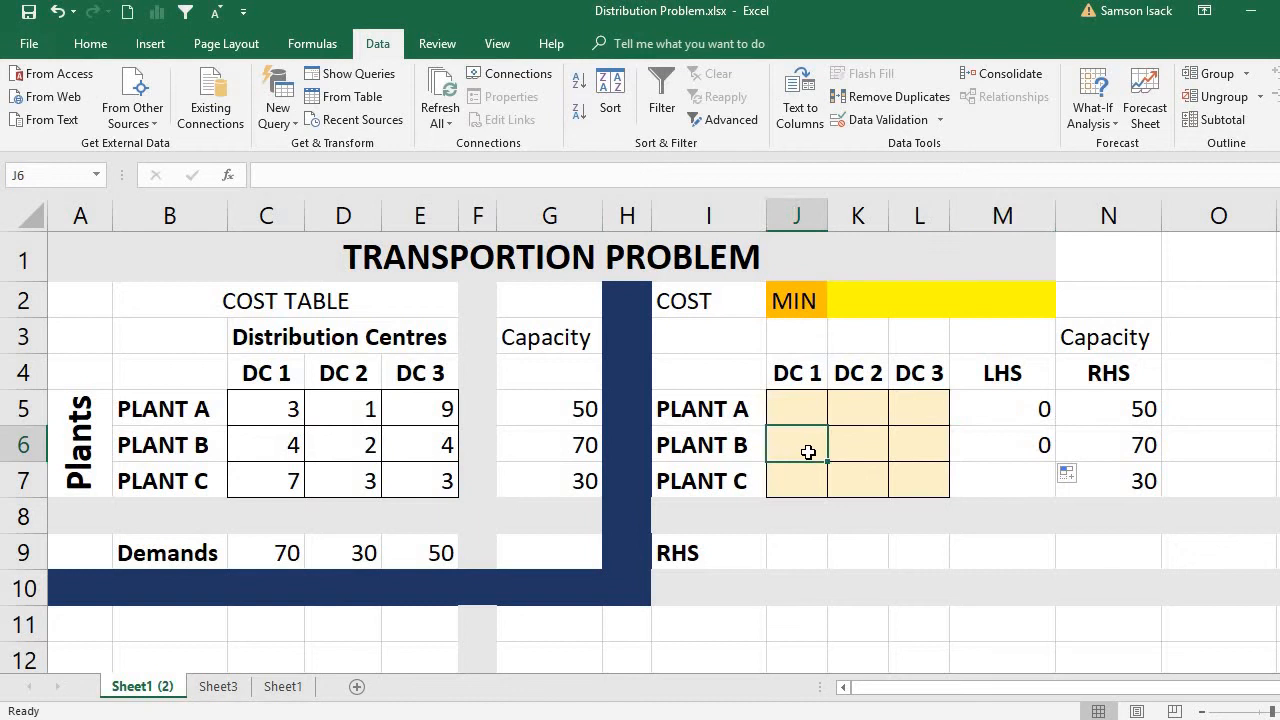
double_click(985, 444)
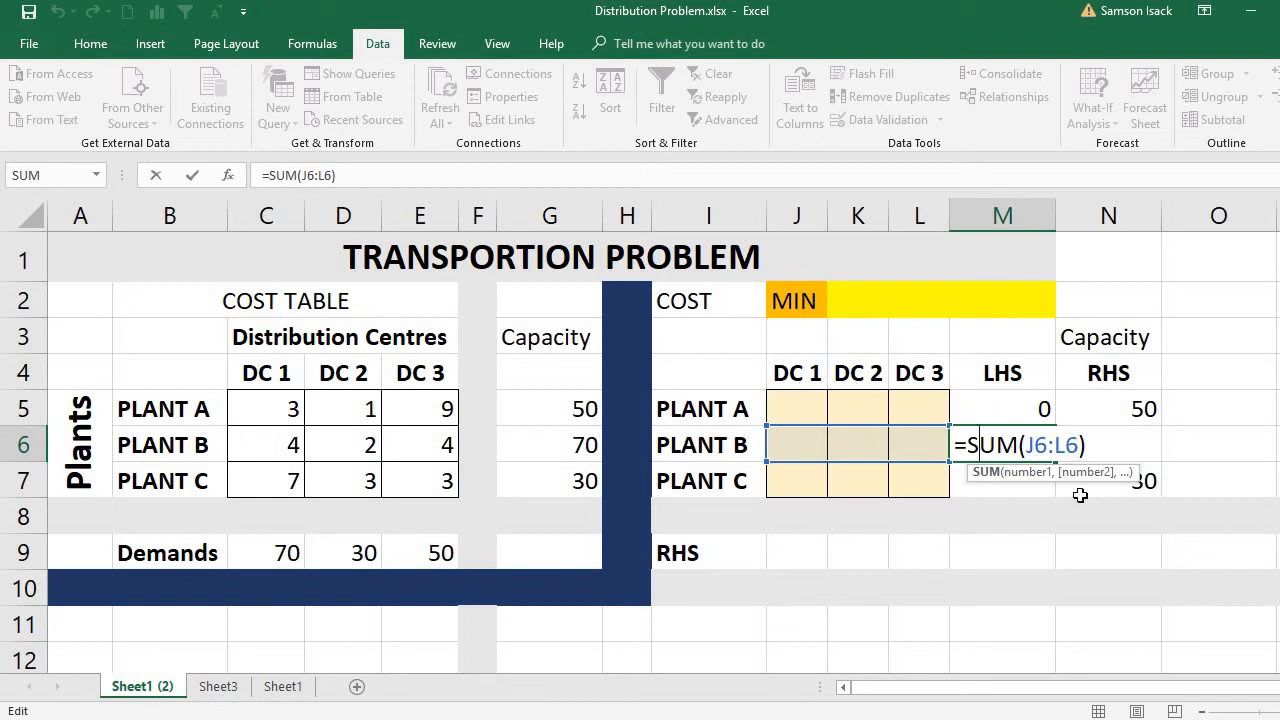
key("Return")
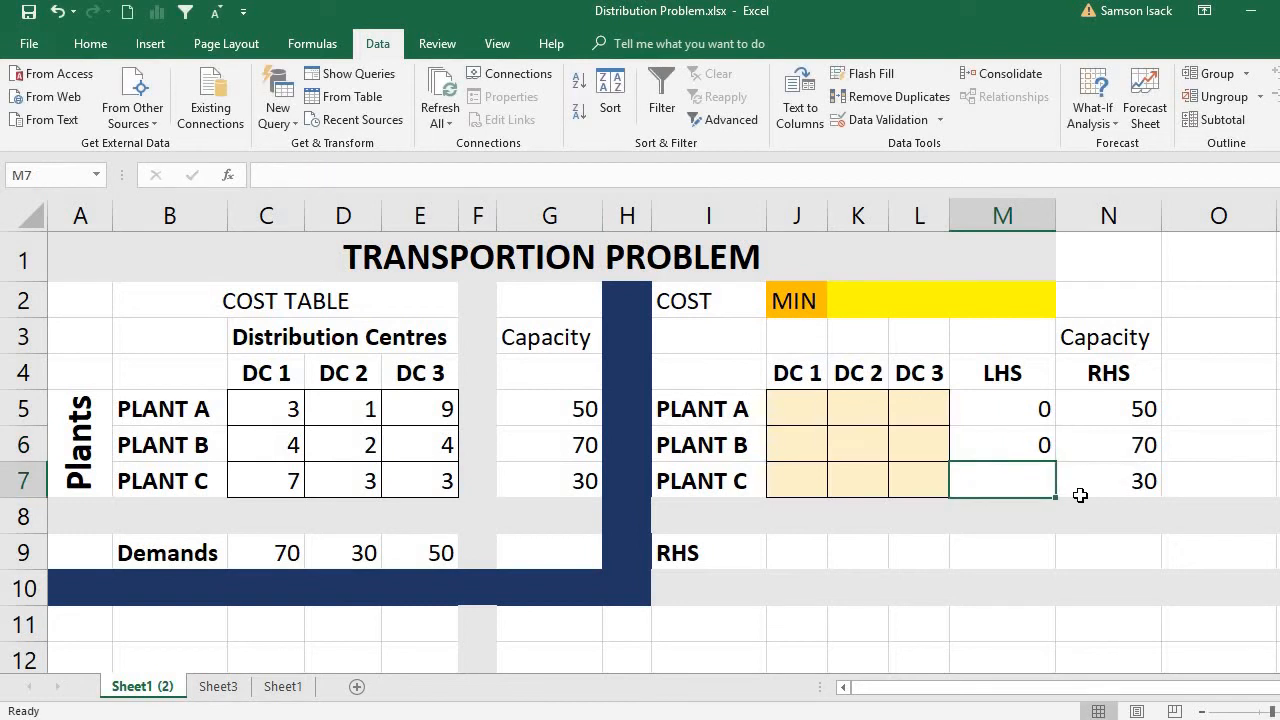
left_click(1098, 431)
left_click(1025, 440)
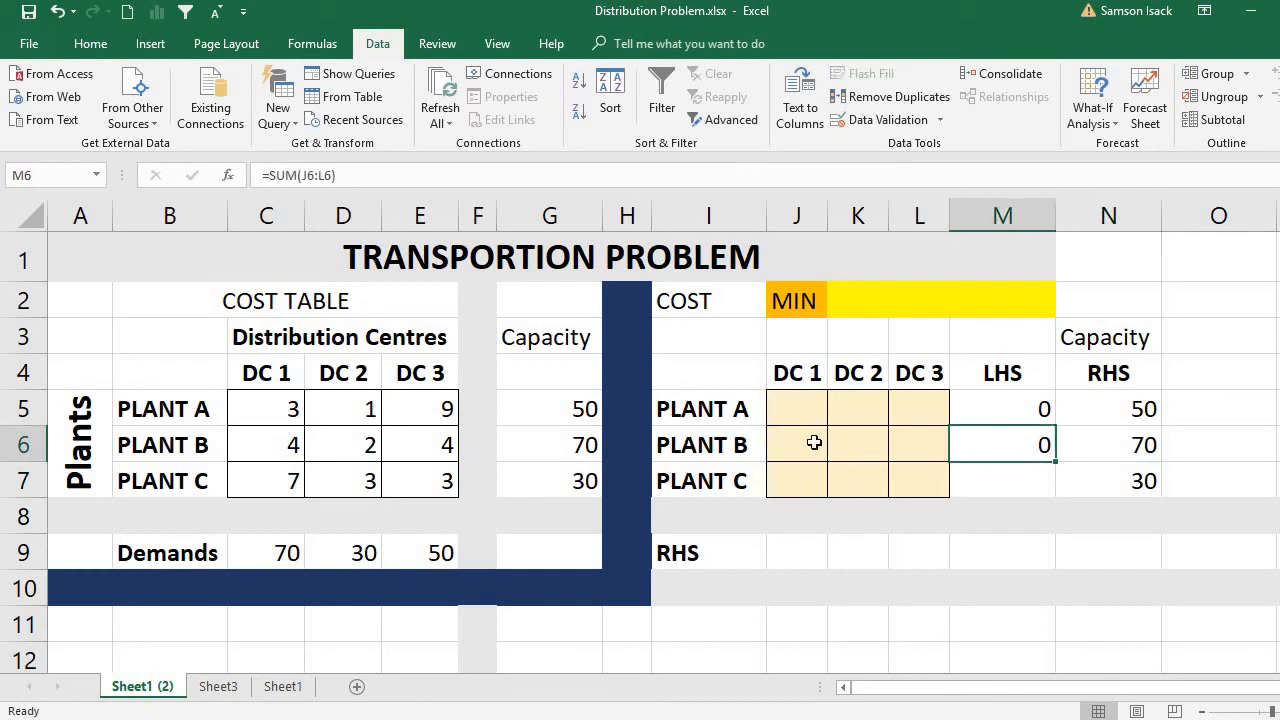
left_click(1118, 448)
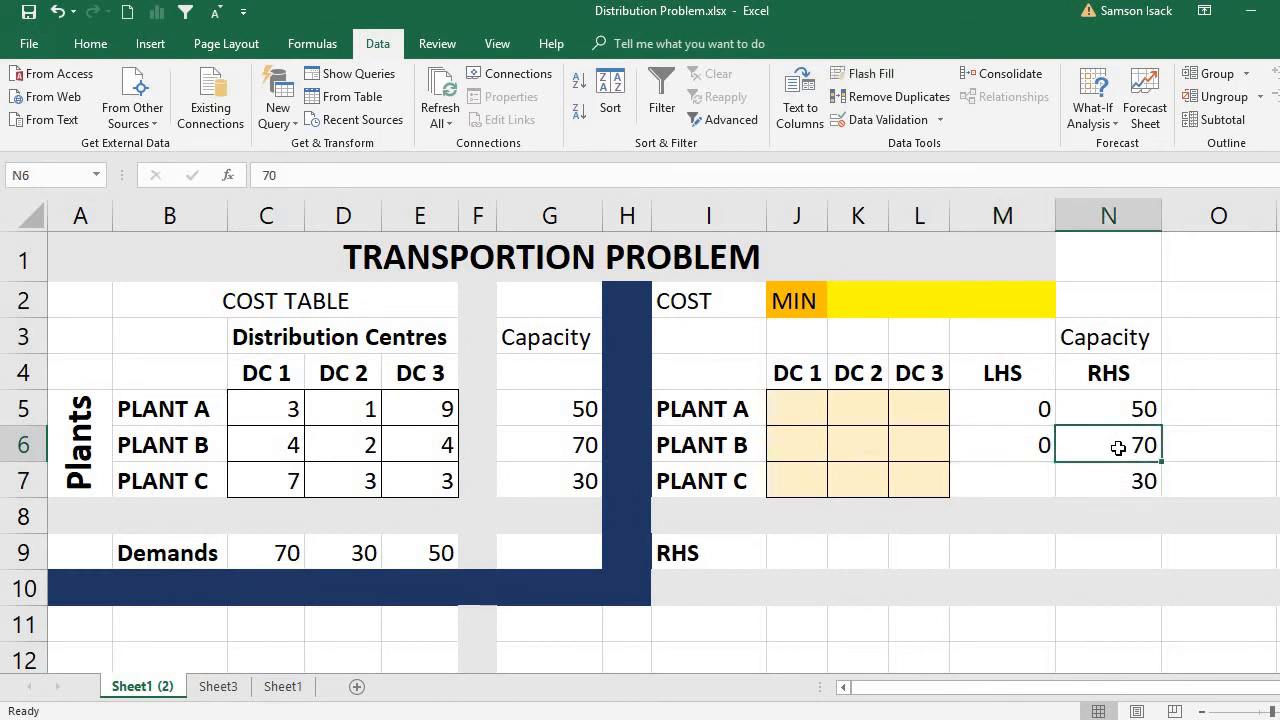
Enter the formula =SUM(J7:L7) in M7 to total Plant C's shipments to the three distribution centres.
left_click(997, 487)
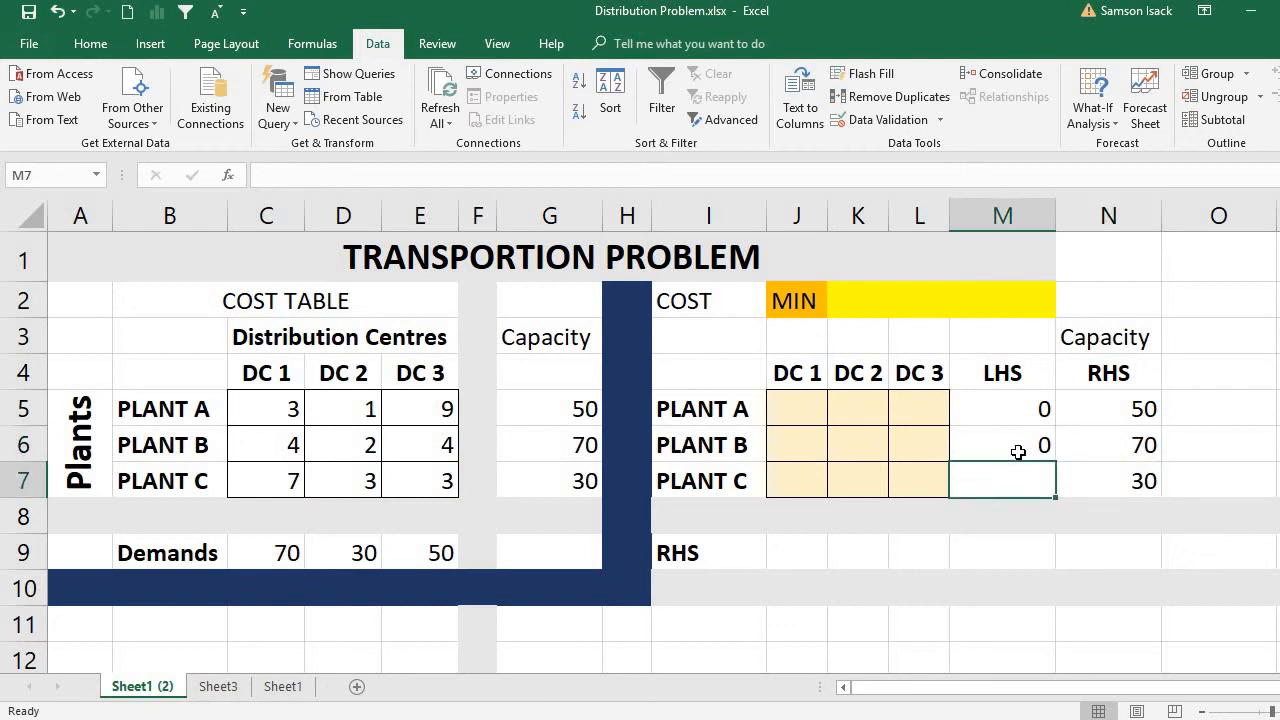
type("=")
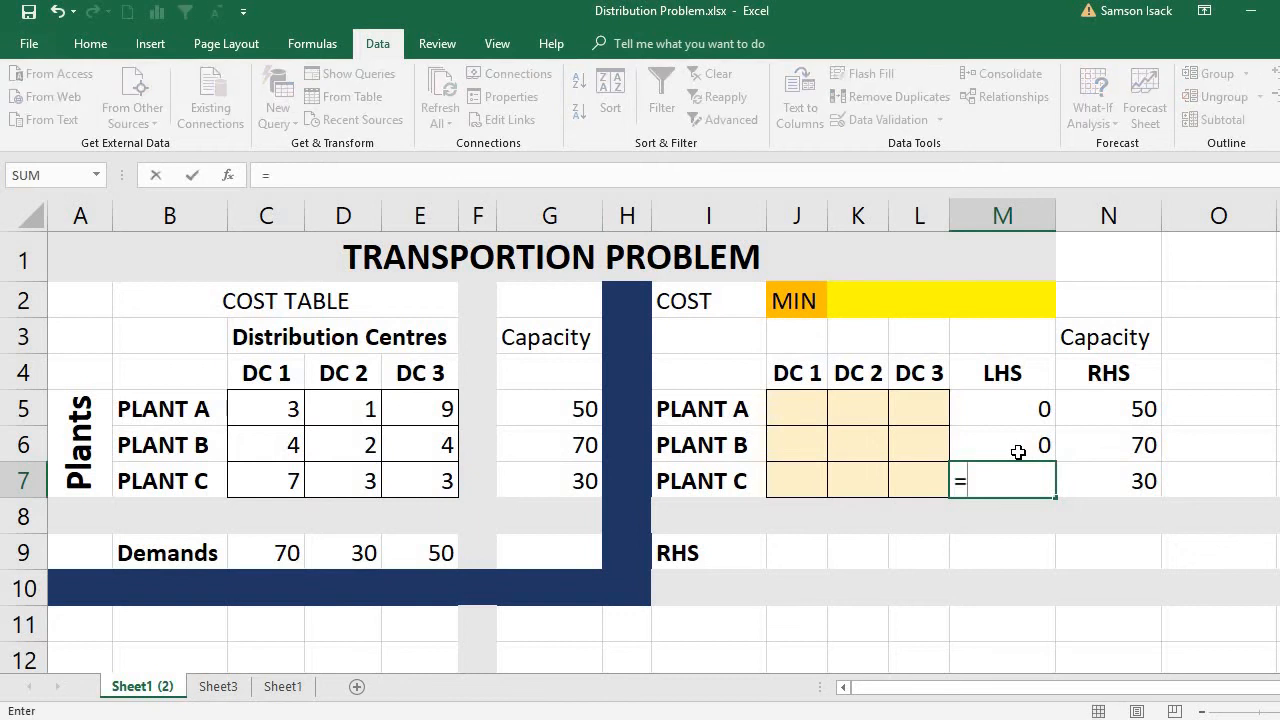
type("SUM(")
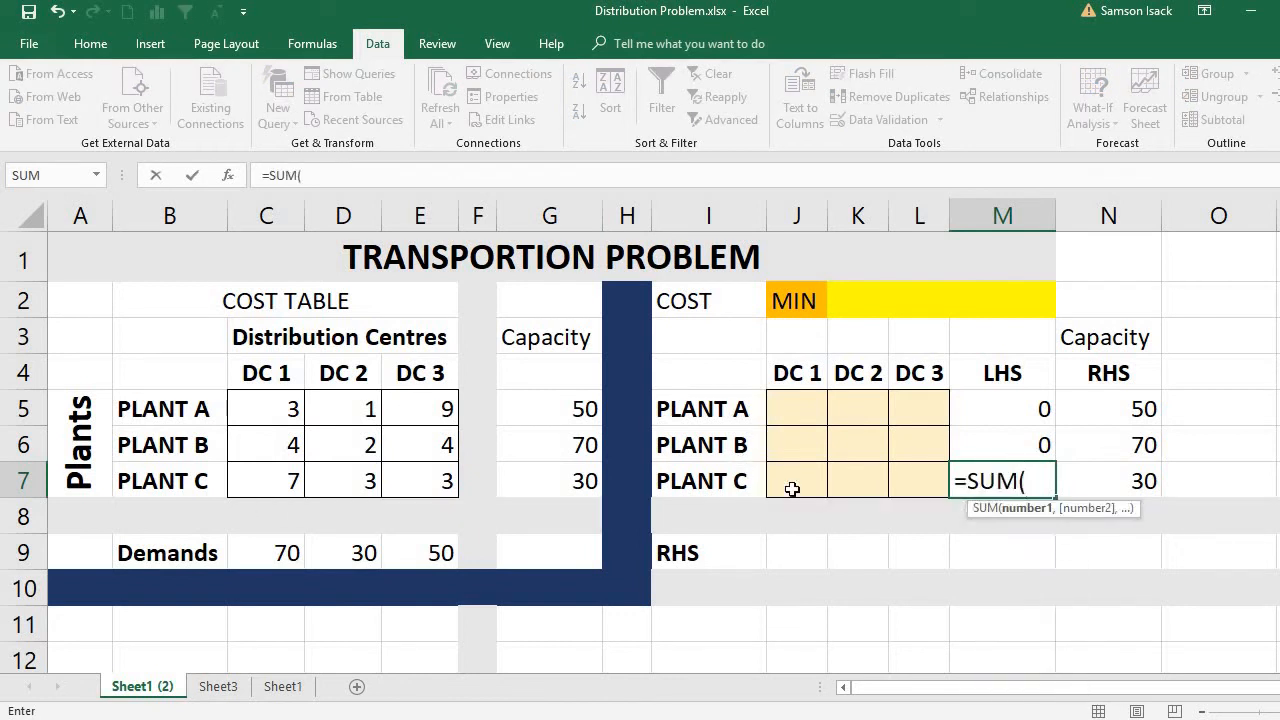
left_click_drag(792, 489, 919, 477)
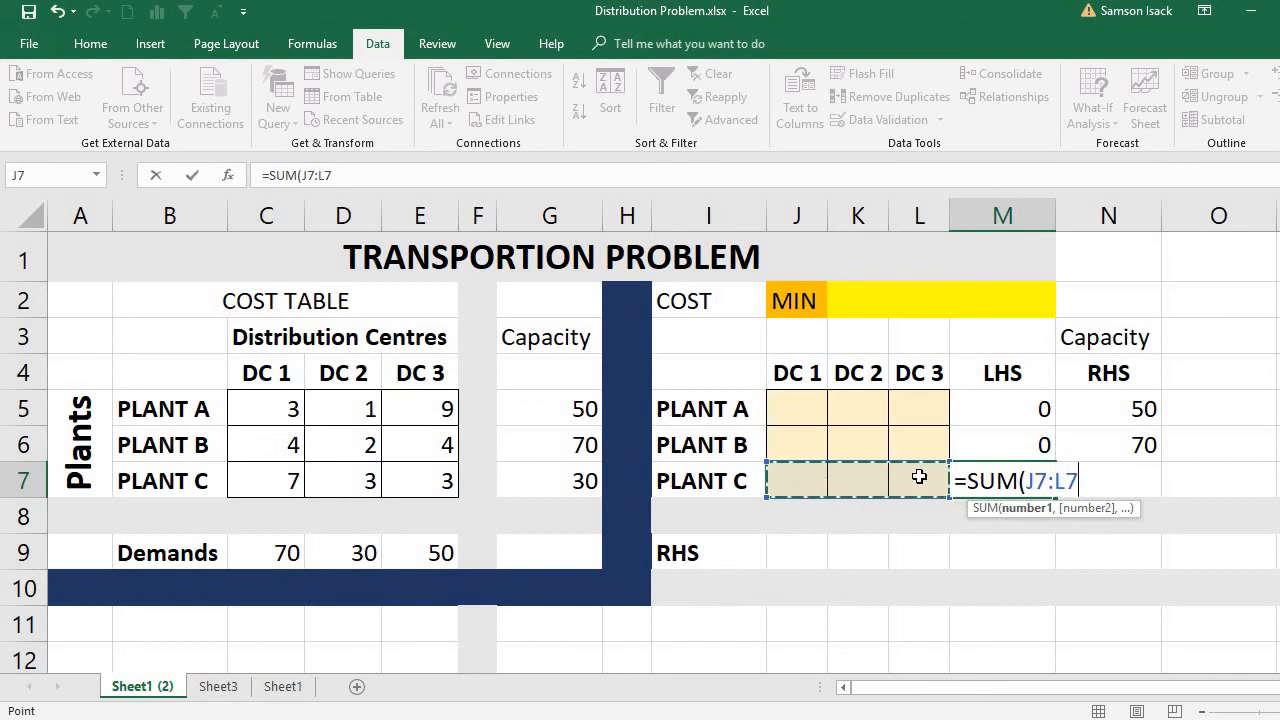
type(")")
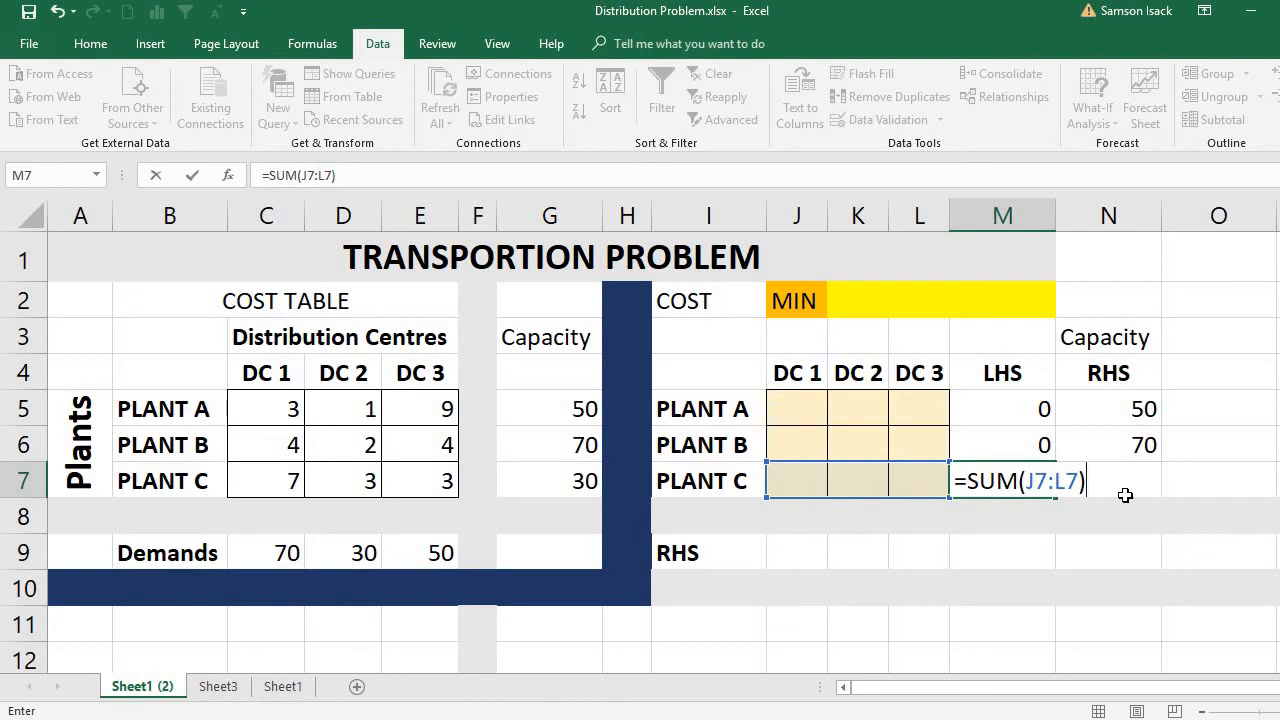
key("Return")
left_click(1122, 484)
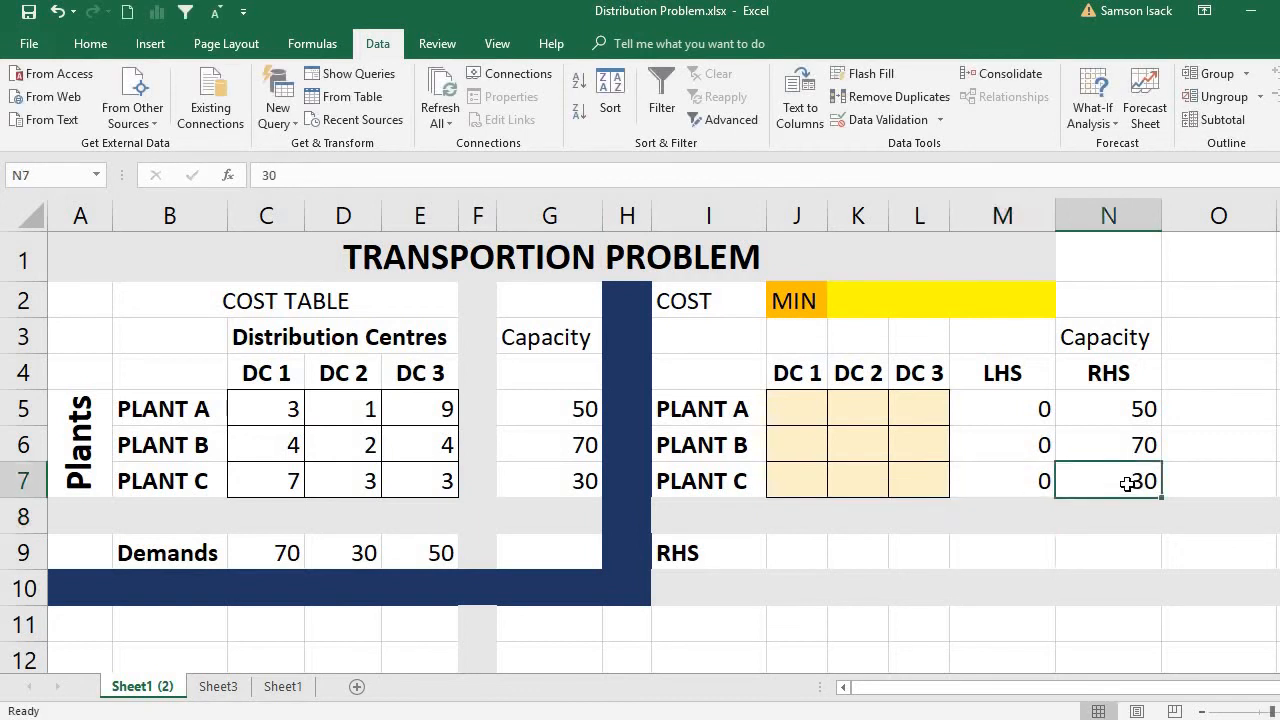
left_click(1029, 405)
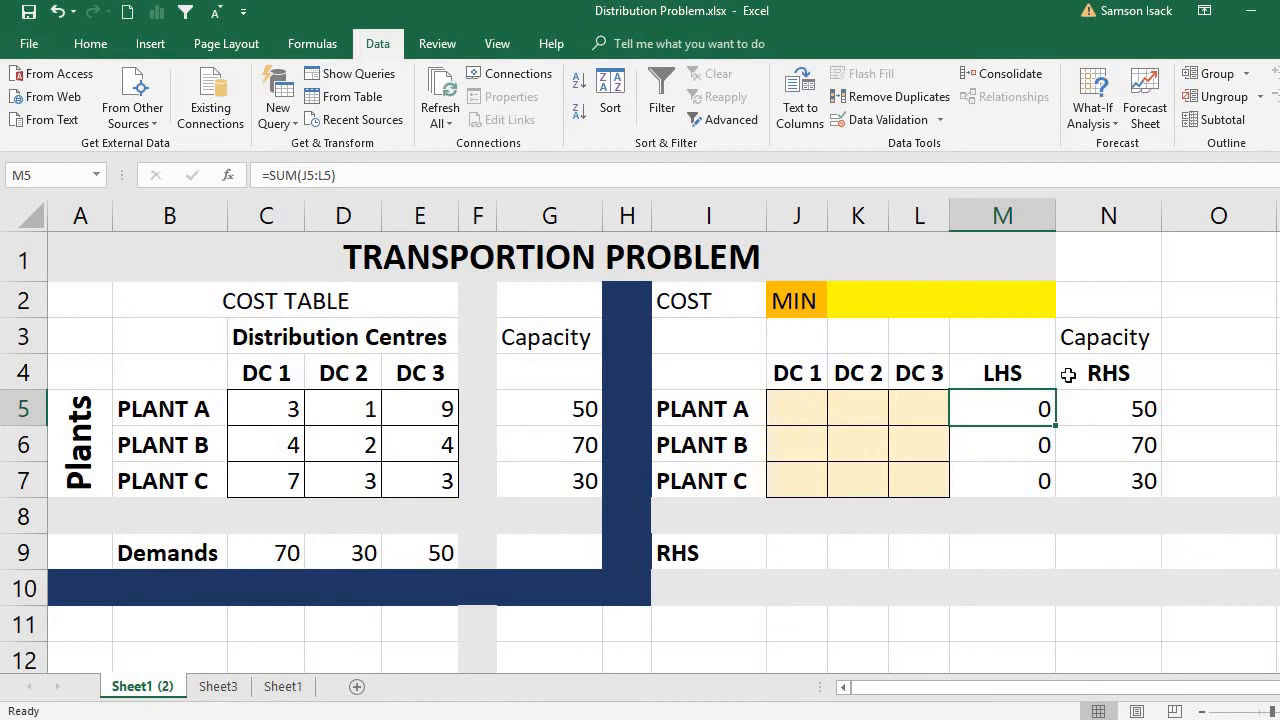
Copy the demands in C9:E9 and paste them as values into the RHS row starting at J9.
left_click(734, 552)
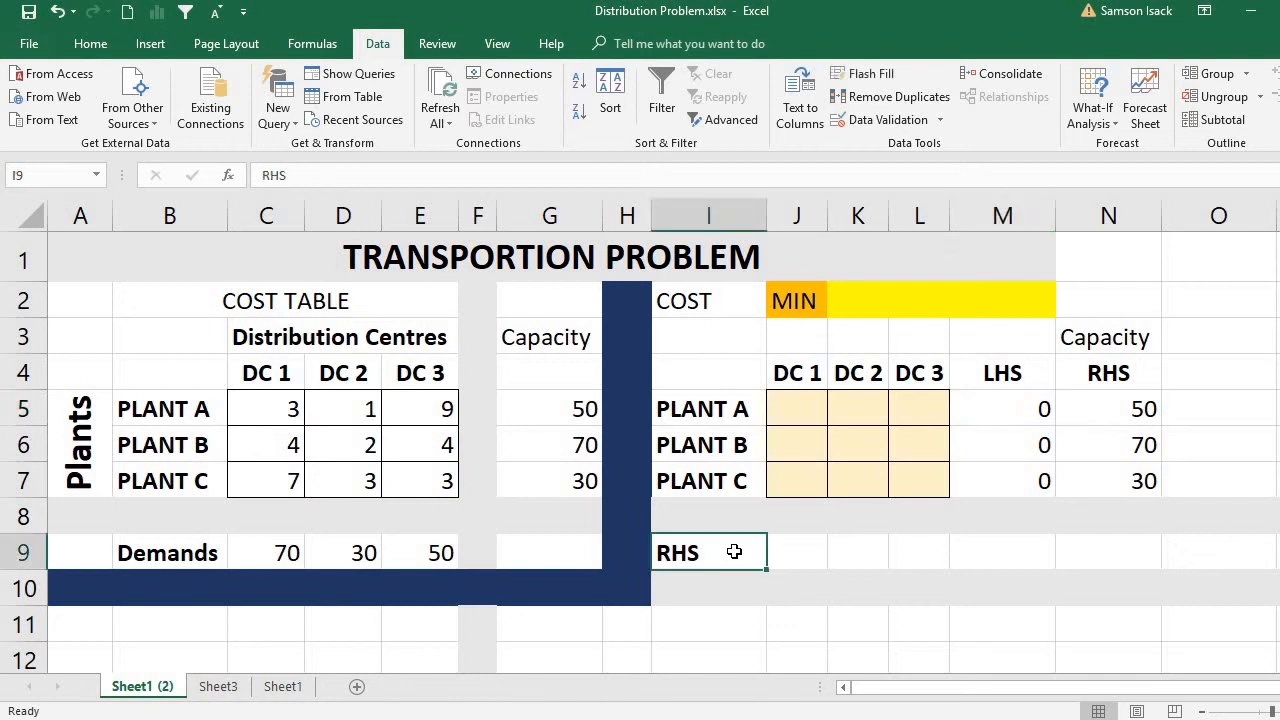
left_click(284, 551)
left_click_drag(284, 551, 417, 552)
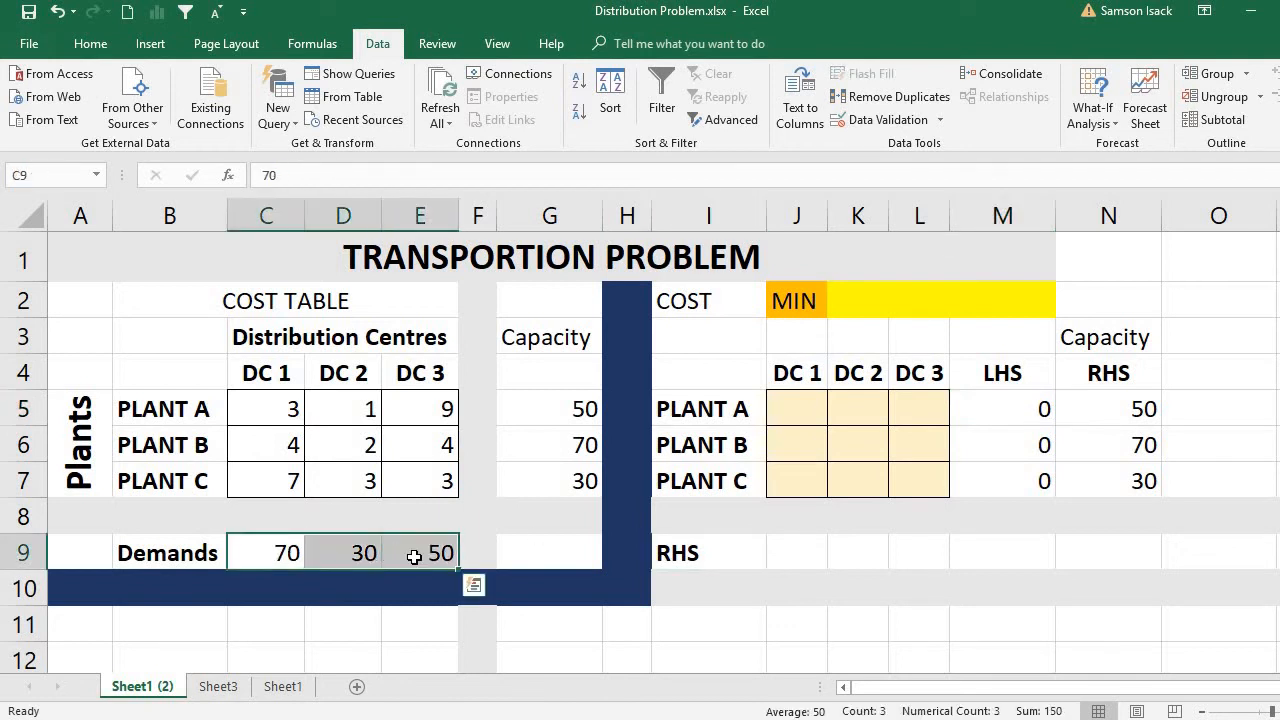
right_click(417, 552)
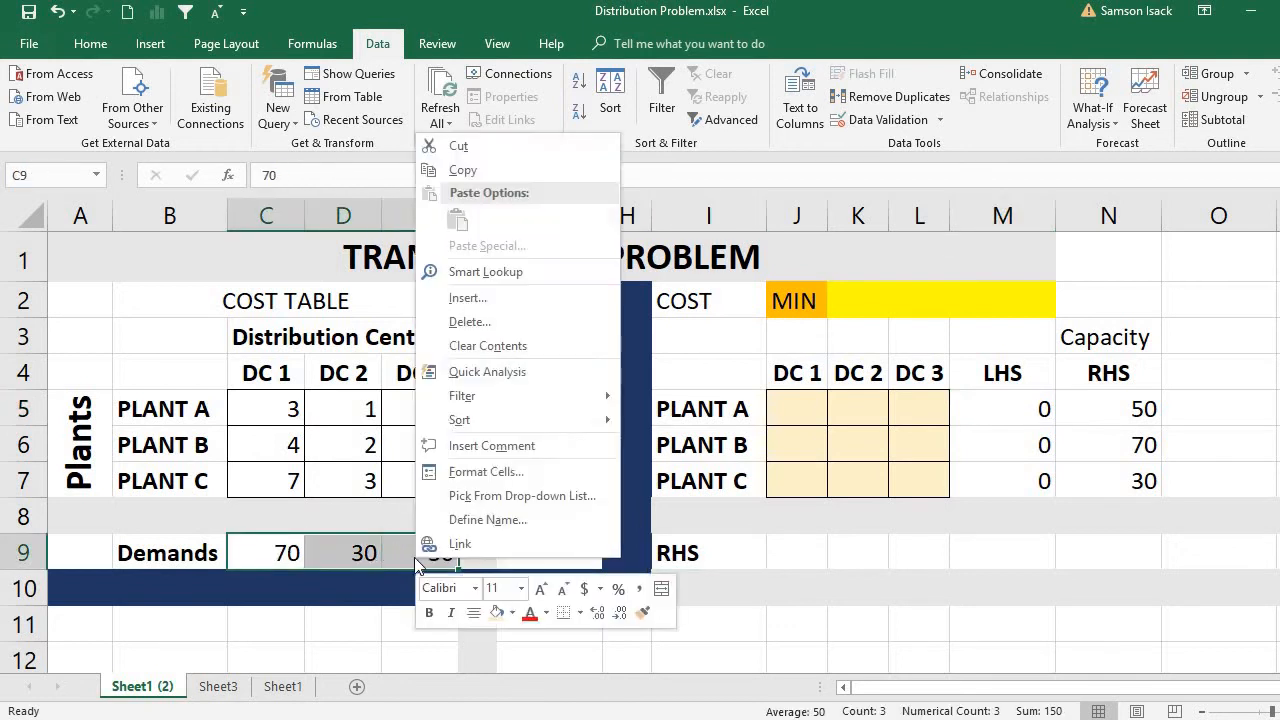
left_click(487, 173)
right_click(795, 553)
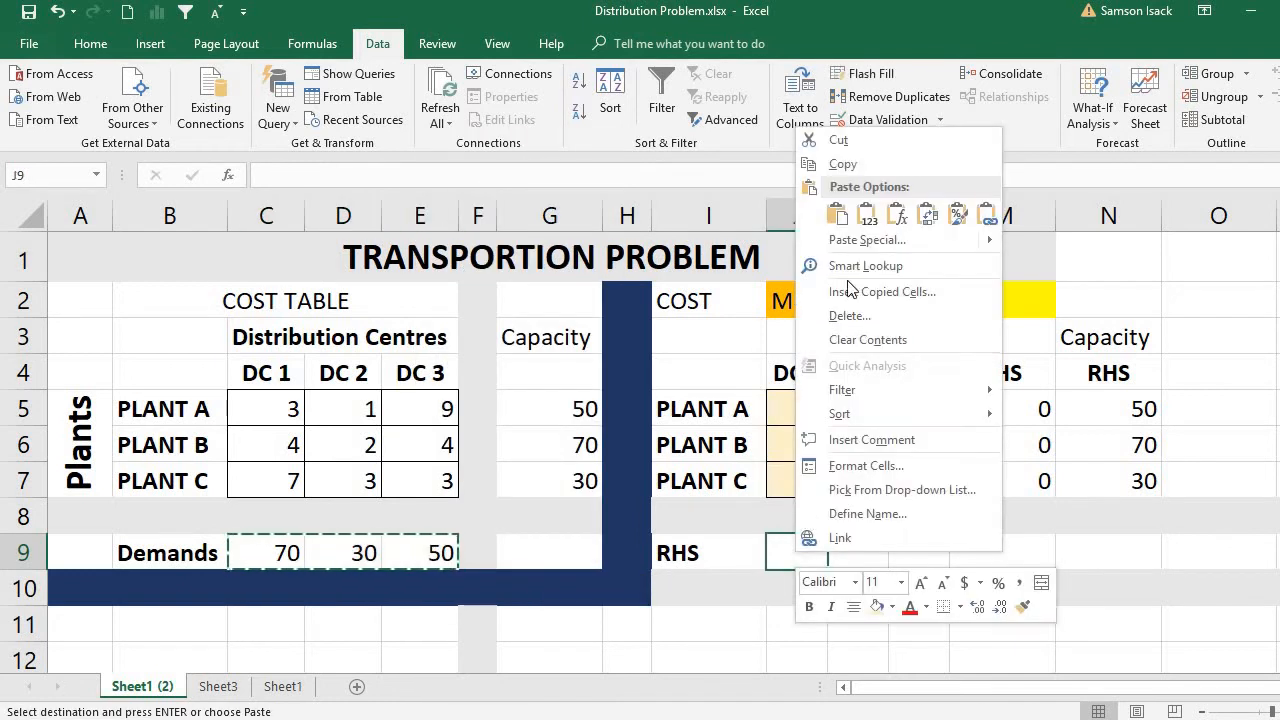
left_click(866, 216)
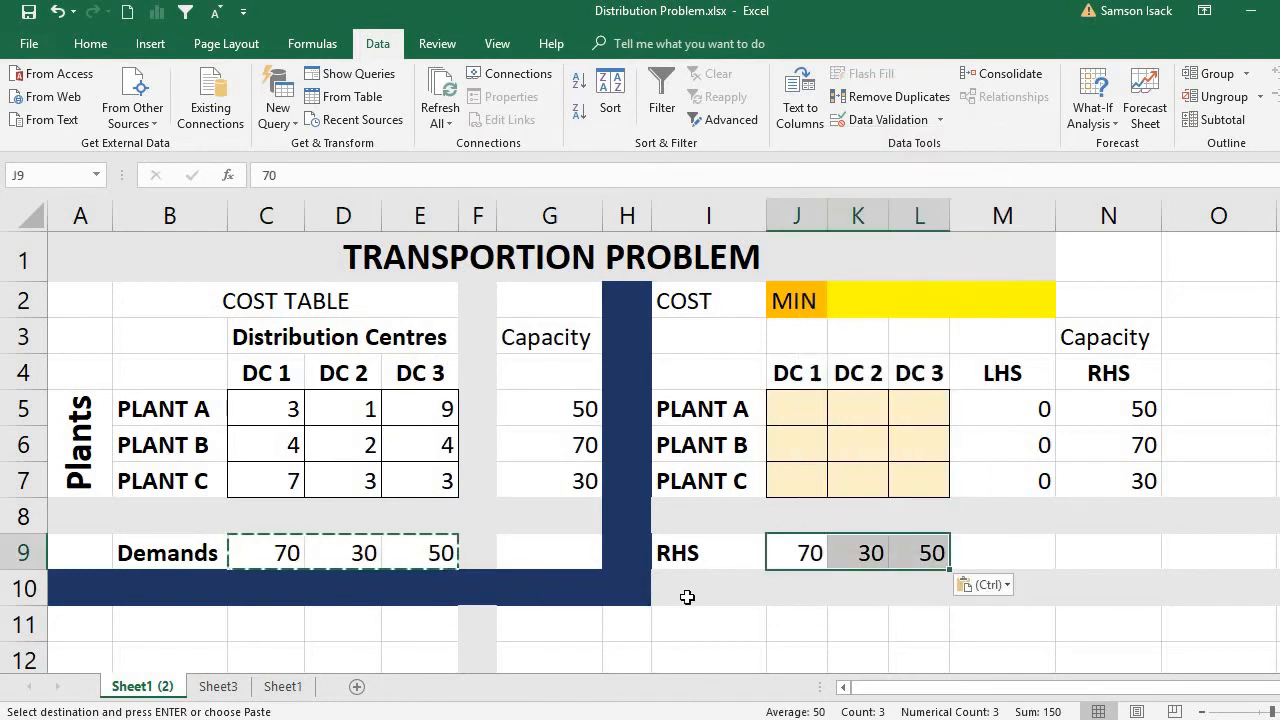
Label cell I8, above RHS in the solution table, as LHS.
left_click(694, 523)
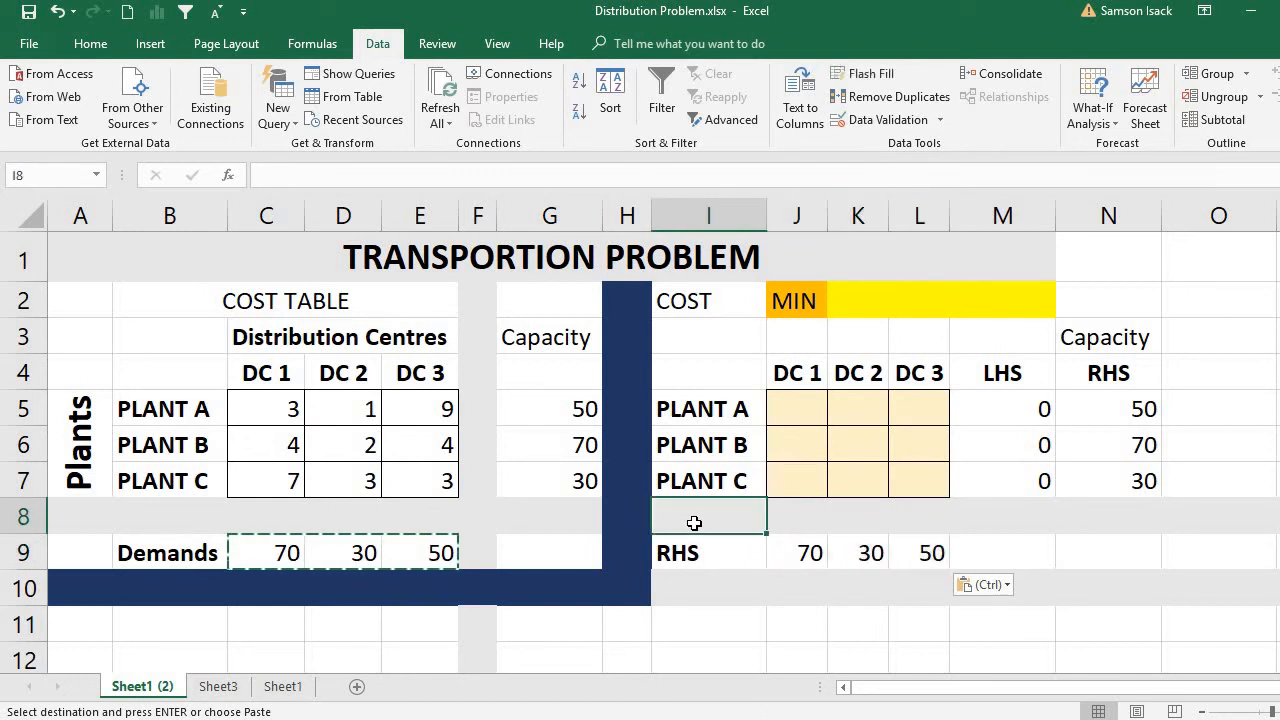
type("LH")
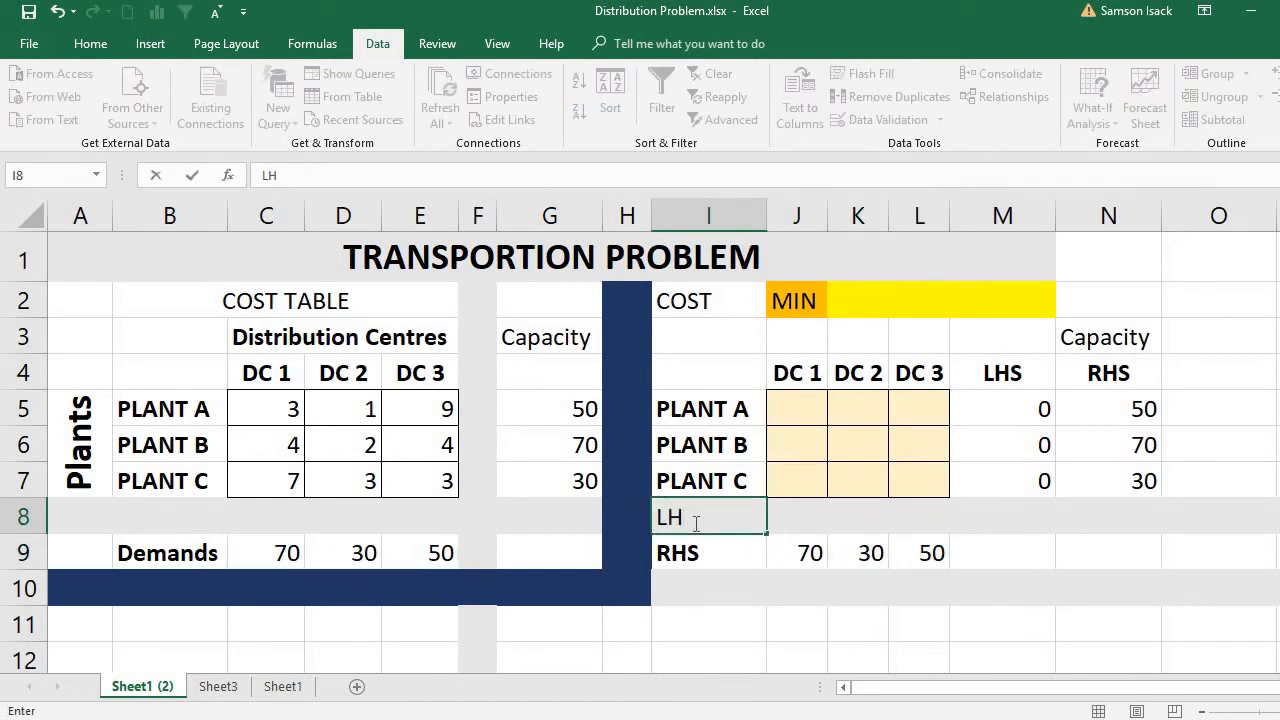
type("S")
Enter the formula =SUM(J5:J7) in J8 to total the shipments from all three plants to DC 1.
left_click(800, 525)
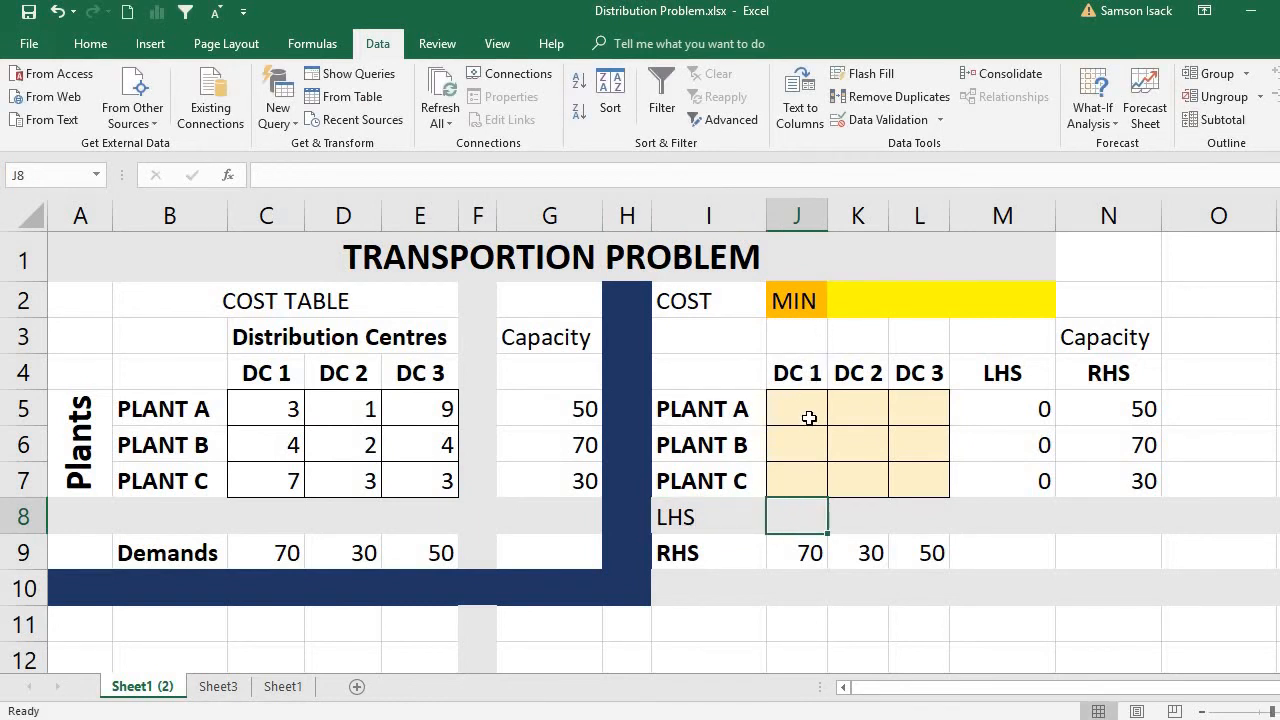
left_click(794, 556)
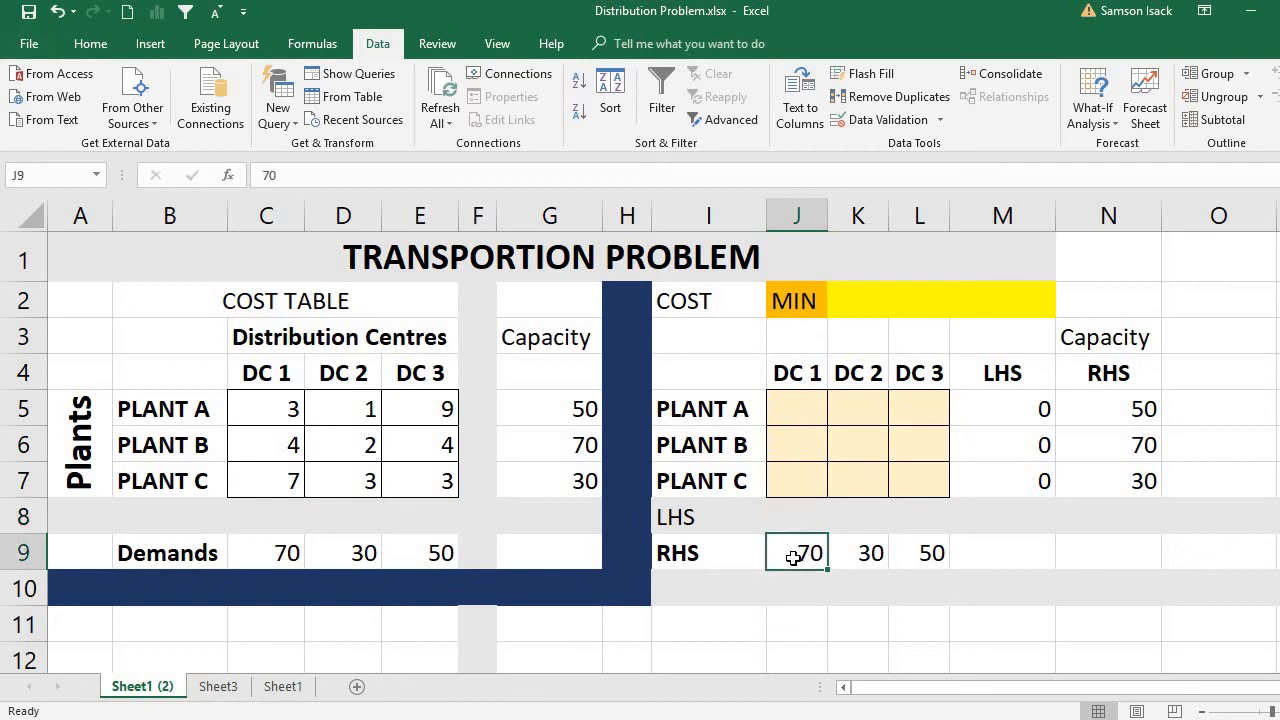
left_click_drag(791, 411, 807, 478)
left_click(795, 520)
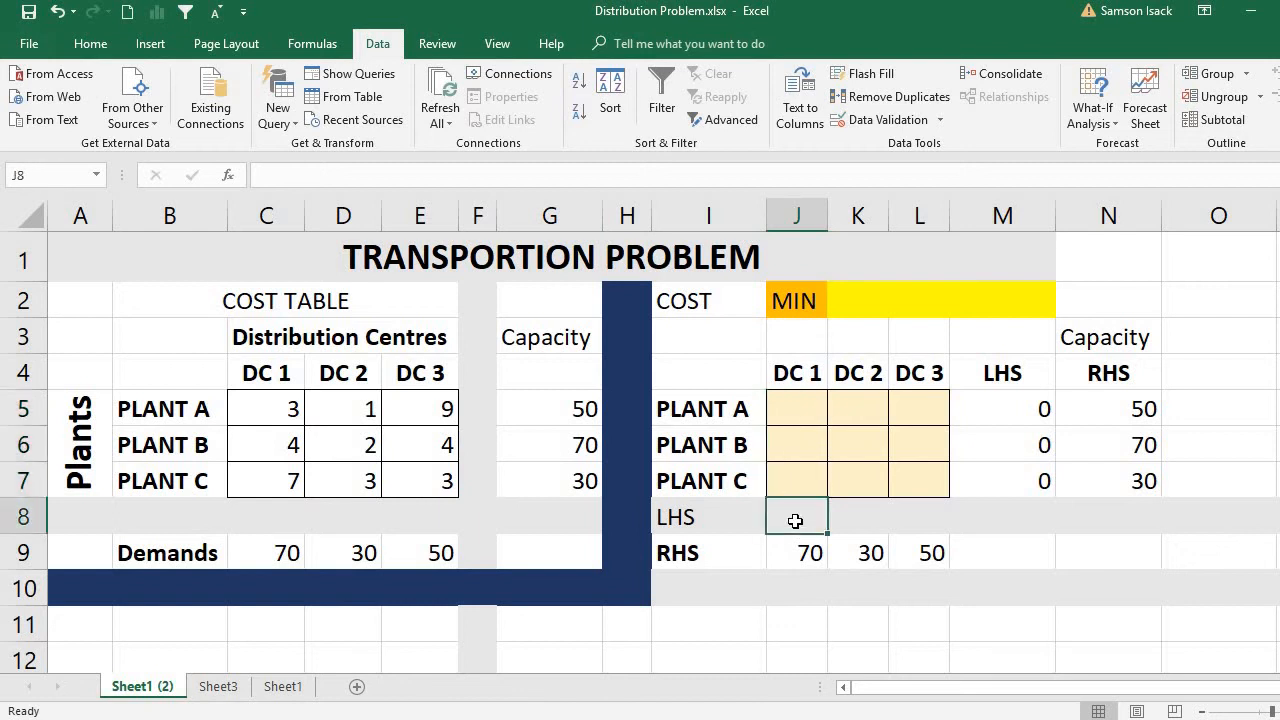
type("=")
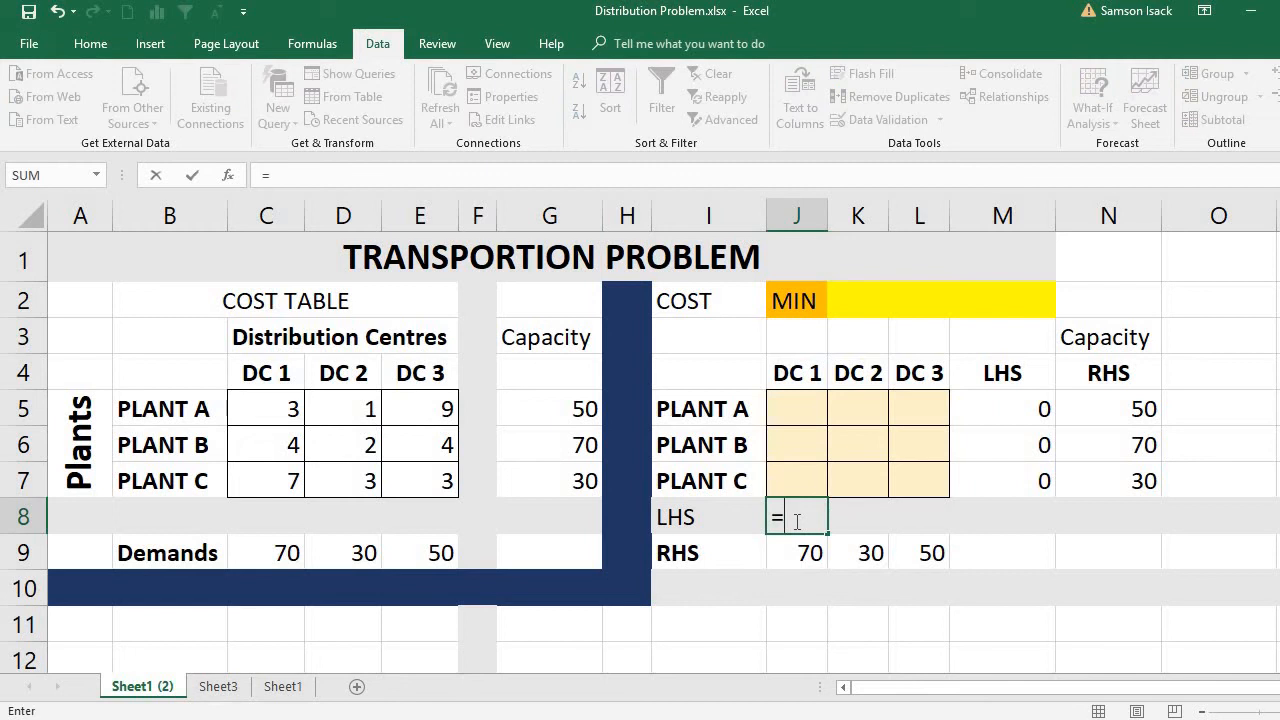
type("SUM(")
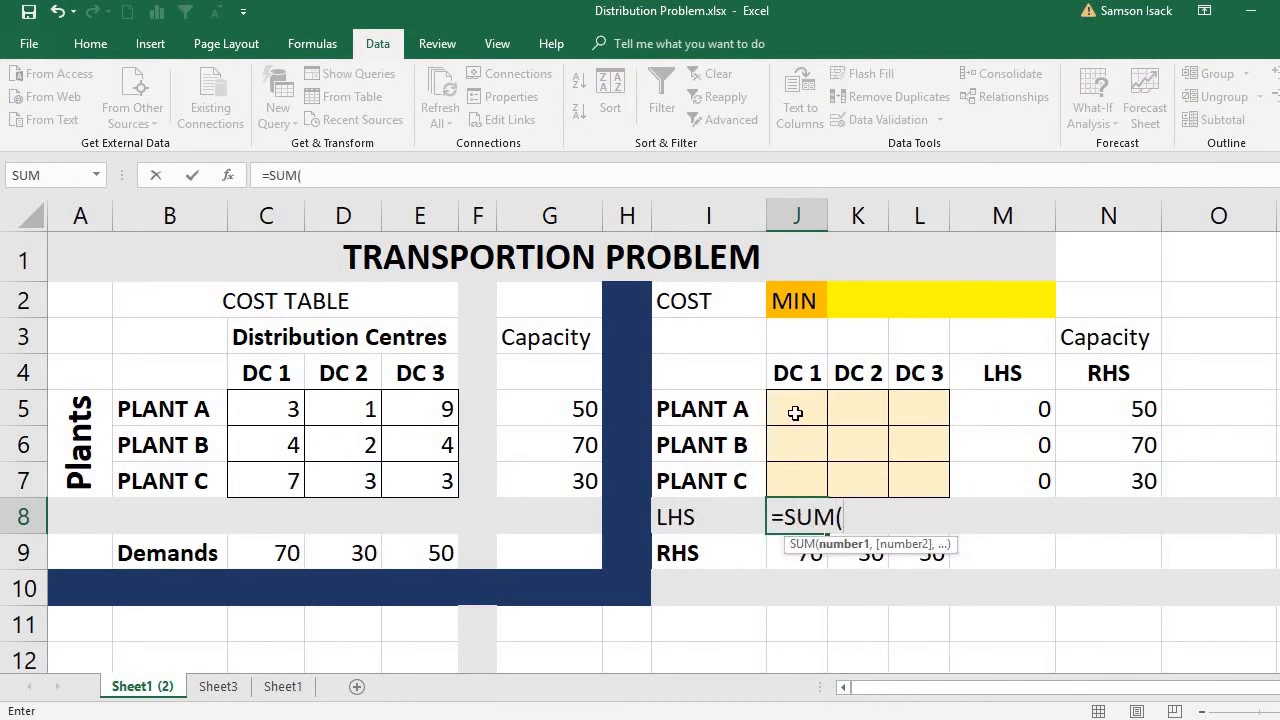
left_click_drag(792, 416, 795, 481)
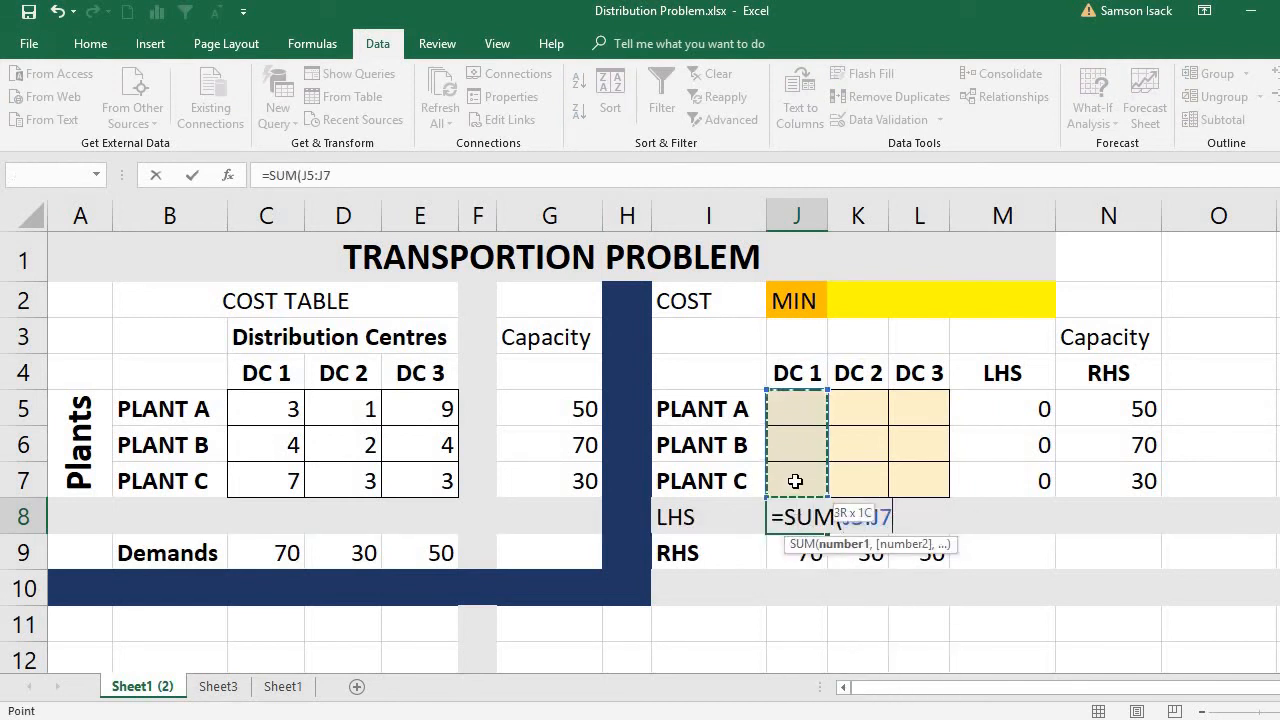
type(")")
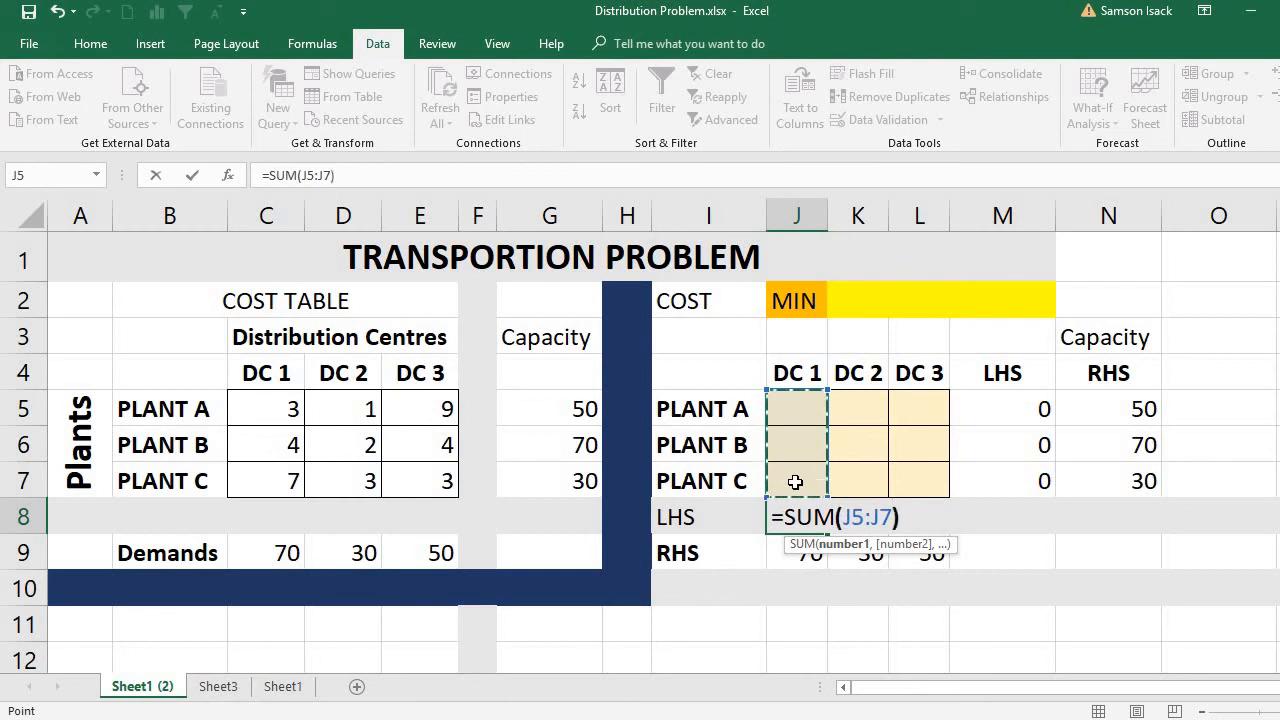
key("Return")
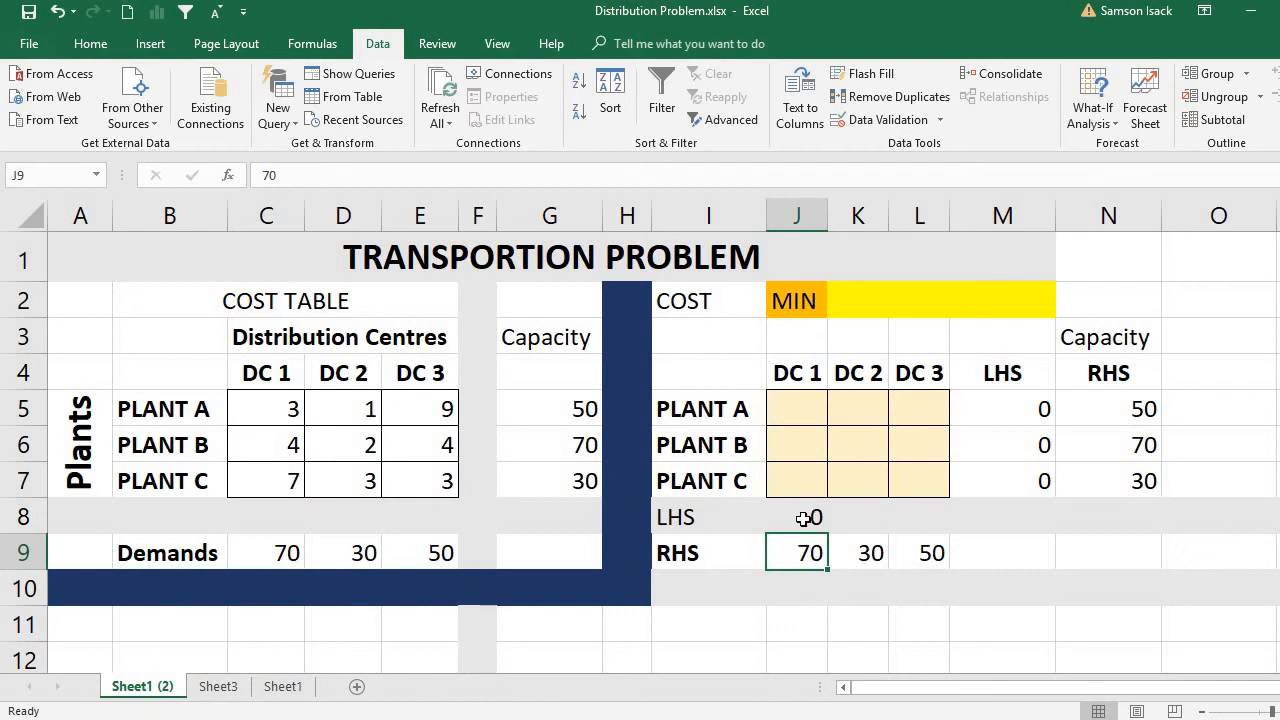
Review the LHS formula in J8 against the three DC 1 shipment cells J5 to J7.
left_click(805, 518)
left_click(787, 406)
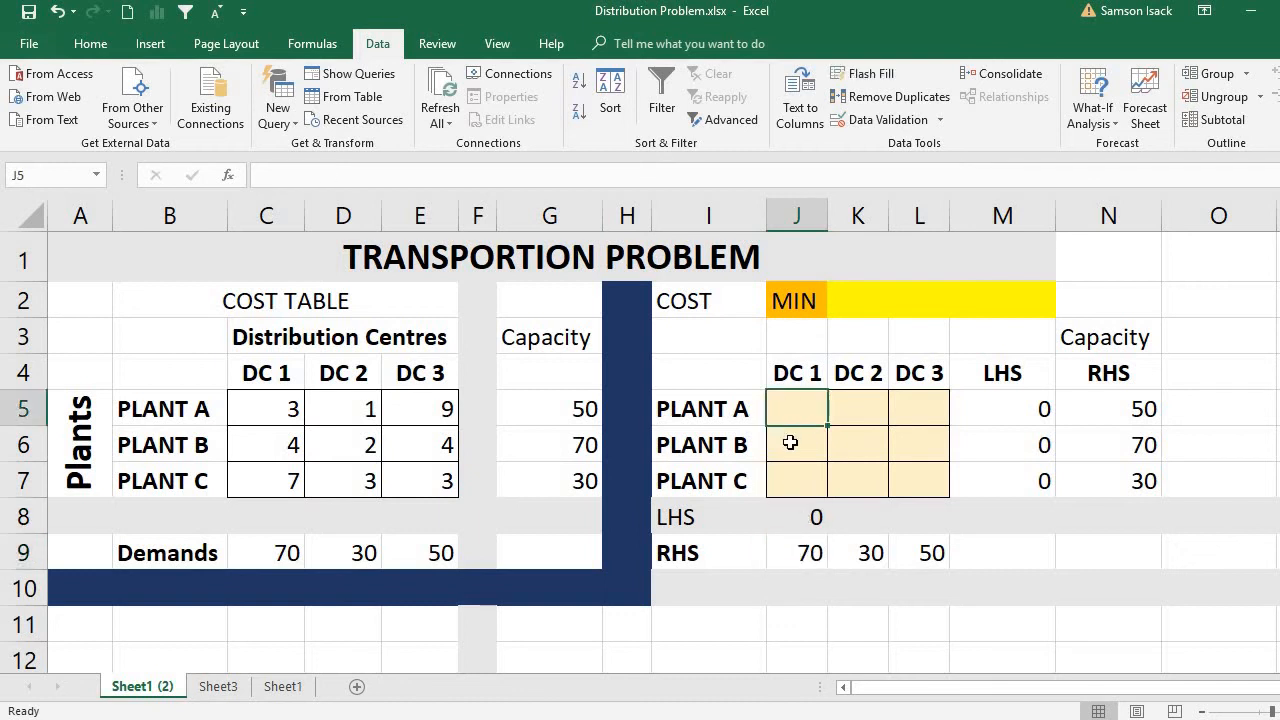
left_click(790, 440)
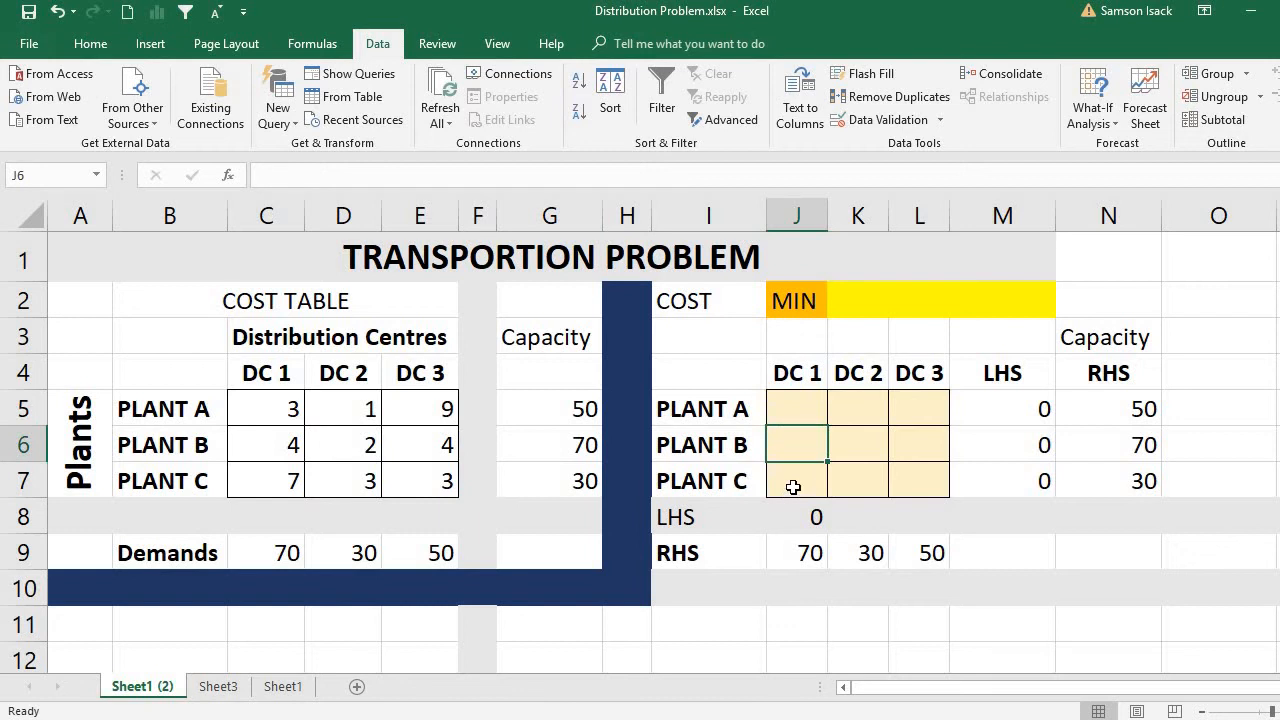
left_click(790, 488)
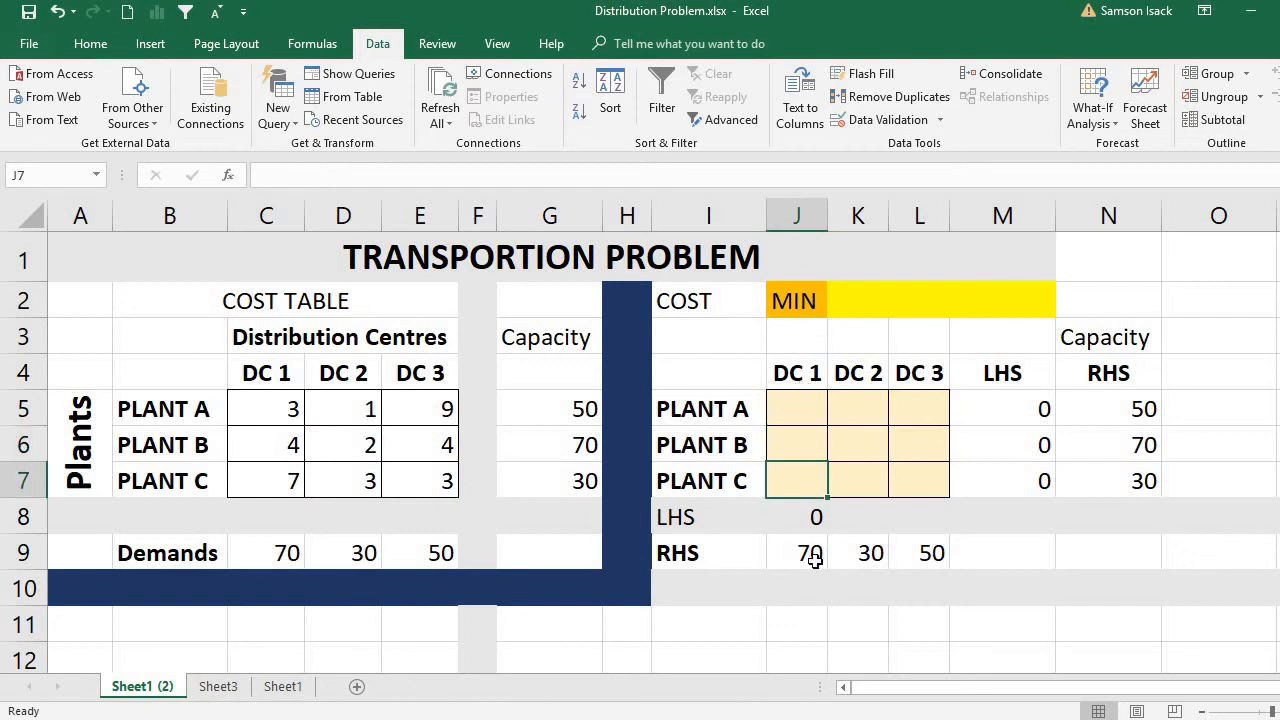
left_click(812, 518)
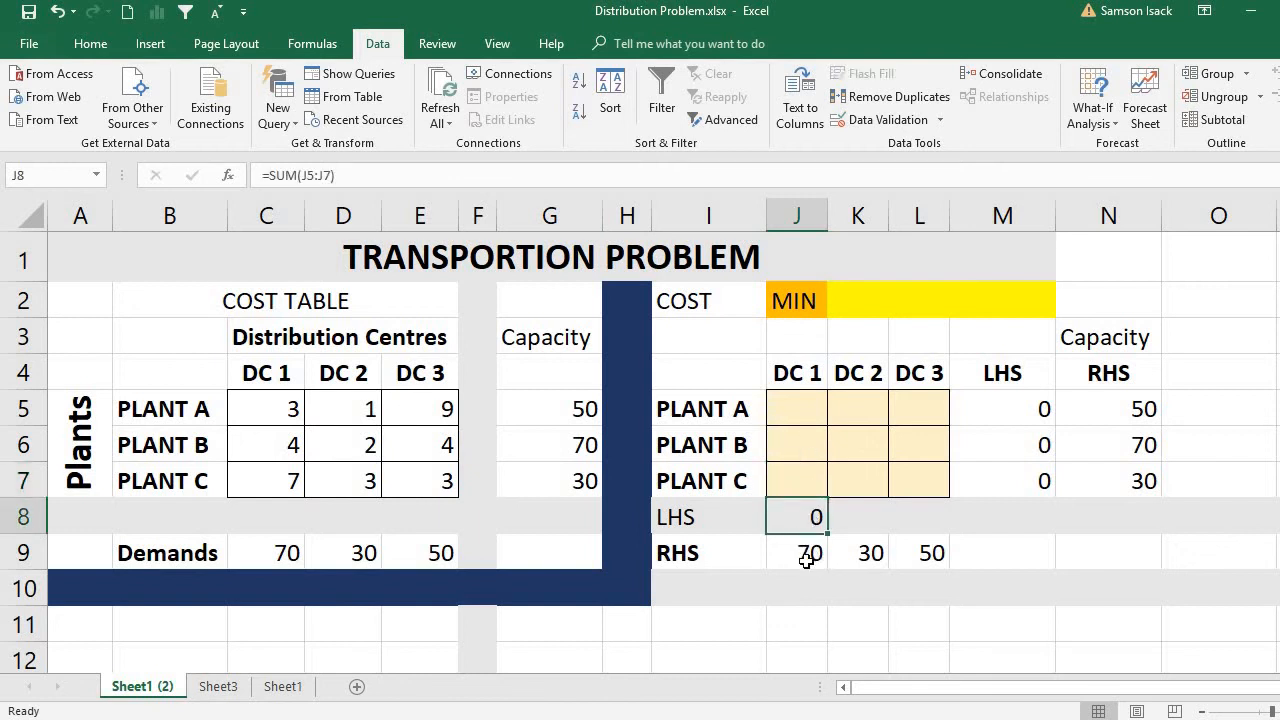
Enter the formula =SUM(K5:K7) in K8 to total the shipments from all three plants to DC 2.
left_click(864, 520)
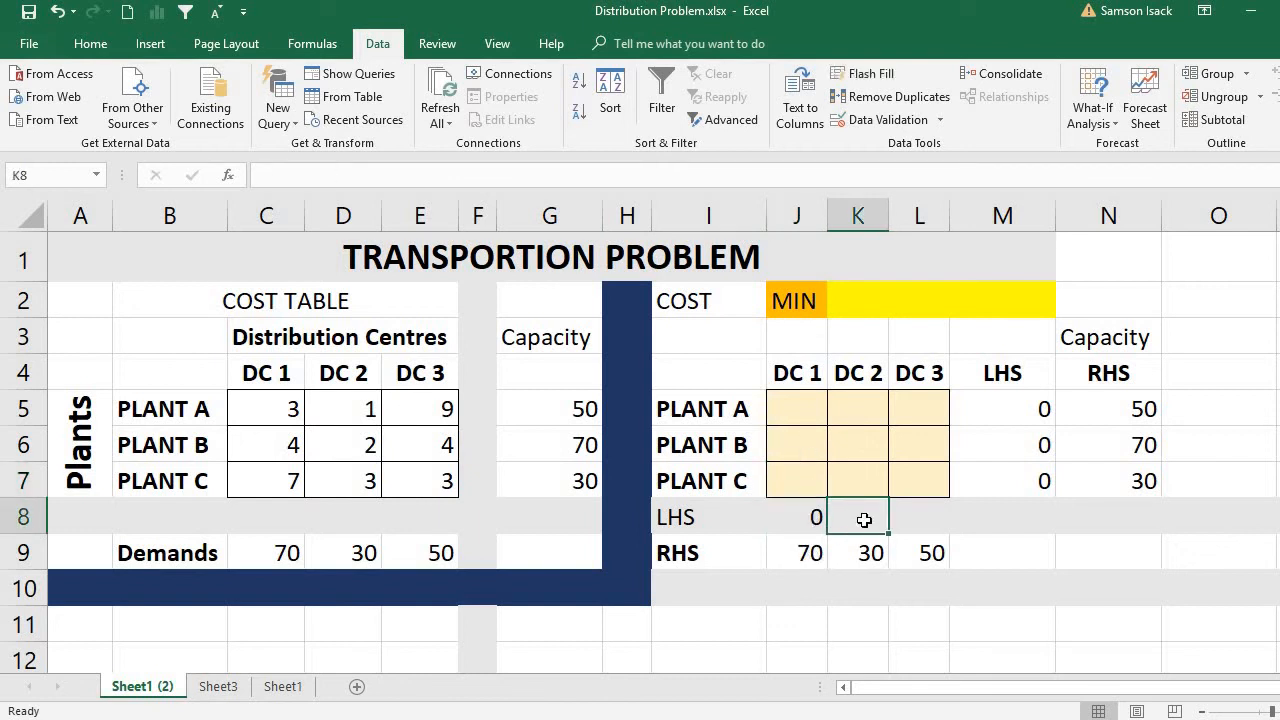
type("=")
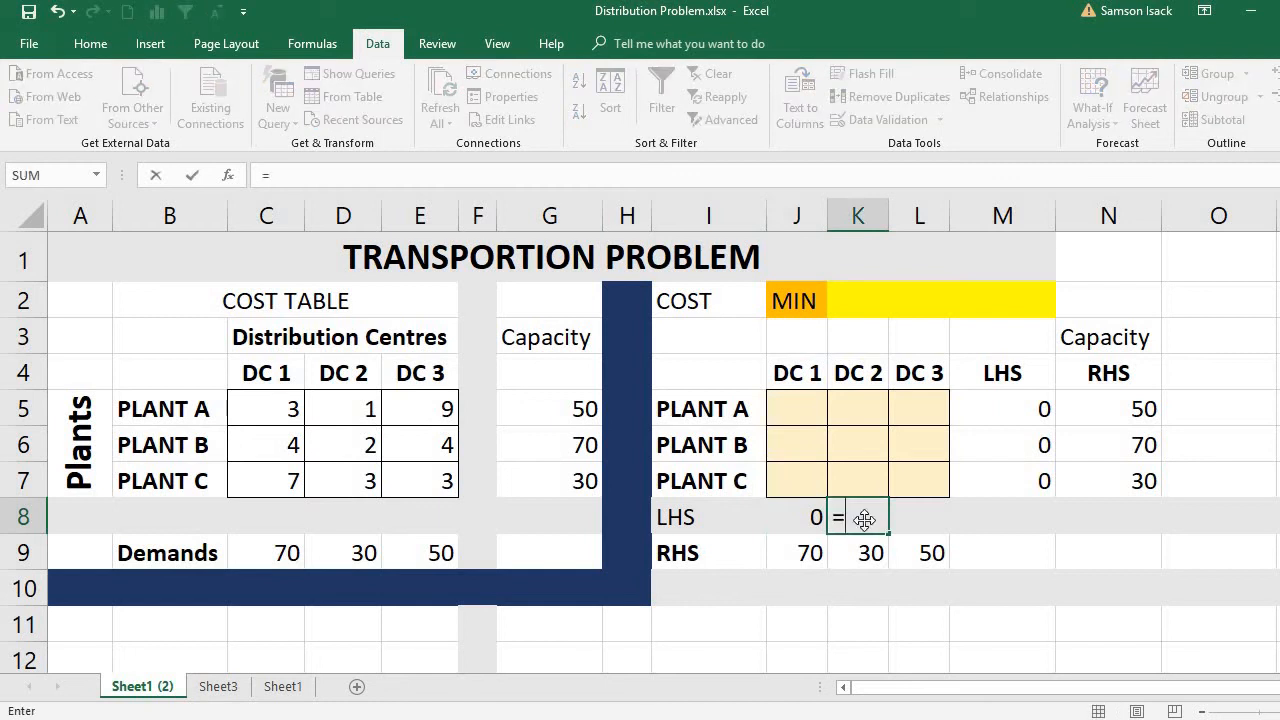
type("SUM(")
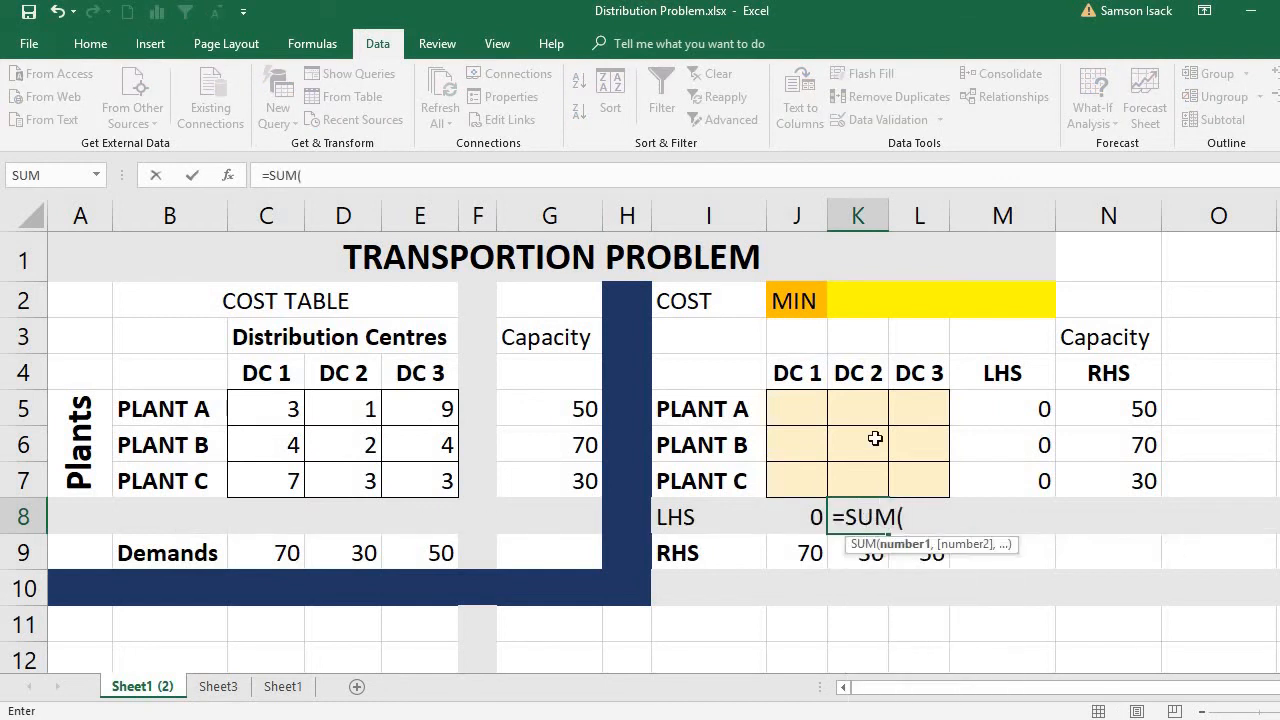
left_click(867, 412)
left_click_drag(869, 422, 870, 471)
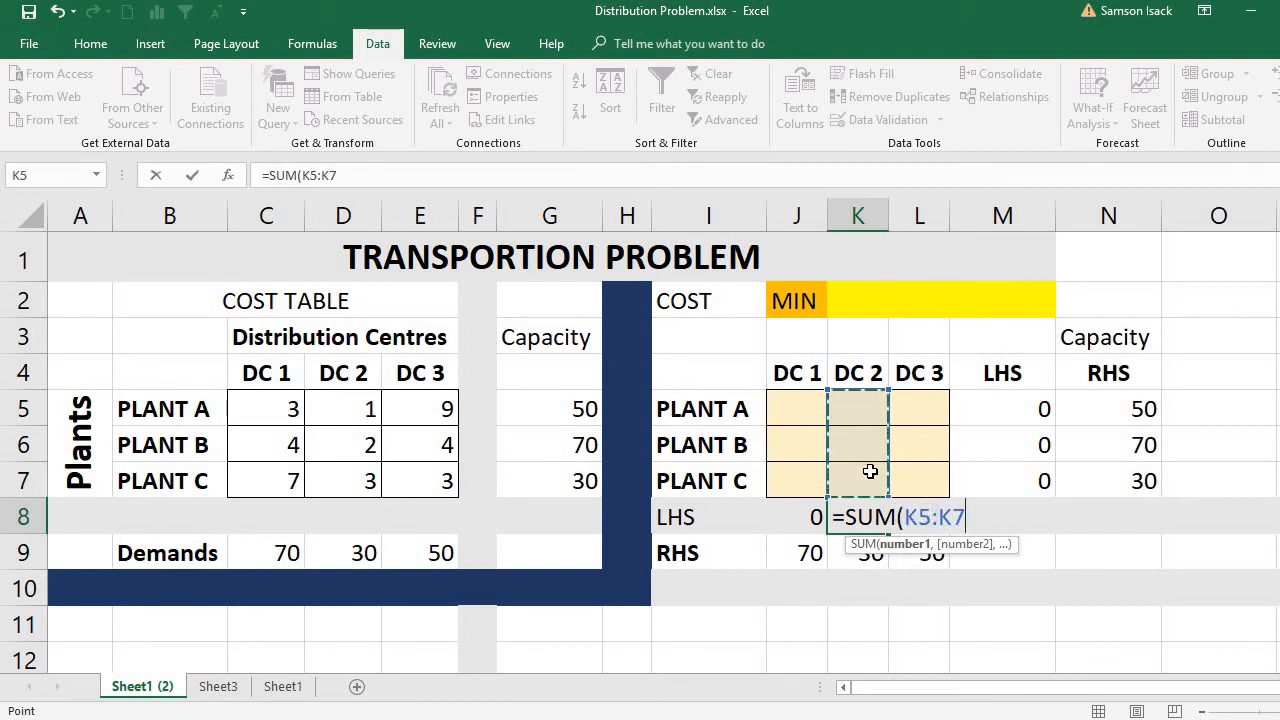
type(")")
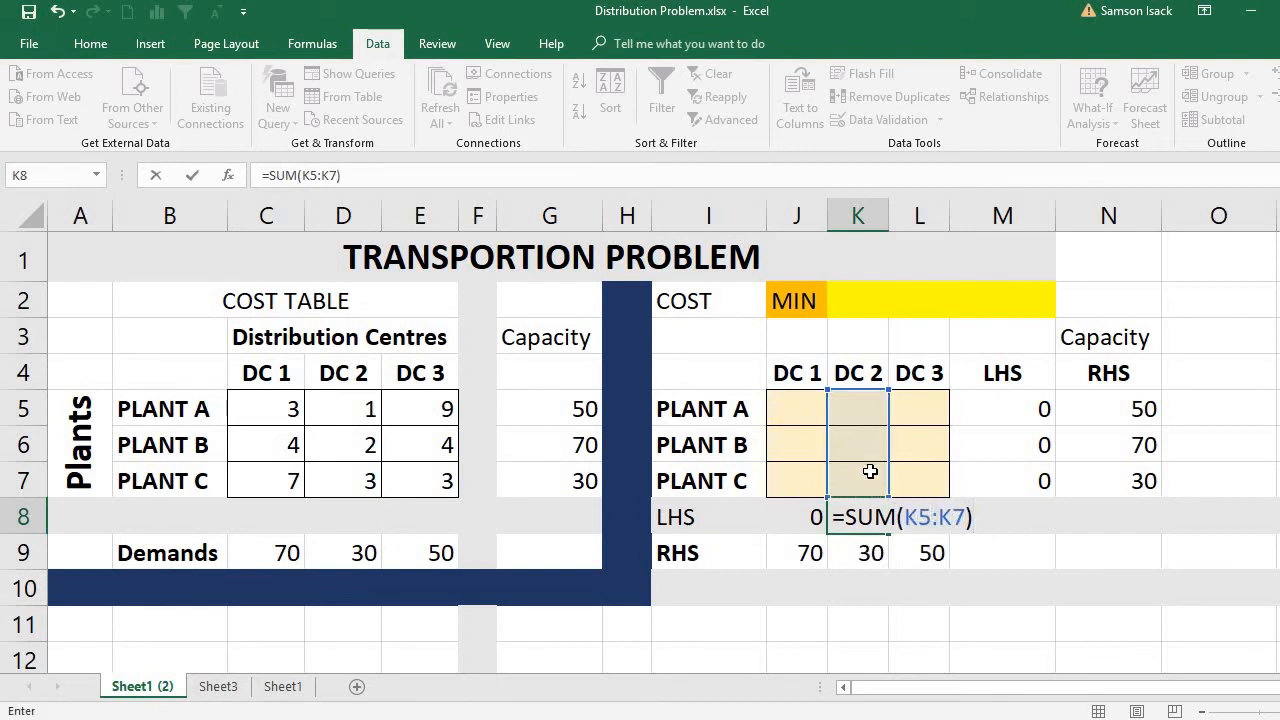
key("Return")
Enter the formula =SUM(L5:L7) in L8 to total the shipments from all three plants to DC 3.
left_click(913, 510)
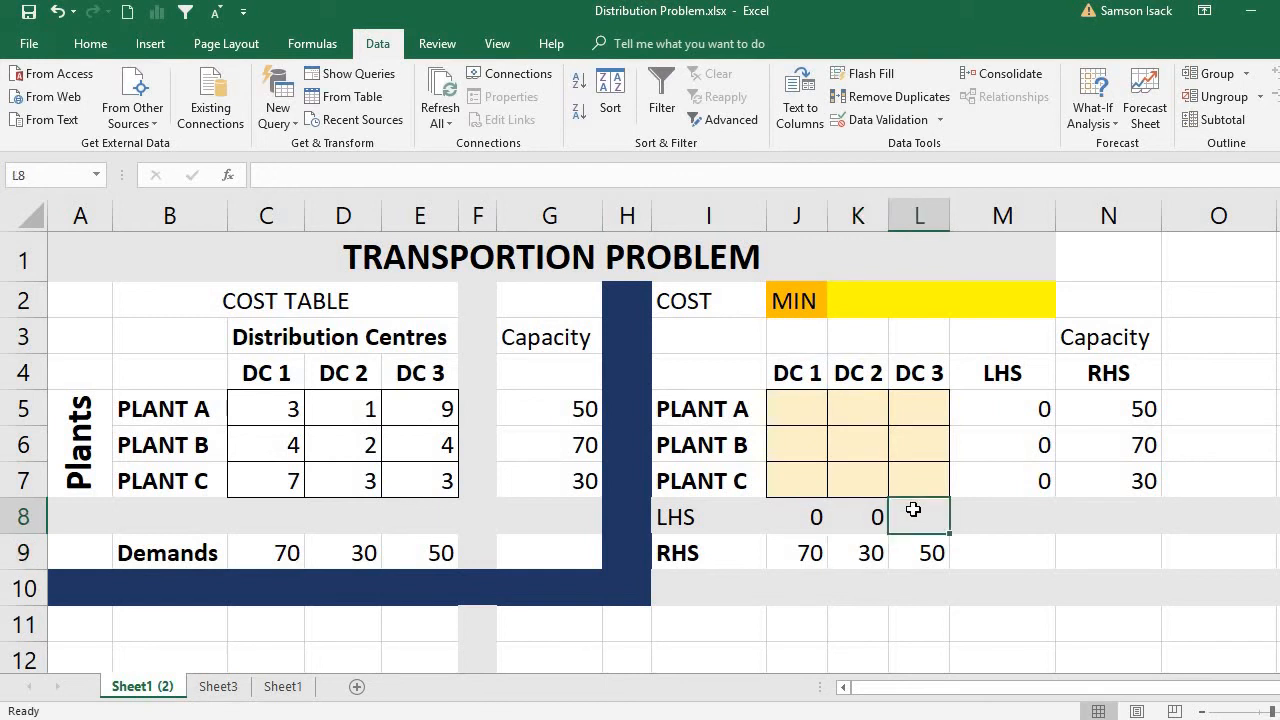
type("=")
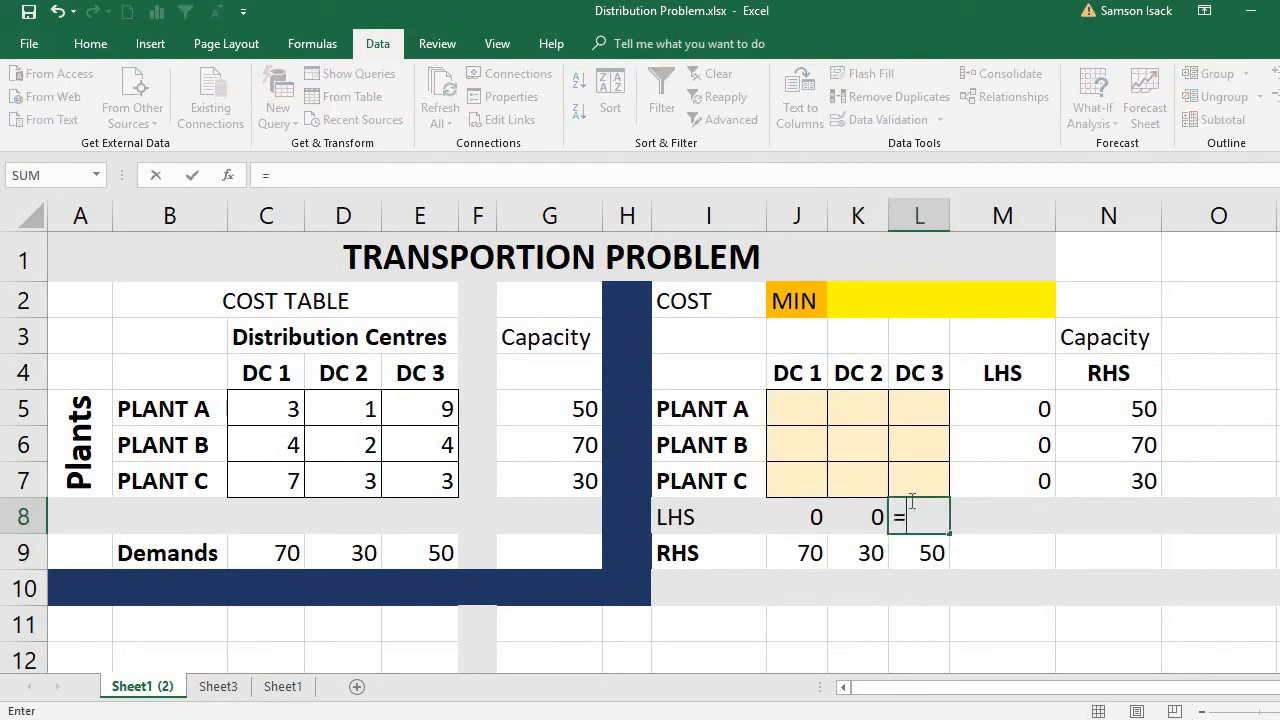
type("sum")
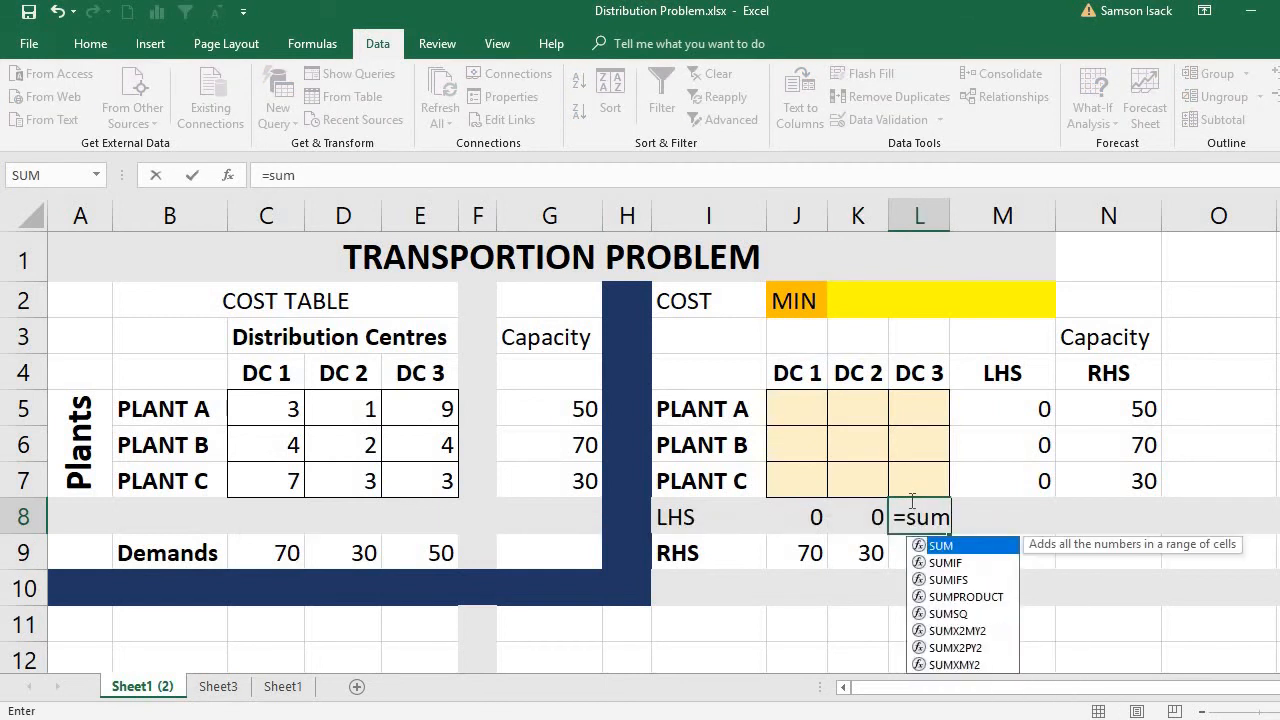
type("(")
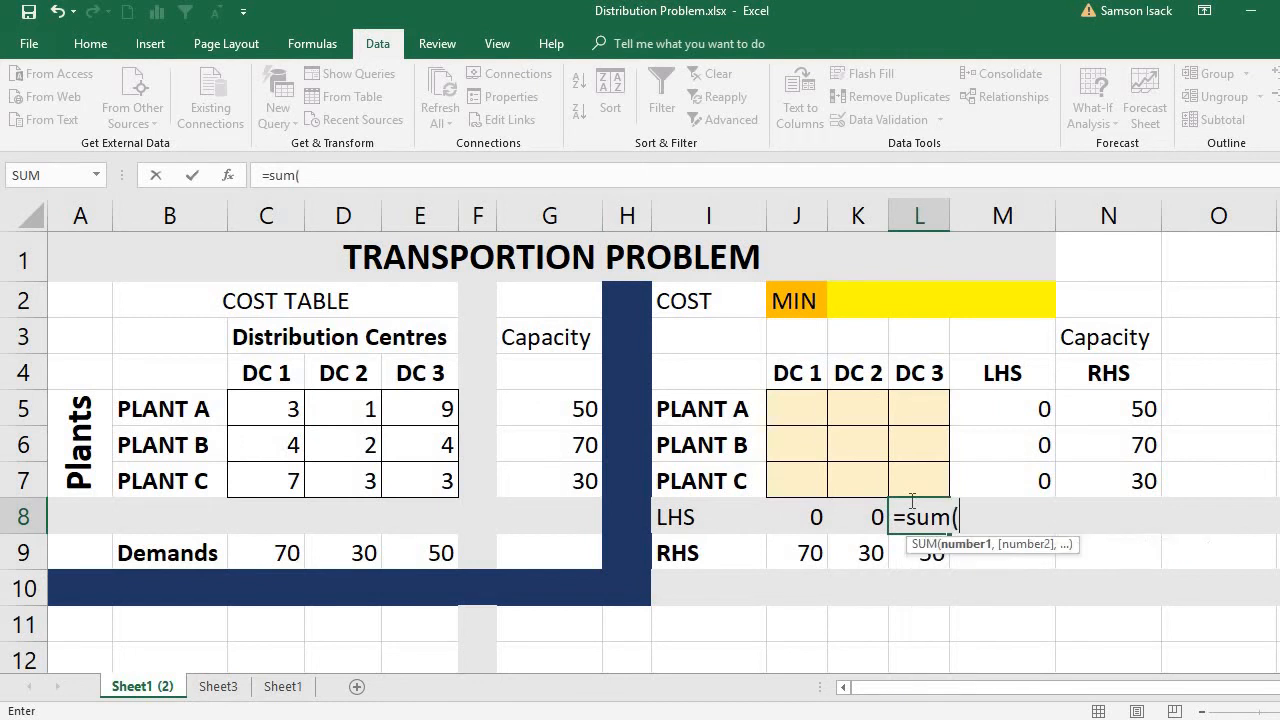
left_click(916, 413)
left_click_drag(916, 413, 918, 490)
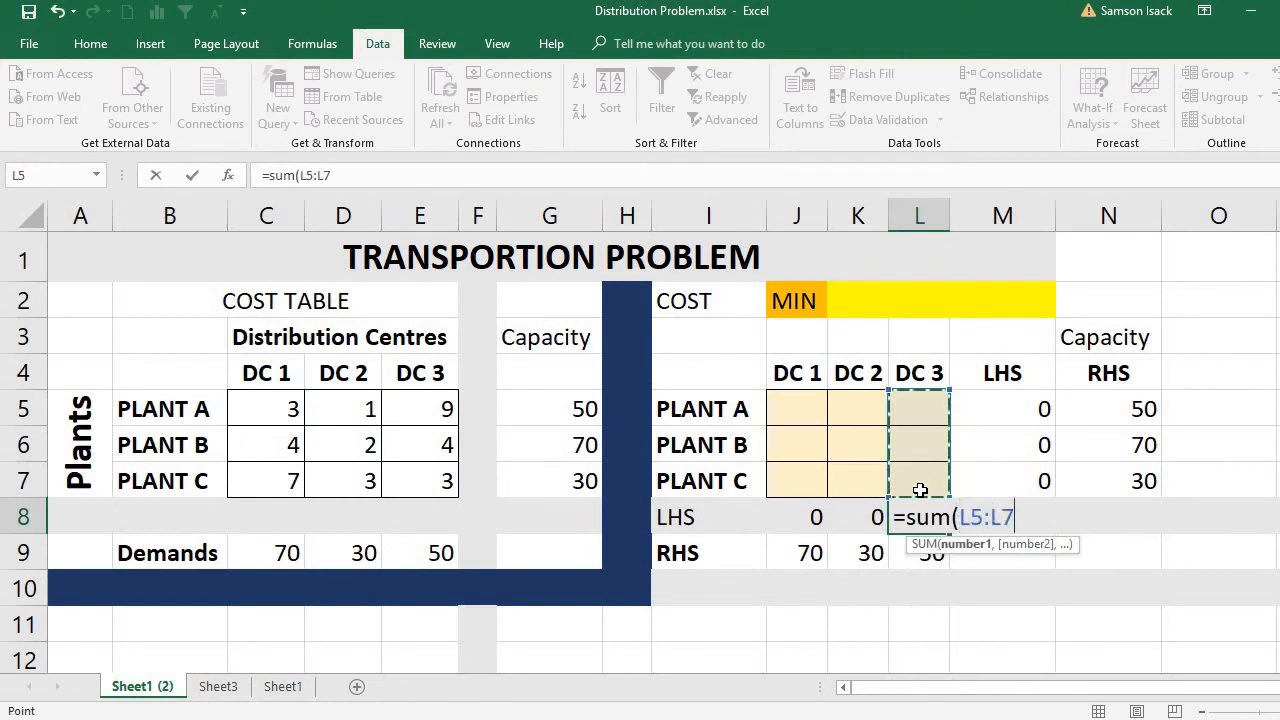
type(")")
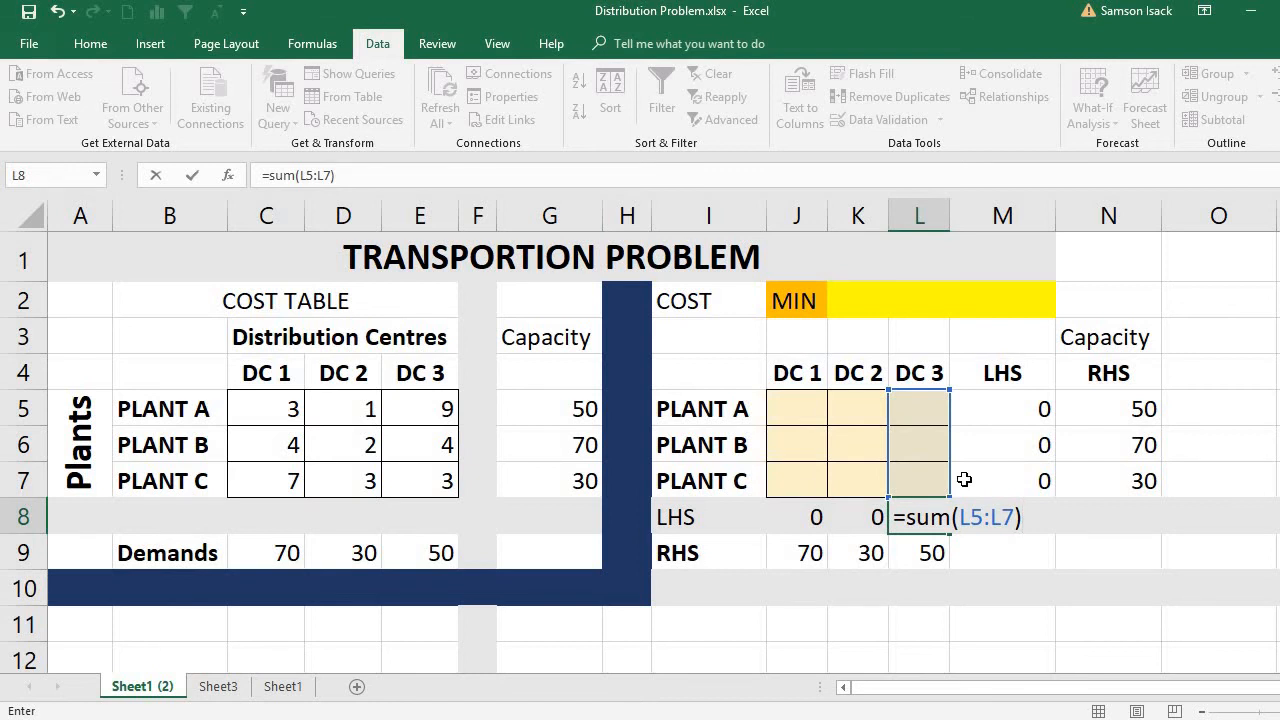
key("Return")
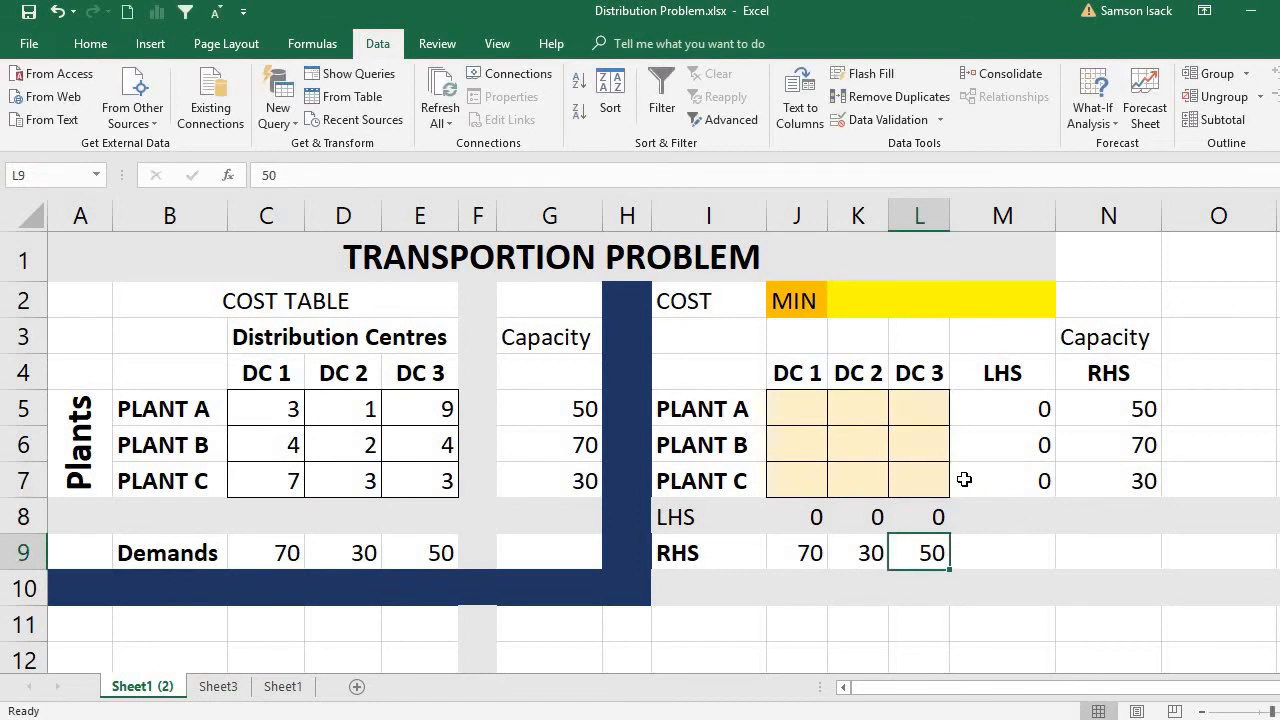
Review the LHS and RHS cells for demand and capacity, the shipment cells J5:L7 and the minimum cost label.
left_click(806, 517)
left_click(812, 552)
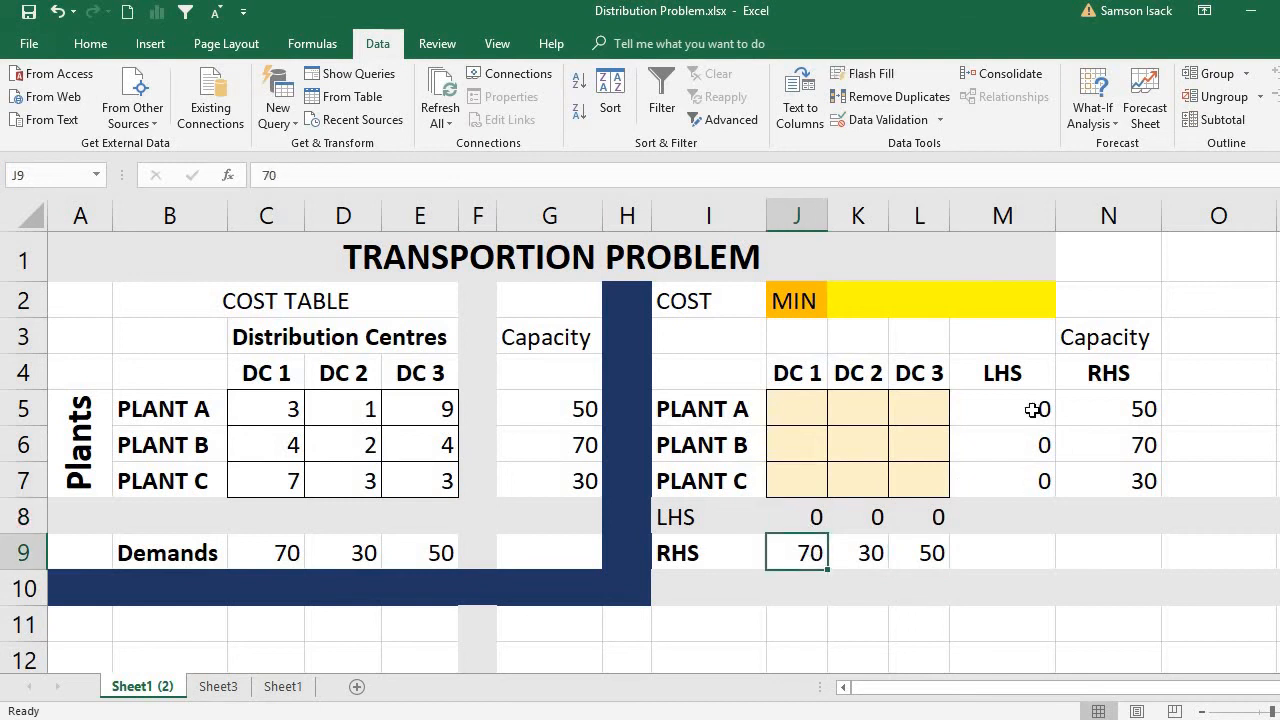
left_click_drag(1021, 414, 1097, 466)
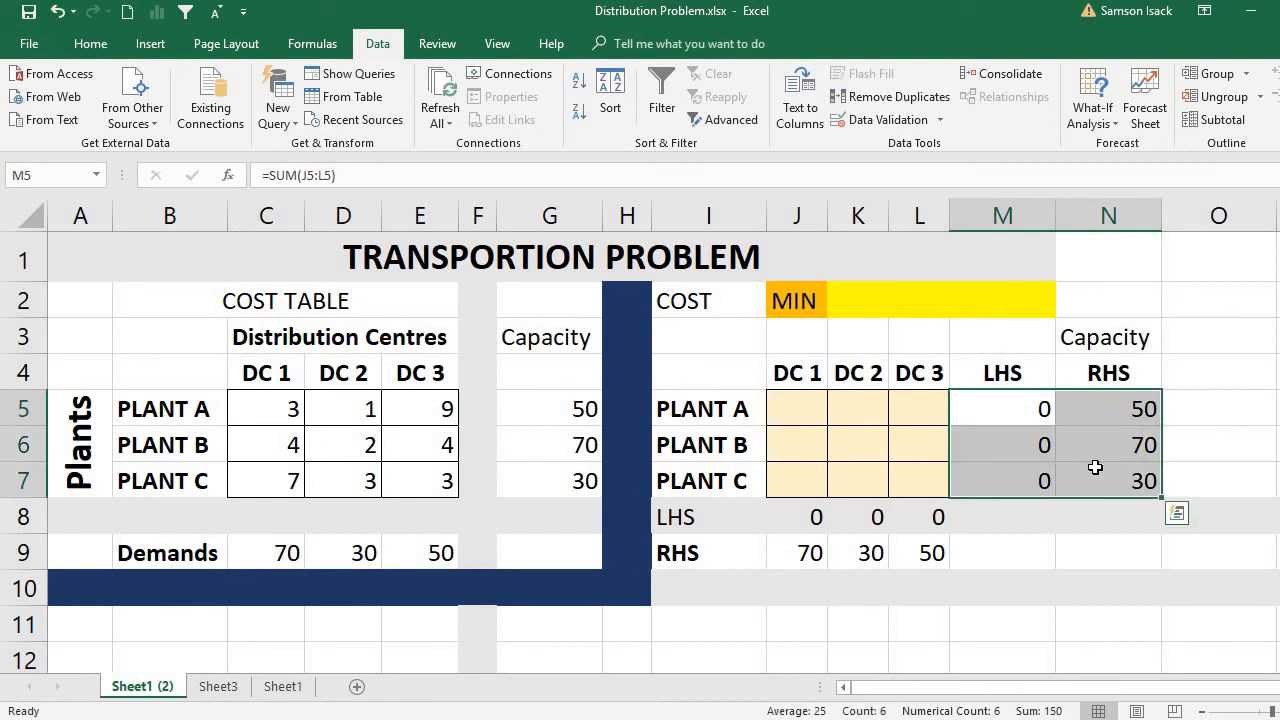
left_click_drag(803, 517, 928, 553)
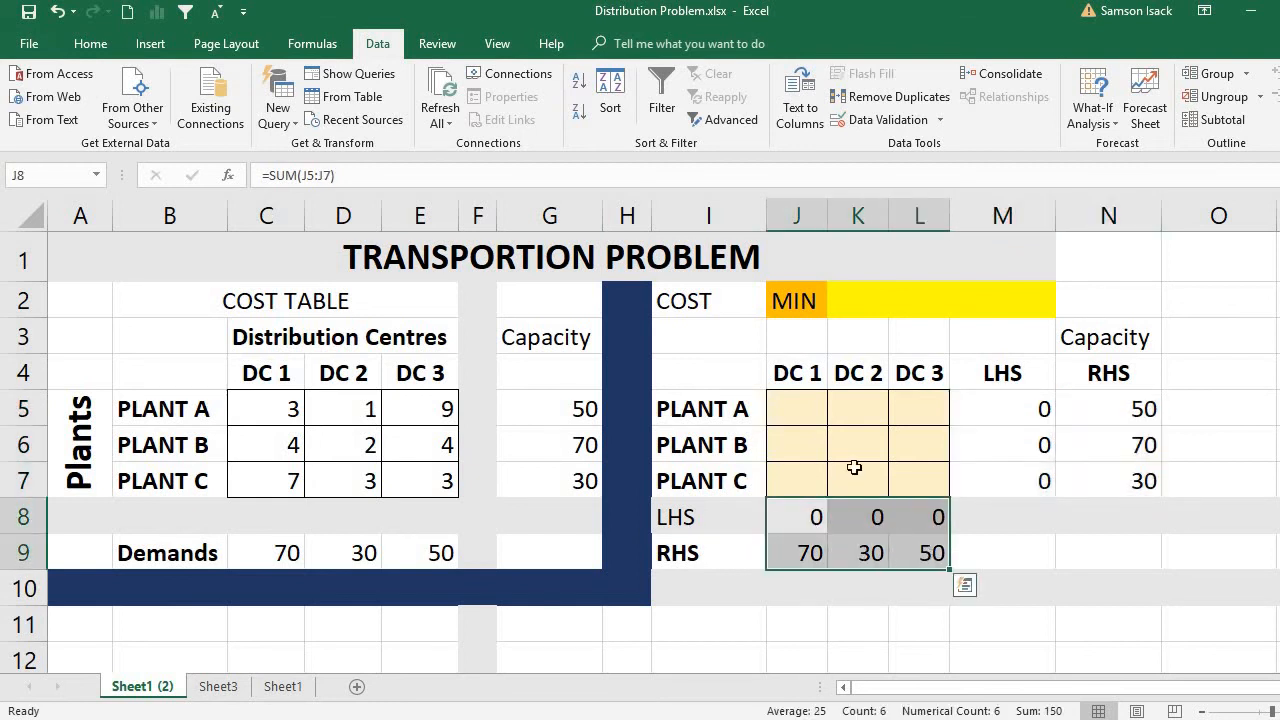
left_click(806, 407)
mouse_move(806, 407)
left_mouse_down()
mouse_move(894, 420)
mouse_move(909, 480)
left_mouse_up()
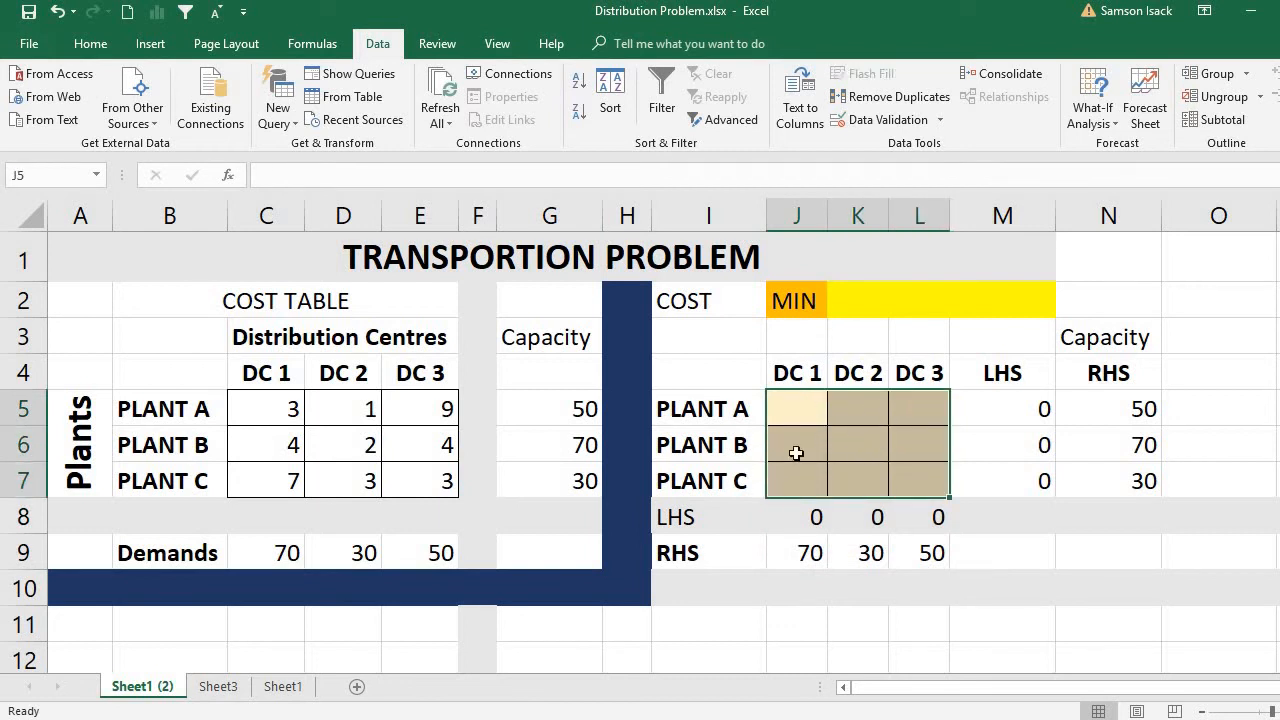
left_click(804, 419)
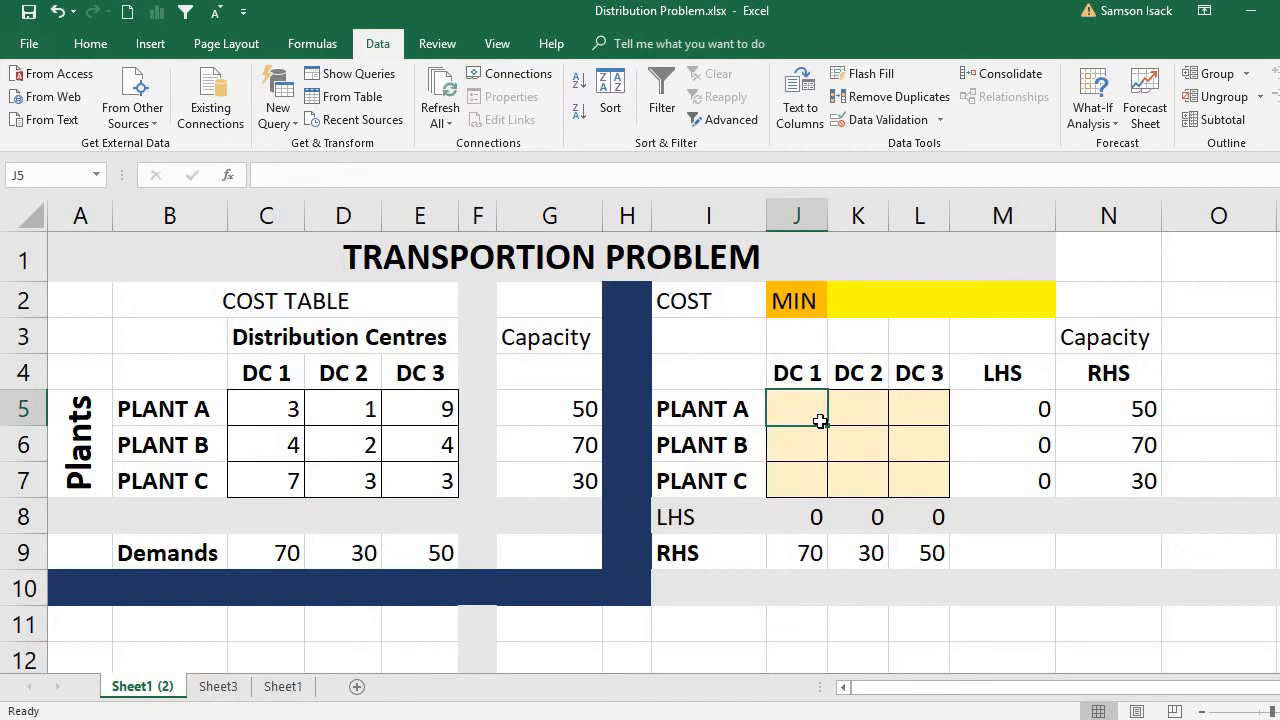
left_click(729, 301)
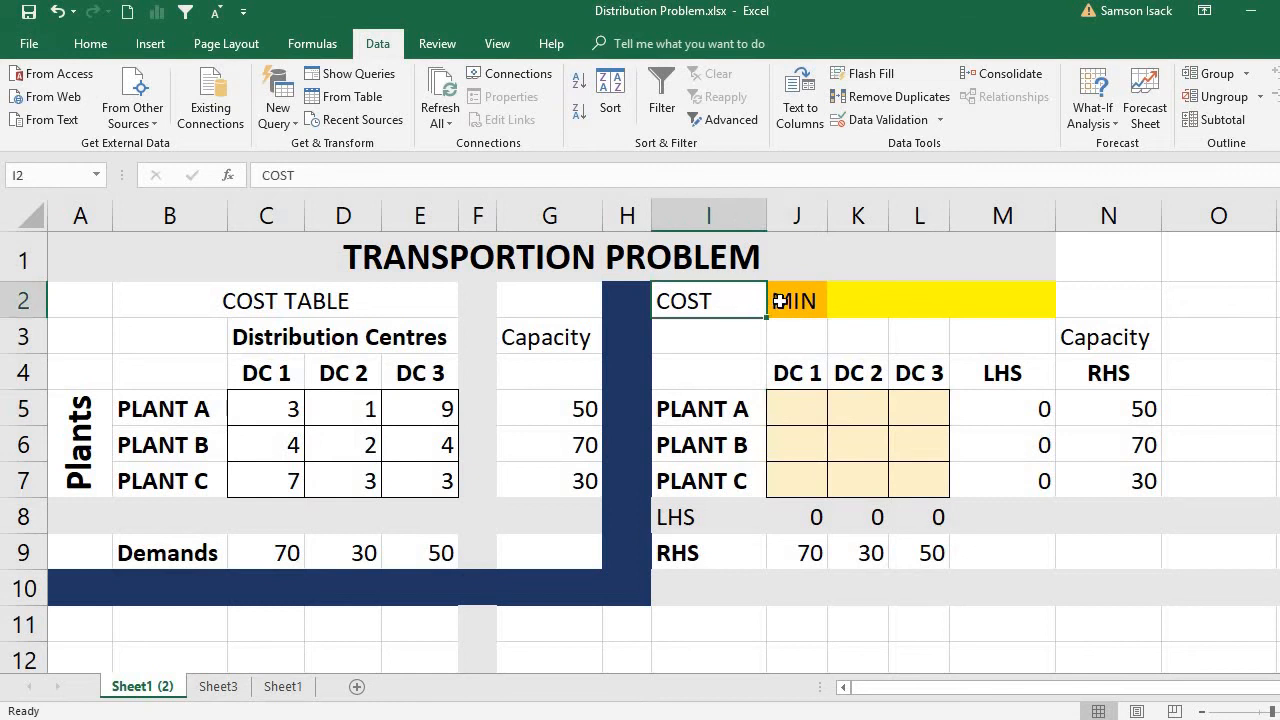
left_click(780, 301)
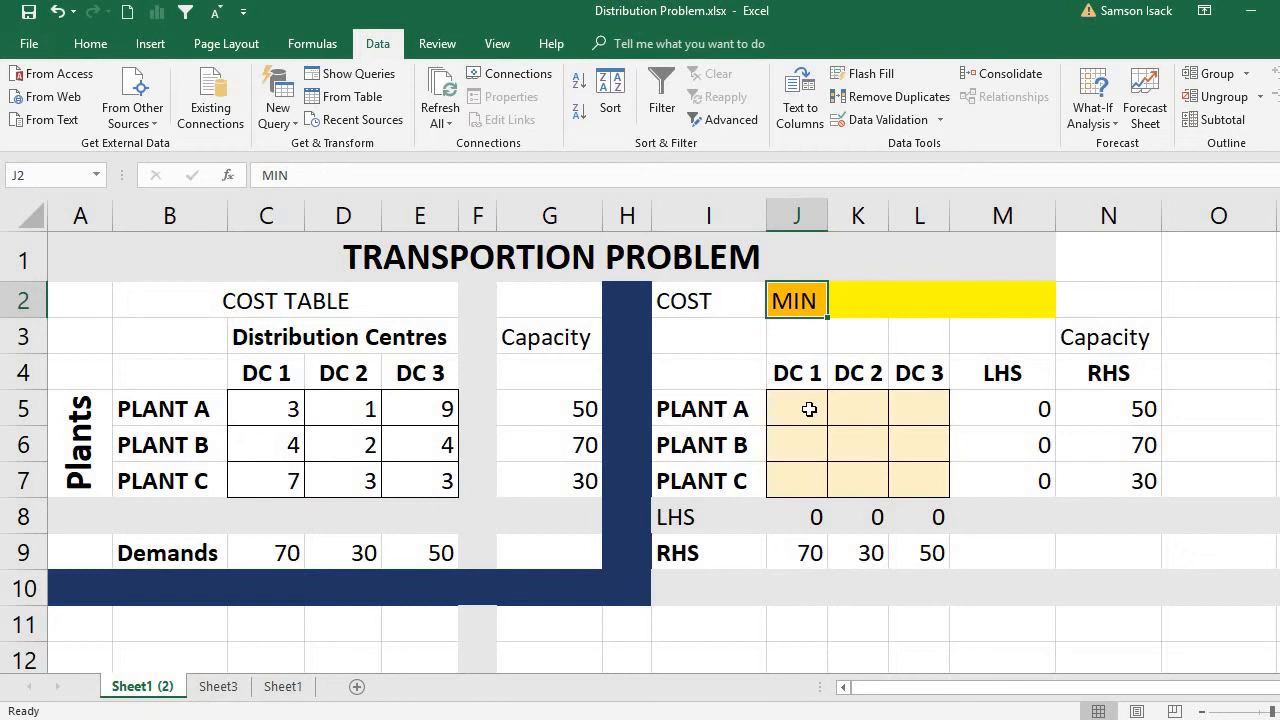
Match Plant A's unit costs for DC 1 and DC 2 in the cost table with their shipment cells J5 and K5.
left_click(287, 407)
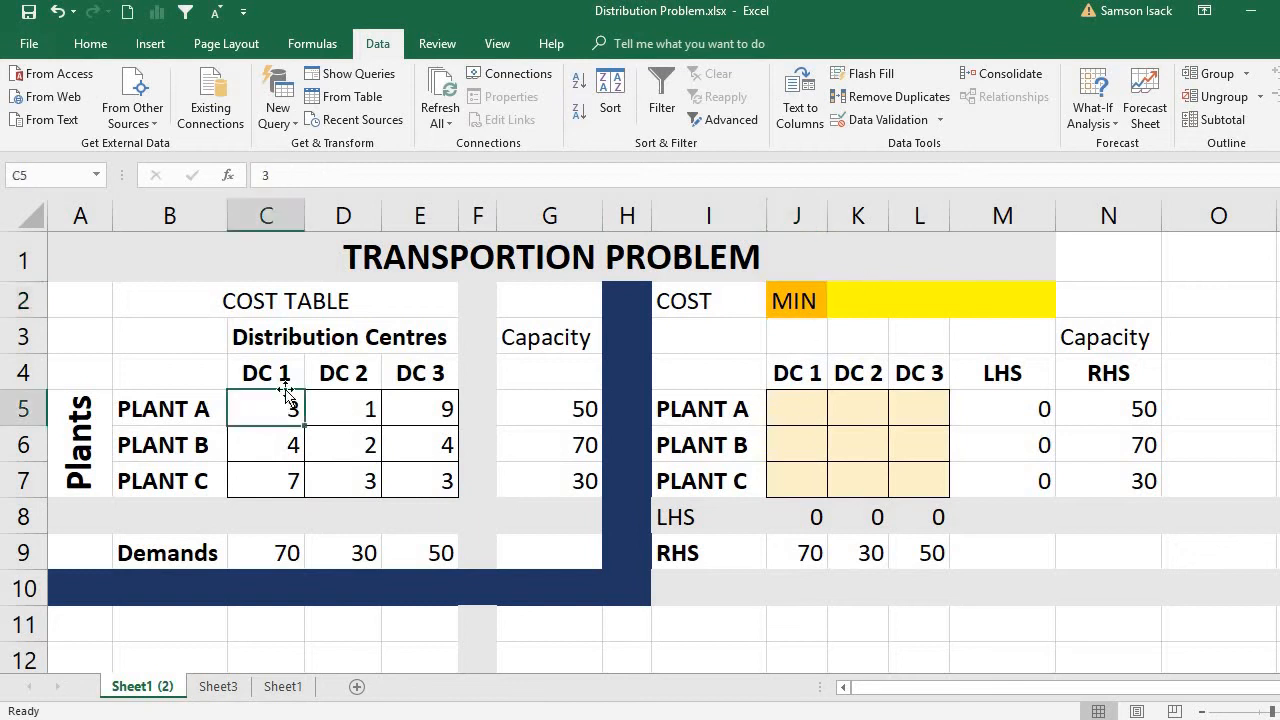
left_click(286, 374)
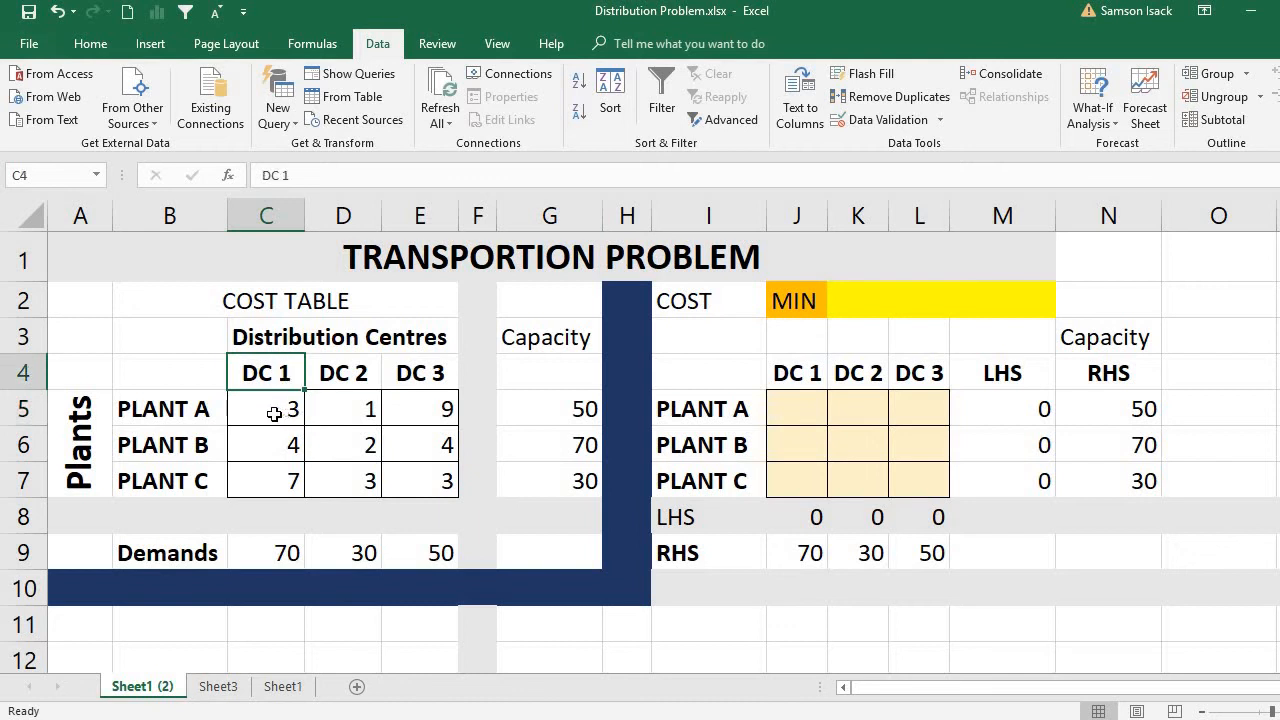
left_click(274, 412)
left_click(280, 374)
left_click(287, 405)
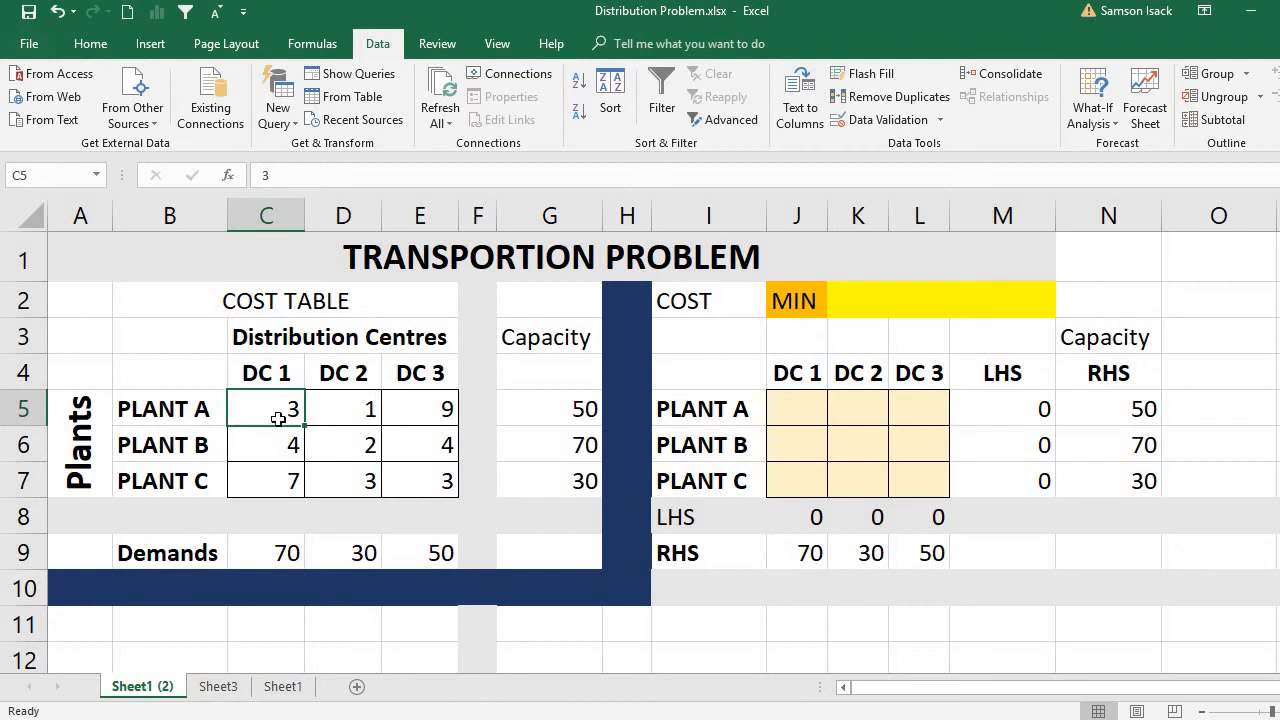
left_click(798, 407)
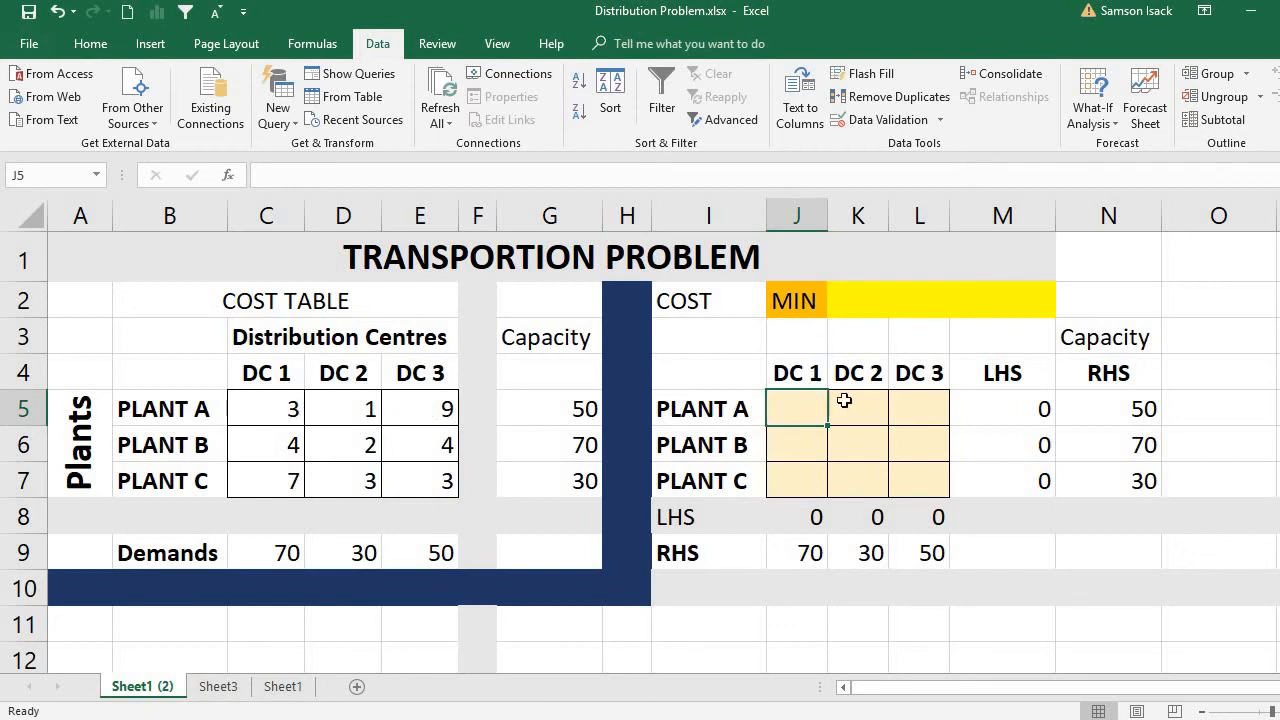
left_click(350, 413)
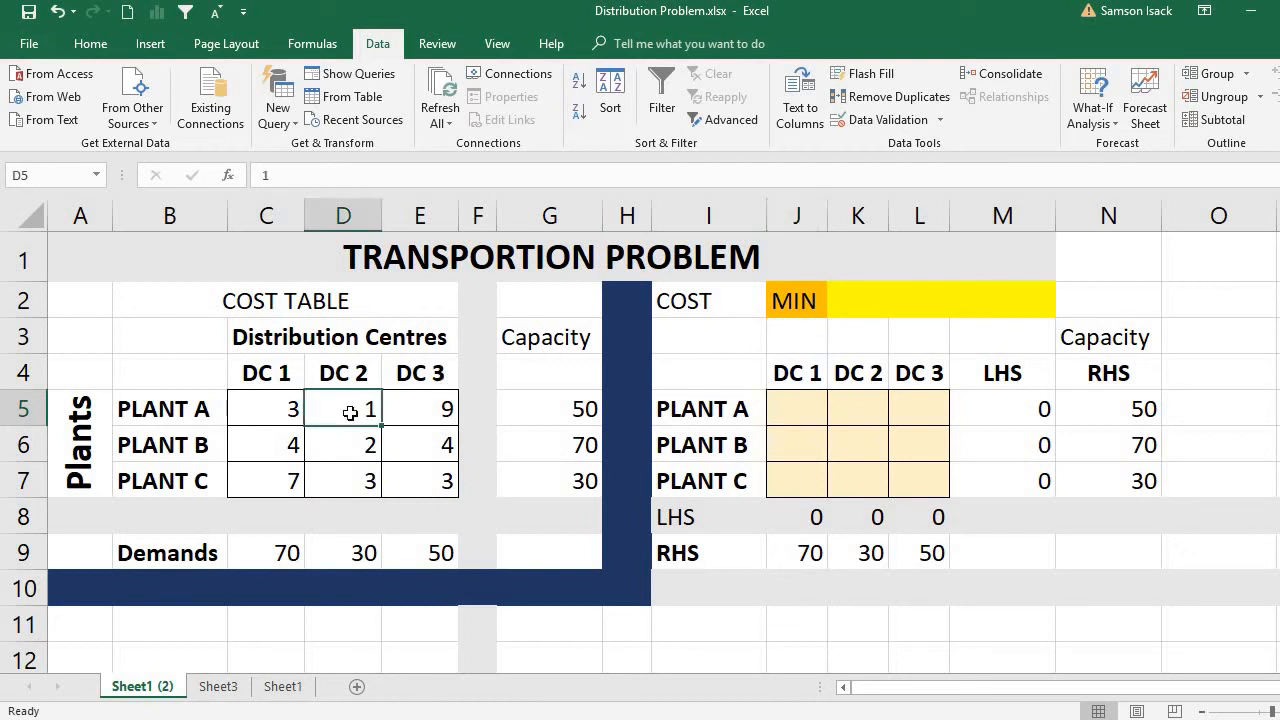
left_click(863, 406)
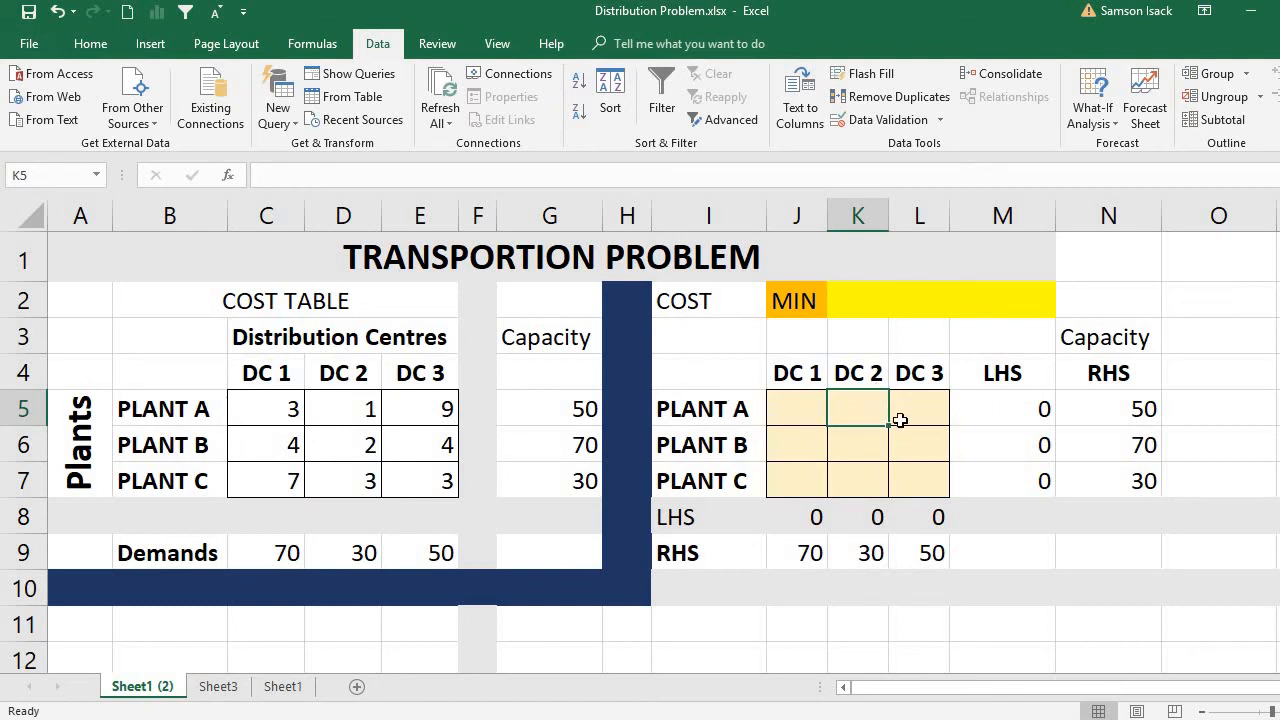
Compare the unit cost range C5:E7 with the corresponding shipment range J5:L7, cell by cell and as whole blocks.
left_click_drag(806, 405, 917, 477)
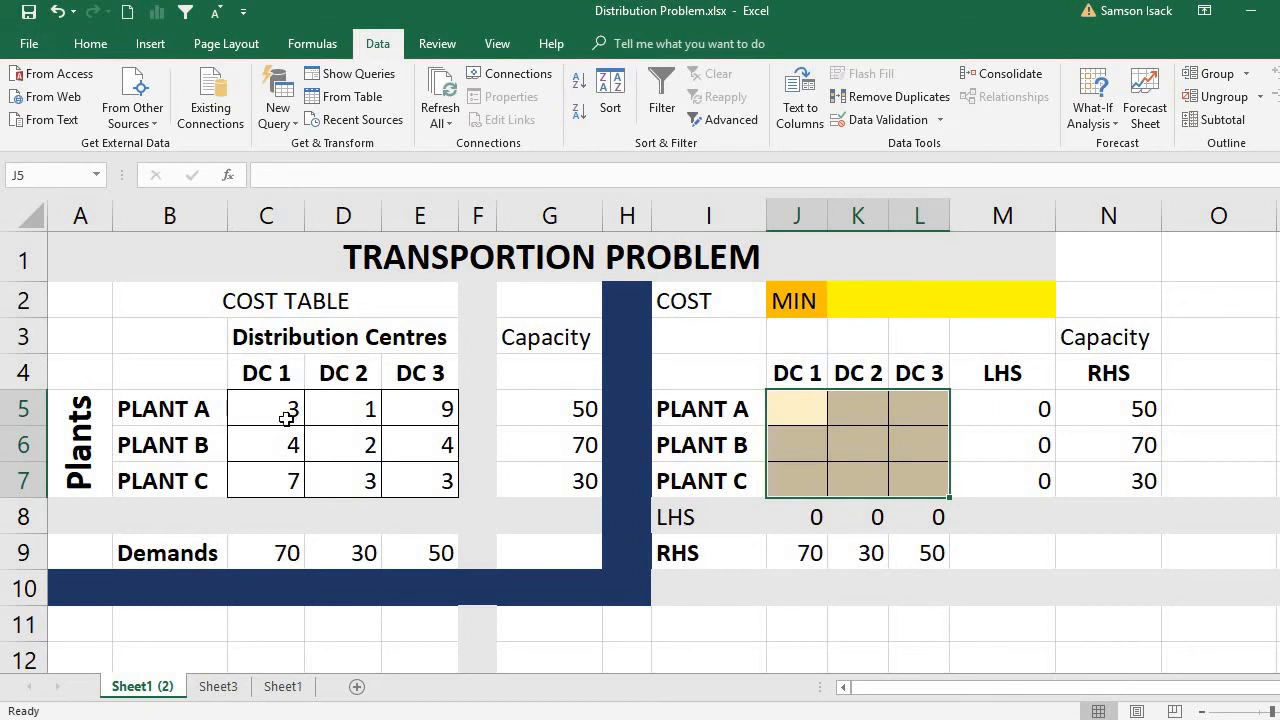
left_click_drag(286, 418, 410, 464)
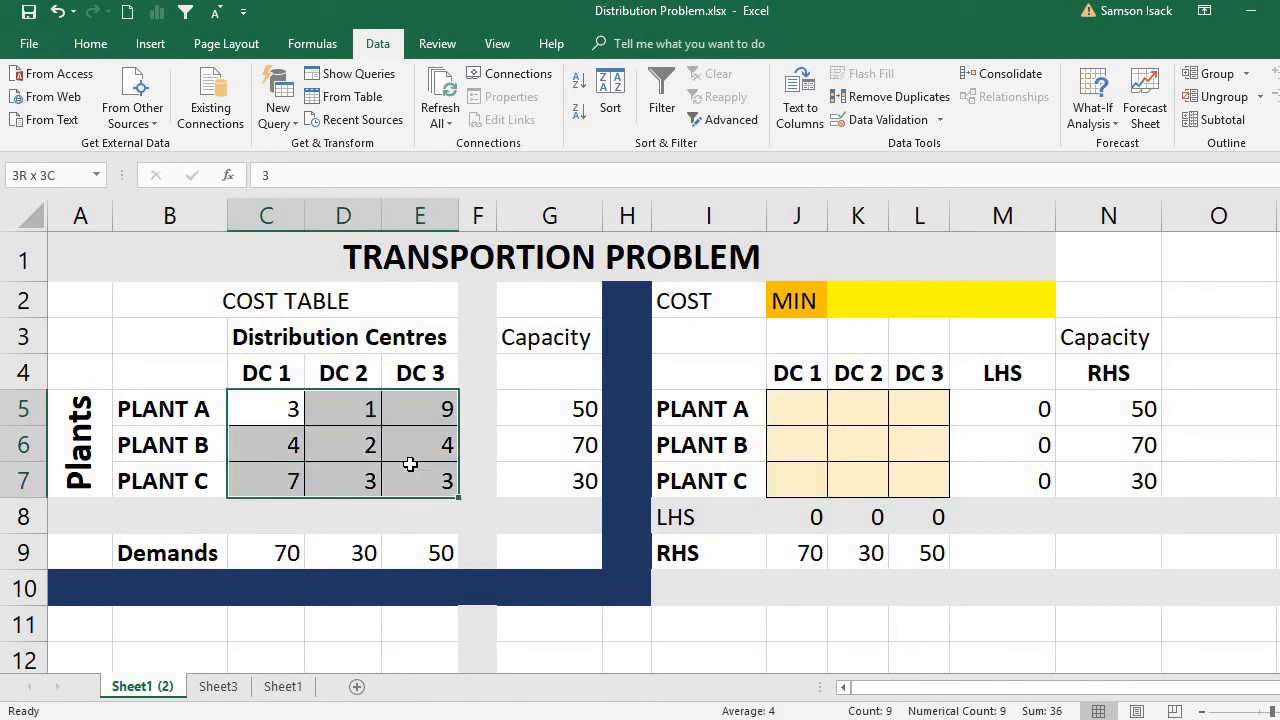
left_click_drag(791, 417, 929, 467)
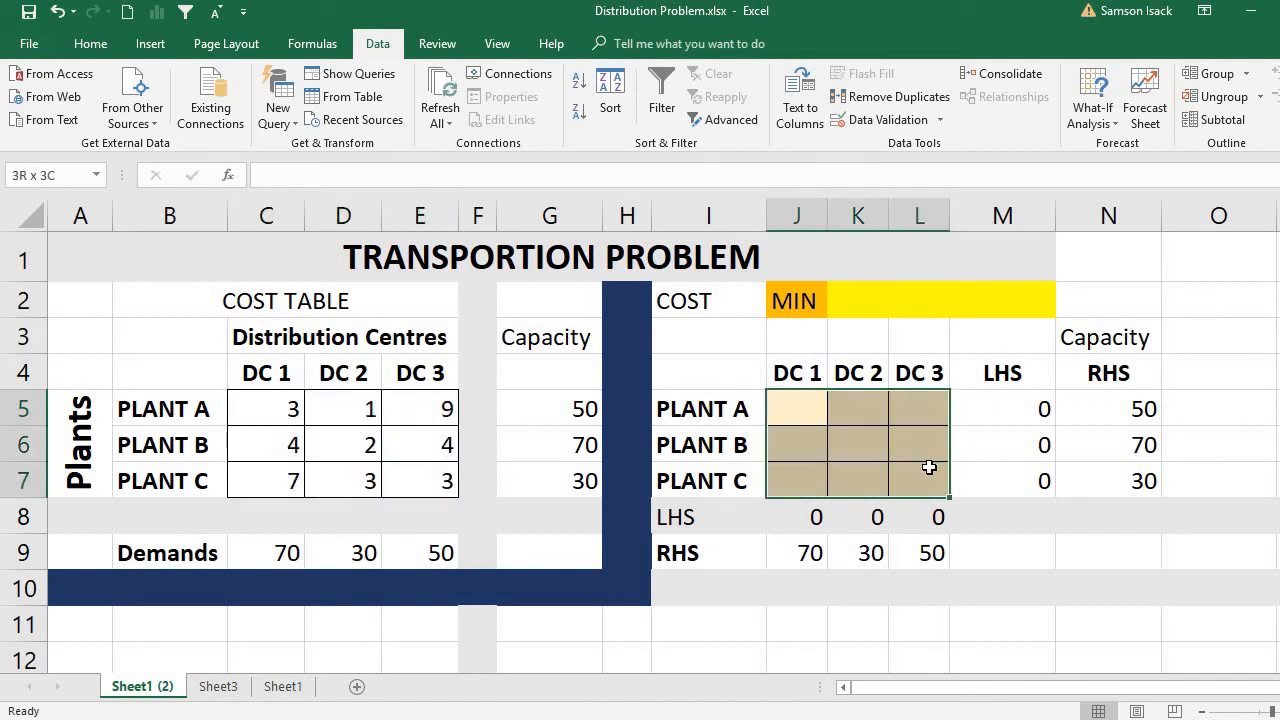
left_click(286, 402)
left_click(788, 416)
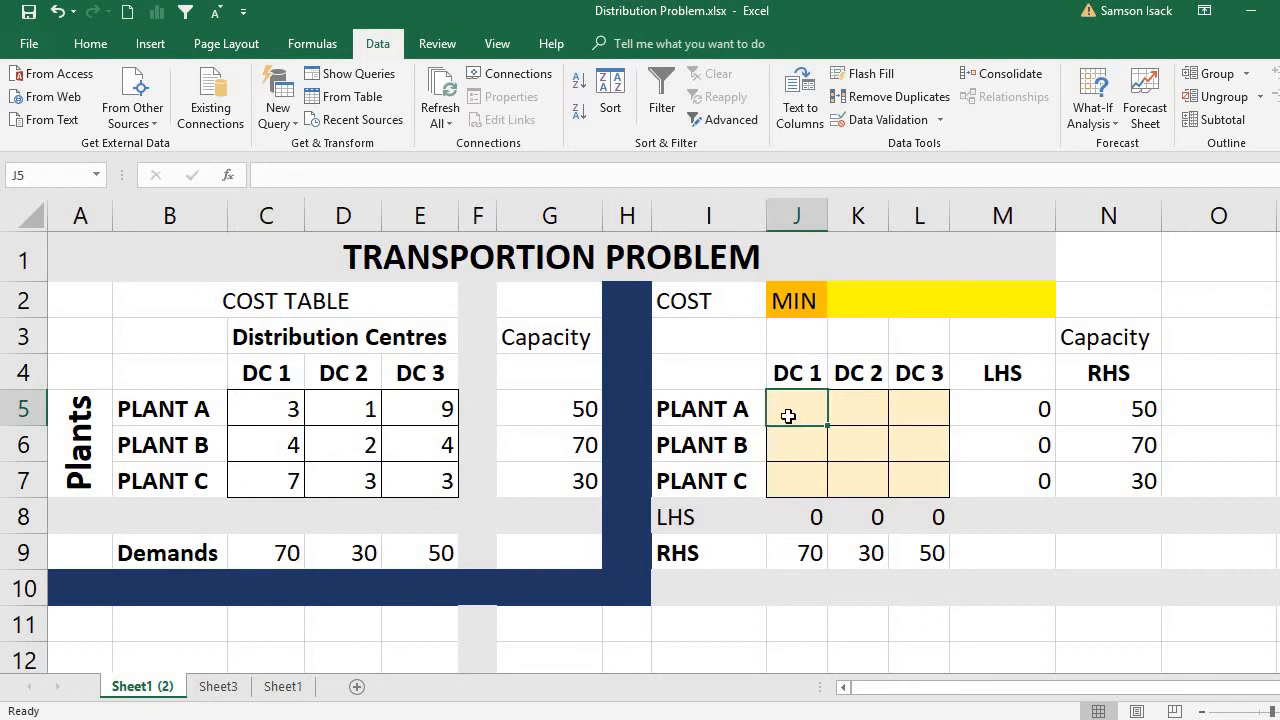
left_click(866, 414)
left_click(786, 416)
left_click_drag(286, 403, 401, 466)
left_click_drag(792, 418, 914, 471)
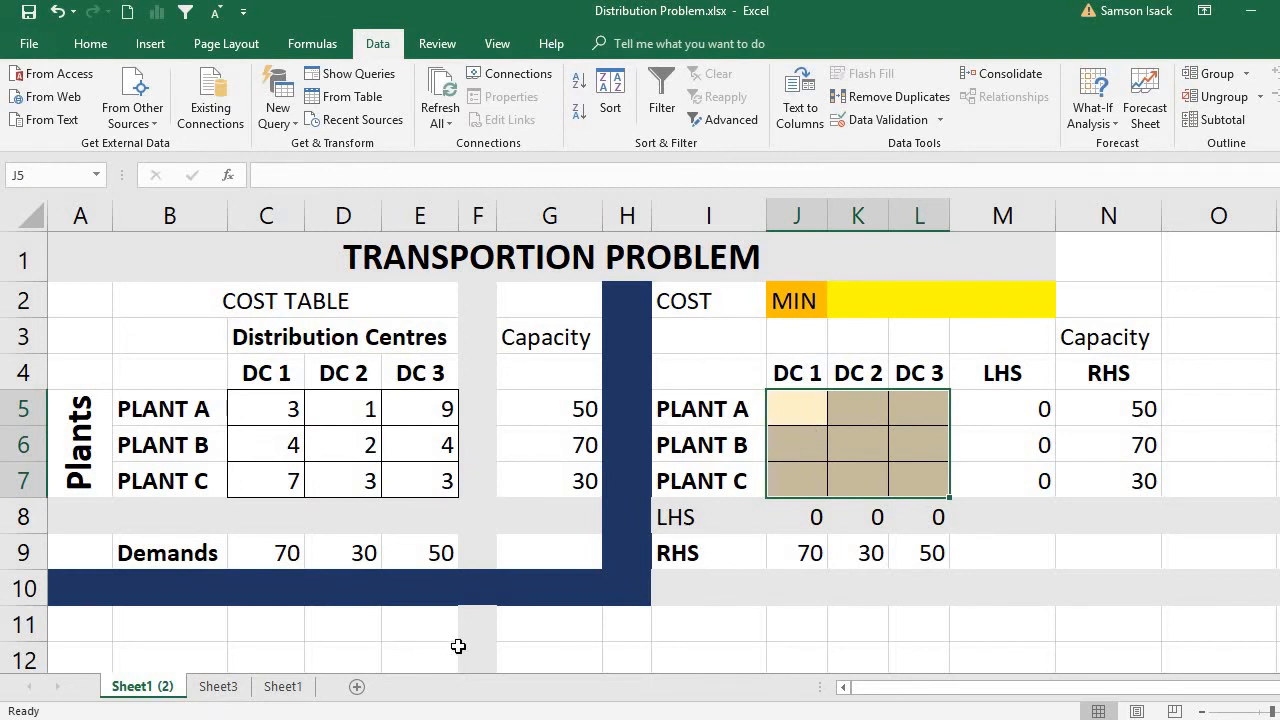
Enter the title SUMPRODUCT in cell A1 of Sheet3.
left_click(210, 688)
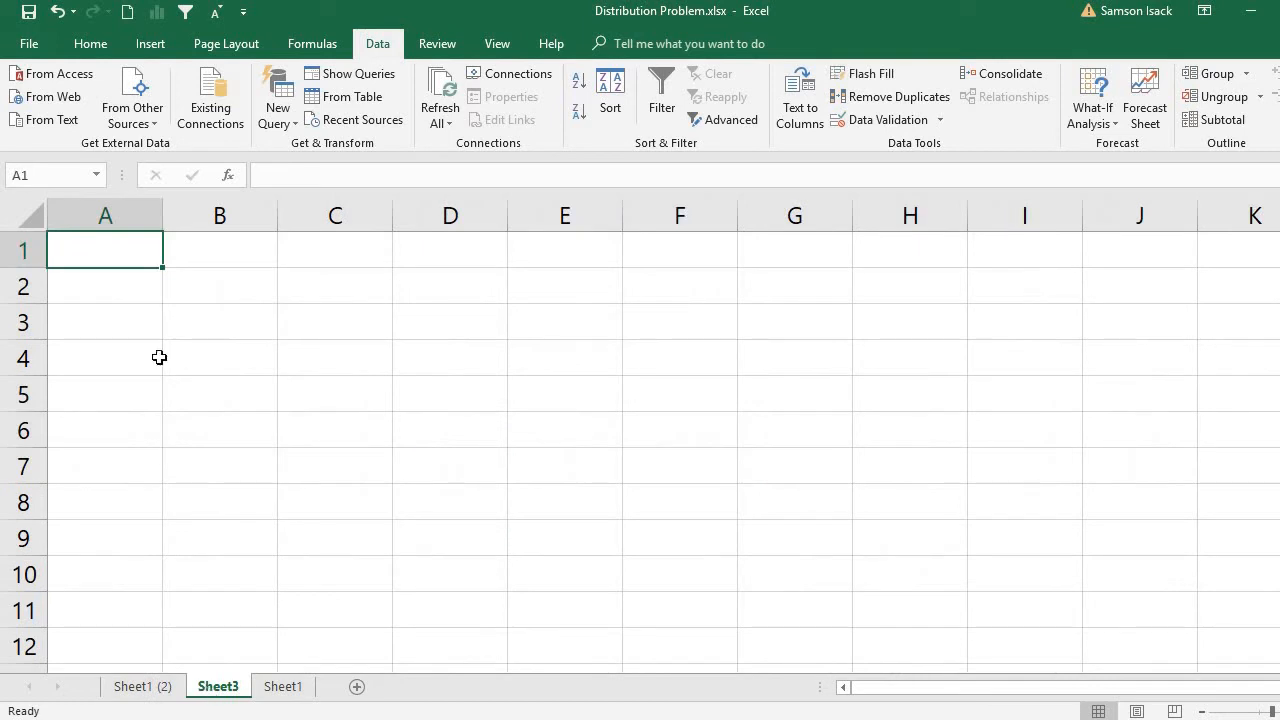
type("S")
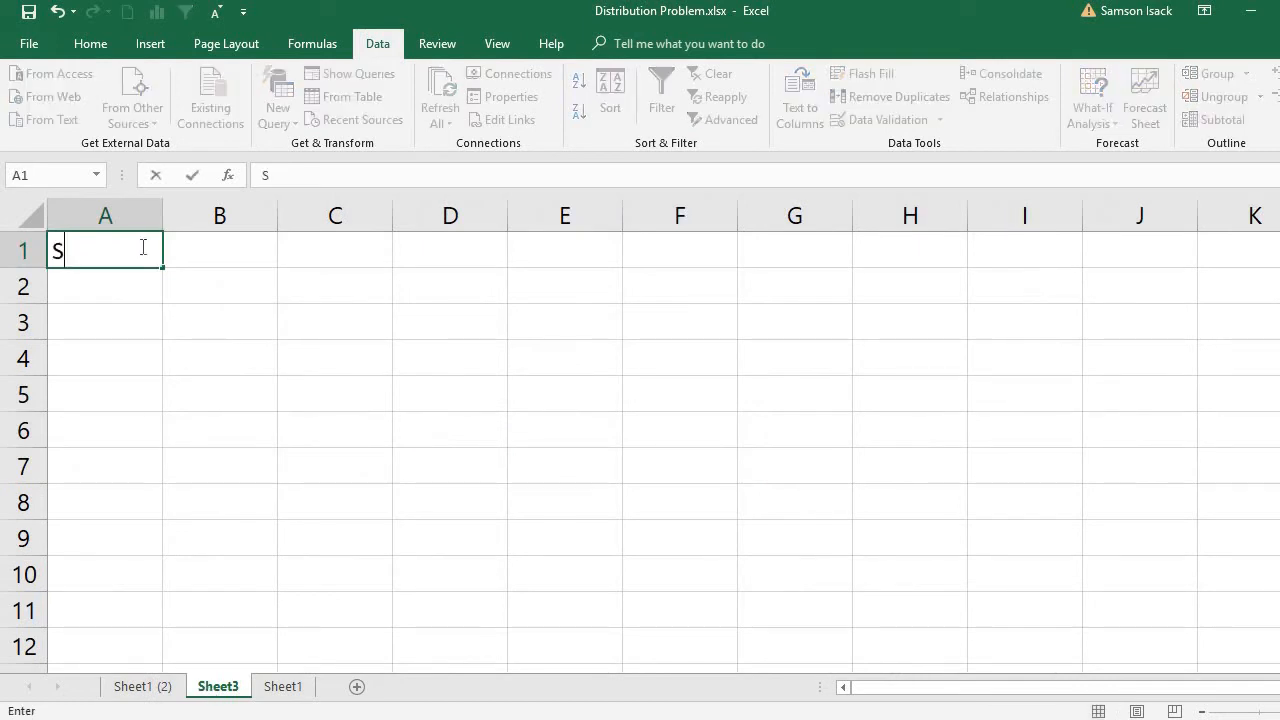
type("UMPRUCT")
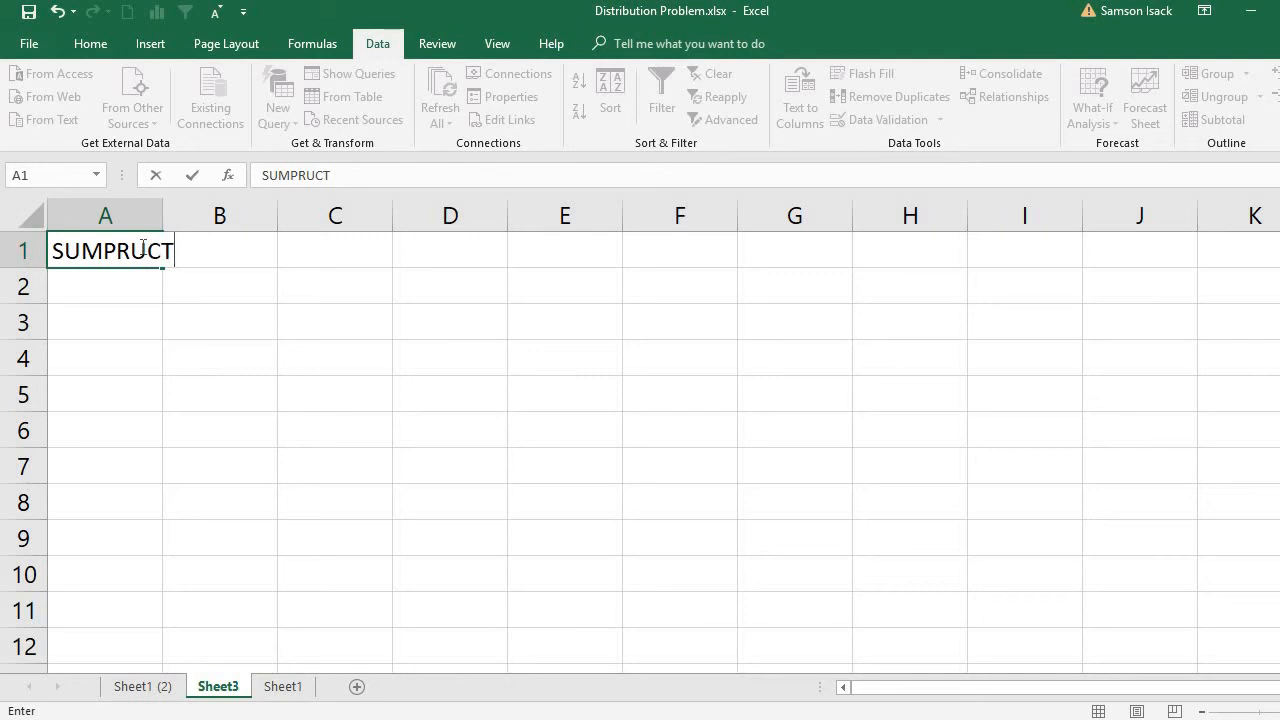
key("BackSpace")
key("BackSpace")
key("BackSpace")
type("ODUCT")
key("Return")
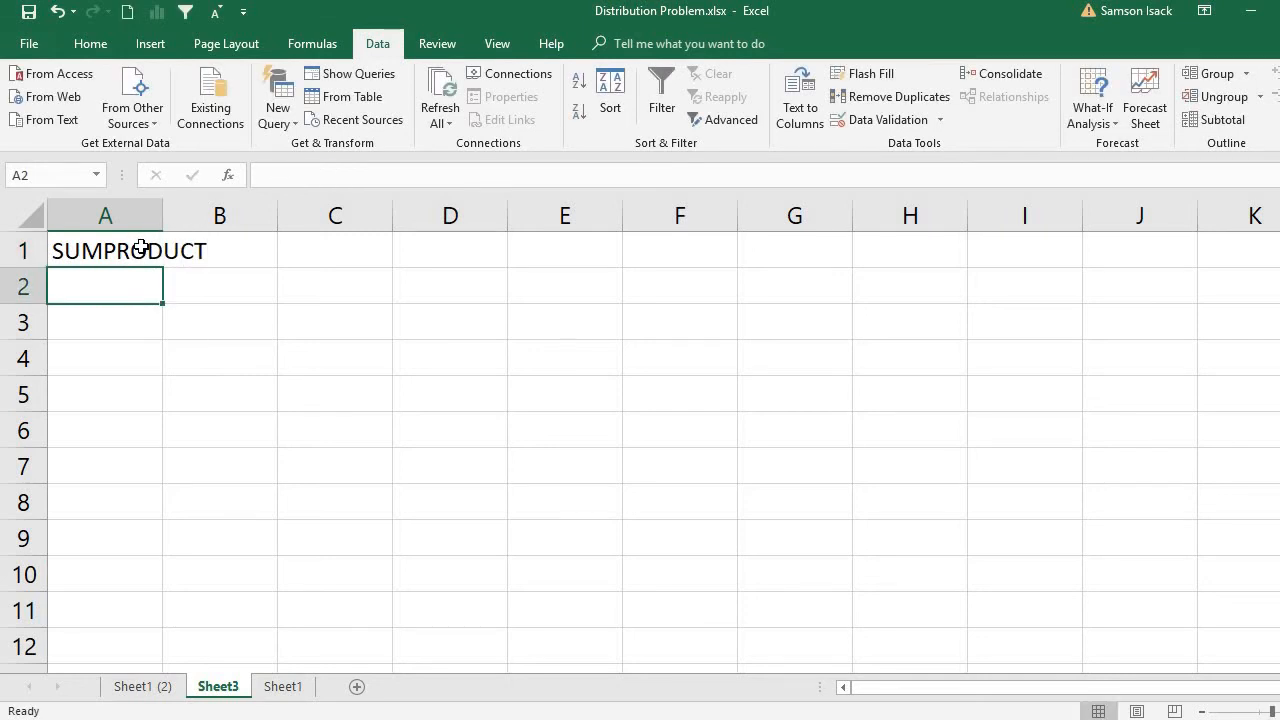
Add the column headings ARRAY 1 in A2 and ARRAY 2 in B2.
type("AR")
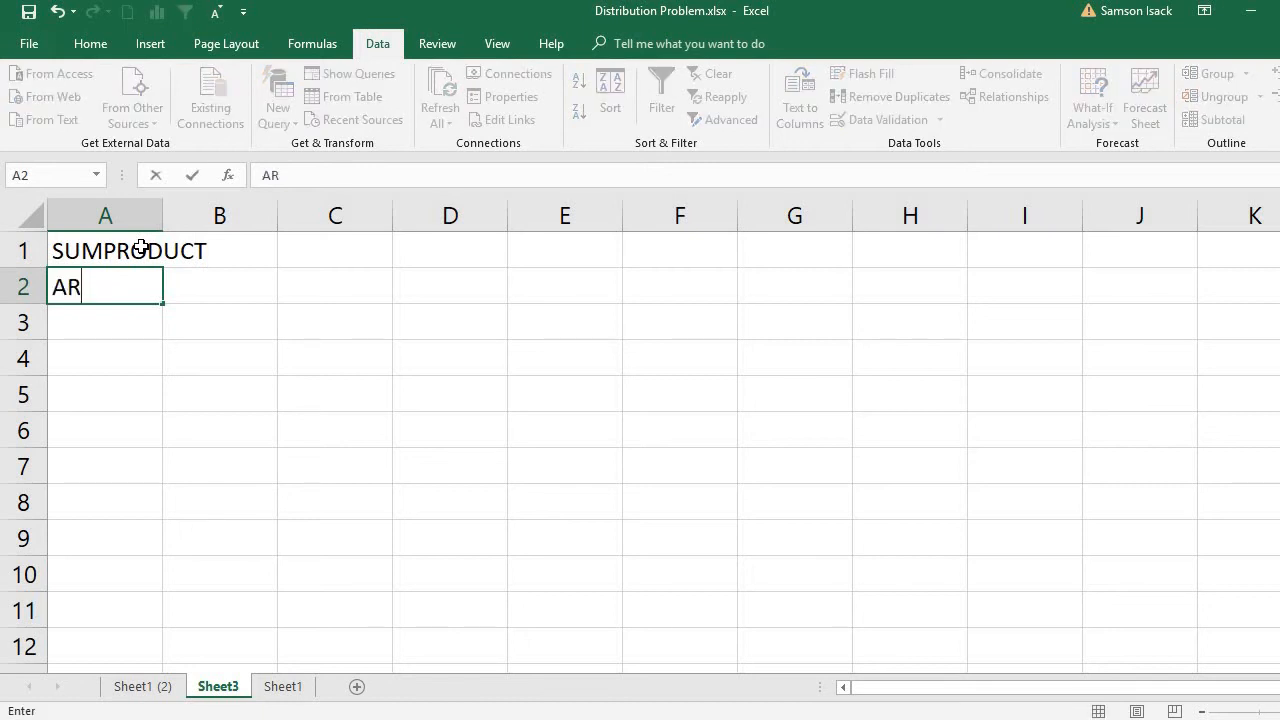
type("RAY ")
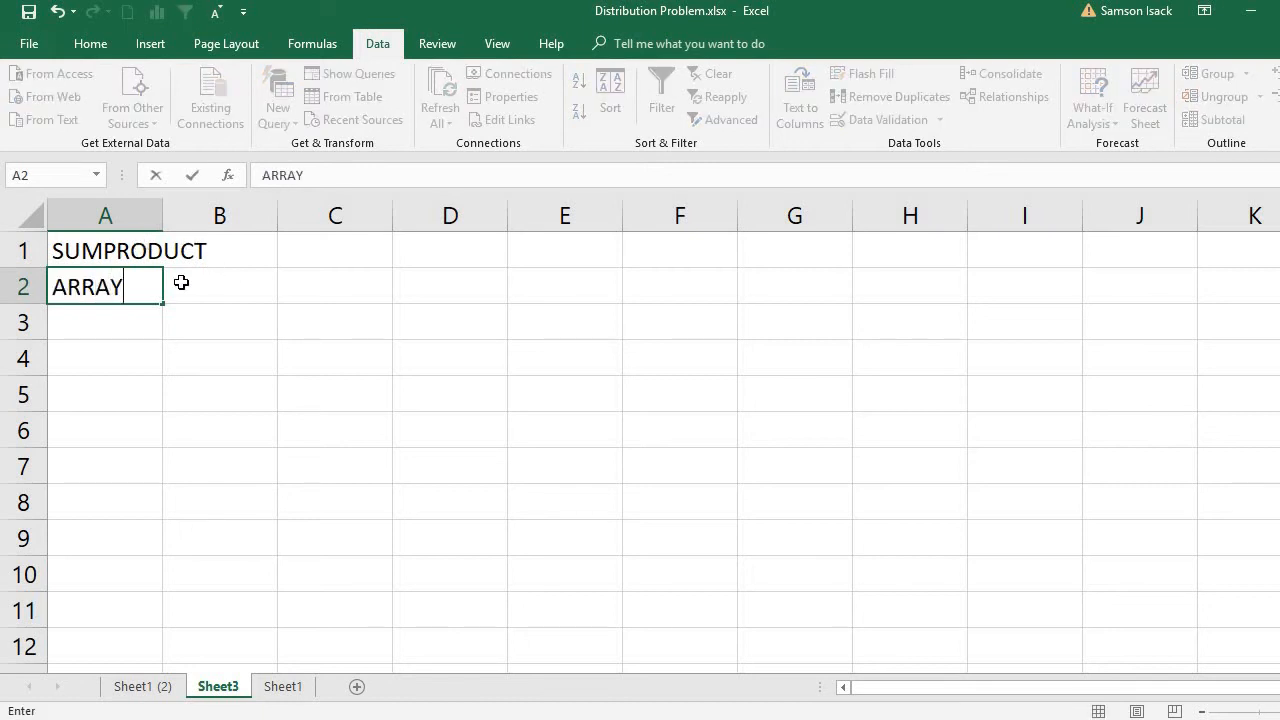
type("1")
left_click(183, 283)
type("ARRA")
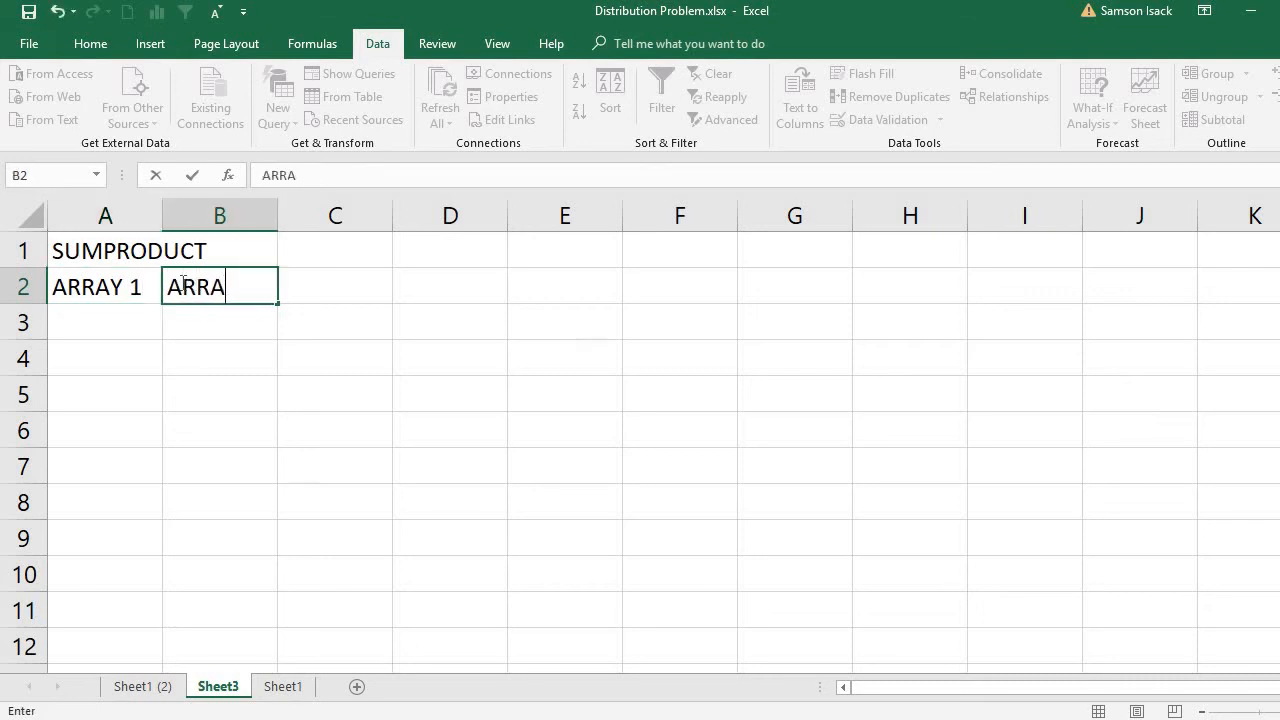
type("Y 2")
key("Return")
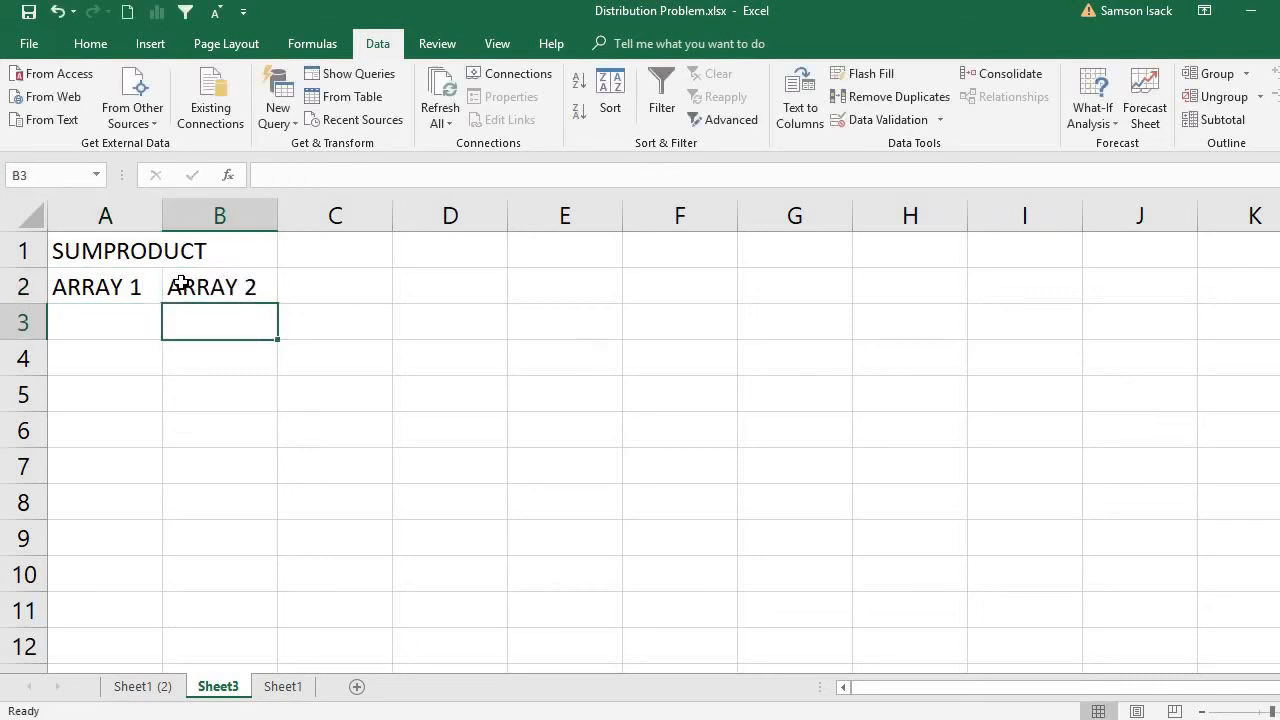
Fill the ARRAY 1 column with the values 1, 2 and 3 in cells A3 to A5.
left_click(119, 318)
type("1")
key("Return")
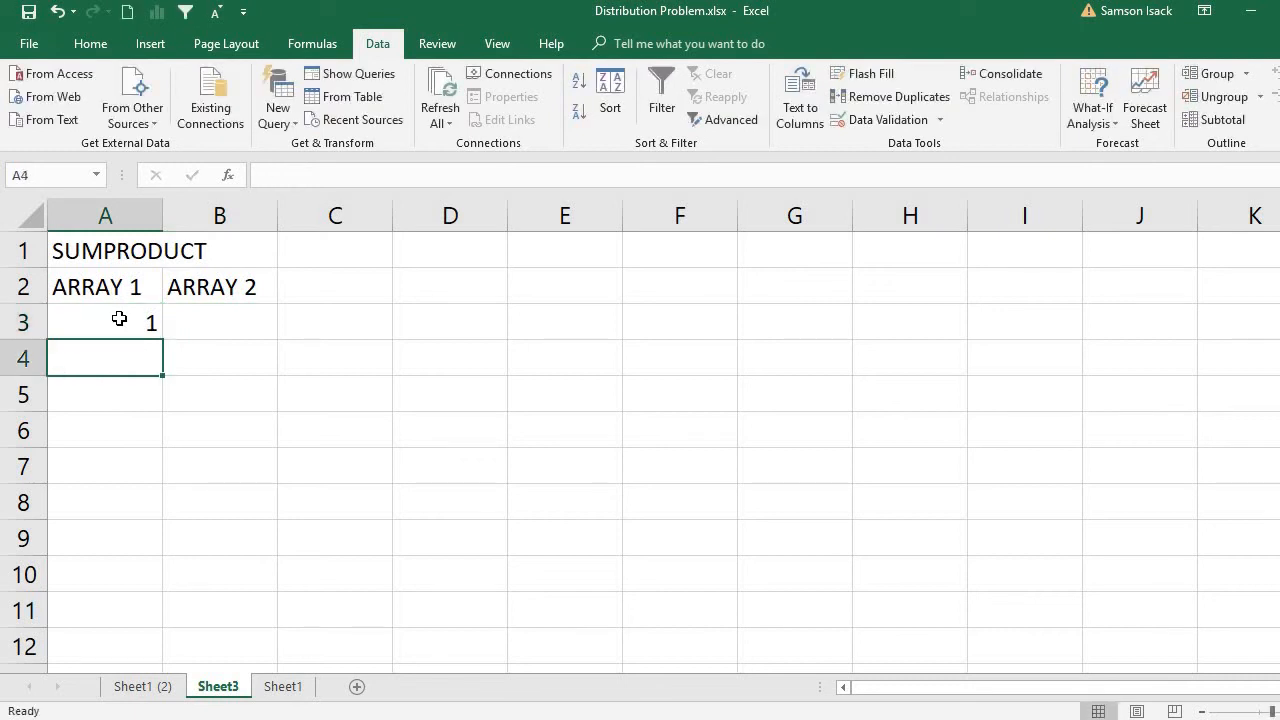
type("2")
key("Return")
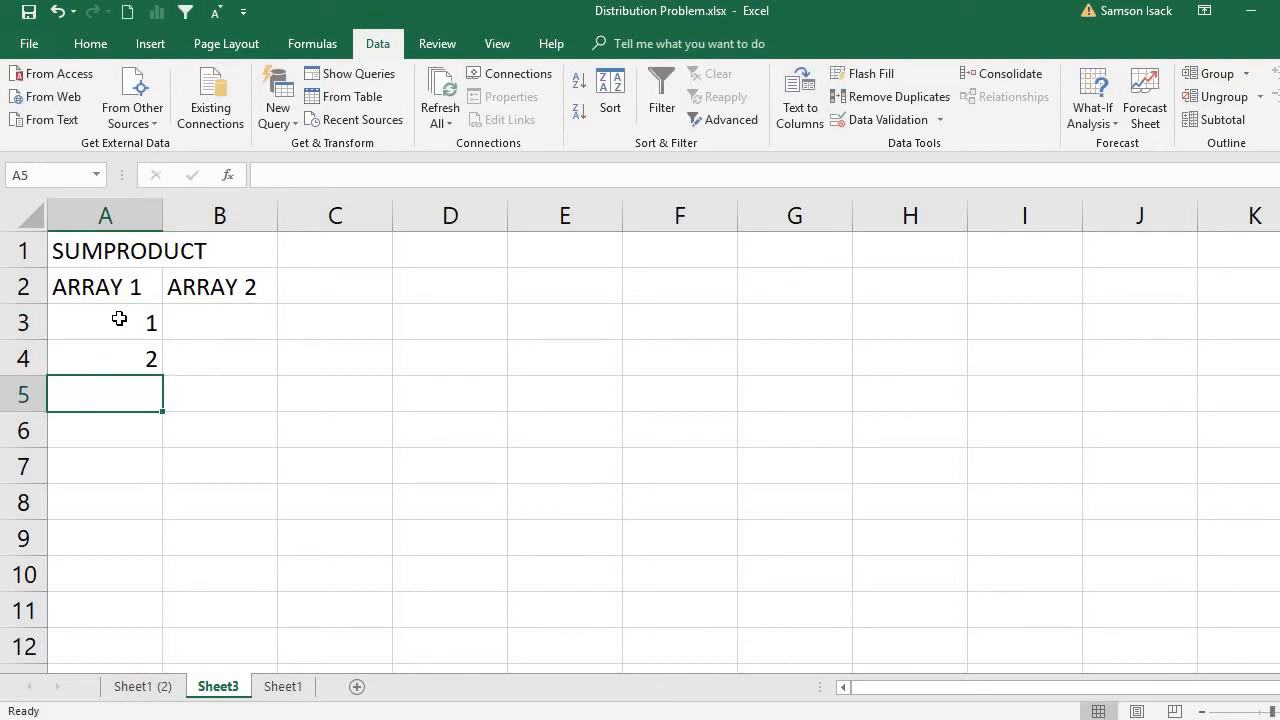
type("3")
Fill the ARRAY 2 column with the values 4, 5 and 6 in cells B3 to B5.
left_click(195, 323)
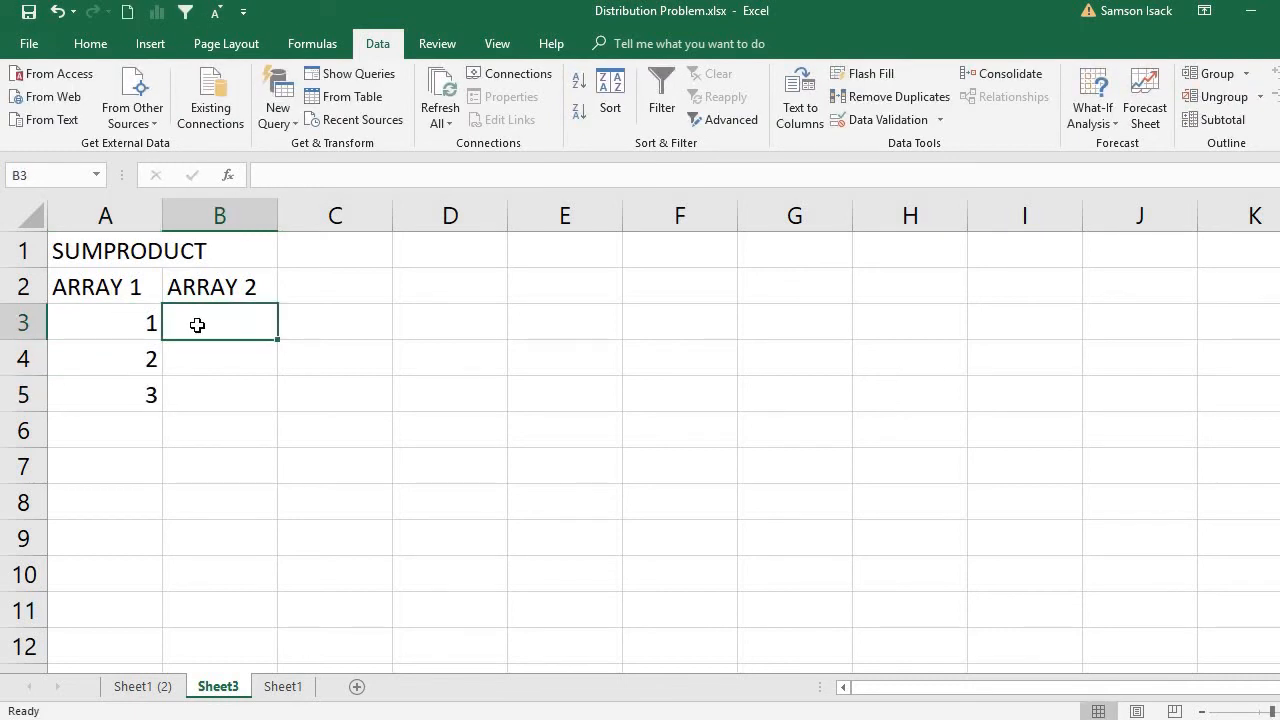
type("4")
key("Return")
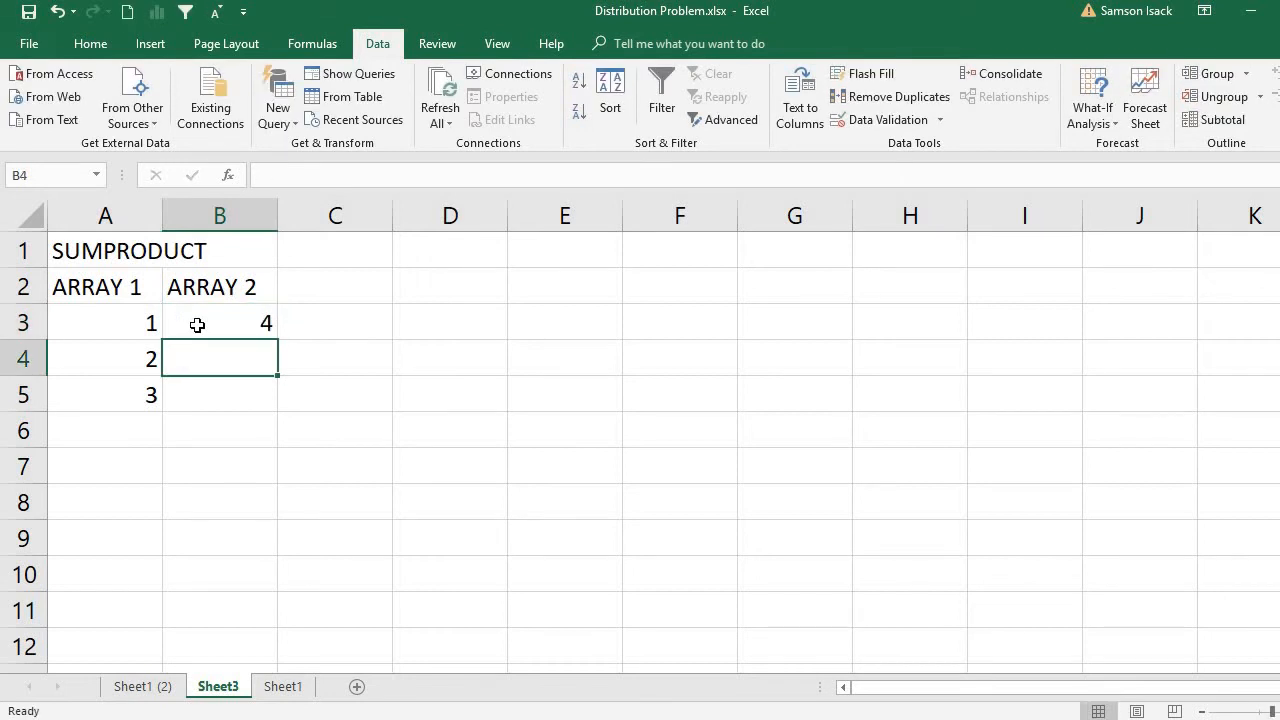
type("5")
key("Return")
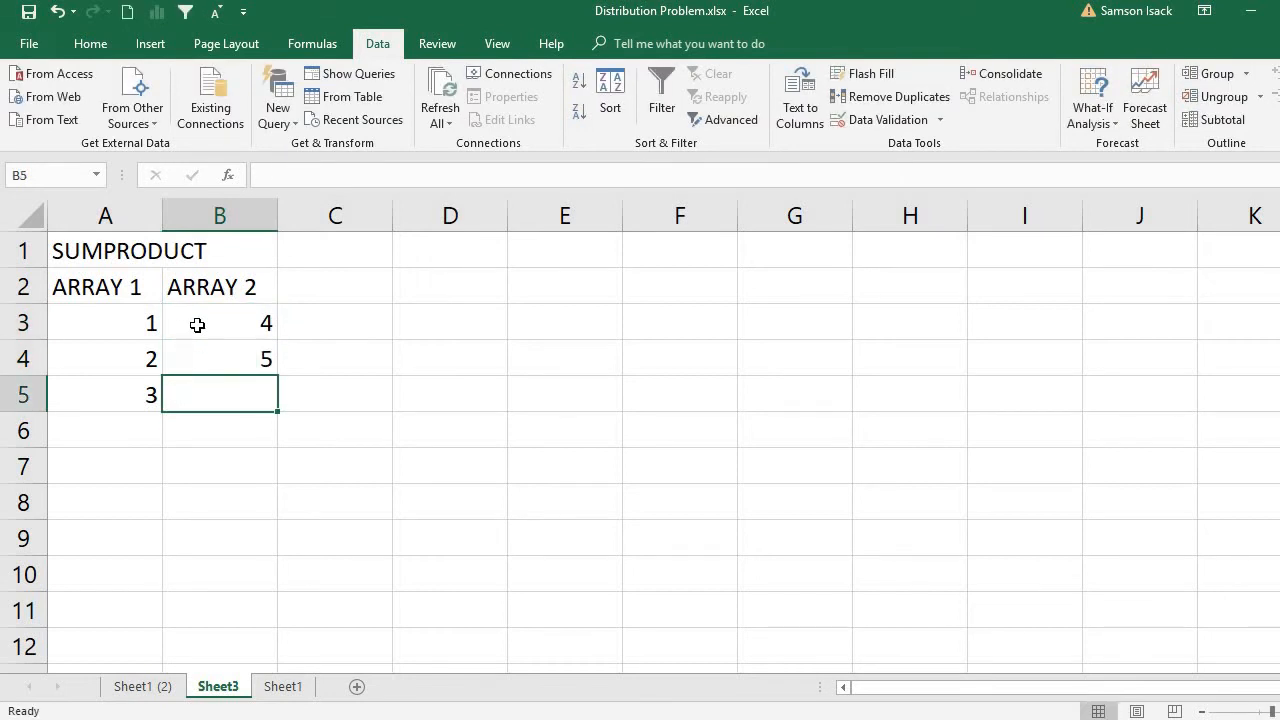
type("6")
key("Return")
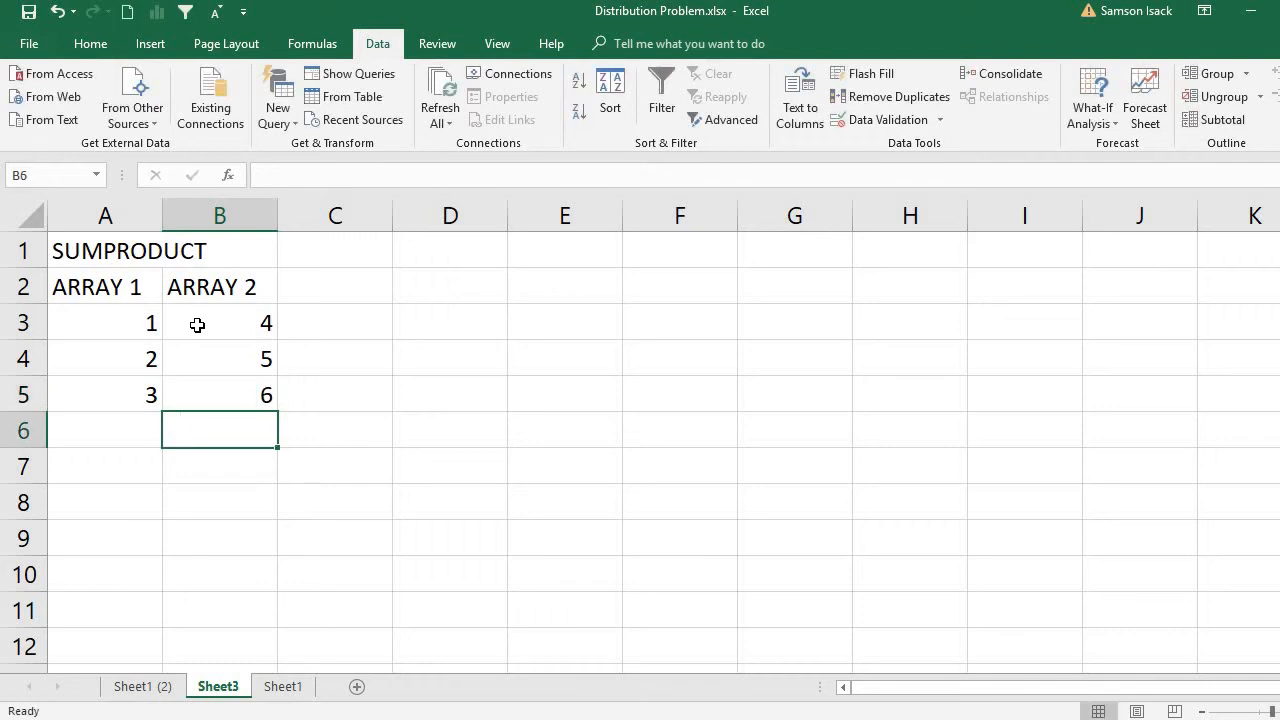
Review the two array ranges and enter the product of their first values, =A3*B3, in C3.
left_click(199, 330)
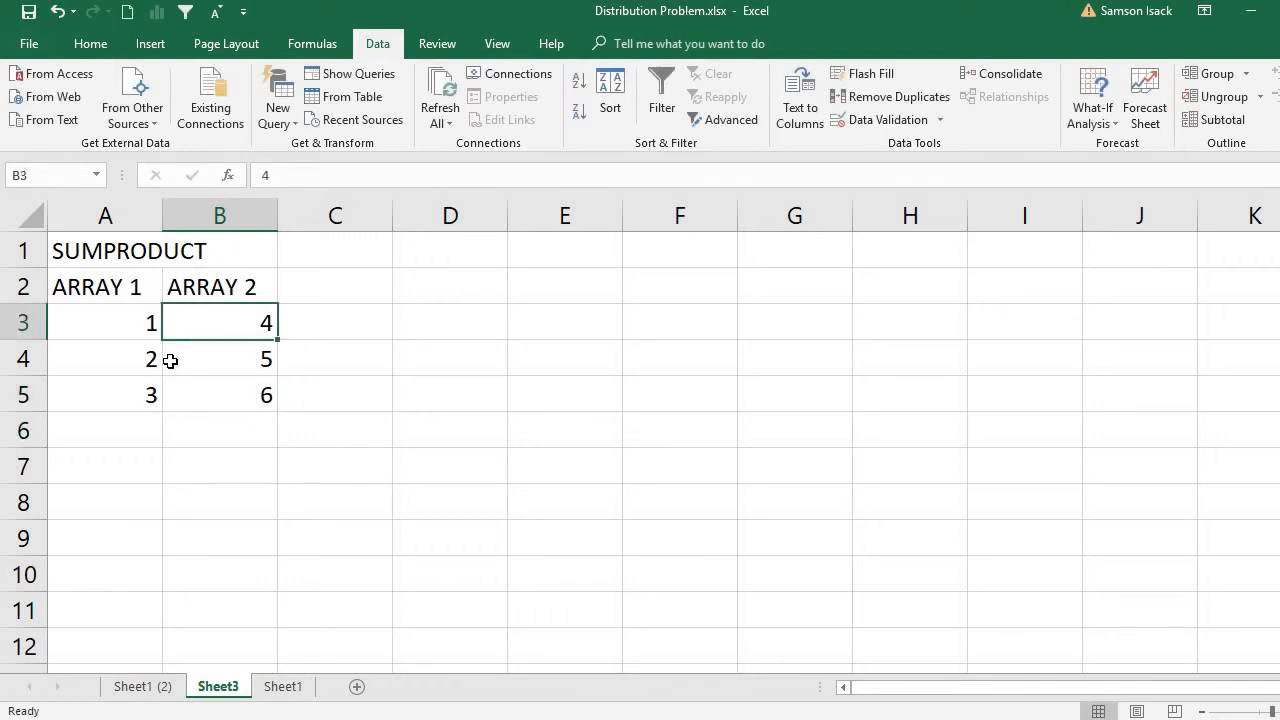
left_click_drag(143, 322, 149, 395)
left_click_drag(230, 326, 248, 396)
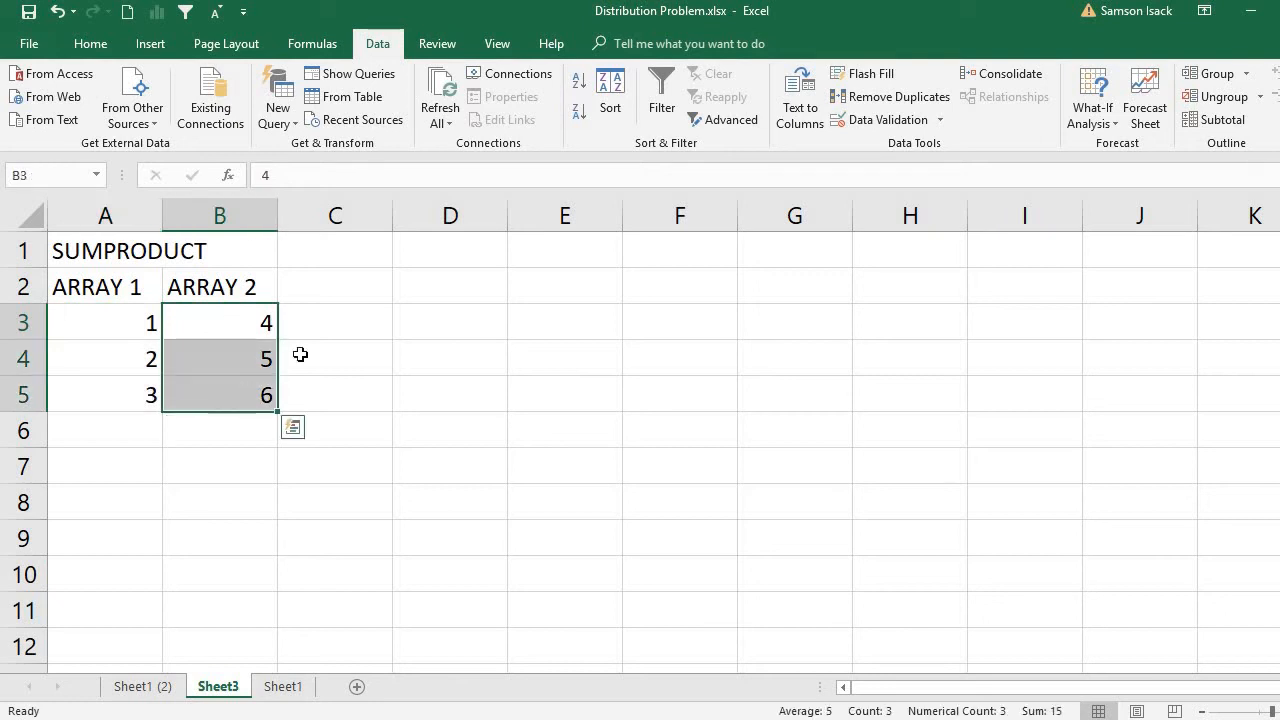
left_click(341, 326)
type("=")
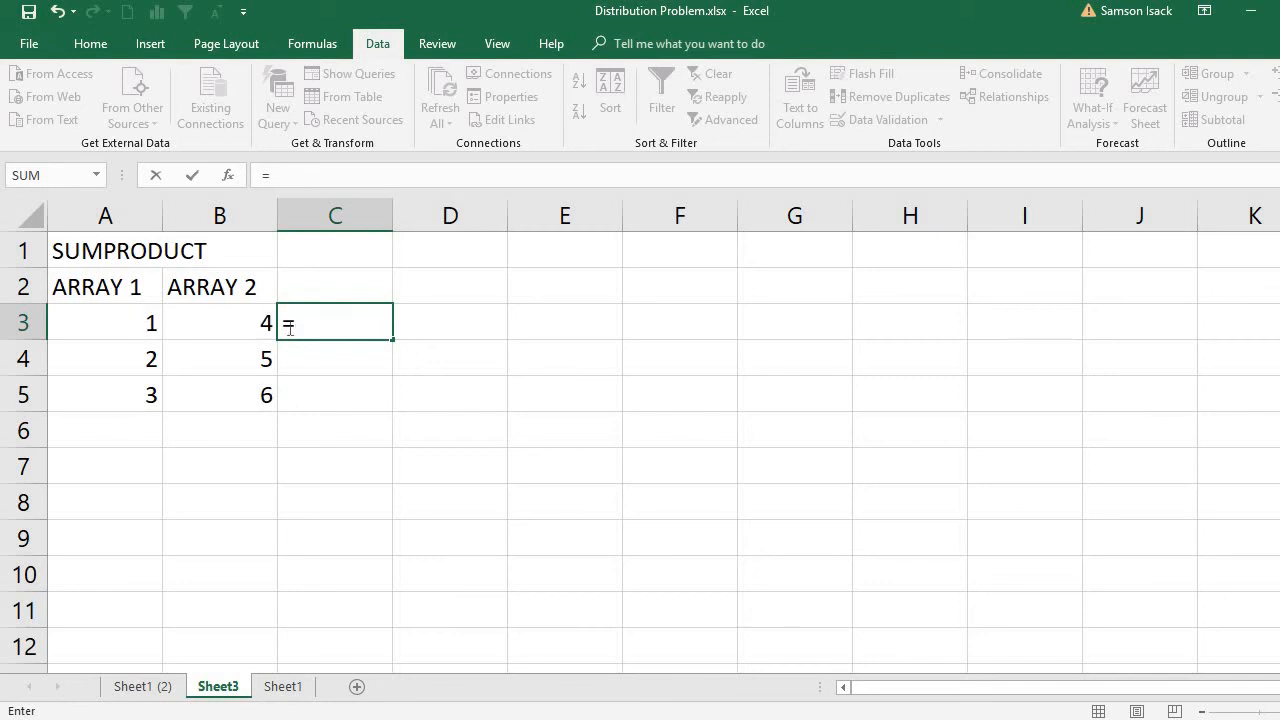
left_click(141, 322)
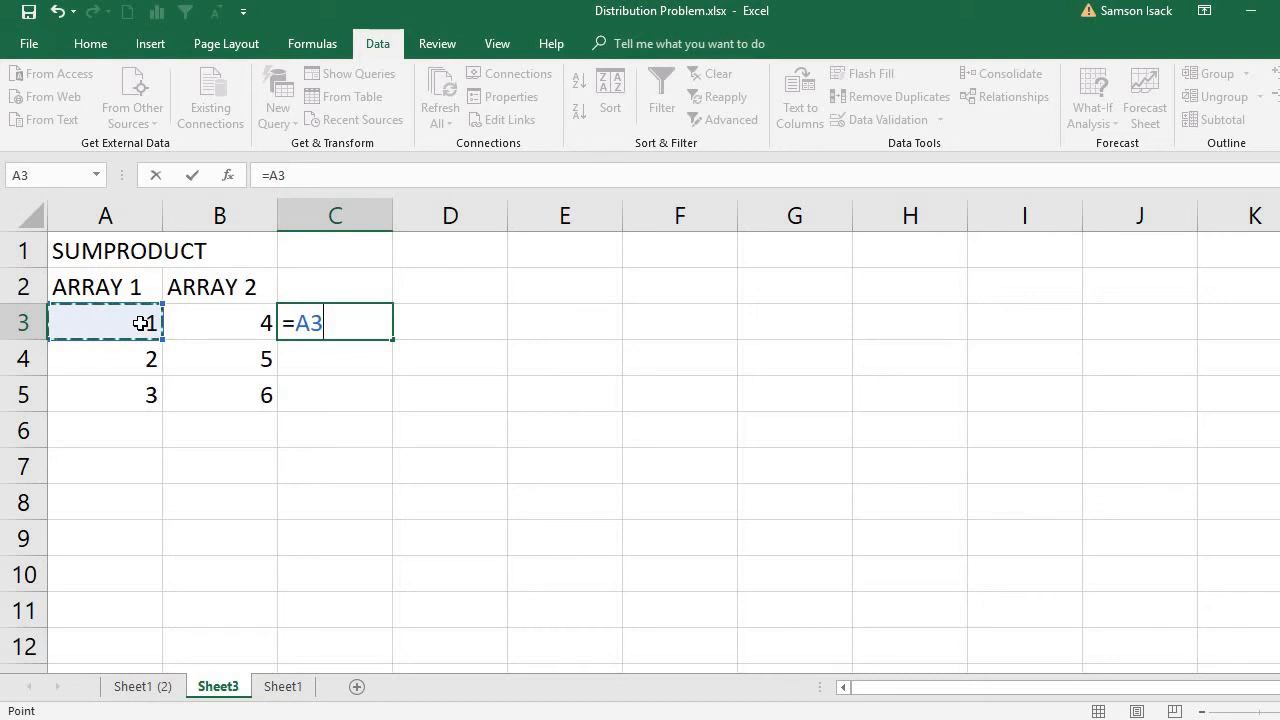
type("*")
left_click(241, 331)
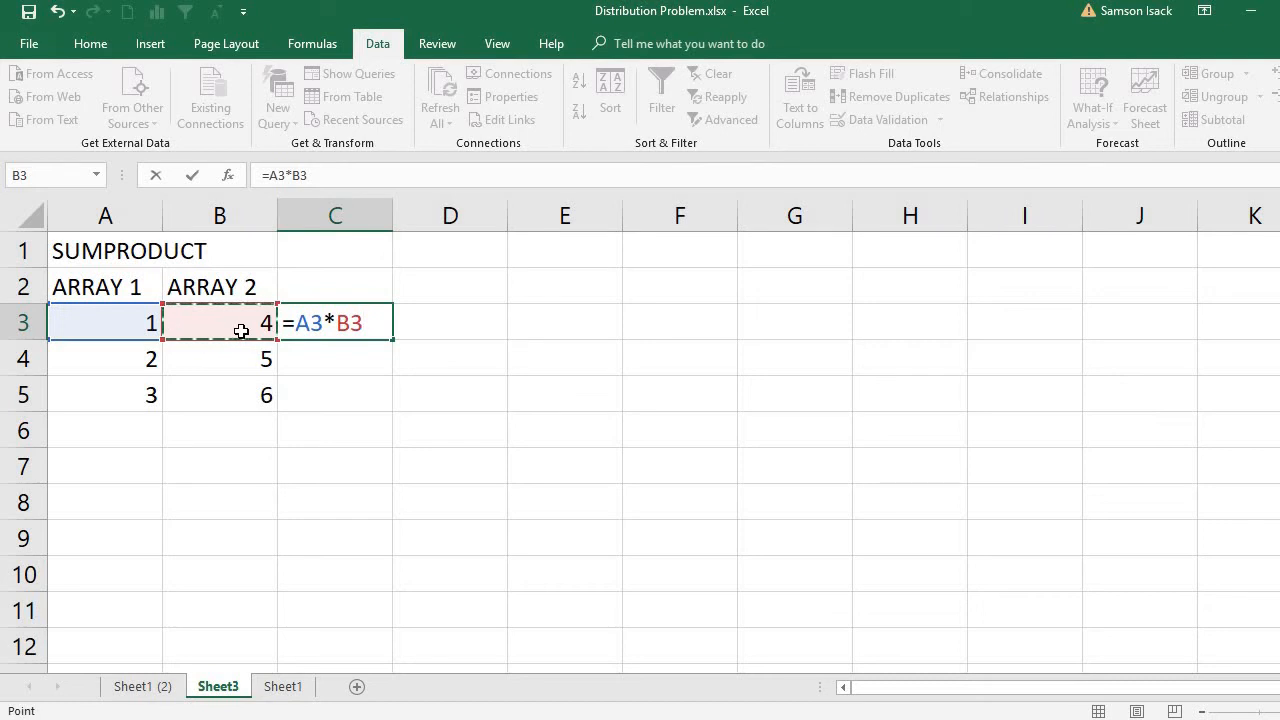
type("+")
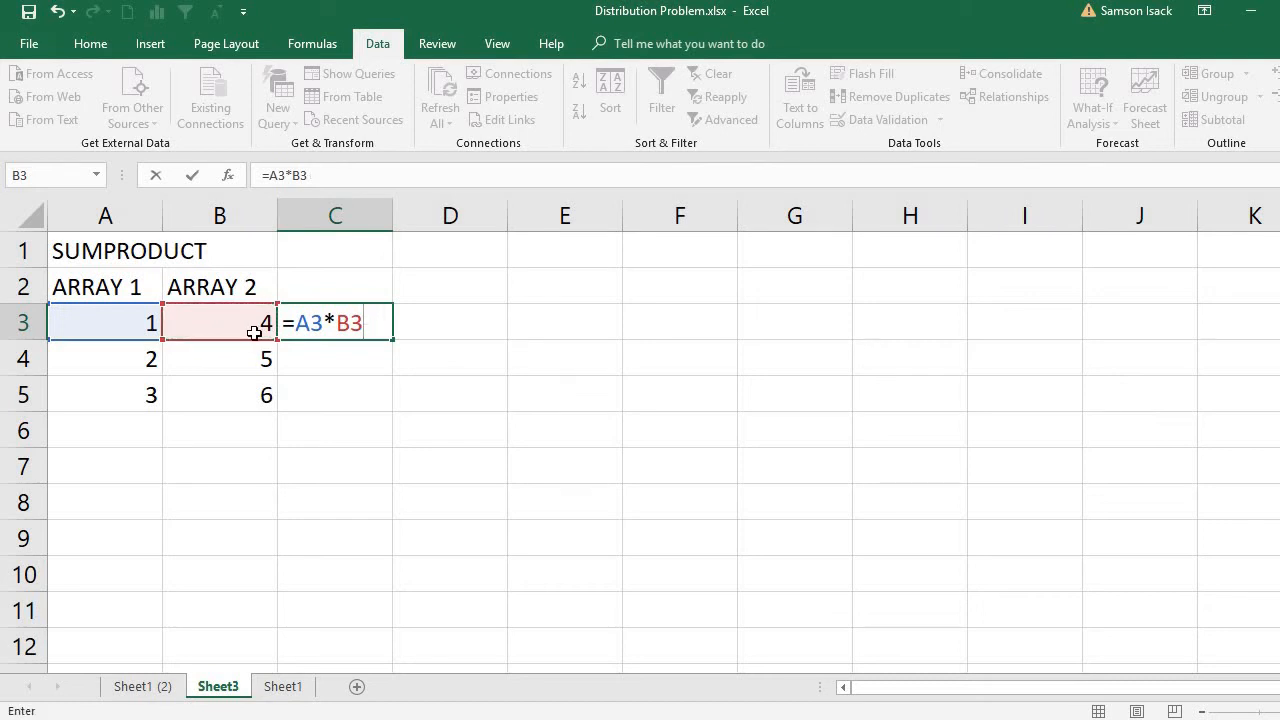
key("Return")
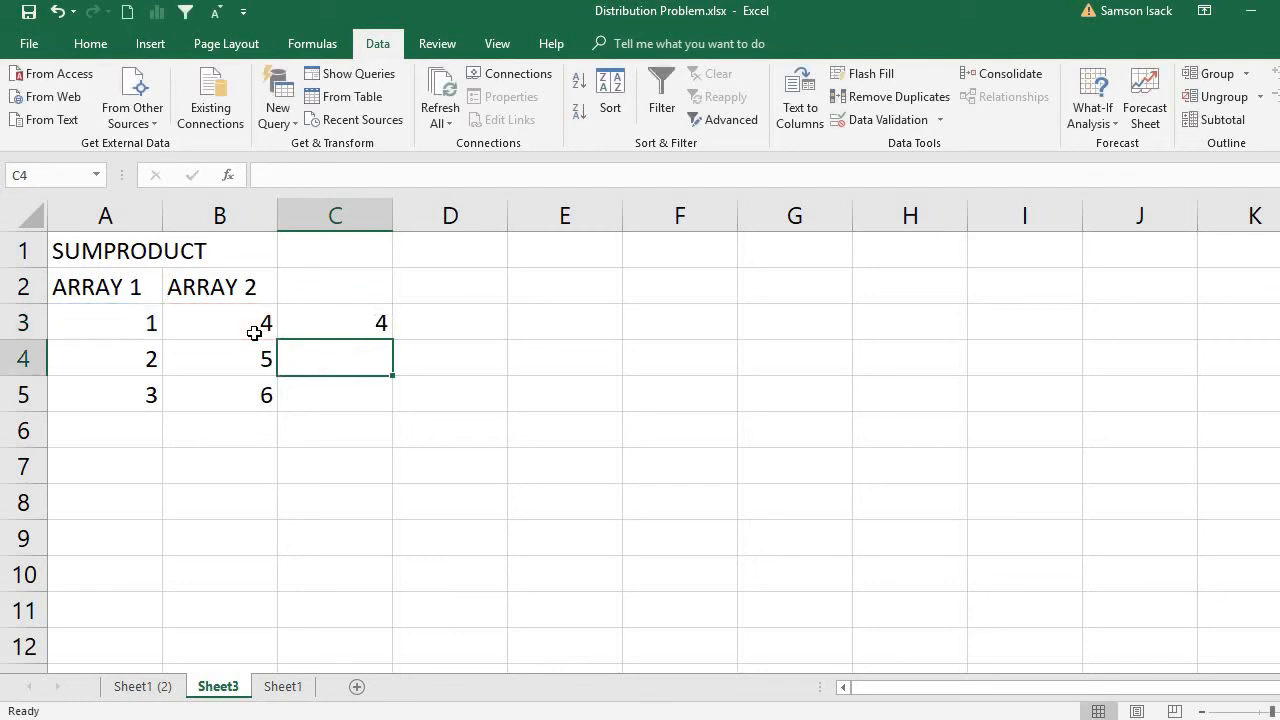
Copy the product formula from C3 down to C4 and C5, inspecting the cell references in each copy.
left_click(363, 328)
left_click_drag(391, 342, 383, 368)
left_click(340, 363)
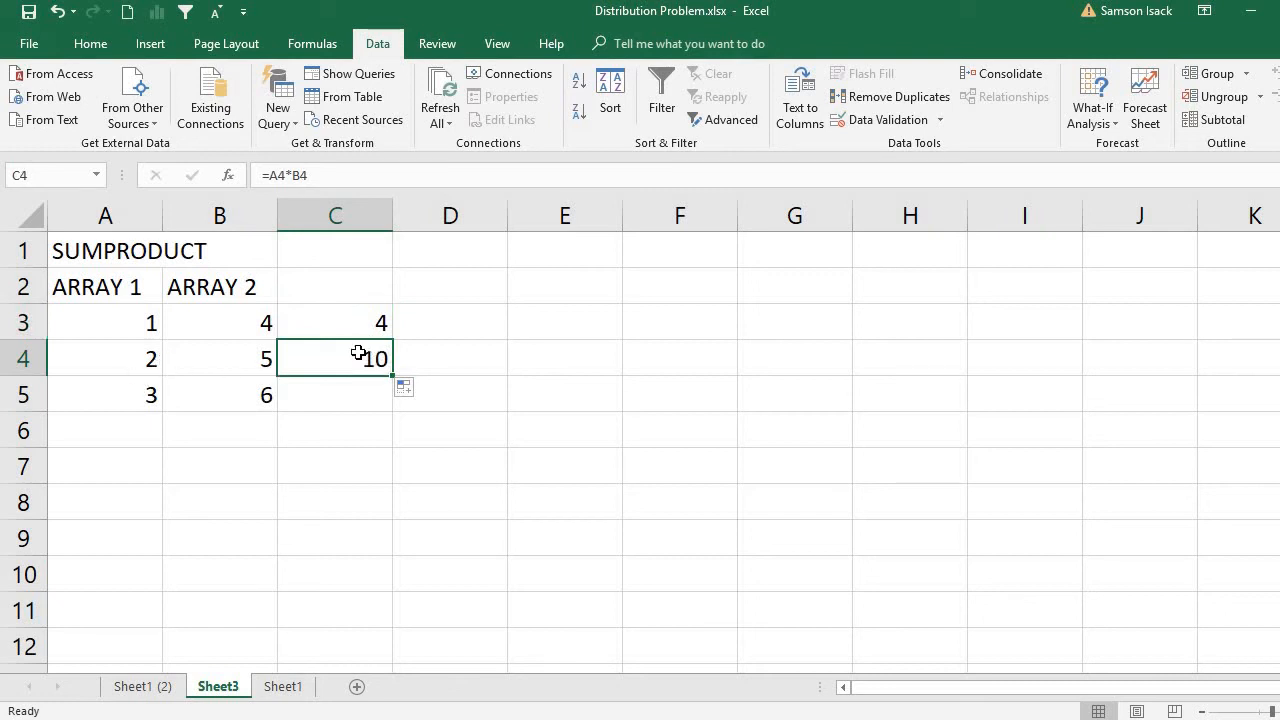
double_click(358, 352)
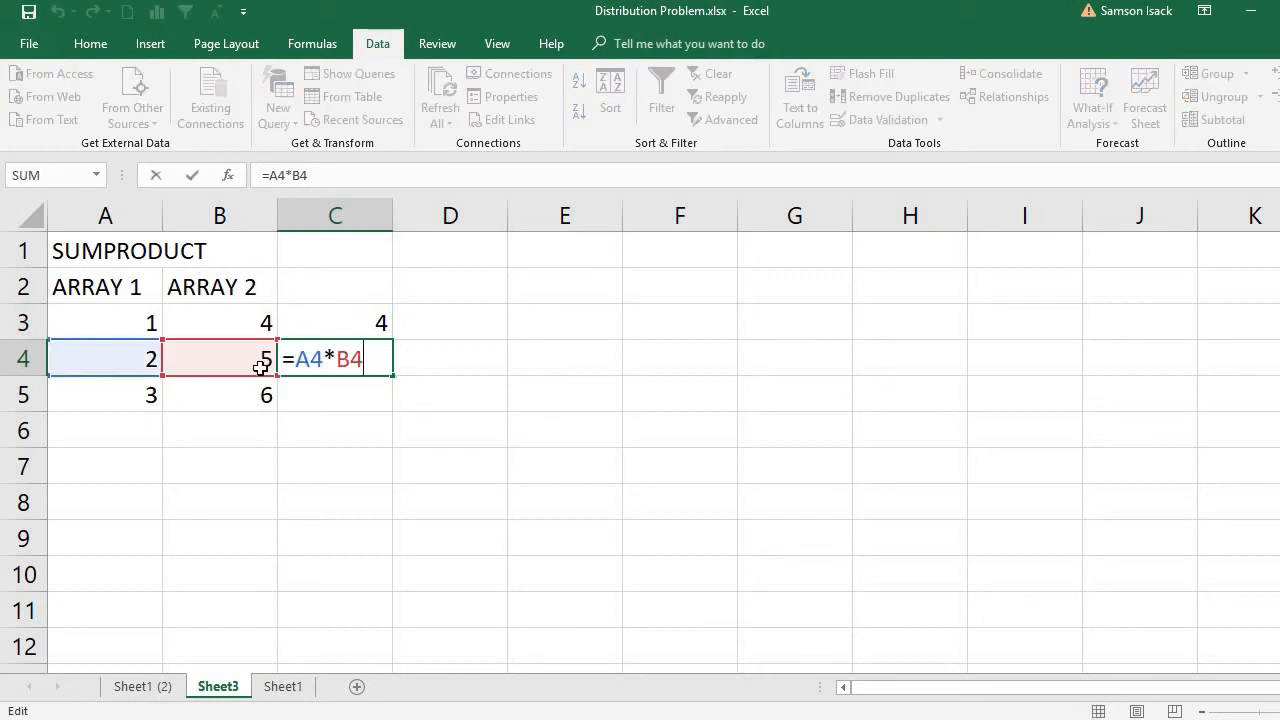
key("Return")
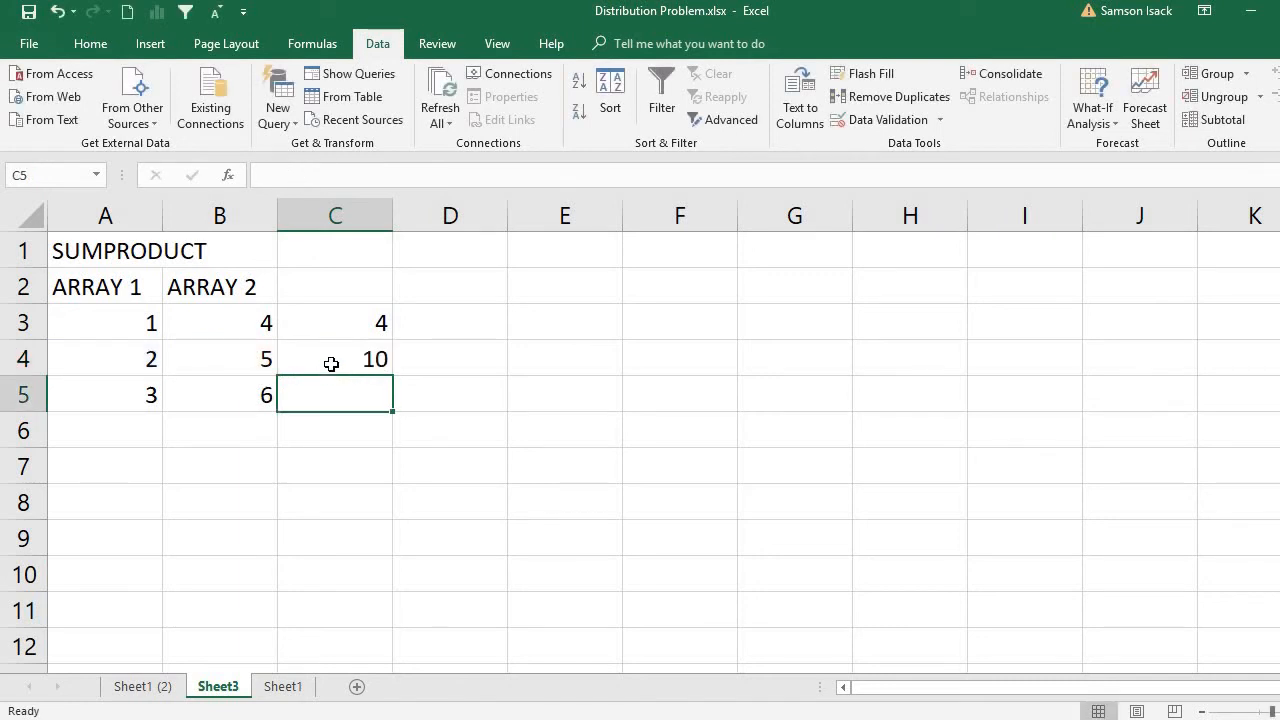
left_click(332, 363)
left_click_drag(393, 378, 394, 412)
left_click(355, 393)
double_click(355, 393)
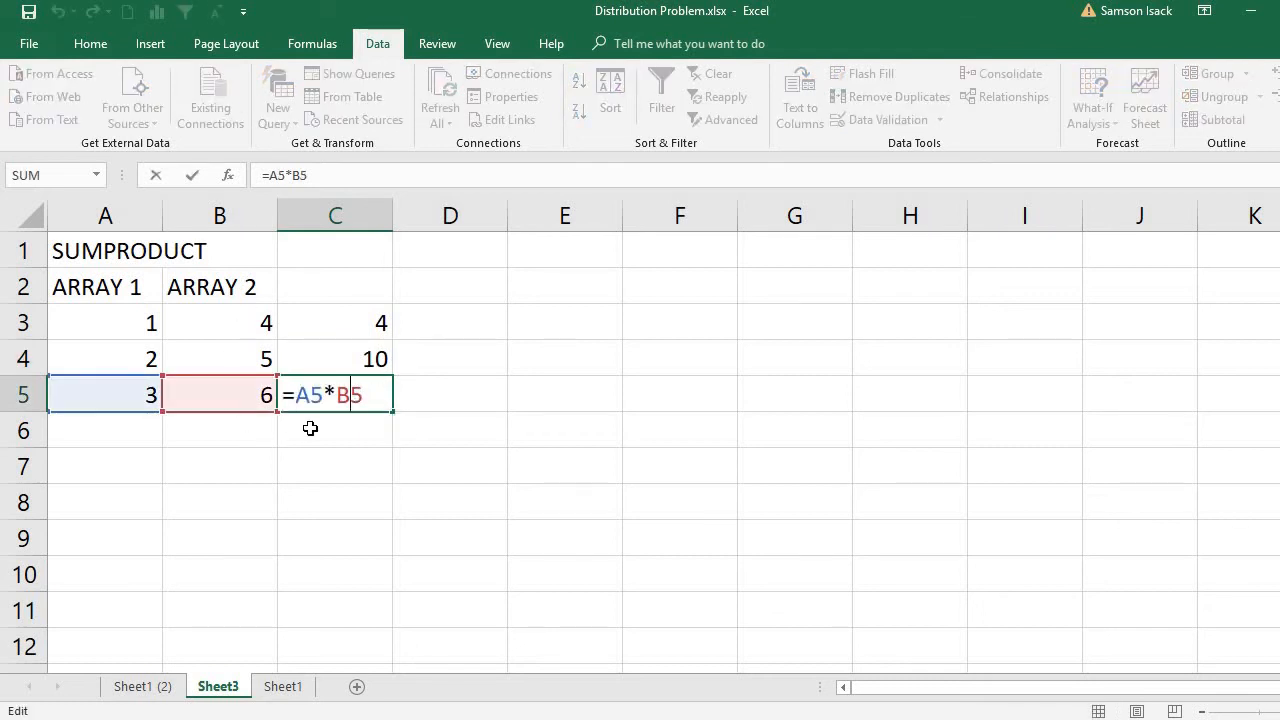
key("Return")
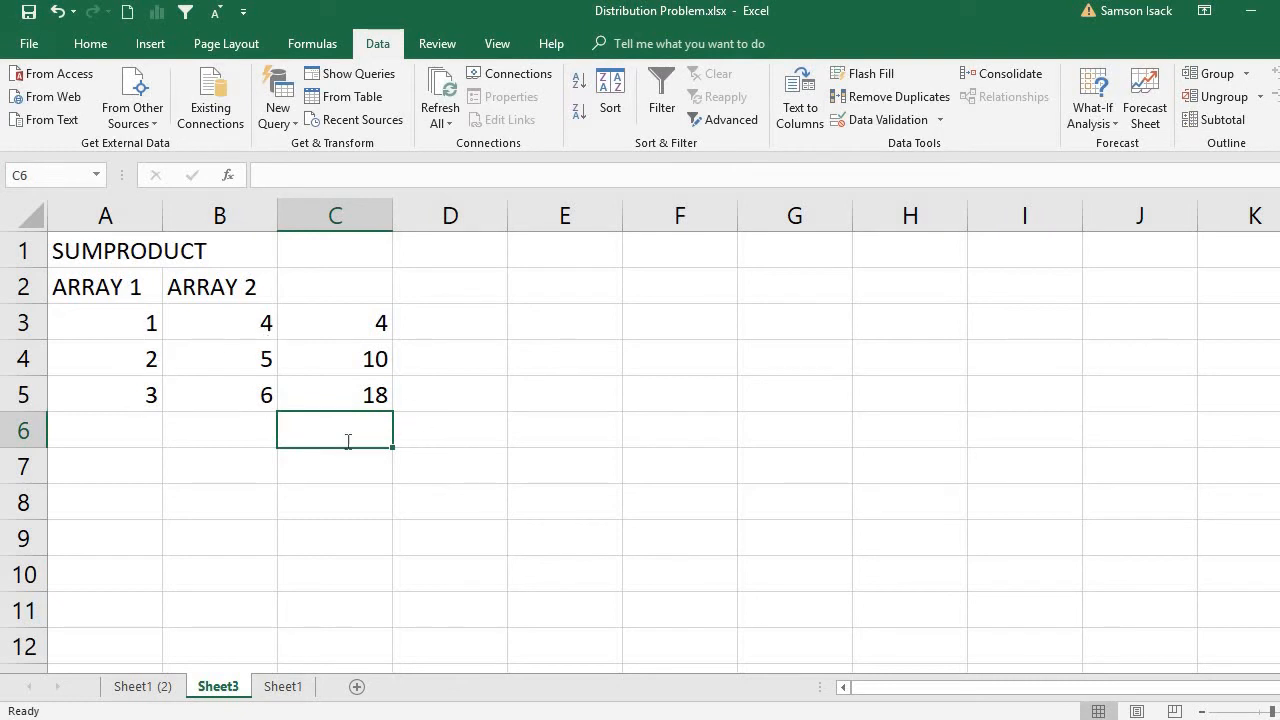
Total the three products in C6 with the formula =SUM(C3:C5).
type("=S")
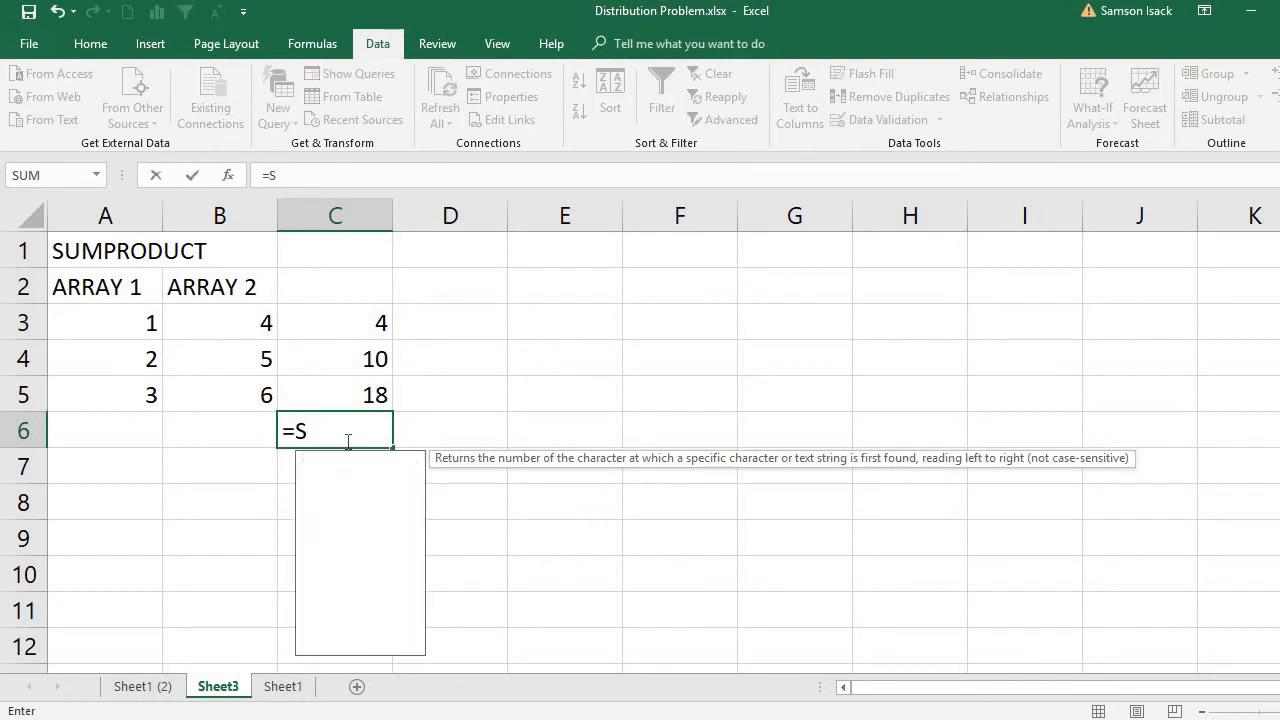
type("UM")
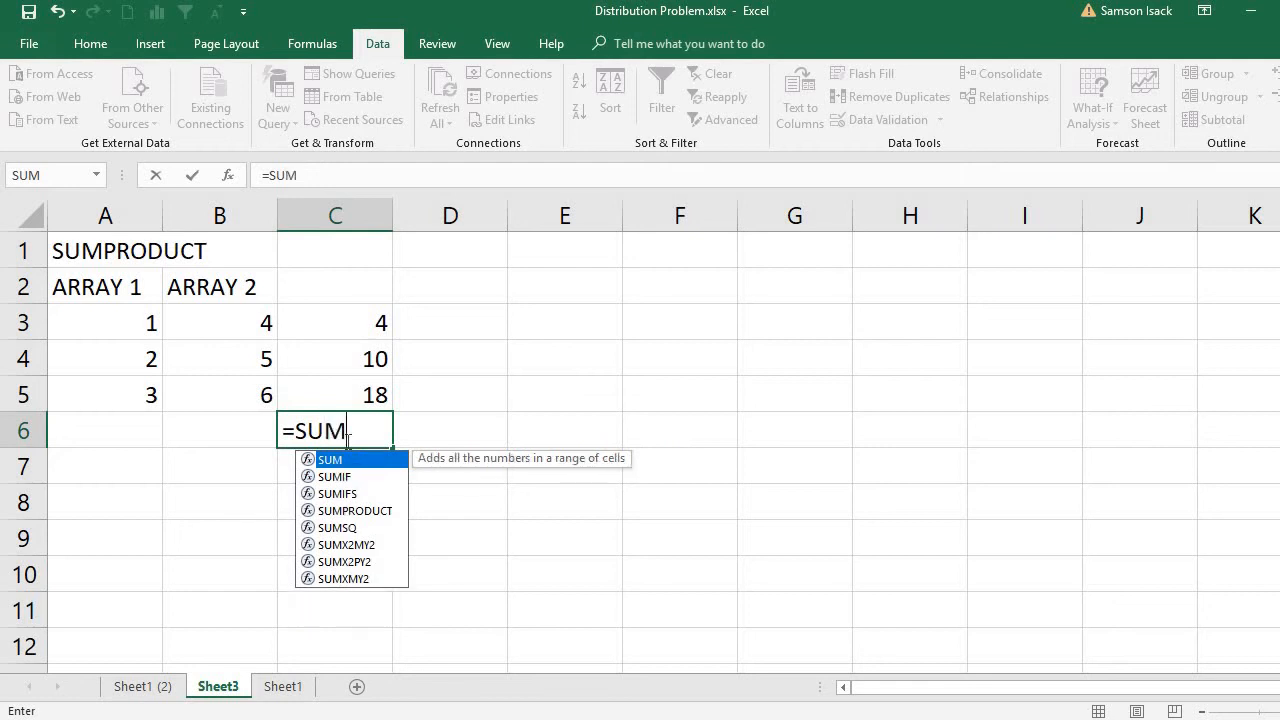
type("(")
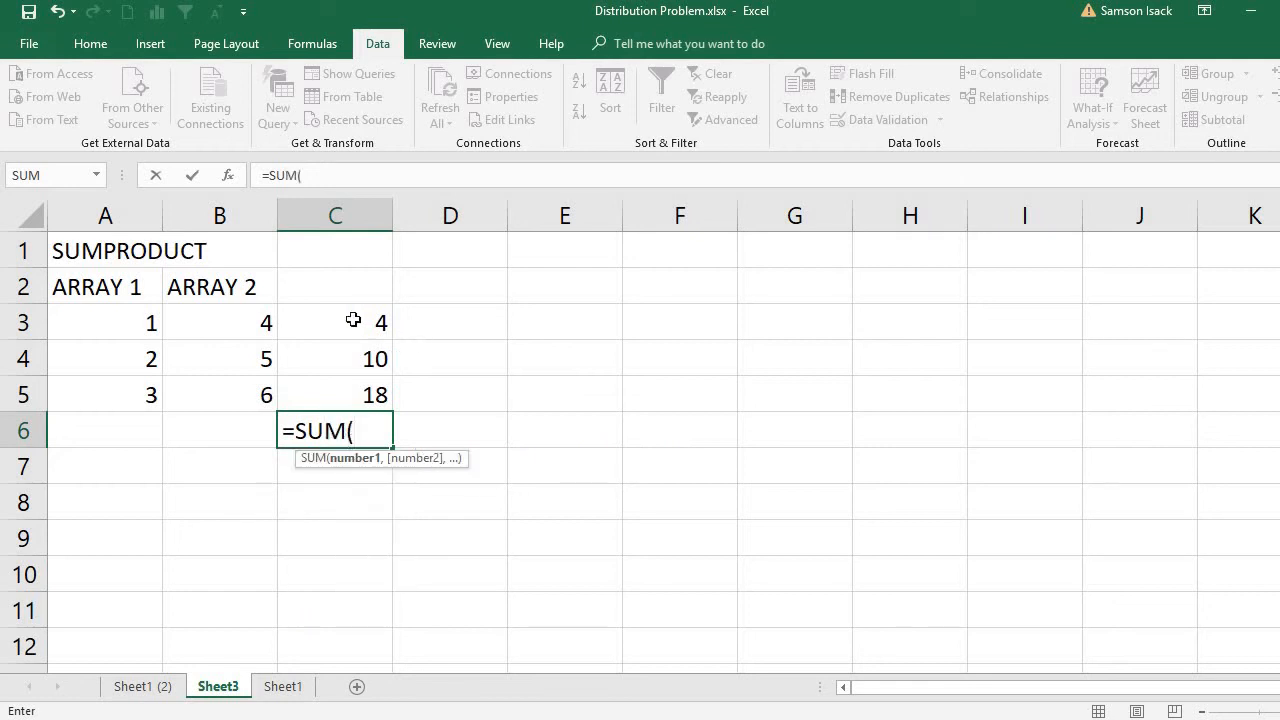
left_click_drag(353, 320, 363, 386)
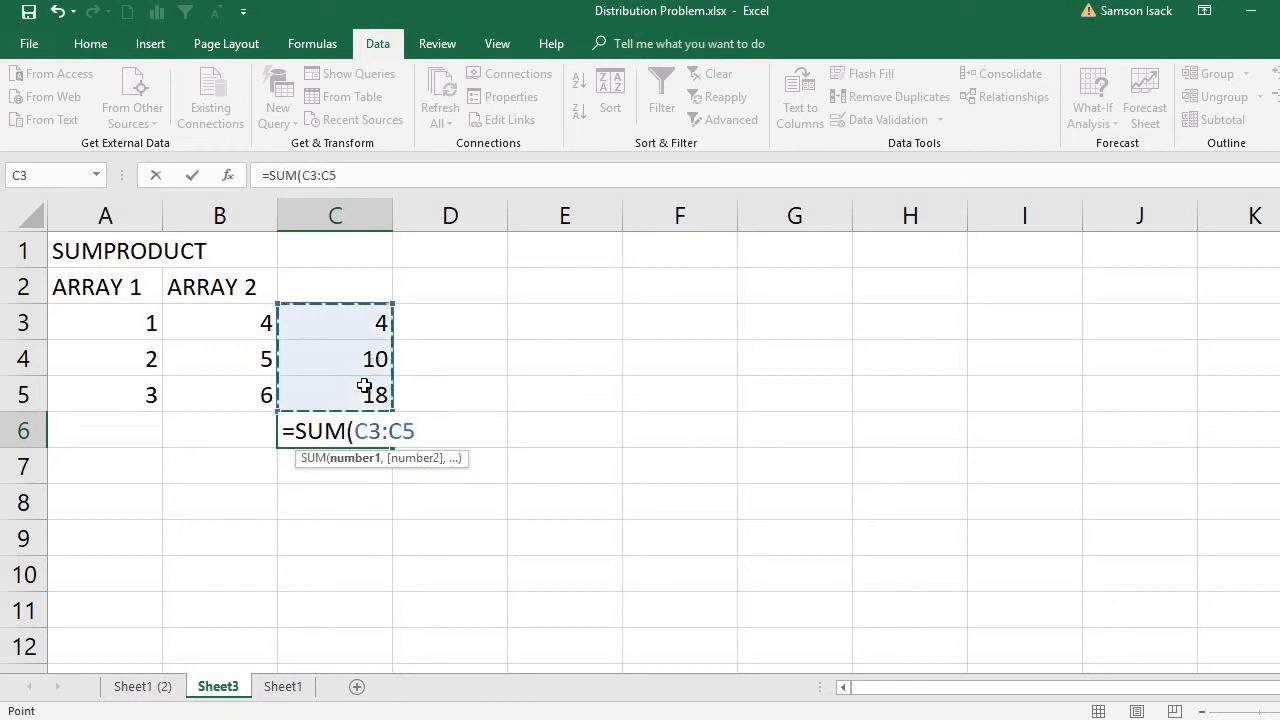
type(")")
key("Return")
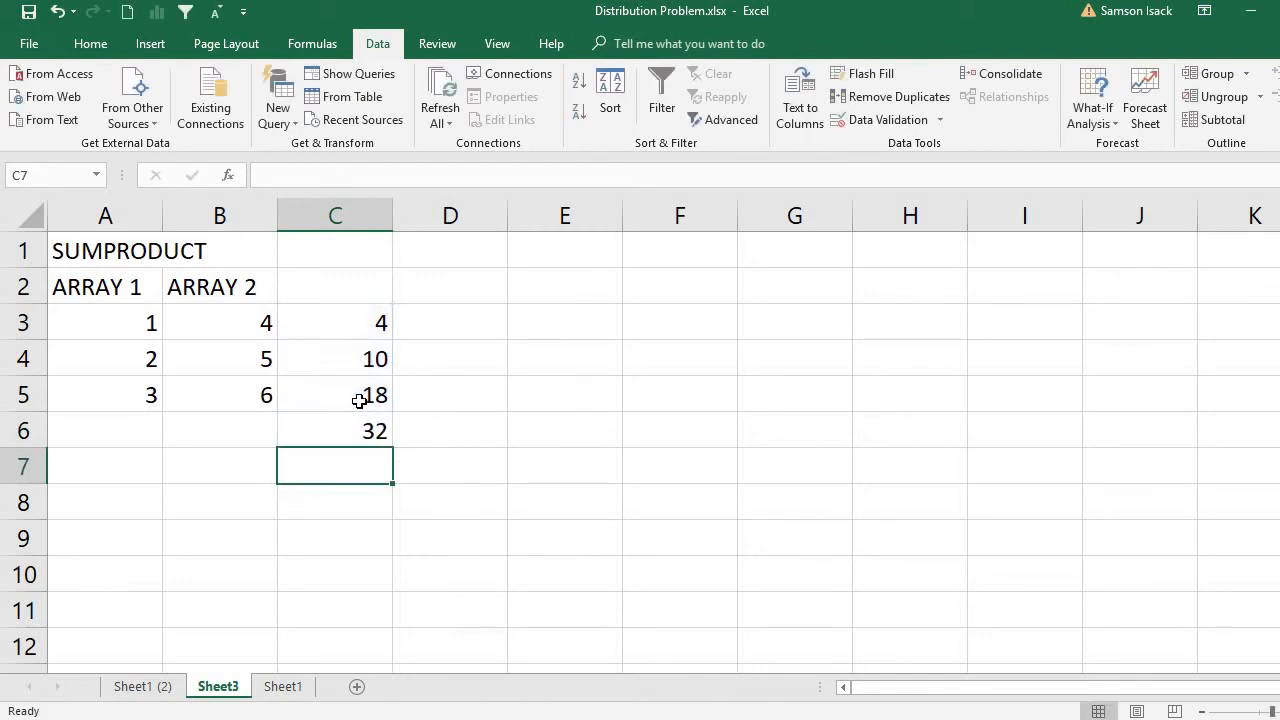
left_click(352, 423)
Enter =SUMPRODUCT(A3:A5,B3:B5) in A7 and review the result cell against both array ranges.
left_click(126, 463)
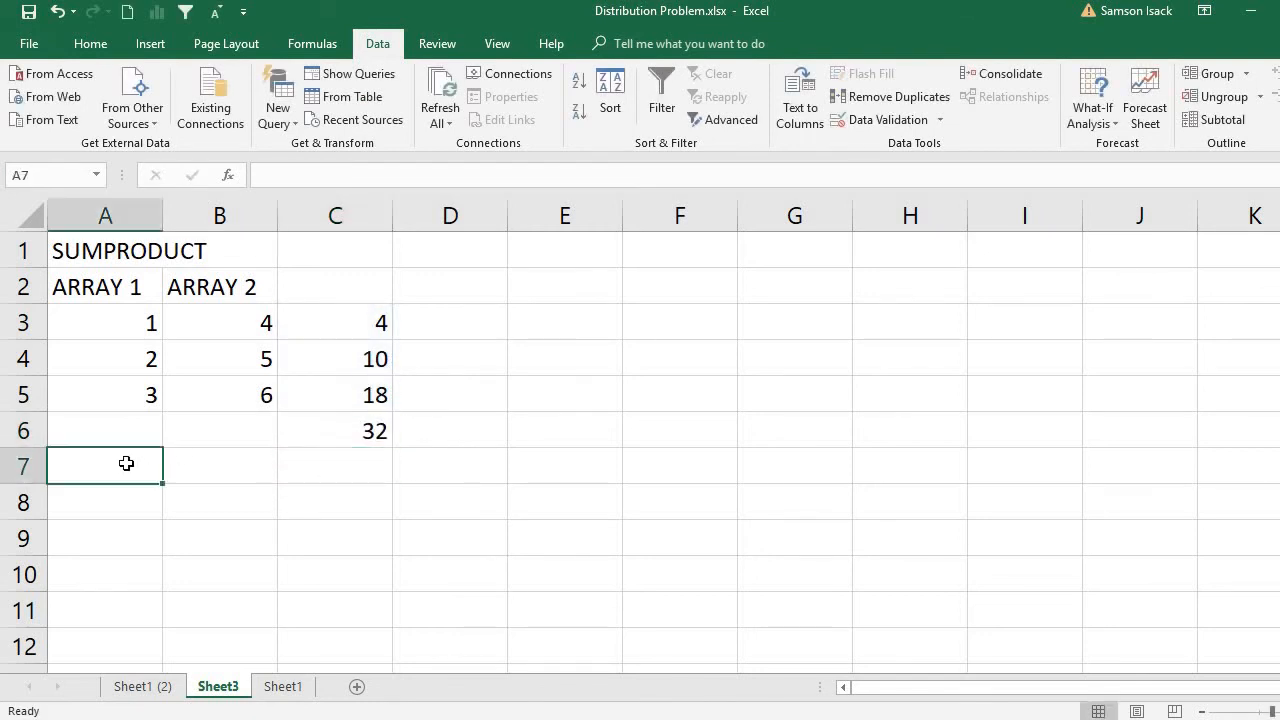
type("=")
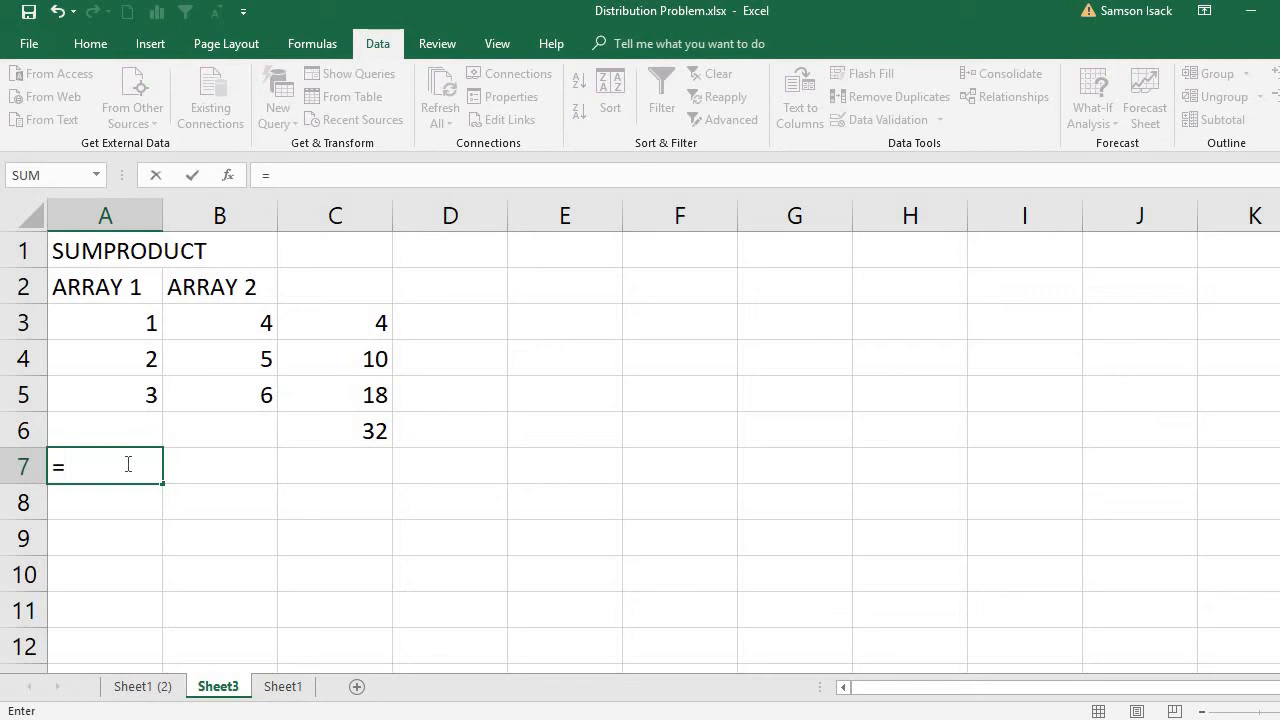
type("S")
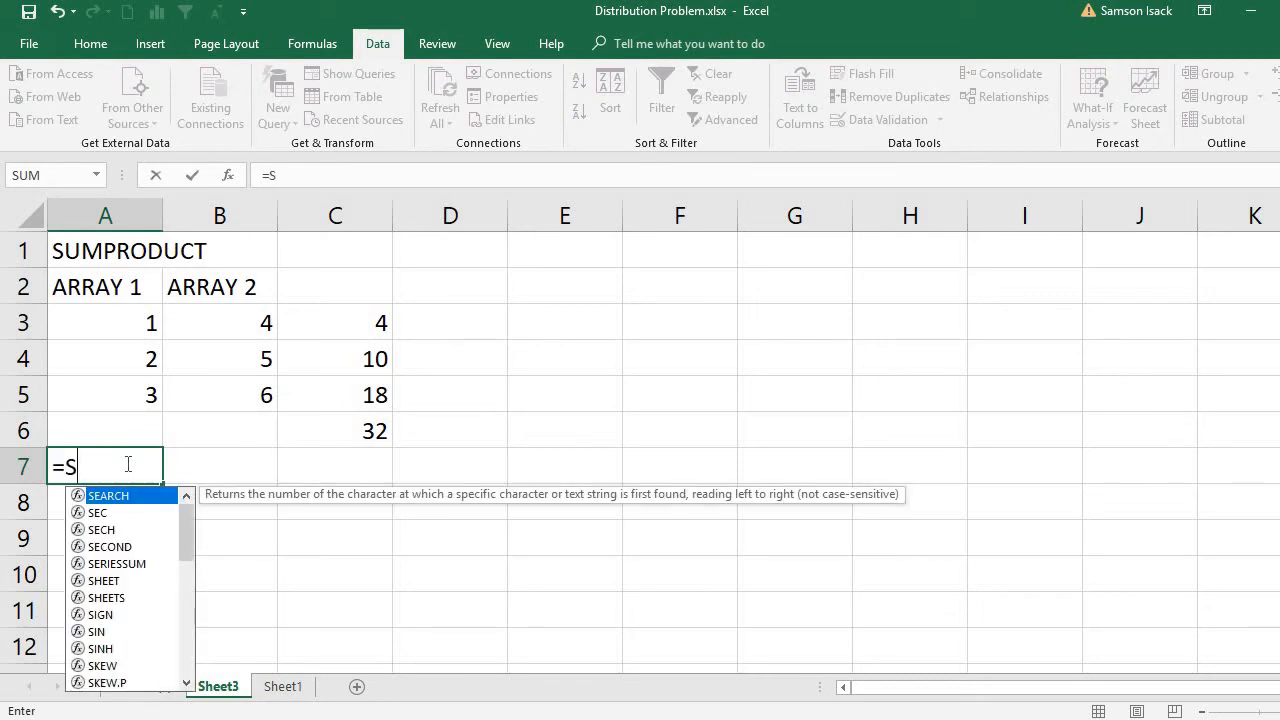
type("um")
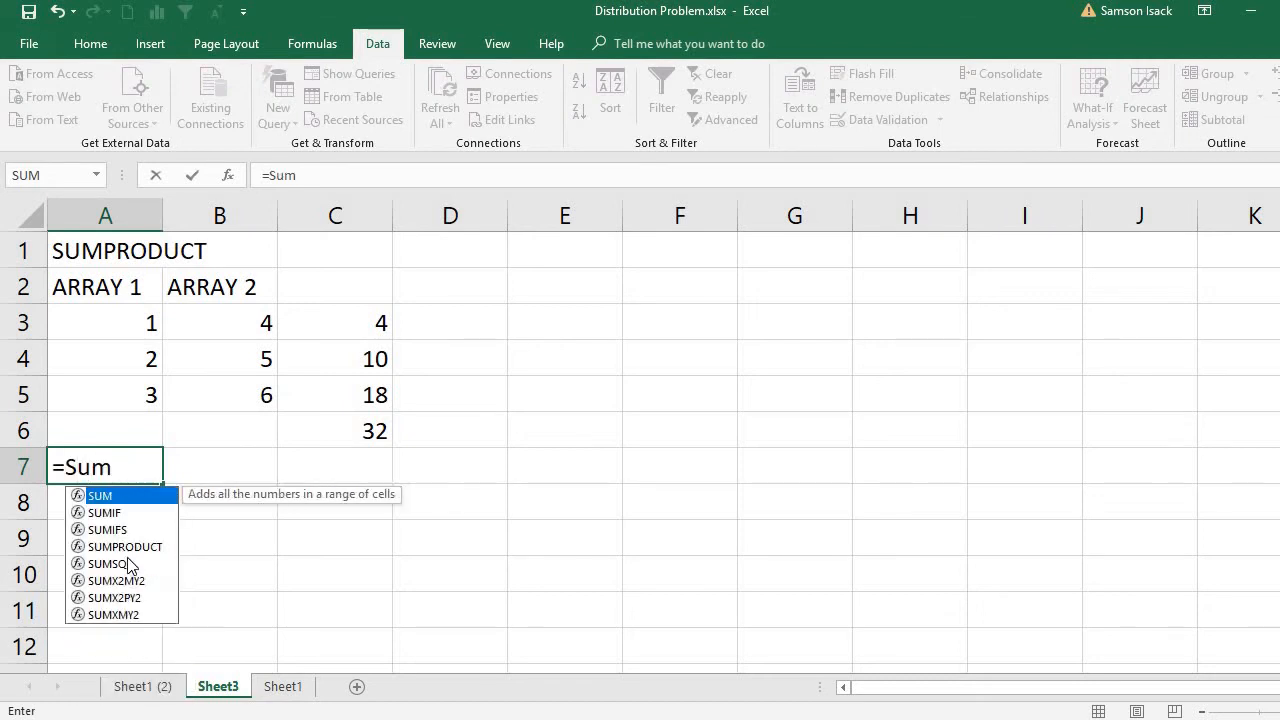
left_click(133, 546)
double_click(133, 546)
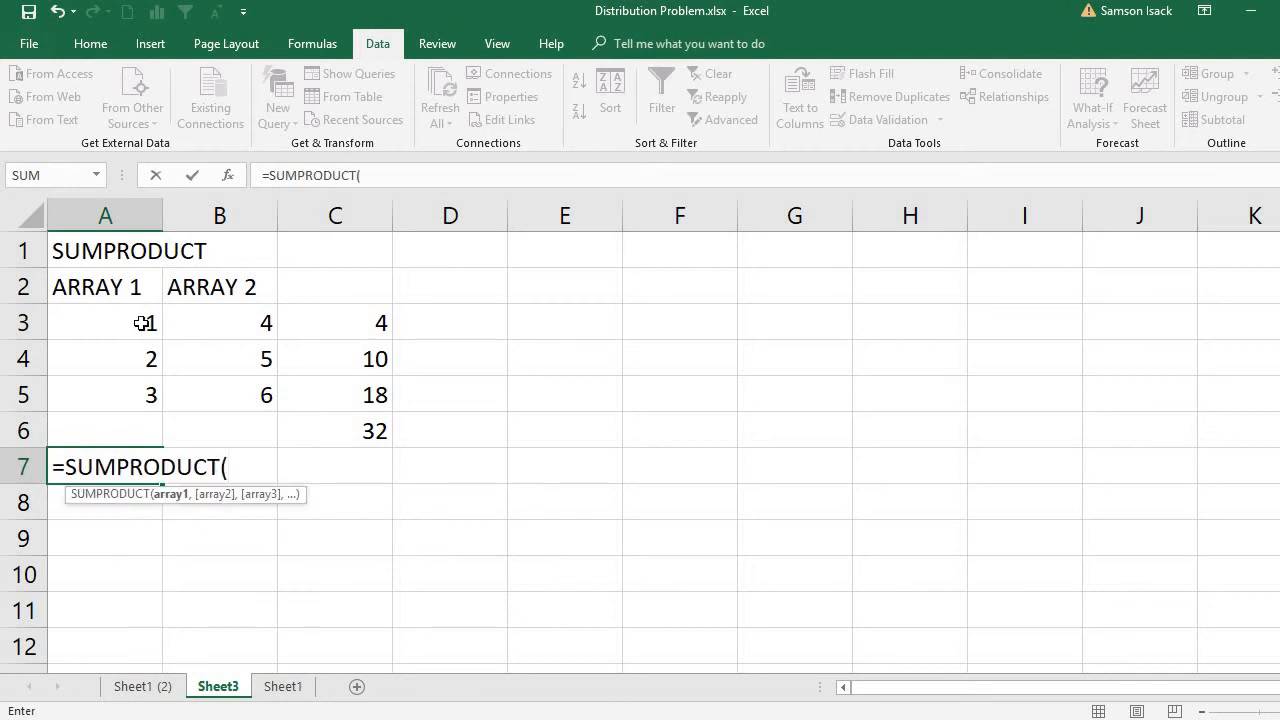
left_click_drag(140, 324, 148, 394)
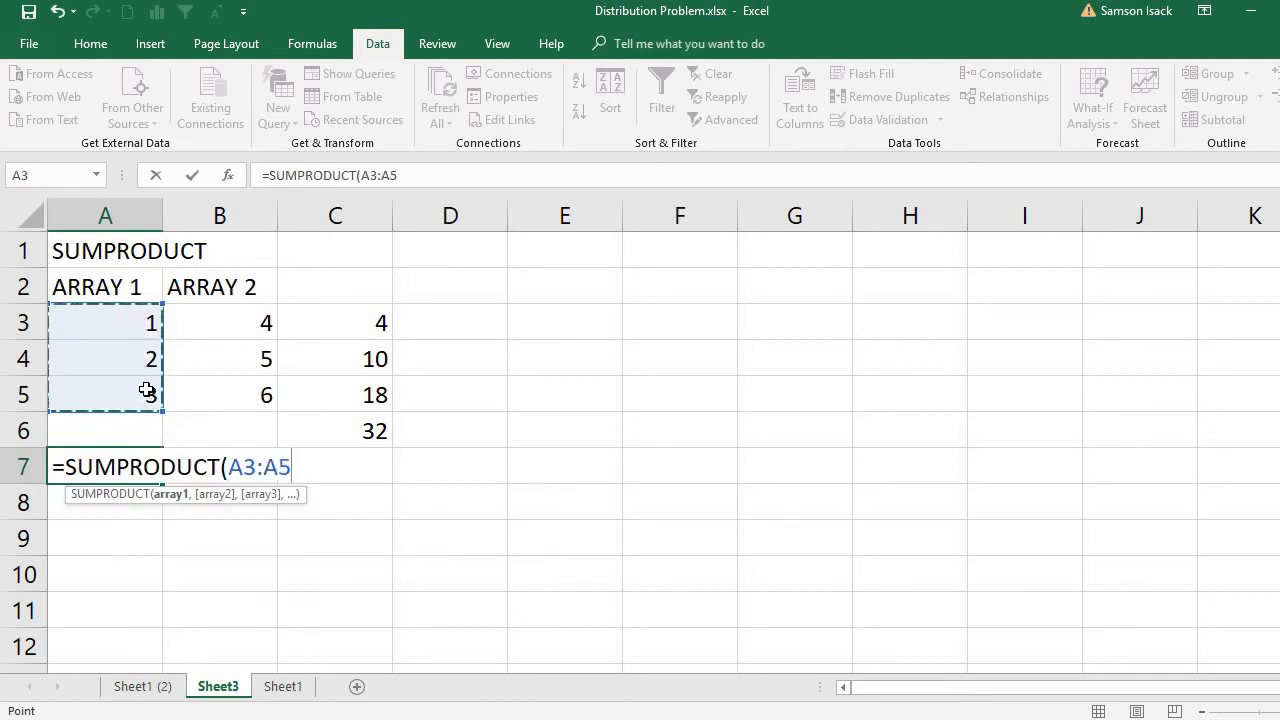
type(",")
left_click_drag(238, 332, 243, 383)
type(")")
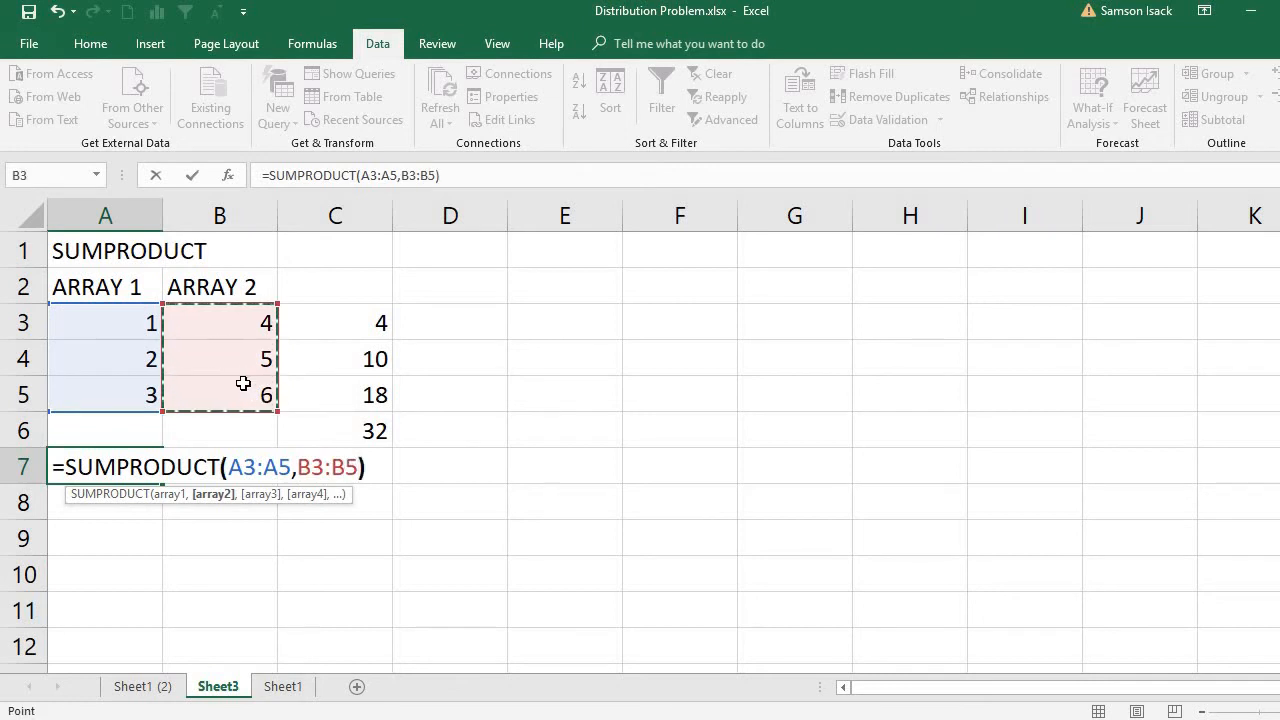
key("Return")
left_click(126, 472)
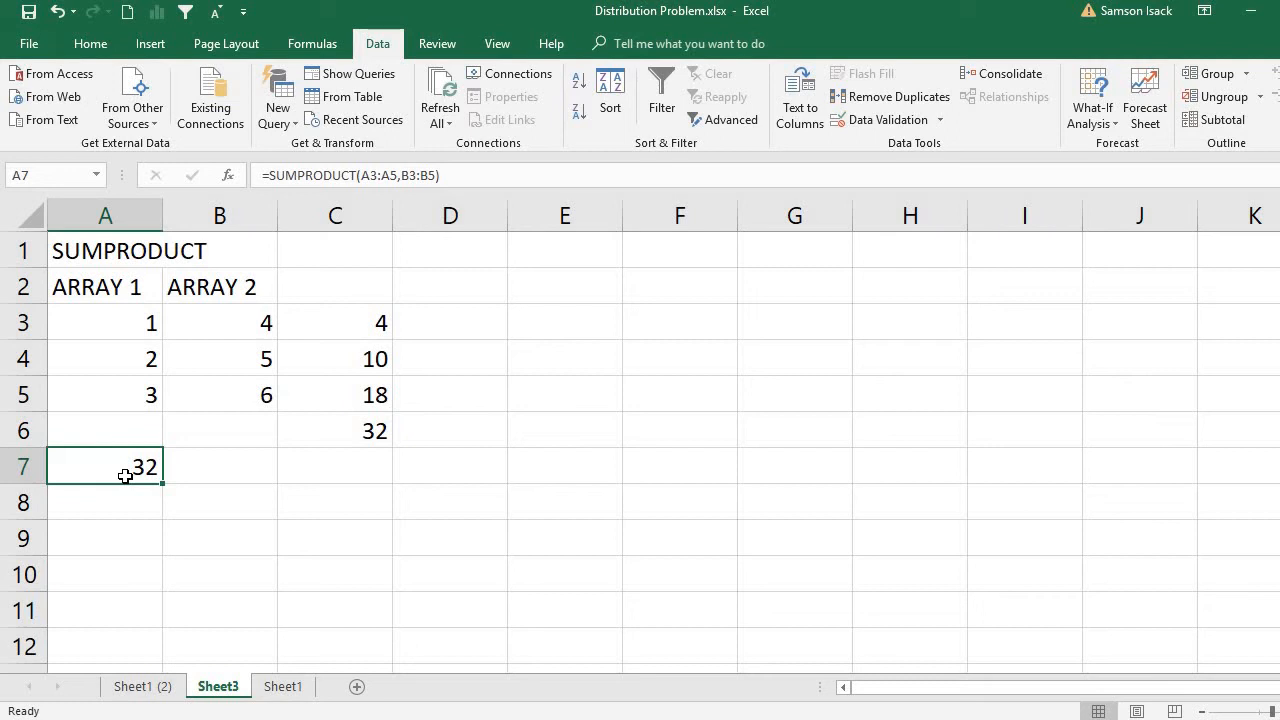
left_click_drag(122, 320, 135, 392)
left_click_drag(243, 320, 251, 385)
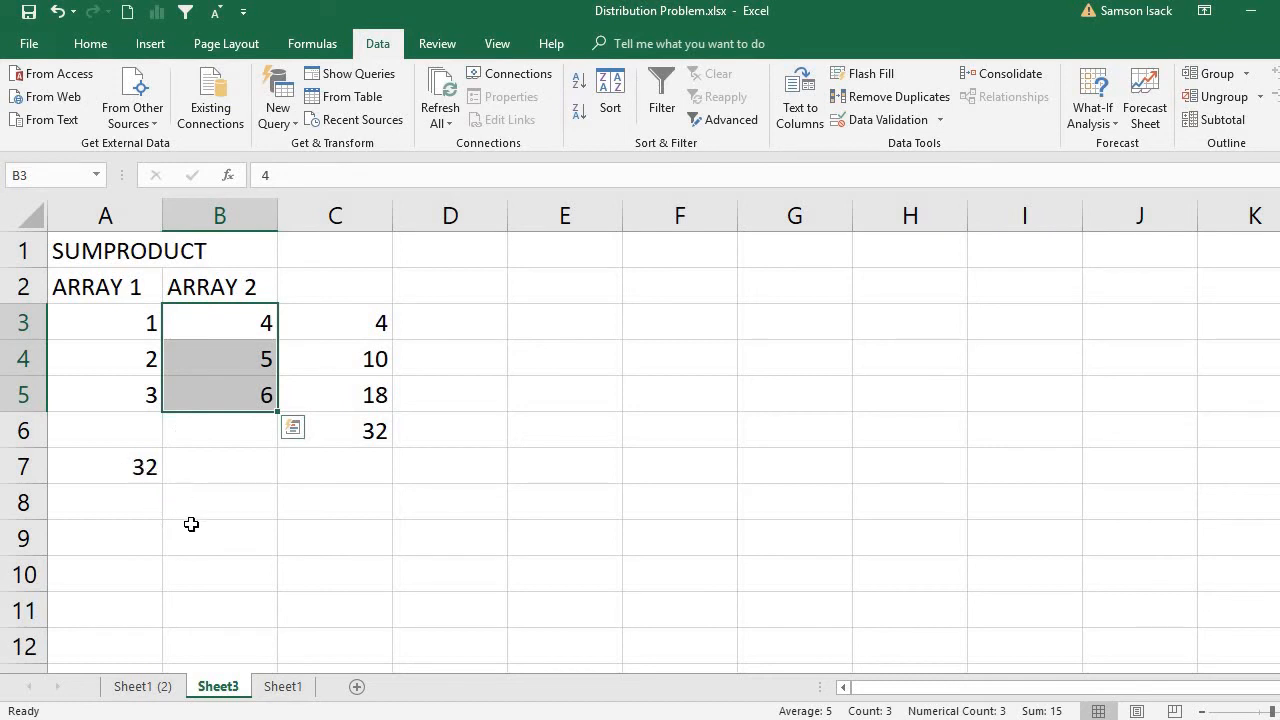
Return to Sheet1 (2) and match shipment cell J5 with Plant A's DC 1 unit cost in C5.
left_click(160, 689)
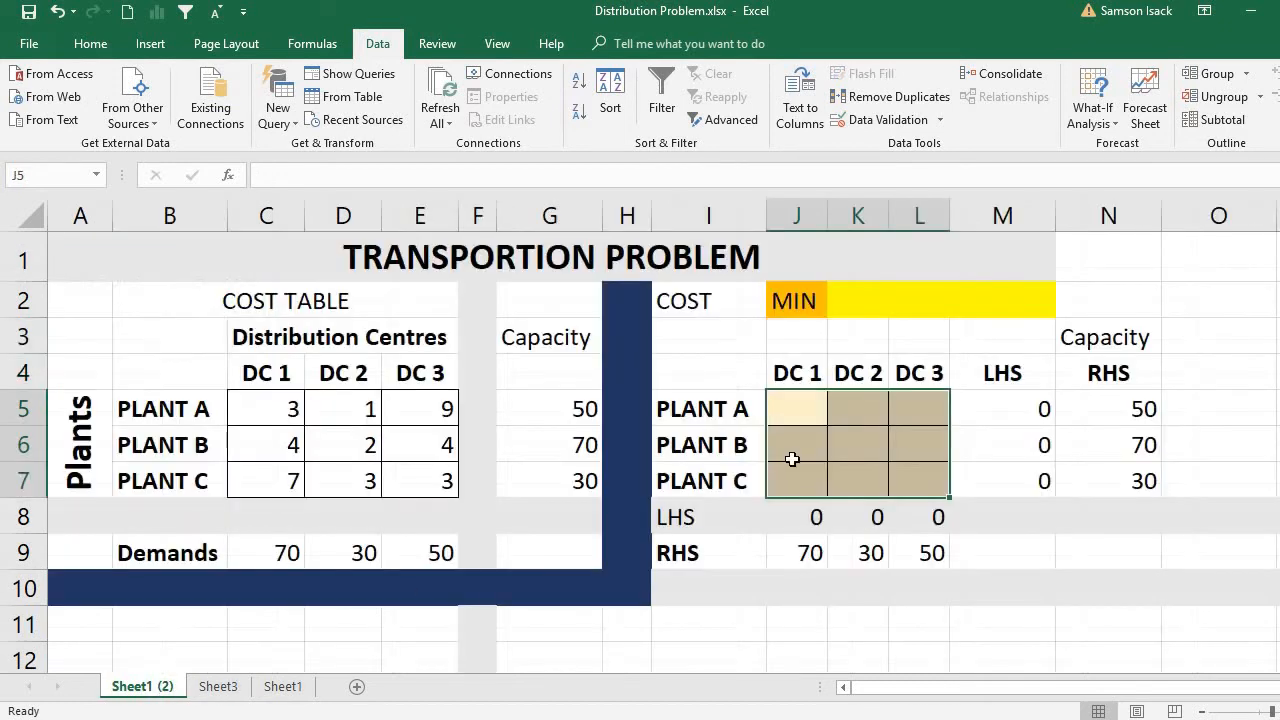
left_click(800, 417)
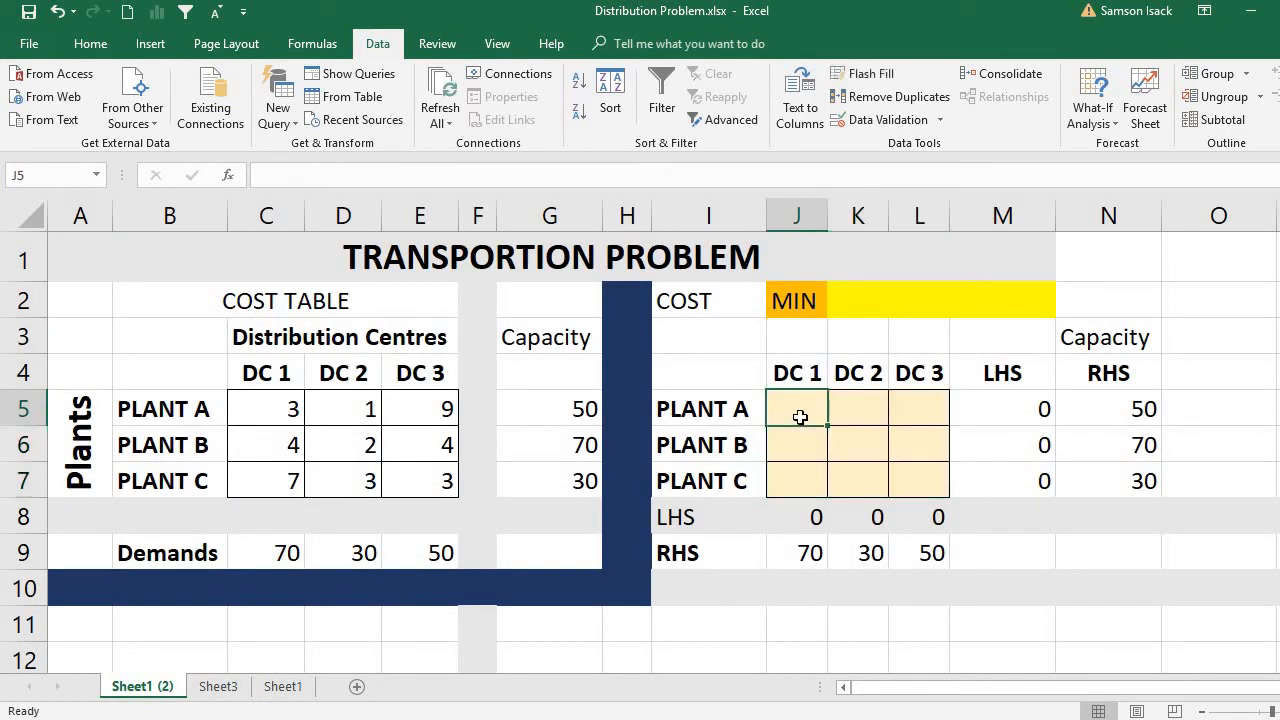
left_click(281, 409)
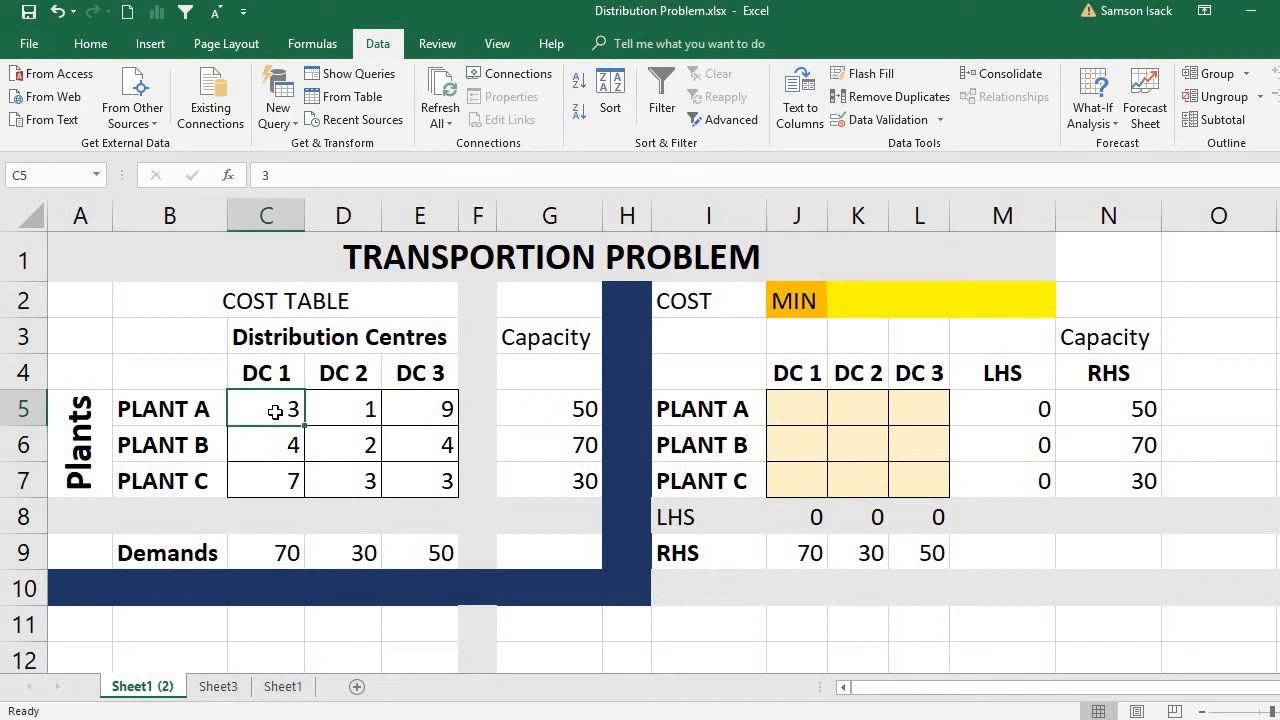
Match shipment cell K5 with Plant A's DC 2 unit cost in D5.
left_click(803, 413)
left_click(368, 418)
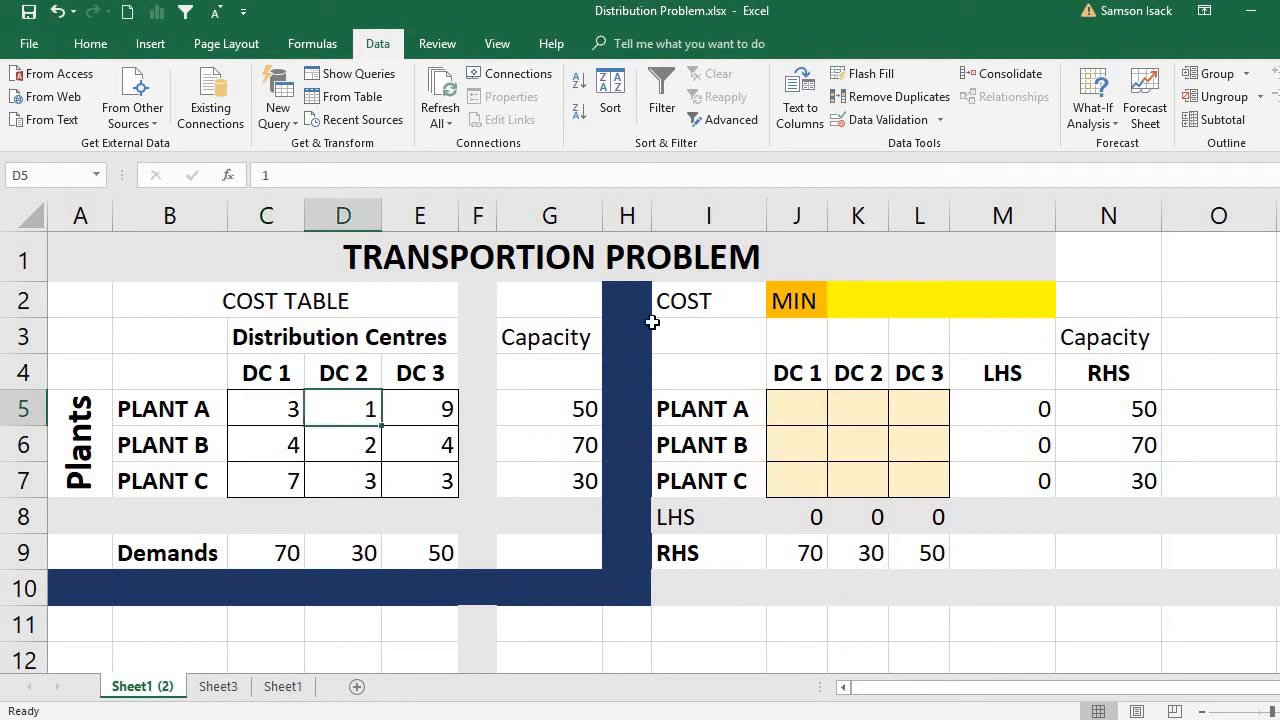
left_click(870, 409)
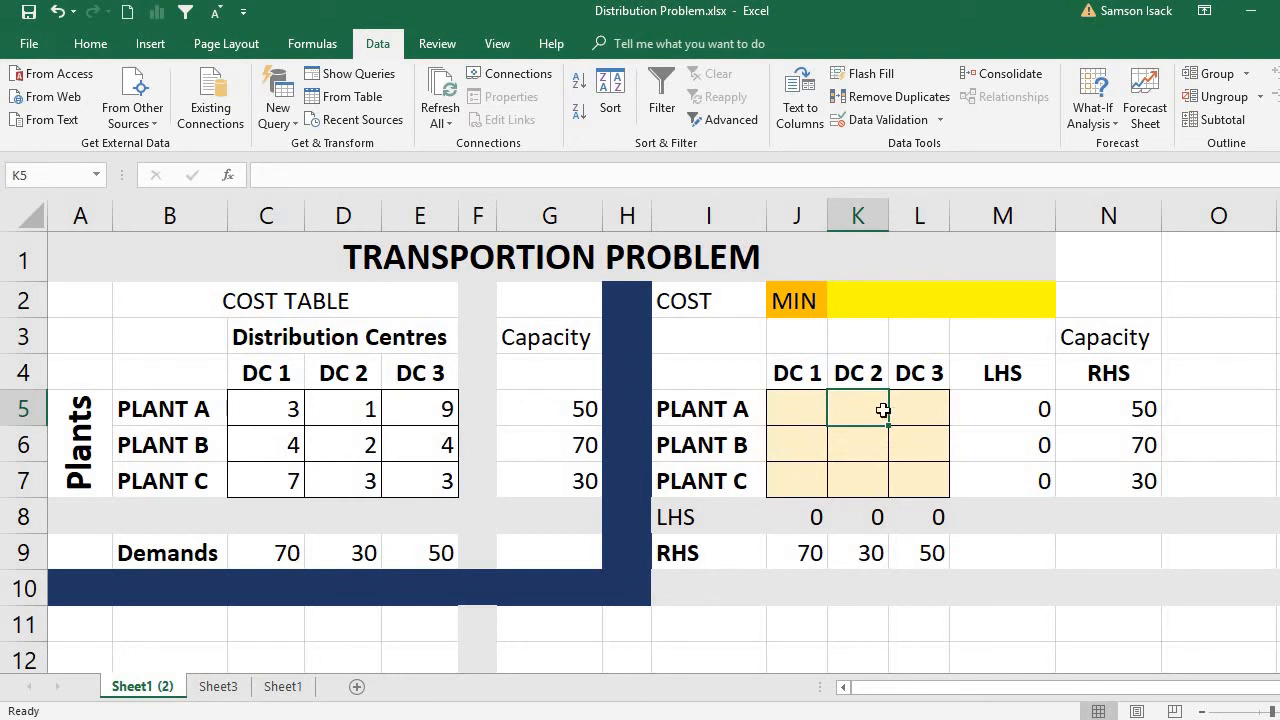
Enter the total cost formula =SUMPRODUCT(C5:E7,J5:L7) in the yellow MIN cell K2.
double_click(853, 304)
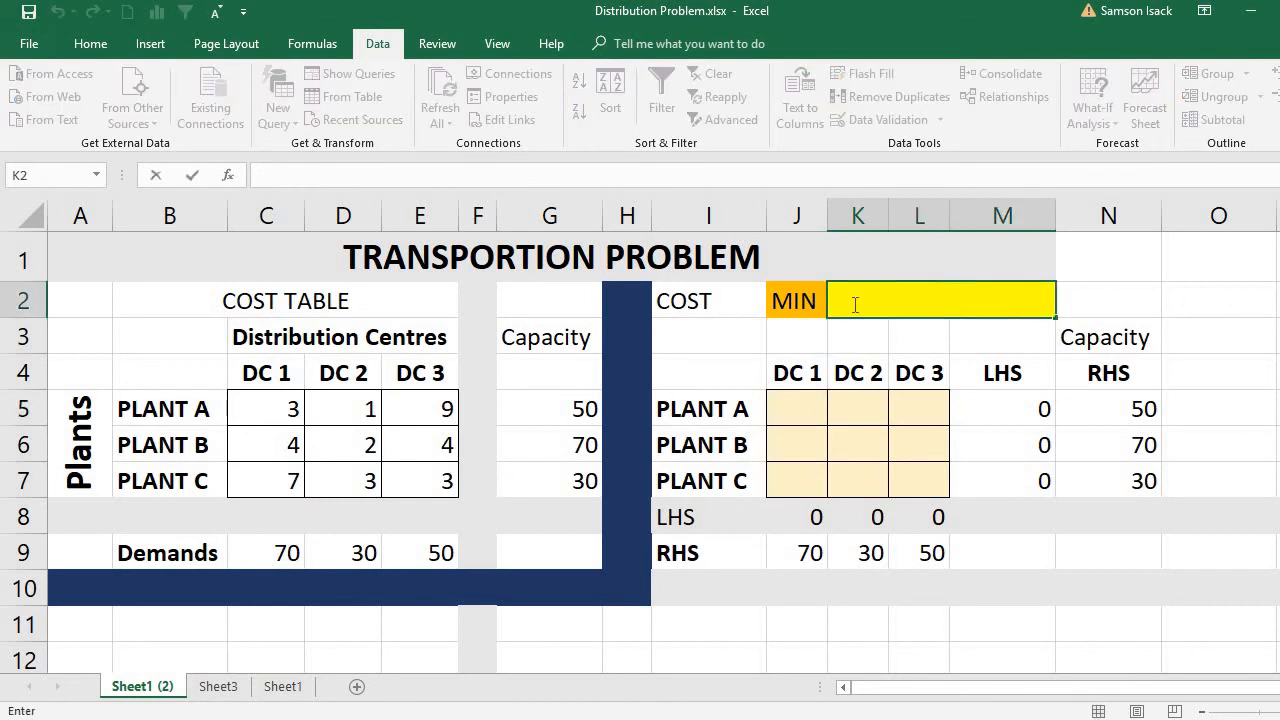
type("=sum")
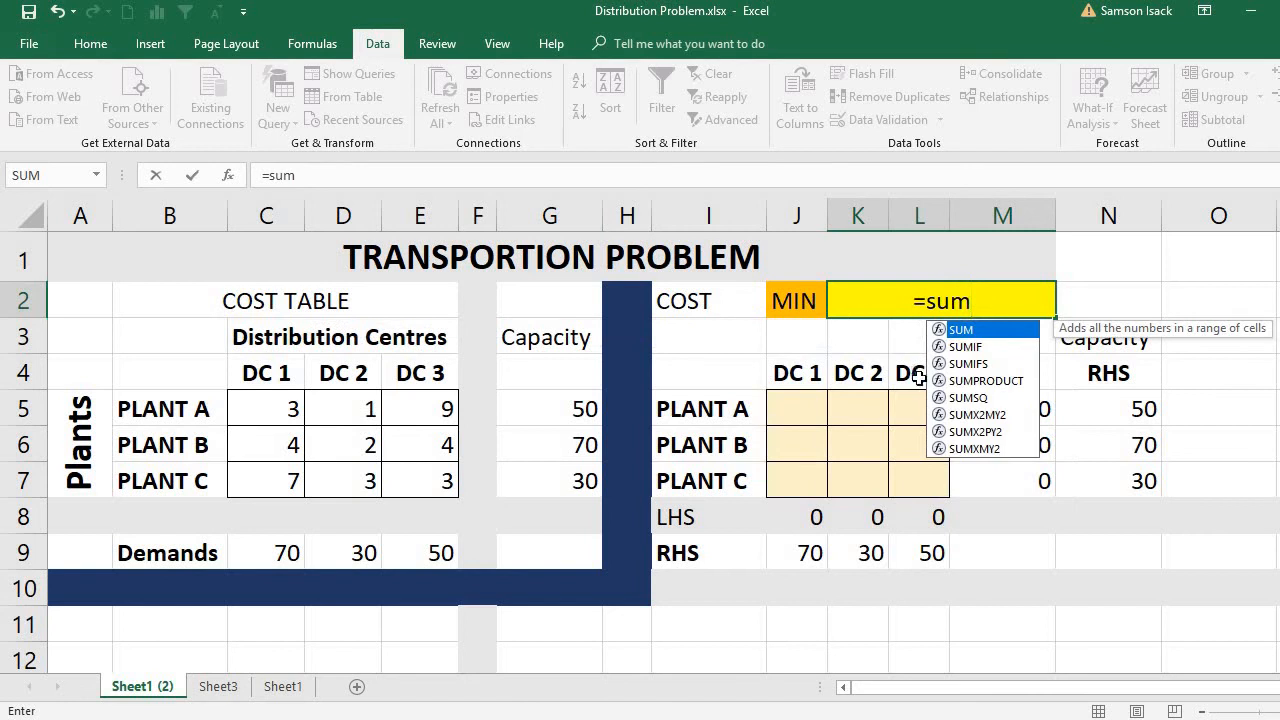
double_click(975, 380)
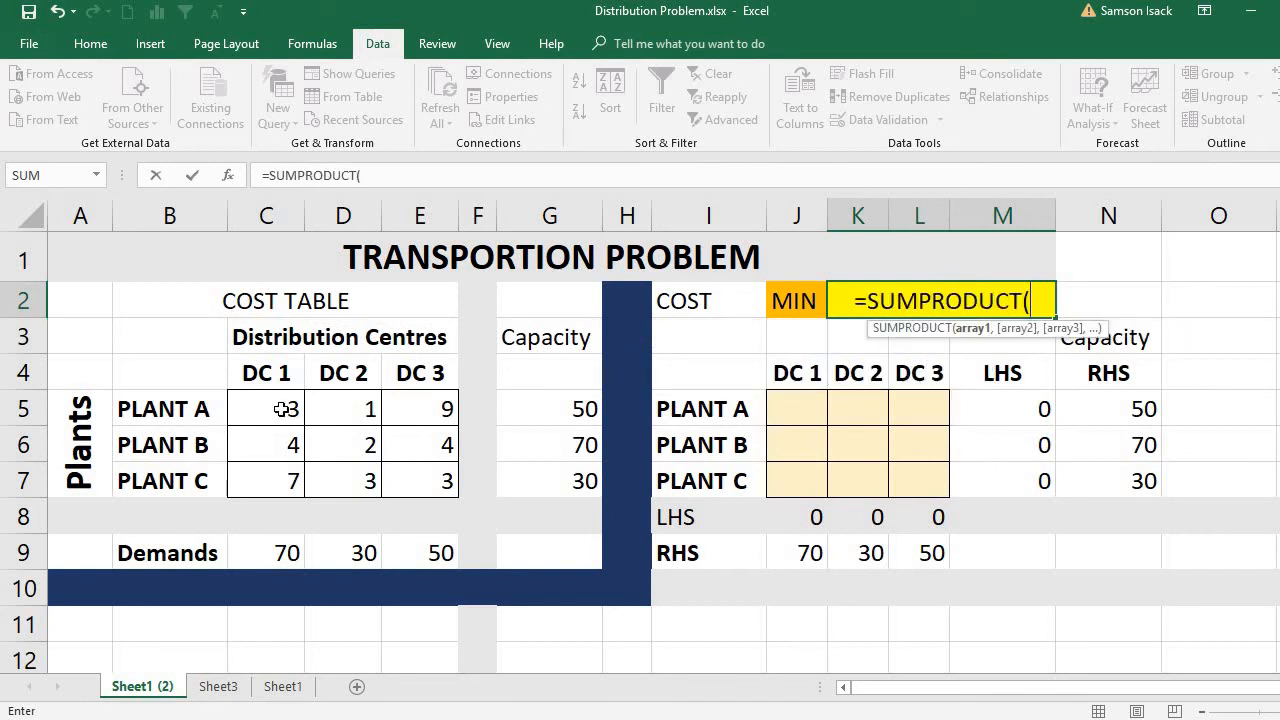
left_click_drag(285, 409, 413, 470)
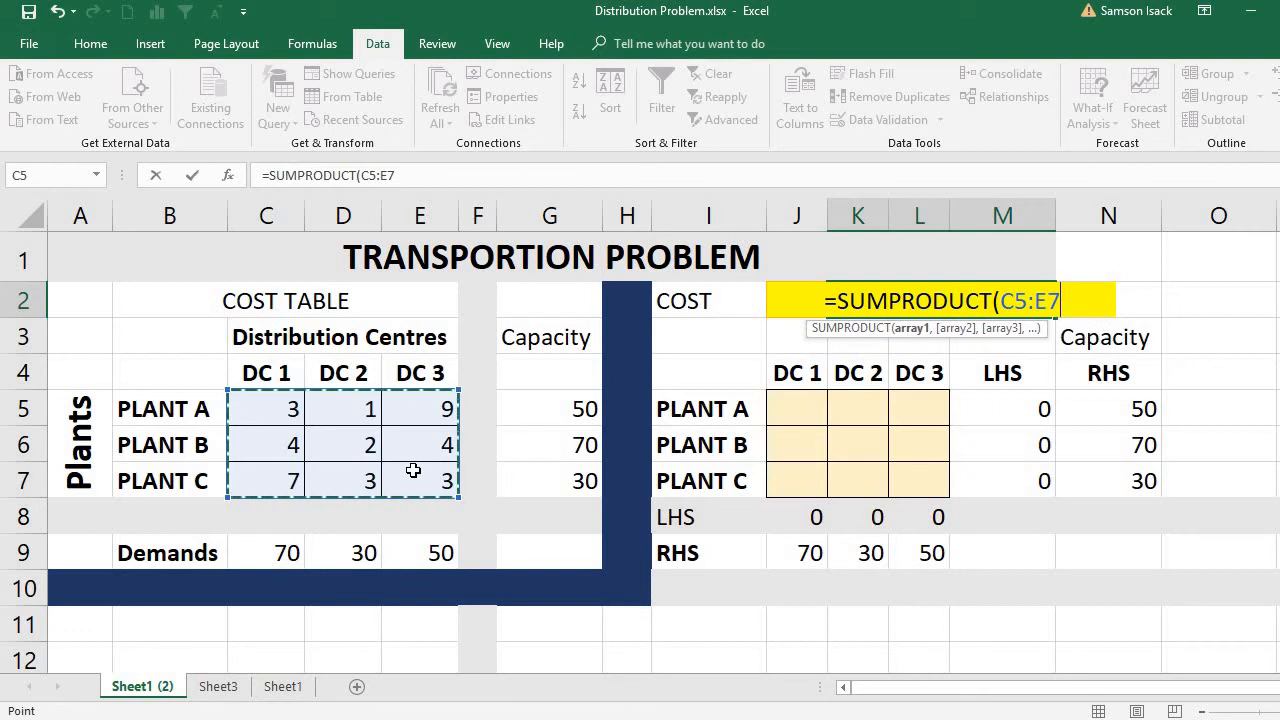
type(",")
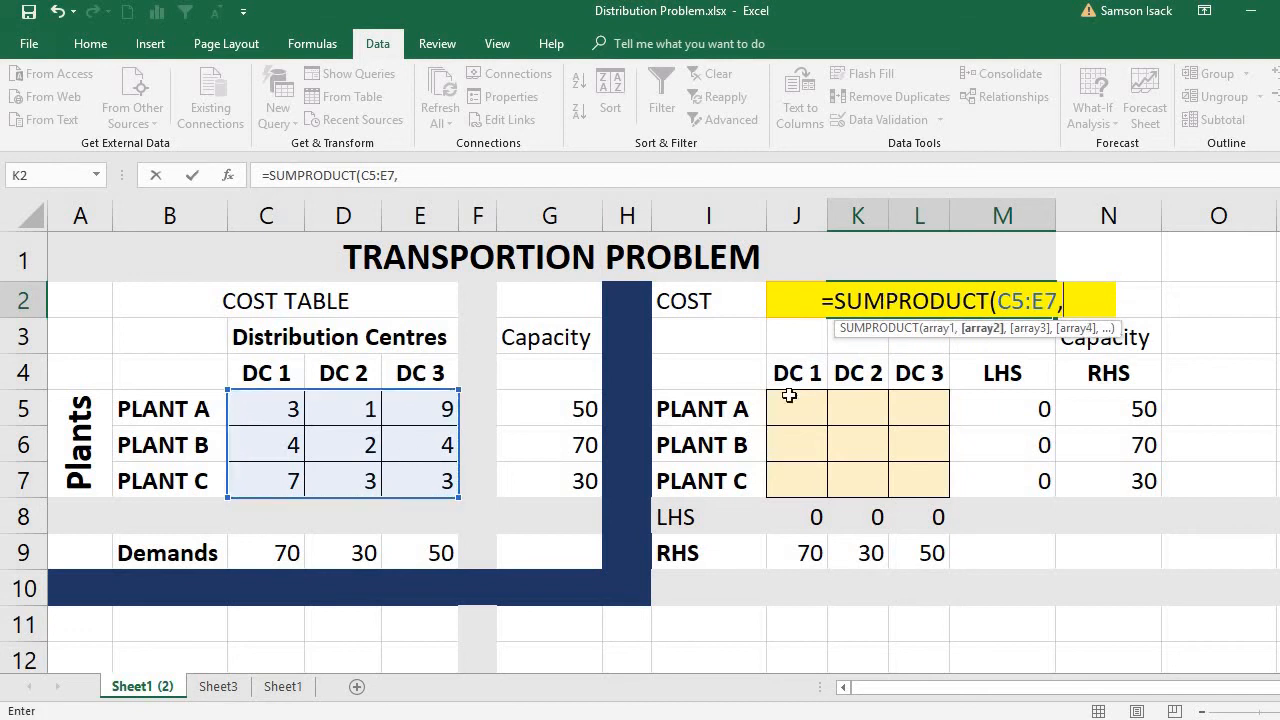
left_click_drag(807, 402, 925, 487)
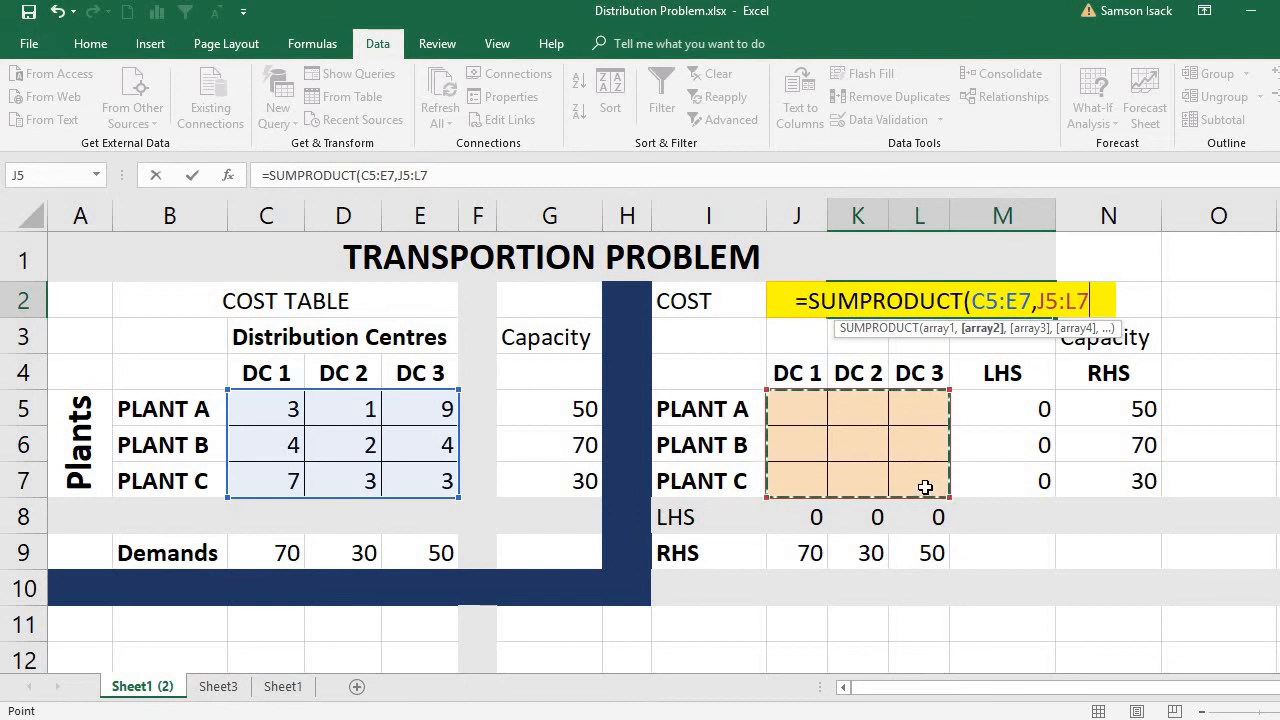
type(")")
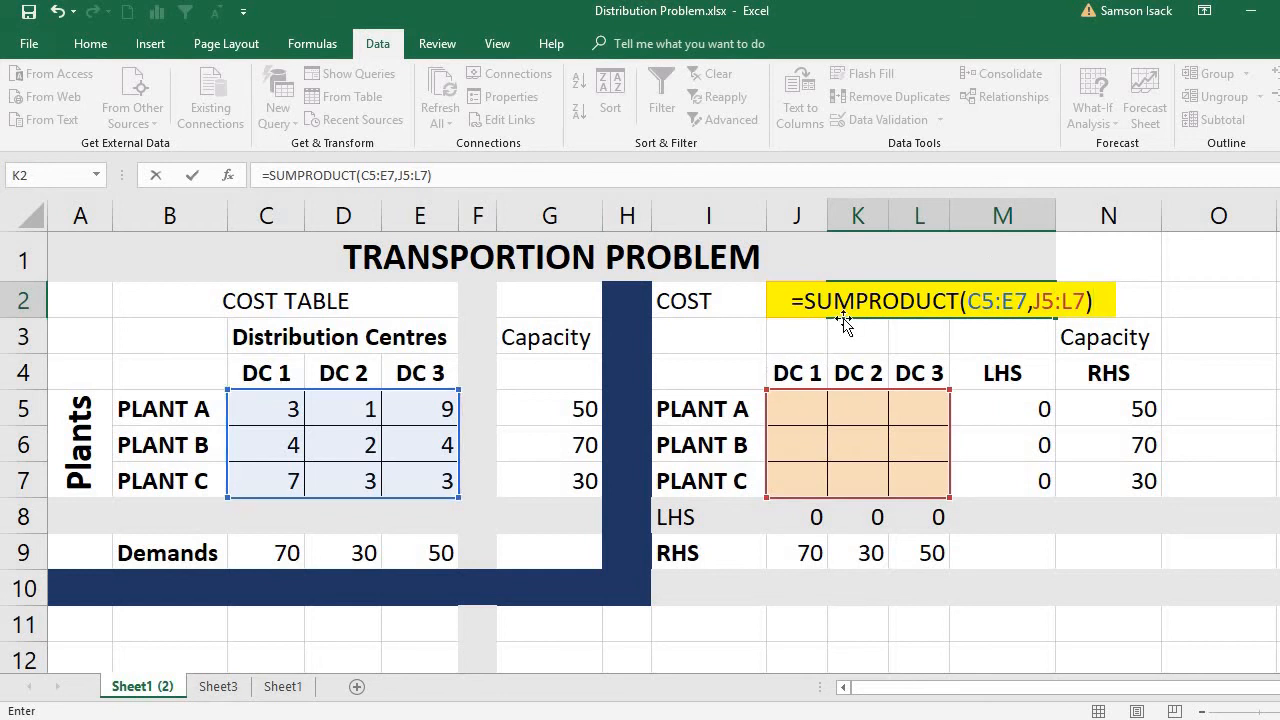
key("ctrl+Return")
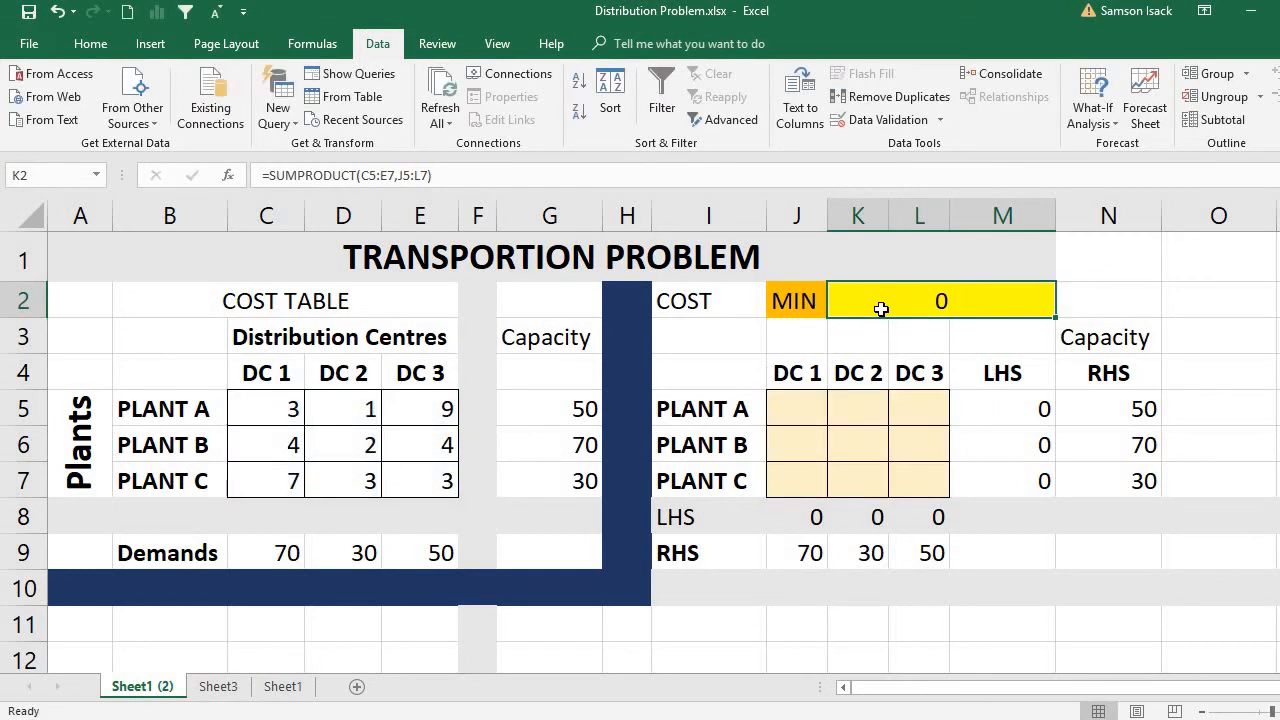
key("Return")
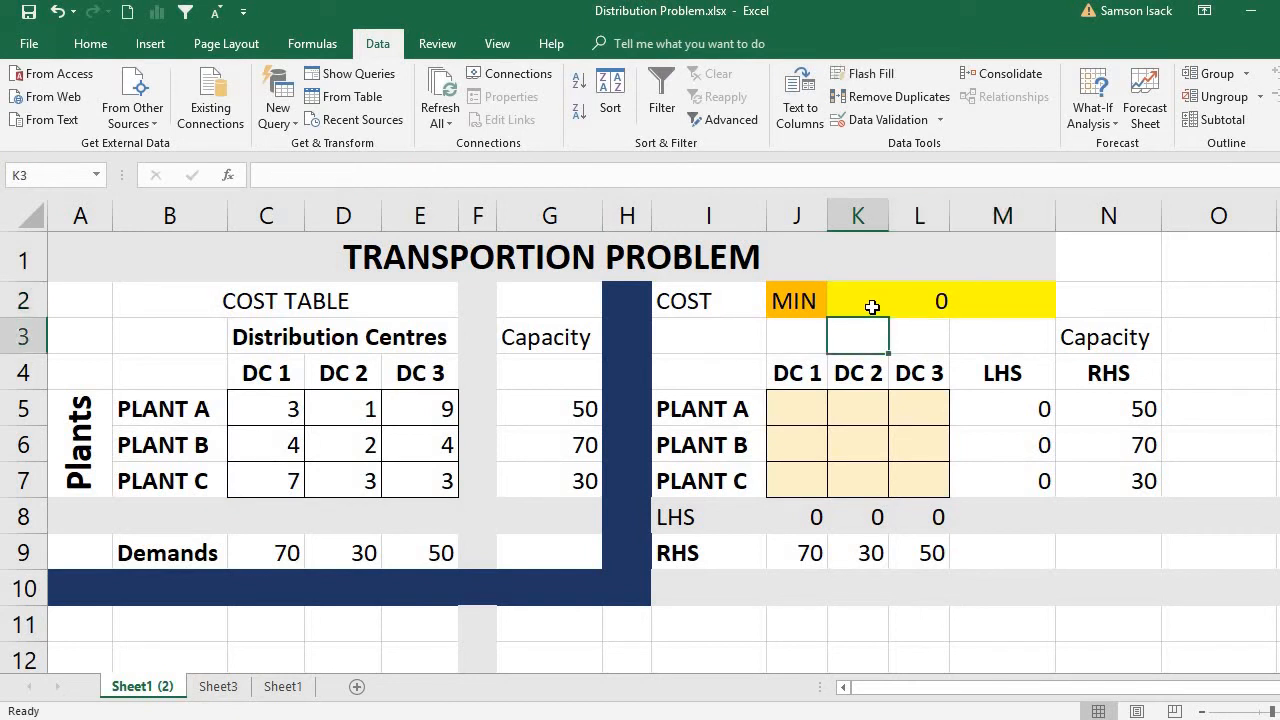
left_click(872, 306)
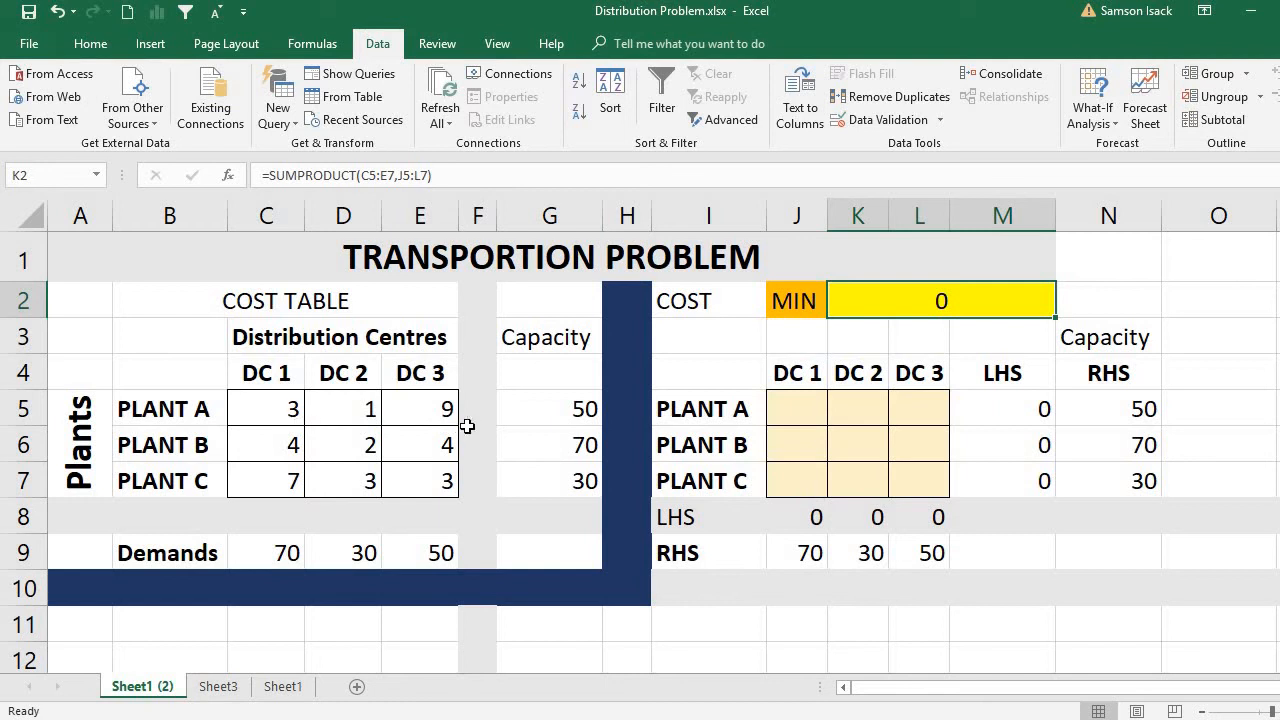
Try writing the cost longhand in N2 as =C5*J5+D5*K5+, pairing each unit cost with its shipment cell.
left_click(1090, 304)
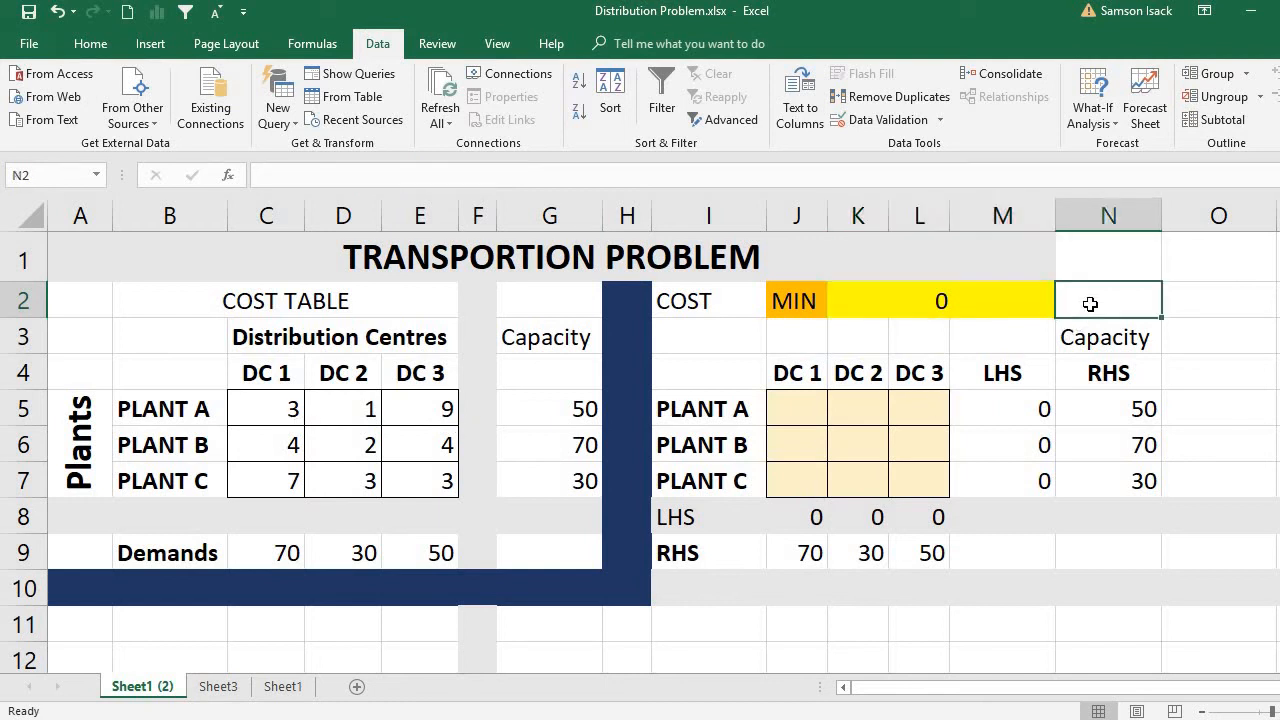
type("=")
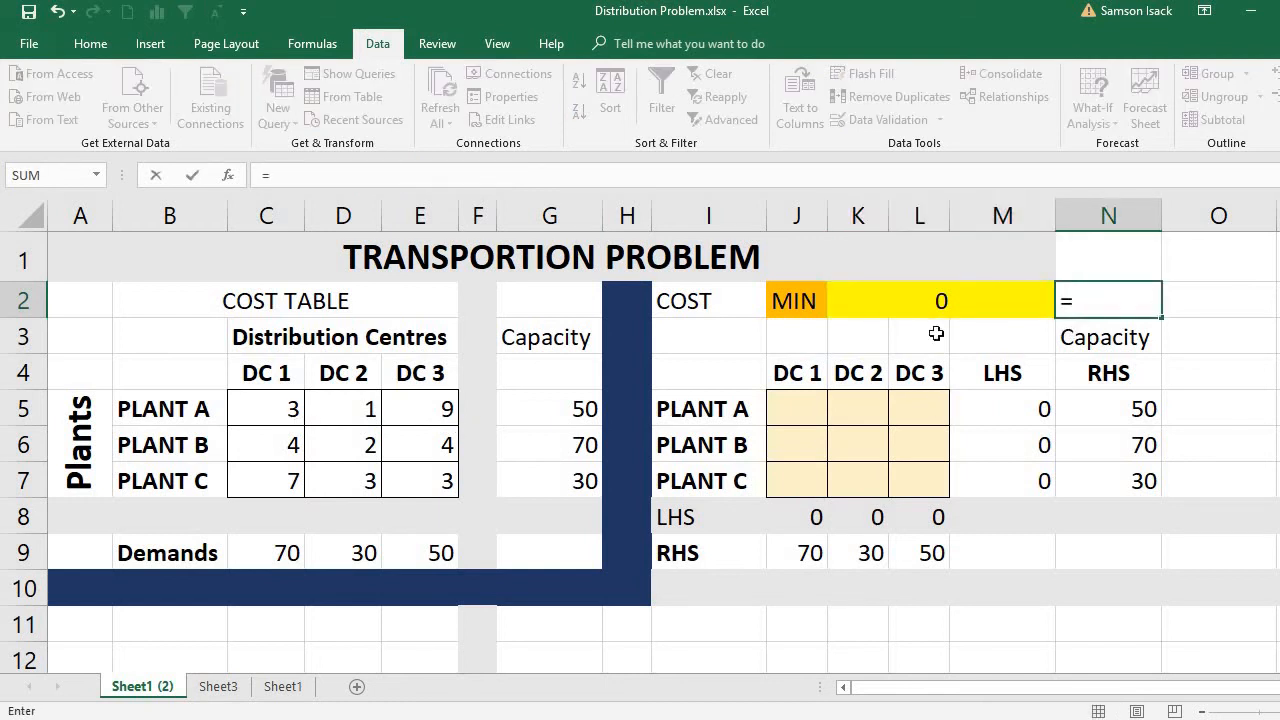
left_click(268, 402)
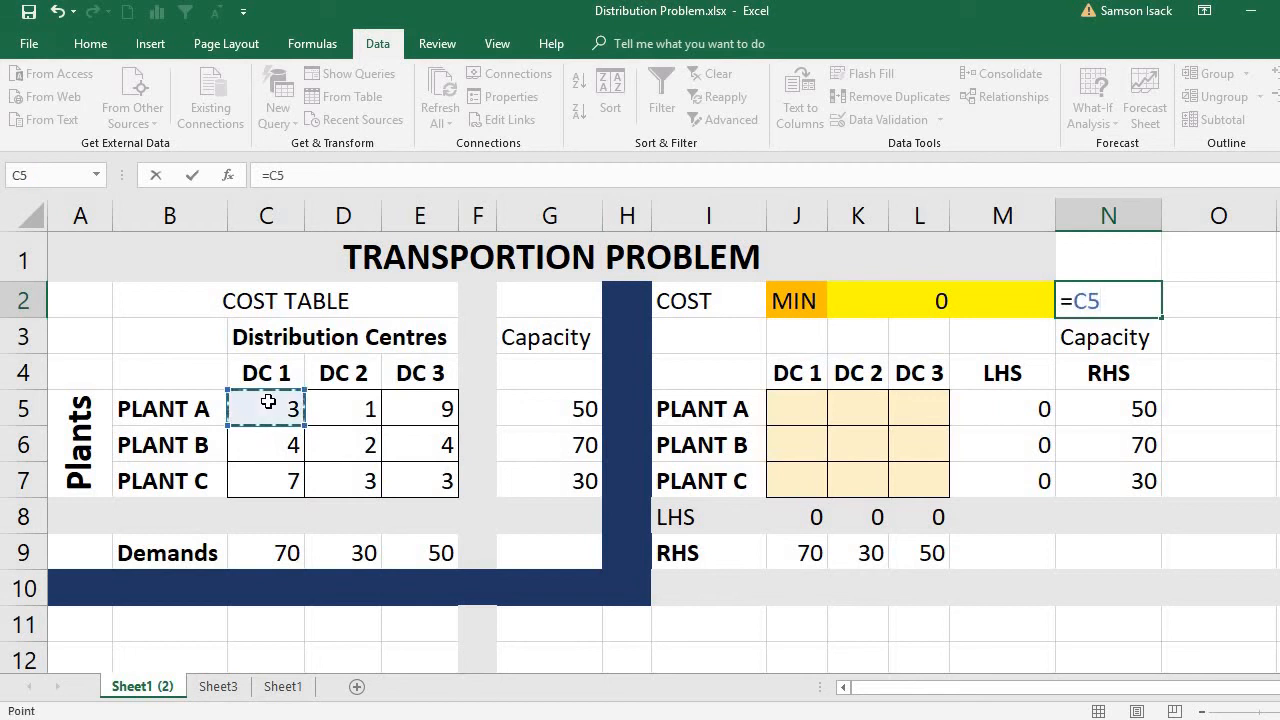
type(")")
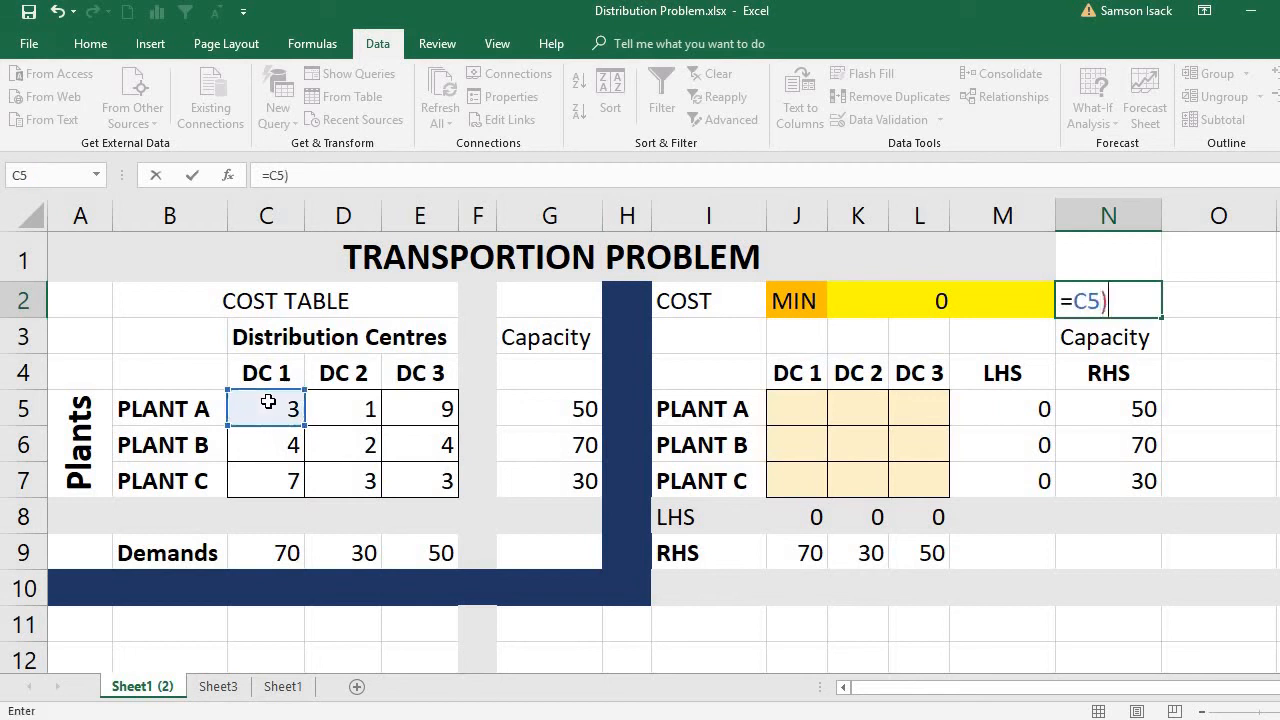
key("BackSpace")
key("BackSpace")
left_click(794, 408)
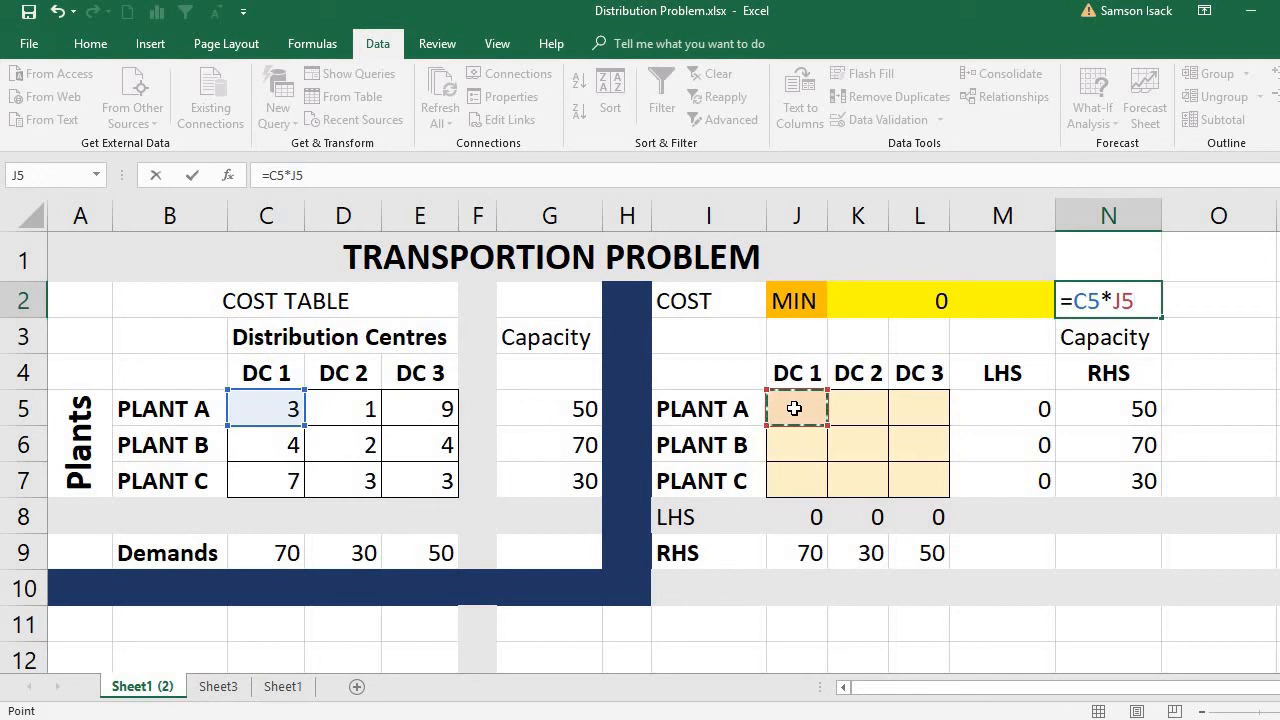
type("+")
left_click(368, 405)
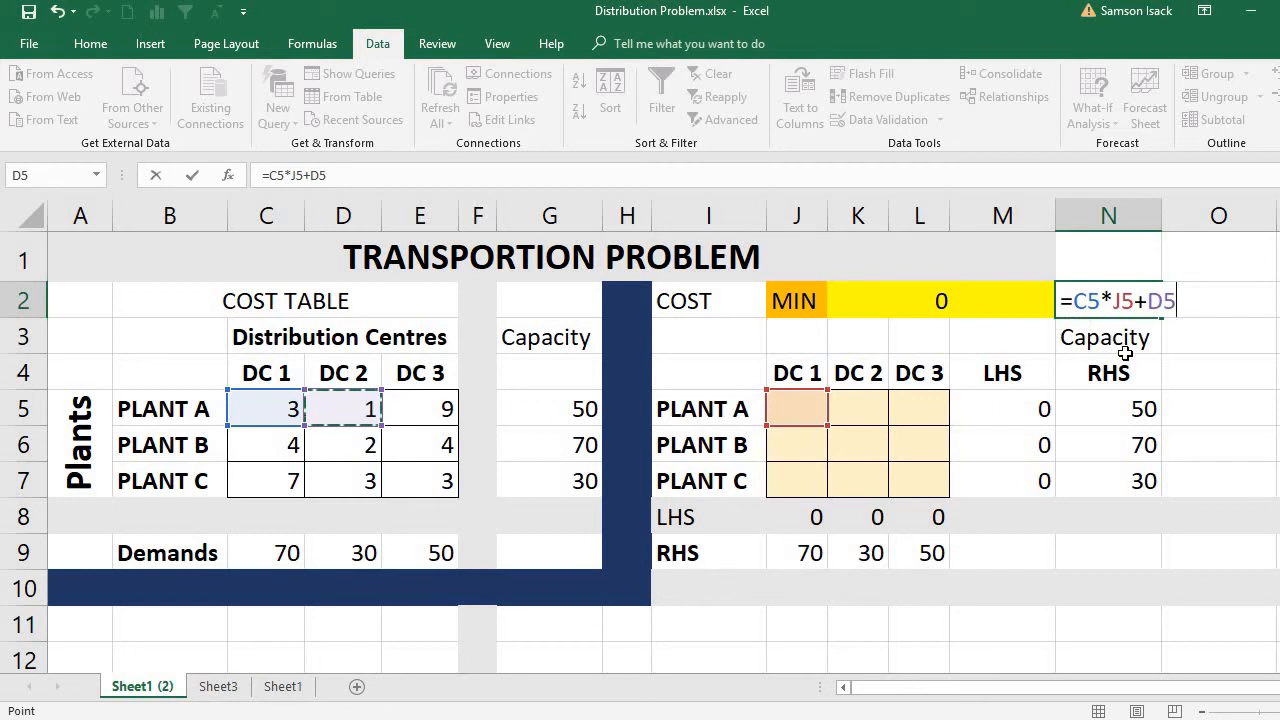
type("_")
key("BackSpace")
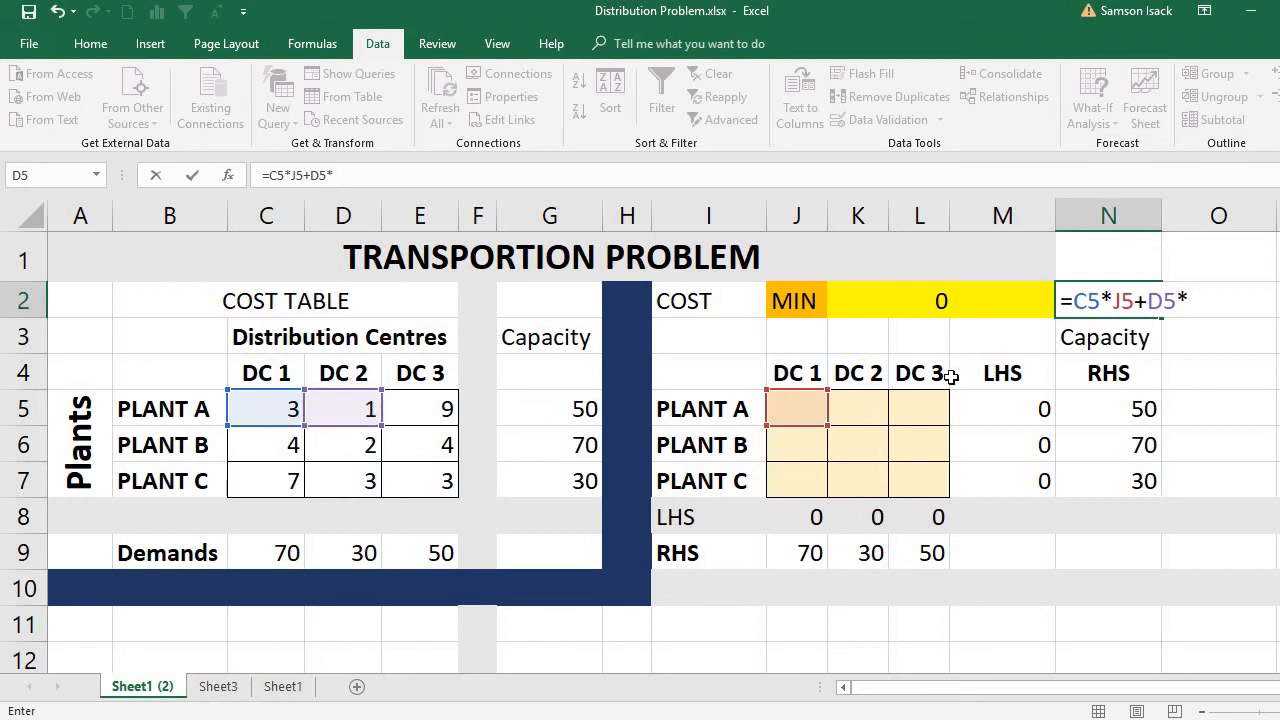
left_click(863, 412)
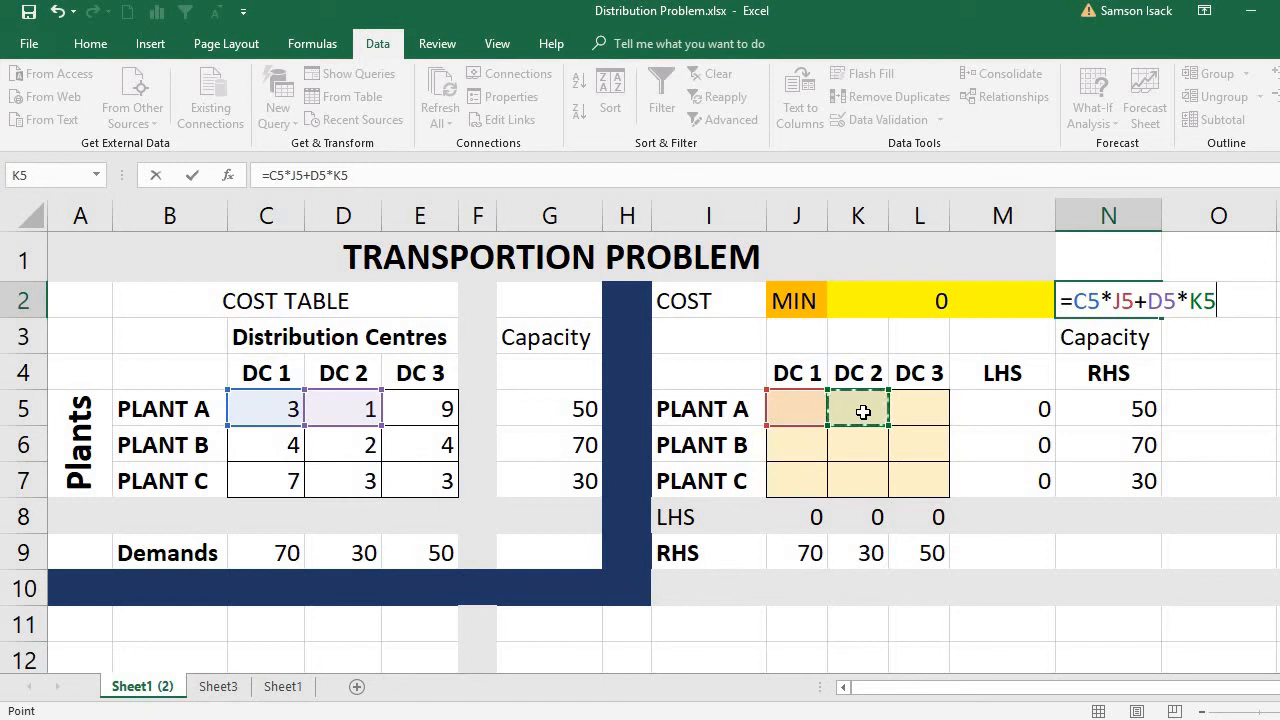
type("+")
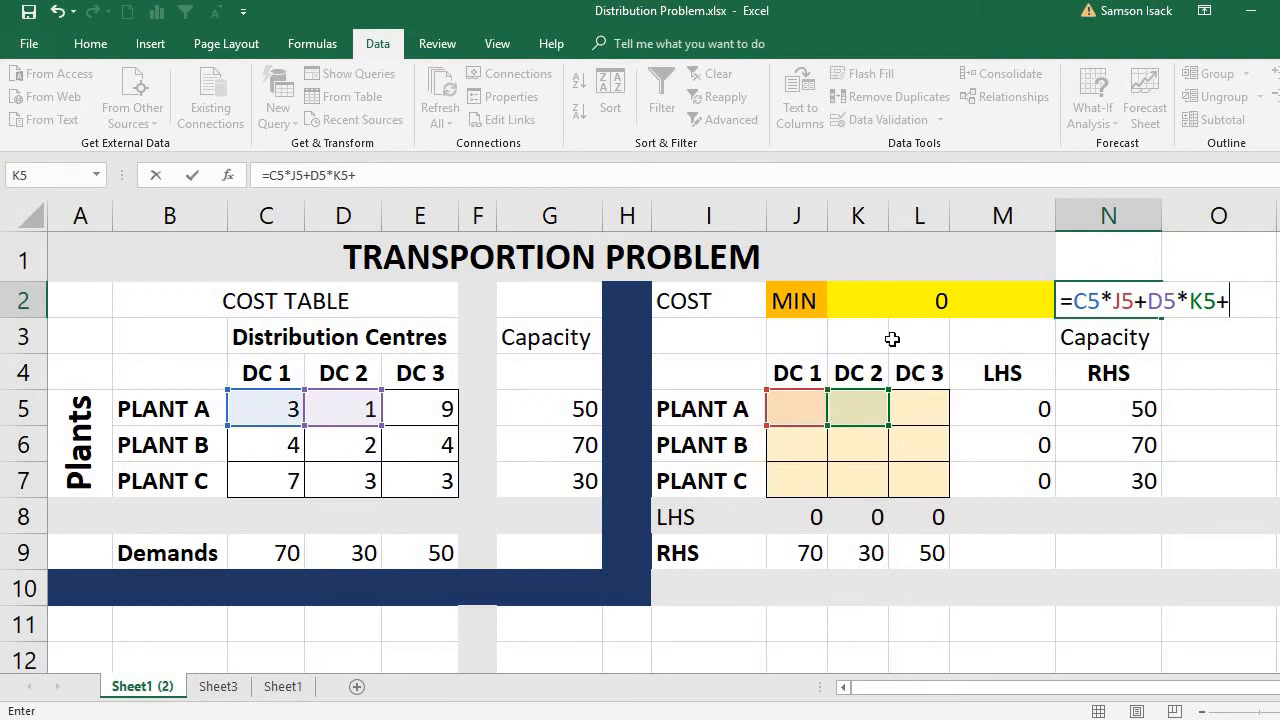
Discard the unfinished longhand formula from N2.
key("BackSpace")
key("BackSpace")
key("BackSpace")
key("BackSpace")
key("BackSpace")
key("BackSpace")
key("BackSpace")
key("BackSpace")
key("BackSpace")
key("BackSpace")
key("BackSpace")
key("BackSpace")
key("BackSpace")
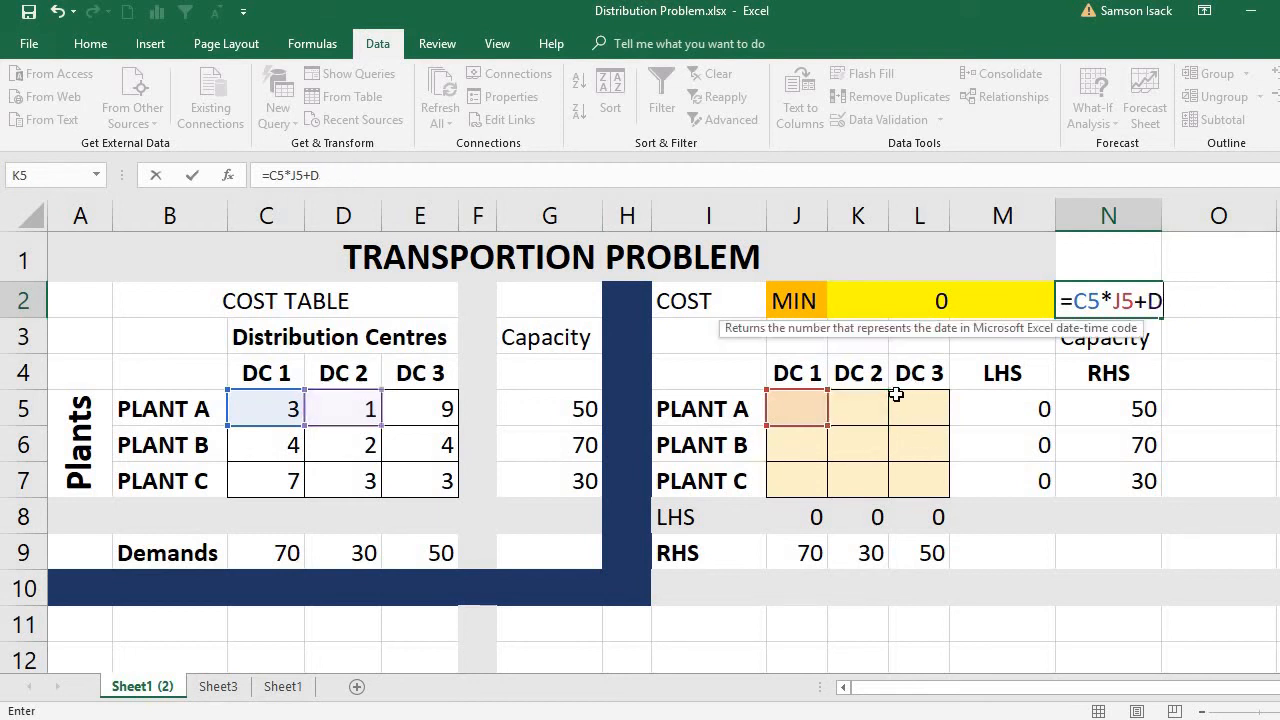
key("Return")
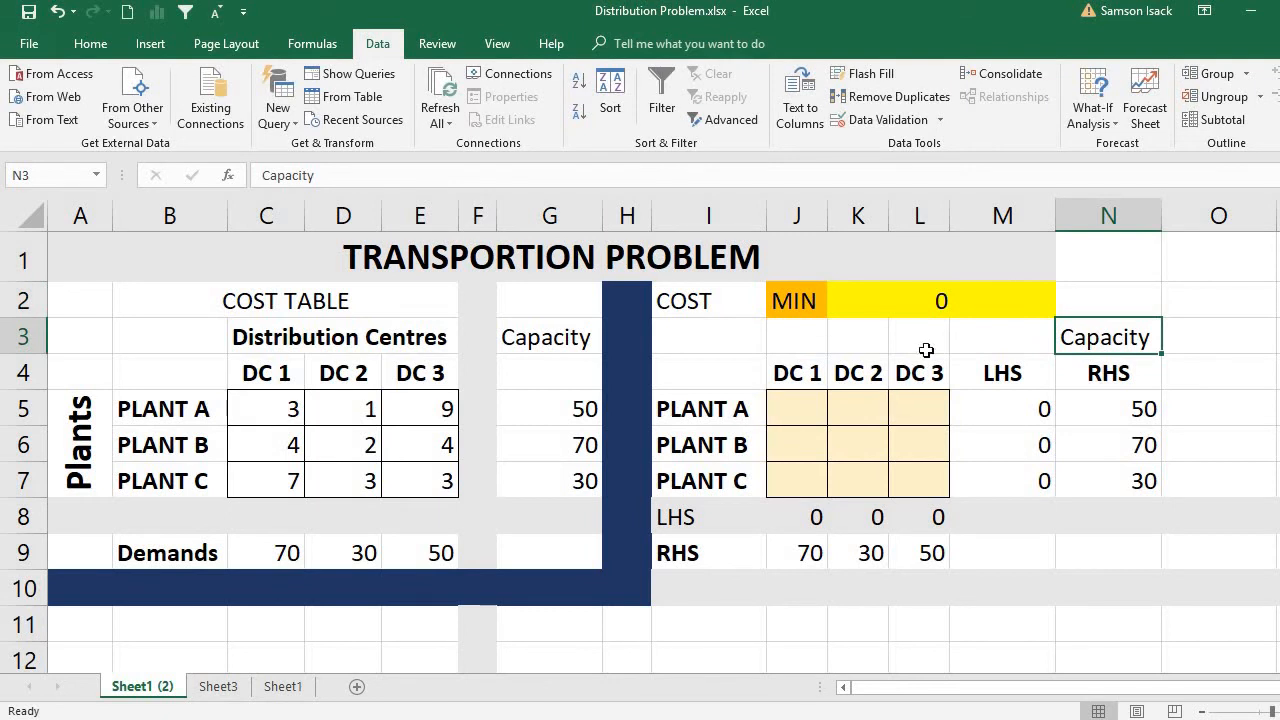
Review the cost formula in K2 against the unit cost range C5:E7 and the shipment range J5:L7.
left_click(909, 304)
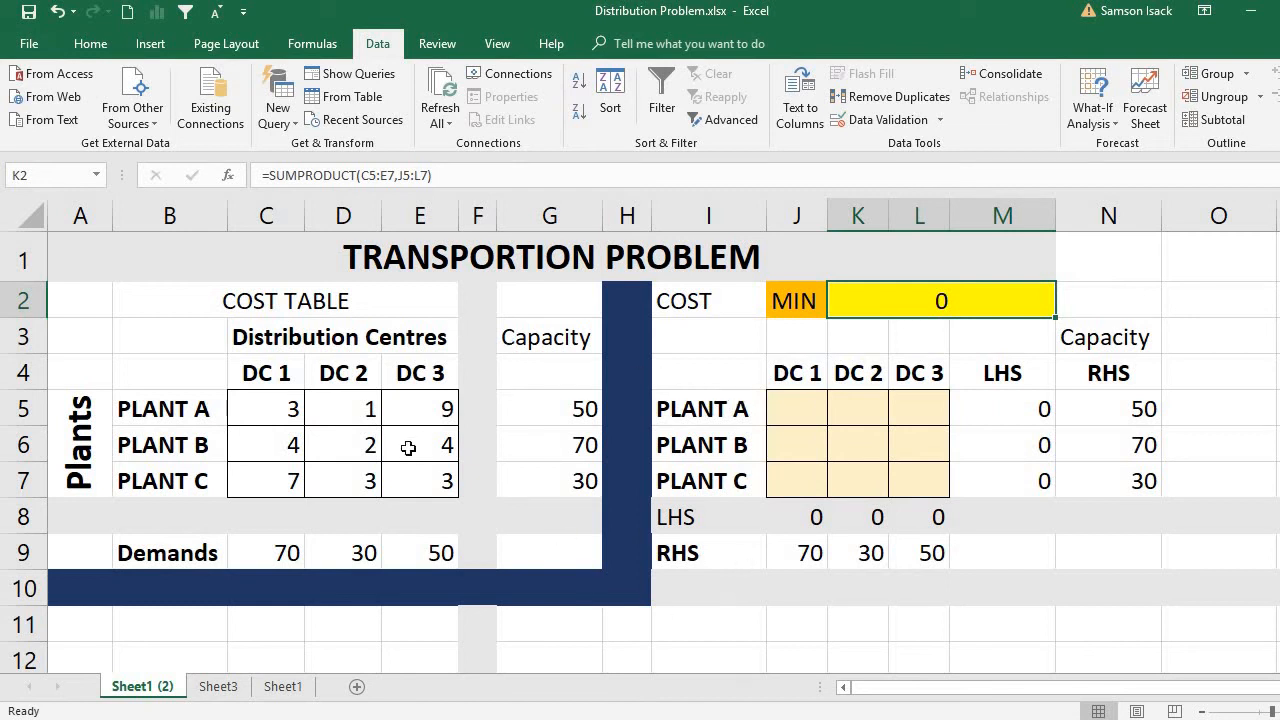
left_click_drag(277, 408, 430, 472)
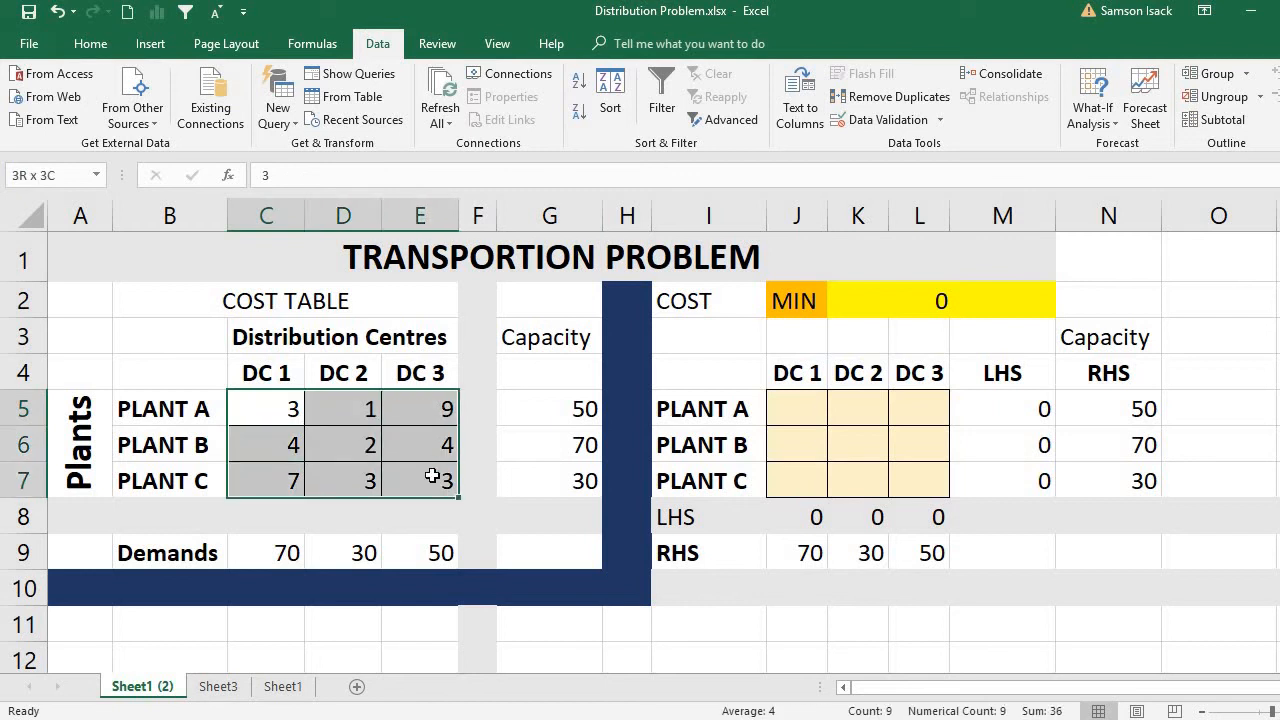
left_click_drag(782, 408, 909, 476)
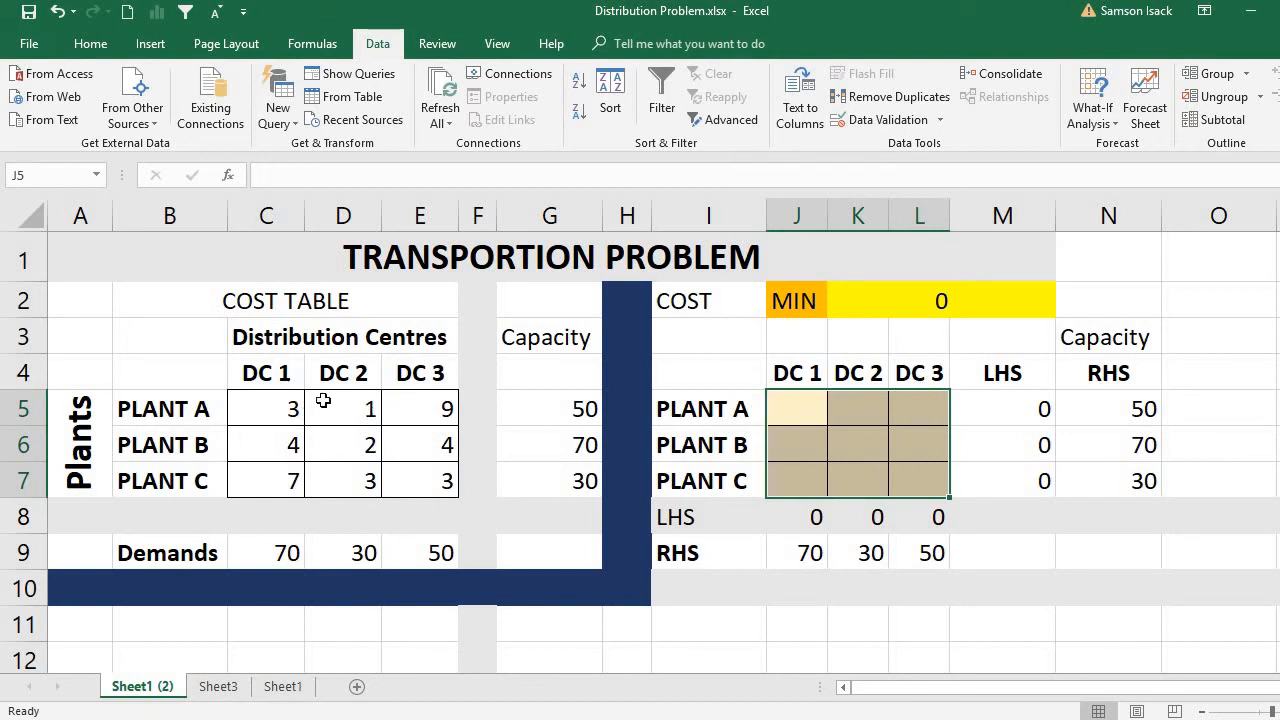
left_click(814, 397)
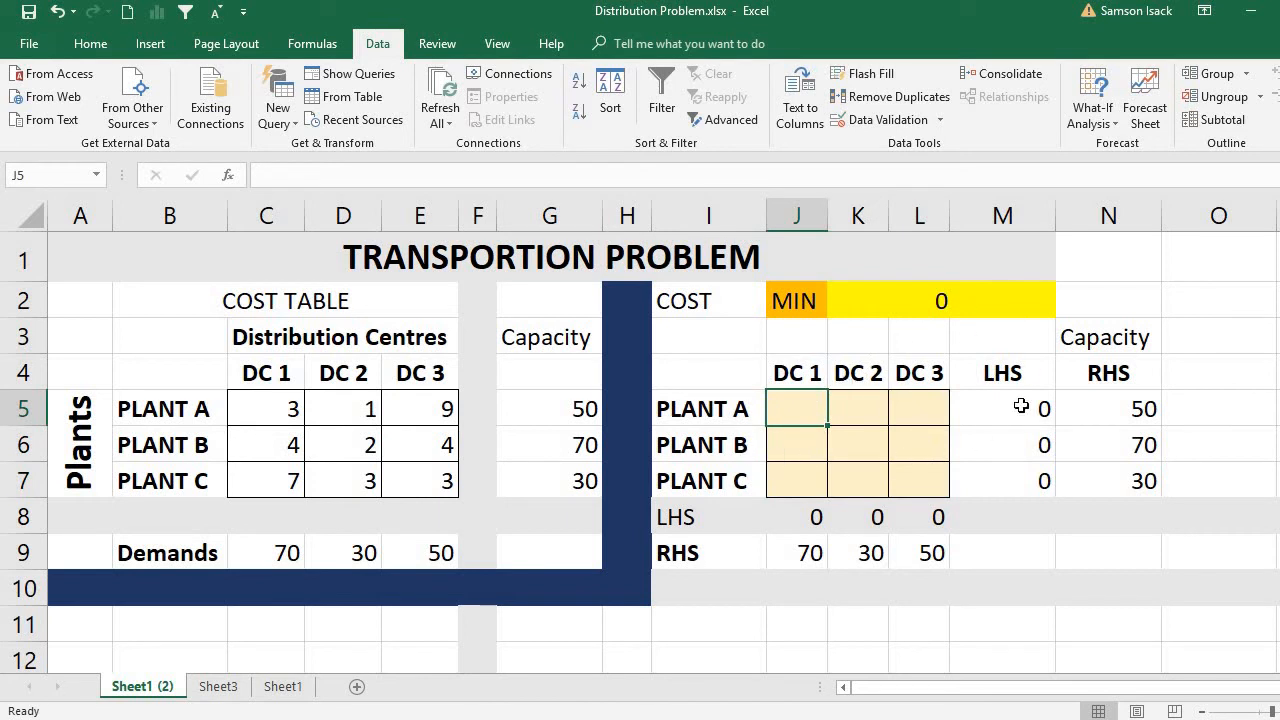
left_click(910, 296)
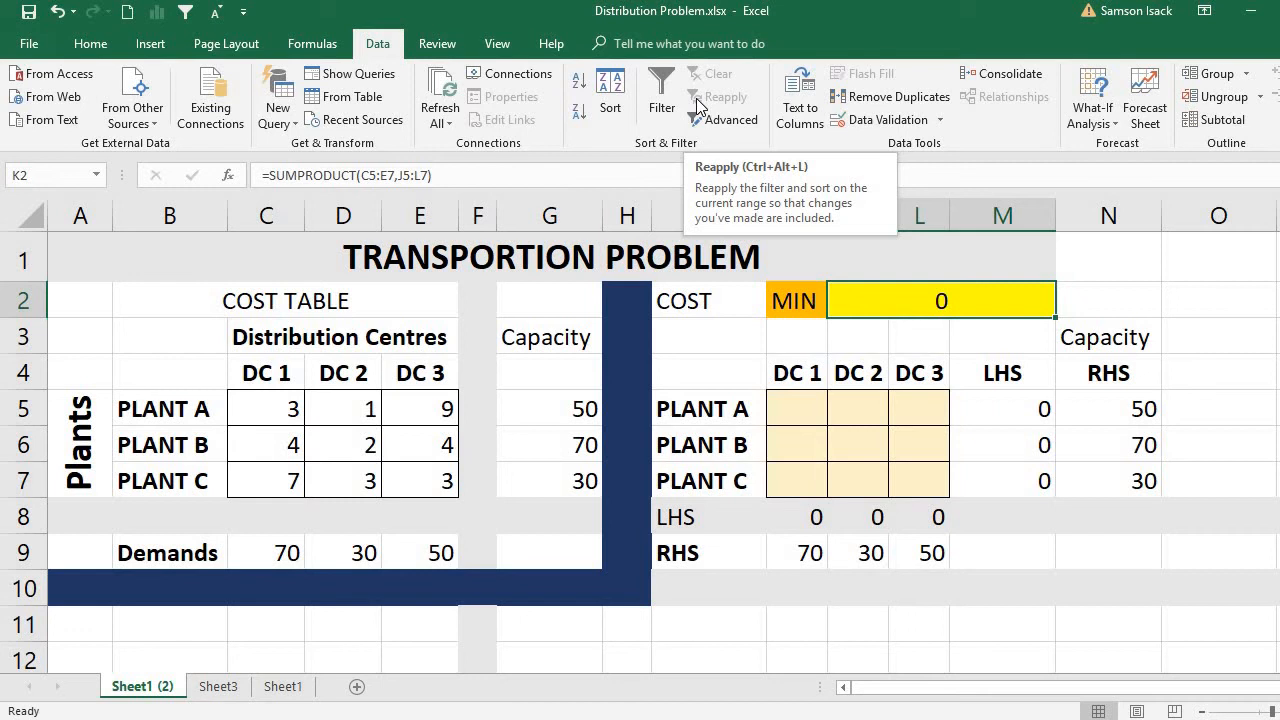
Enable the Solver Add-in through the Excel add-ins options.
left_click(29, 44)
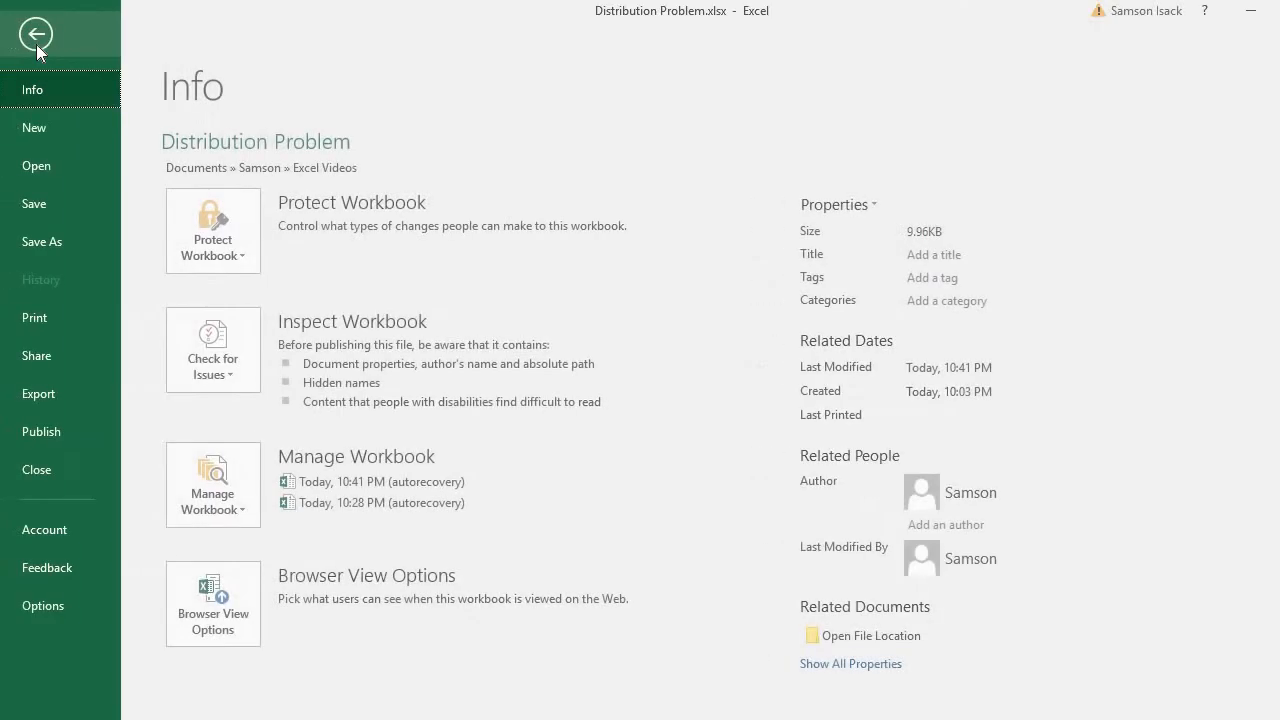
left_click(40, 606)
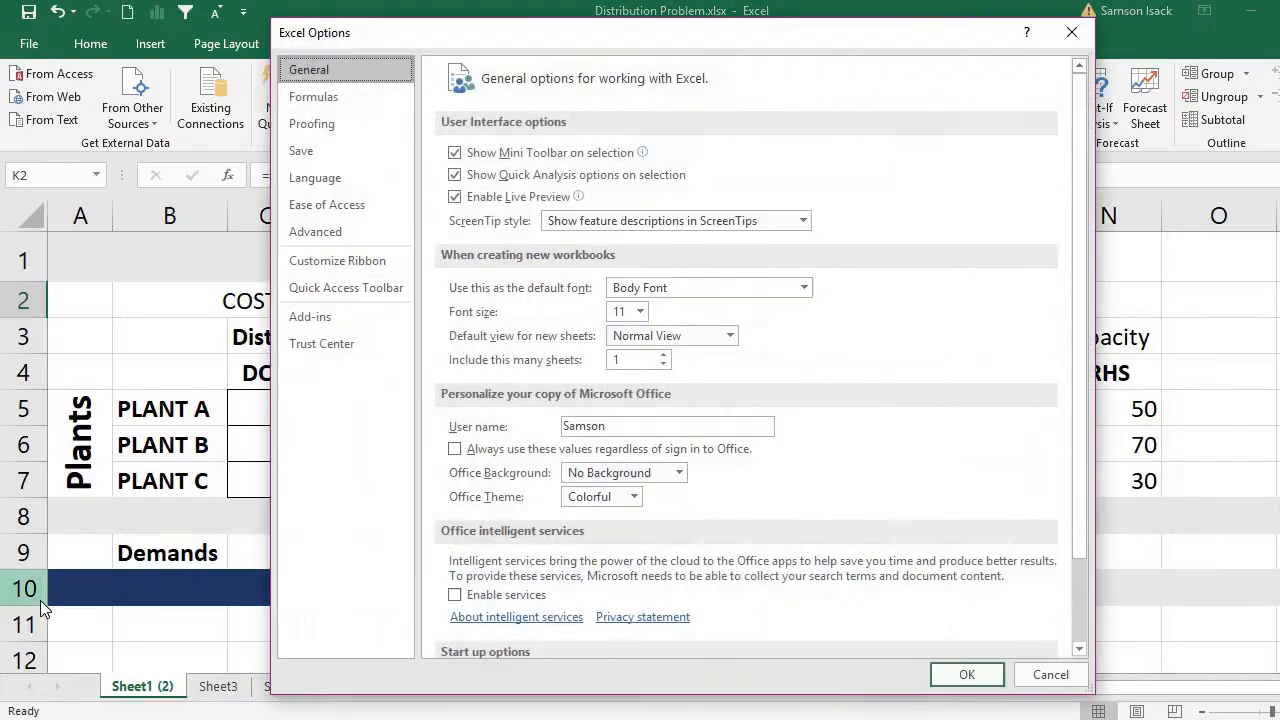
left_click(335, 317)
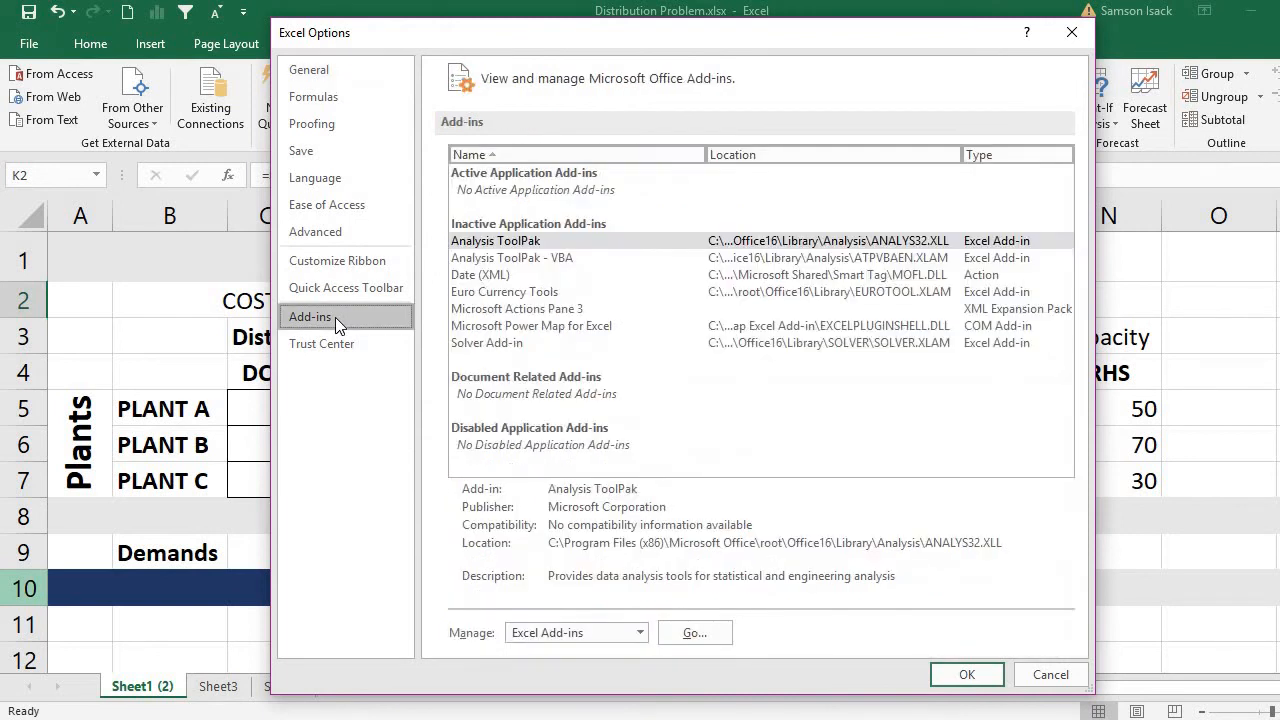
left_click(510, 343)
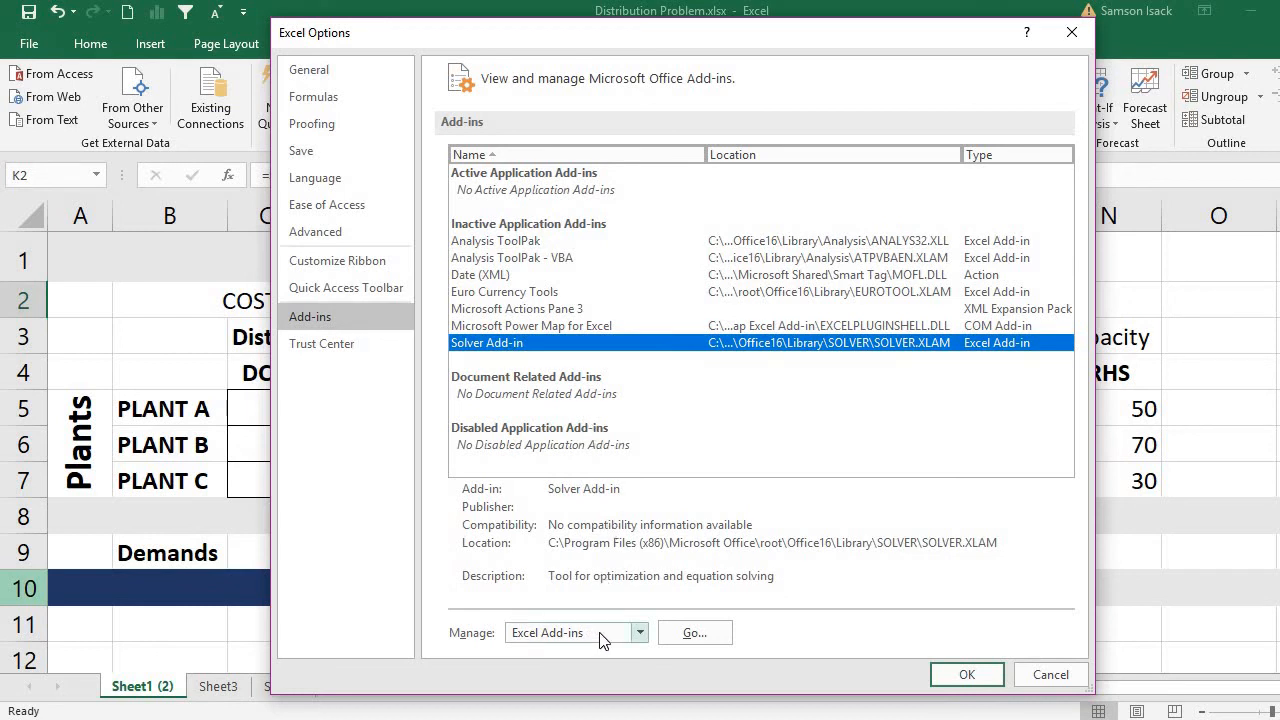
left_click(678, 639)
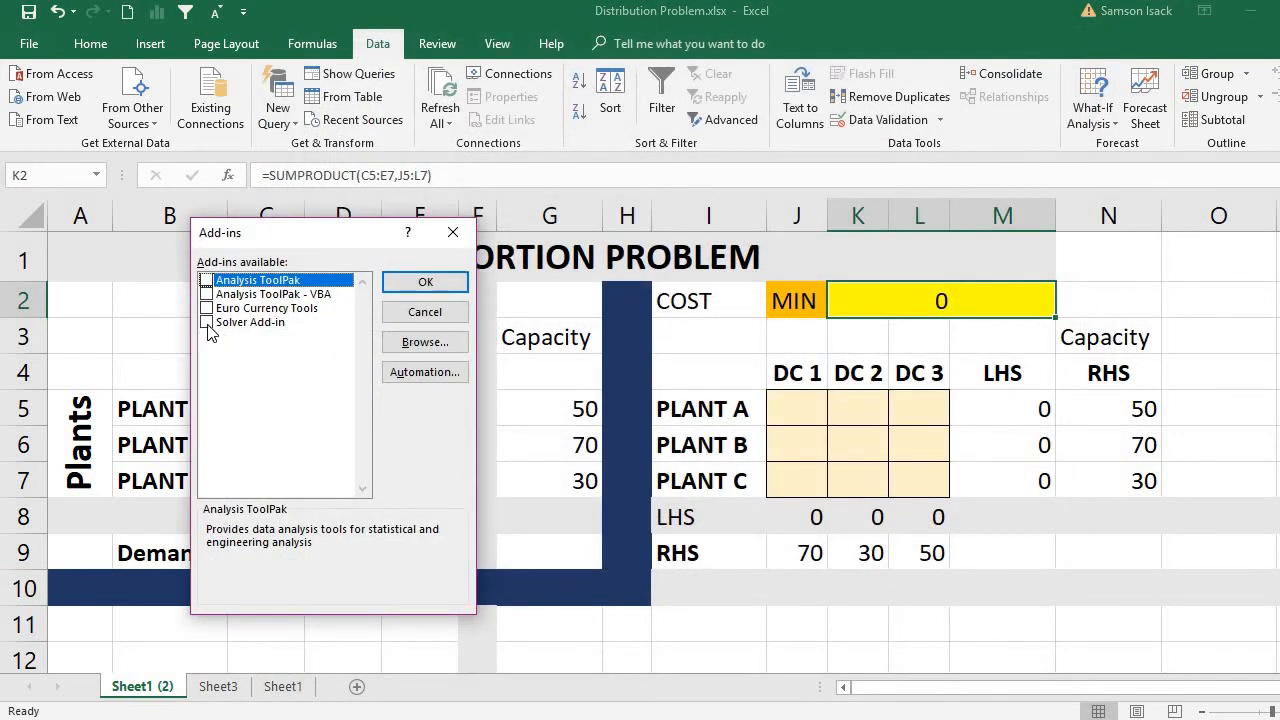
left_click(207, 323)
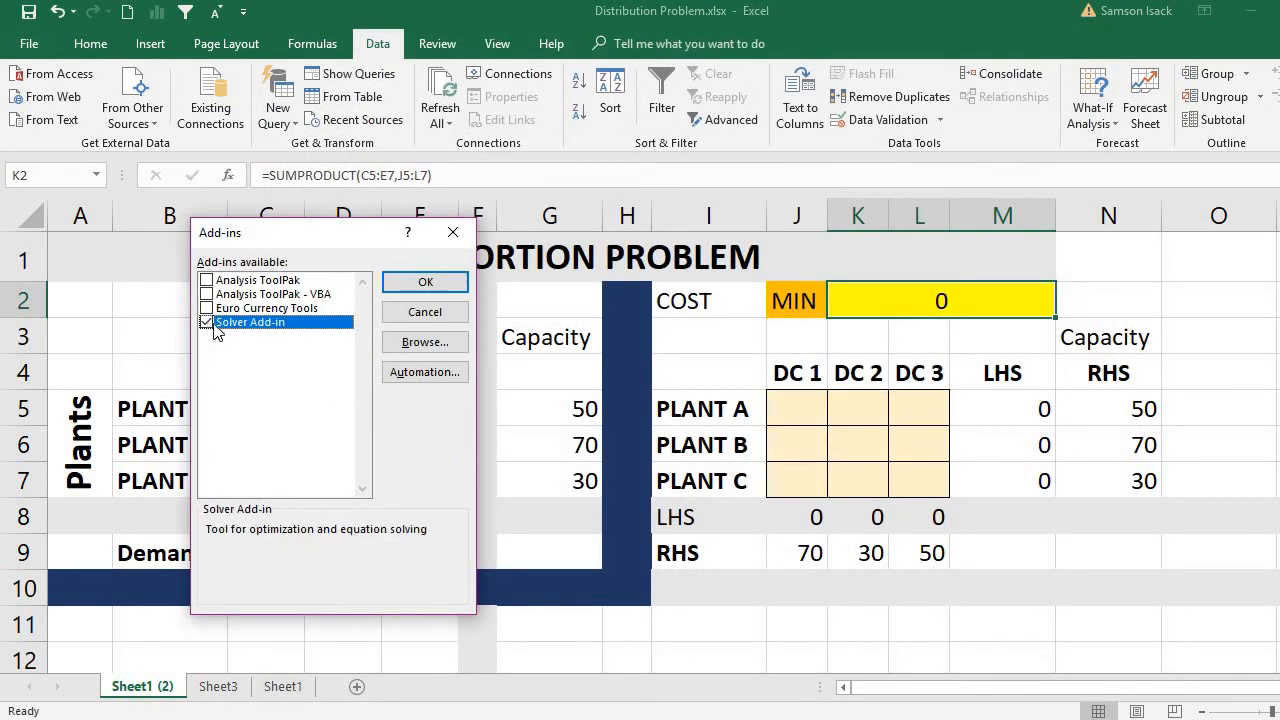
left_click(428, 283)
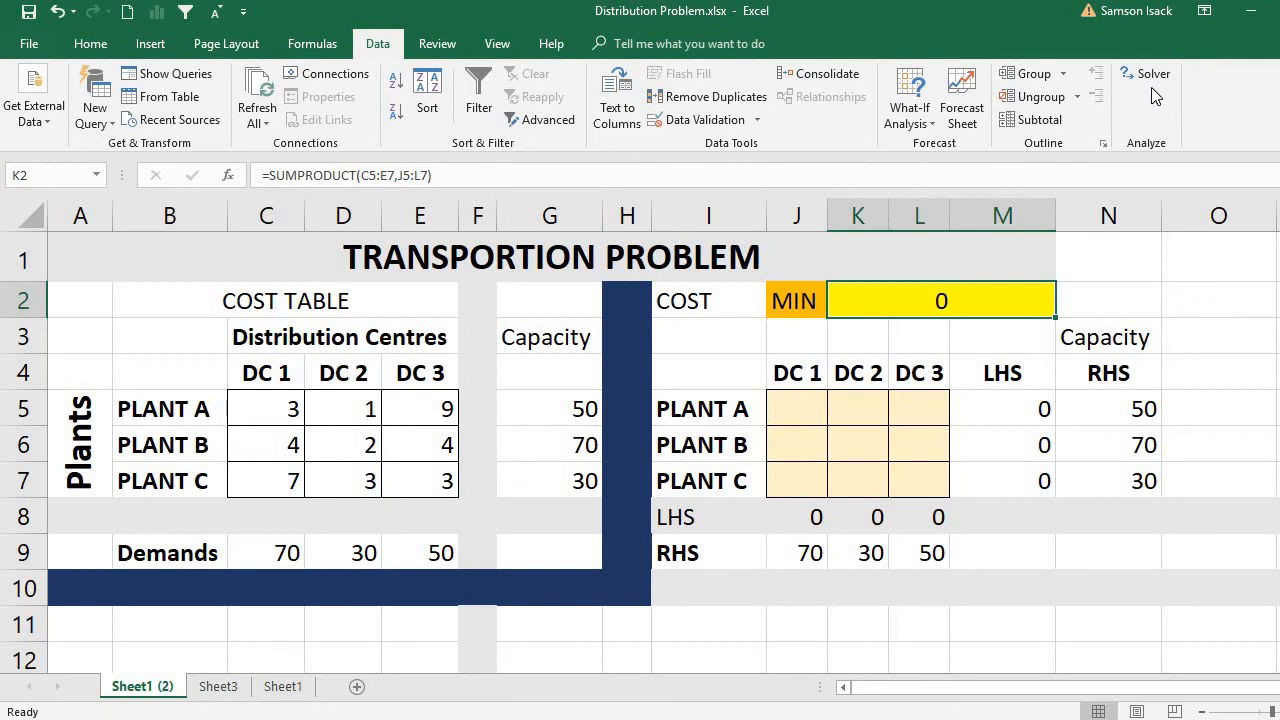
Open Solver and reset all of its options and cell selections.
left_click(1154, 74)
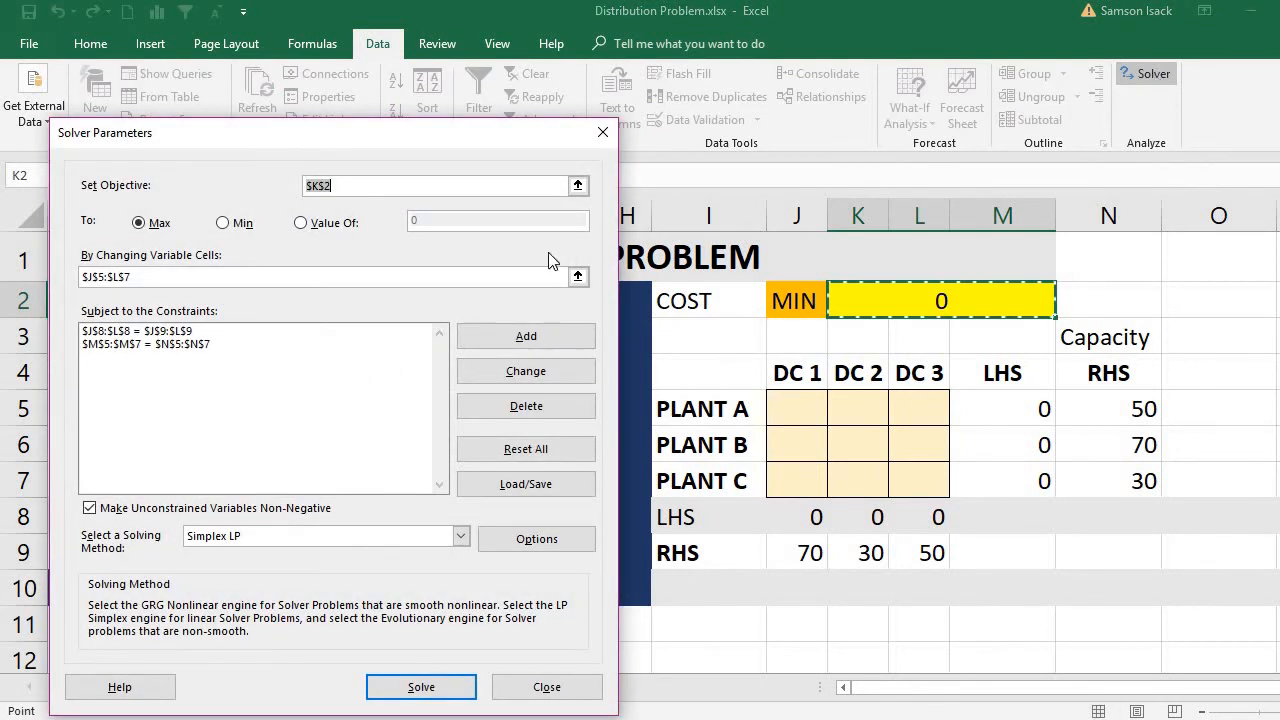
left_click(543, 450)
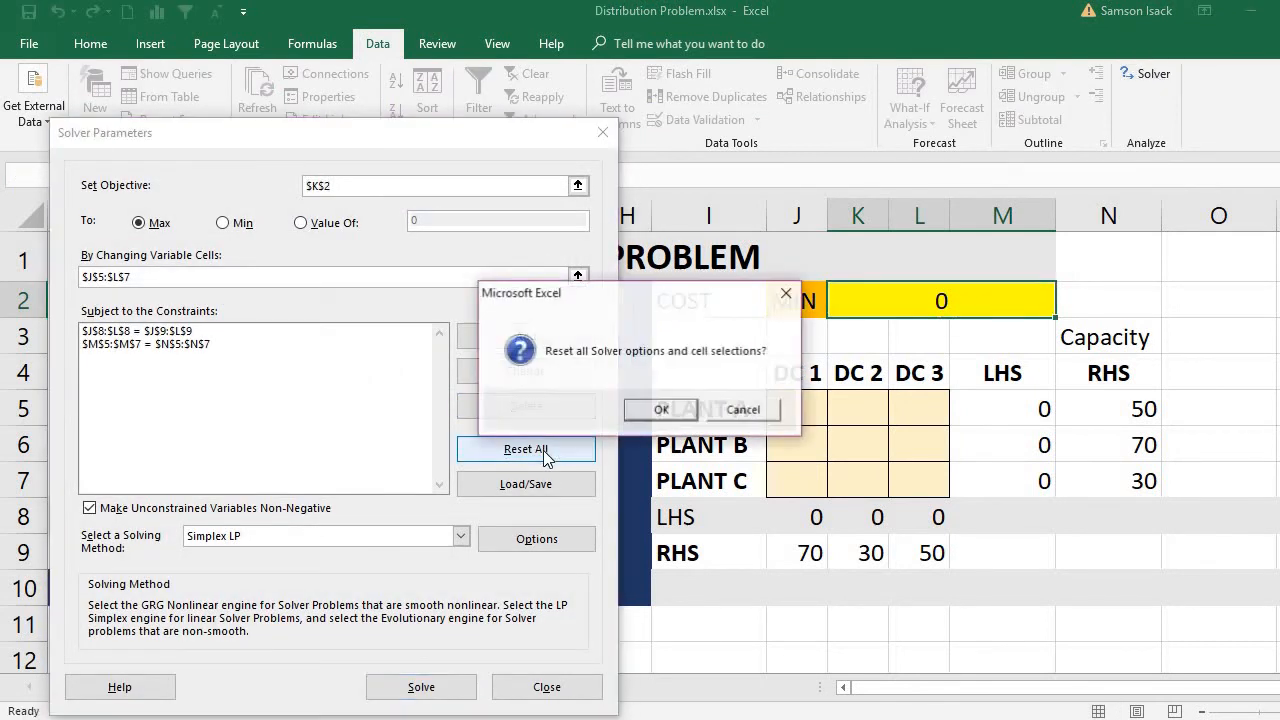
left_click(656, 408)
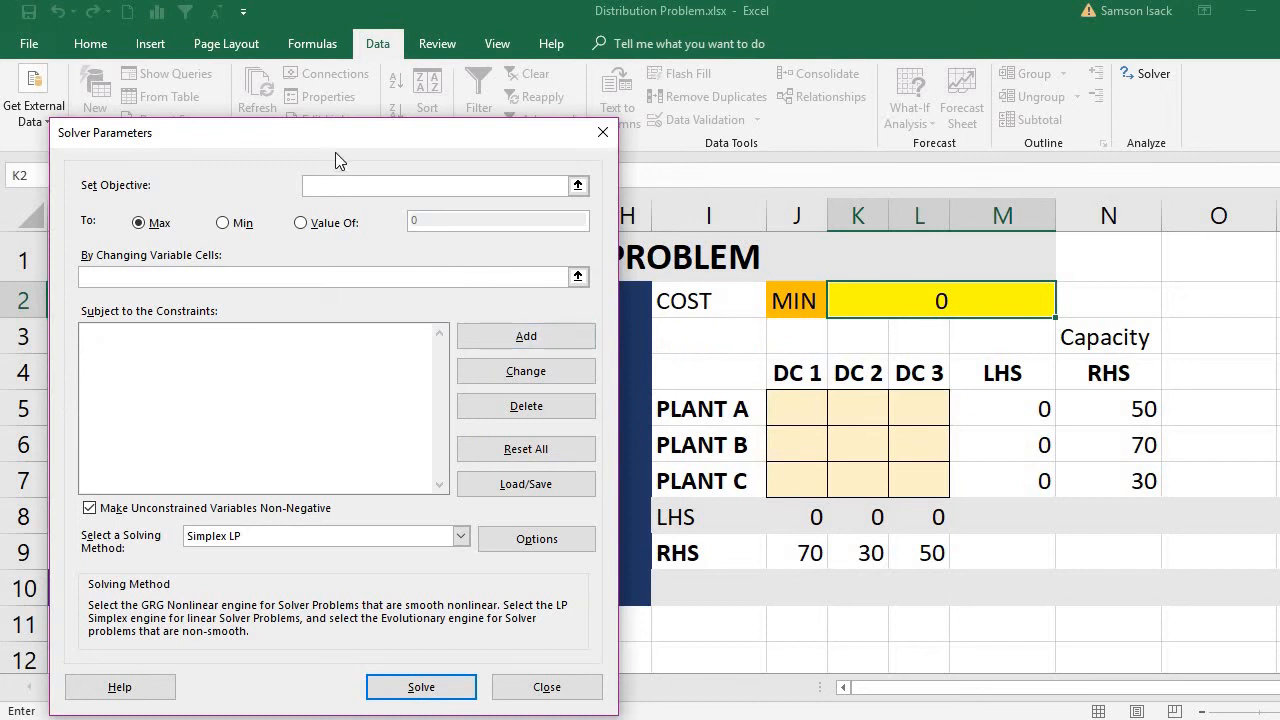
Set the Solver objective to the cost cell K2 and choose to minimise it.
left_click_drag(362, 138, 347, 273)
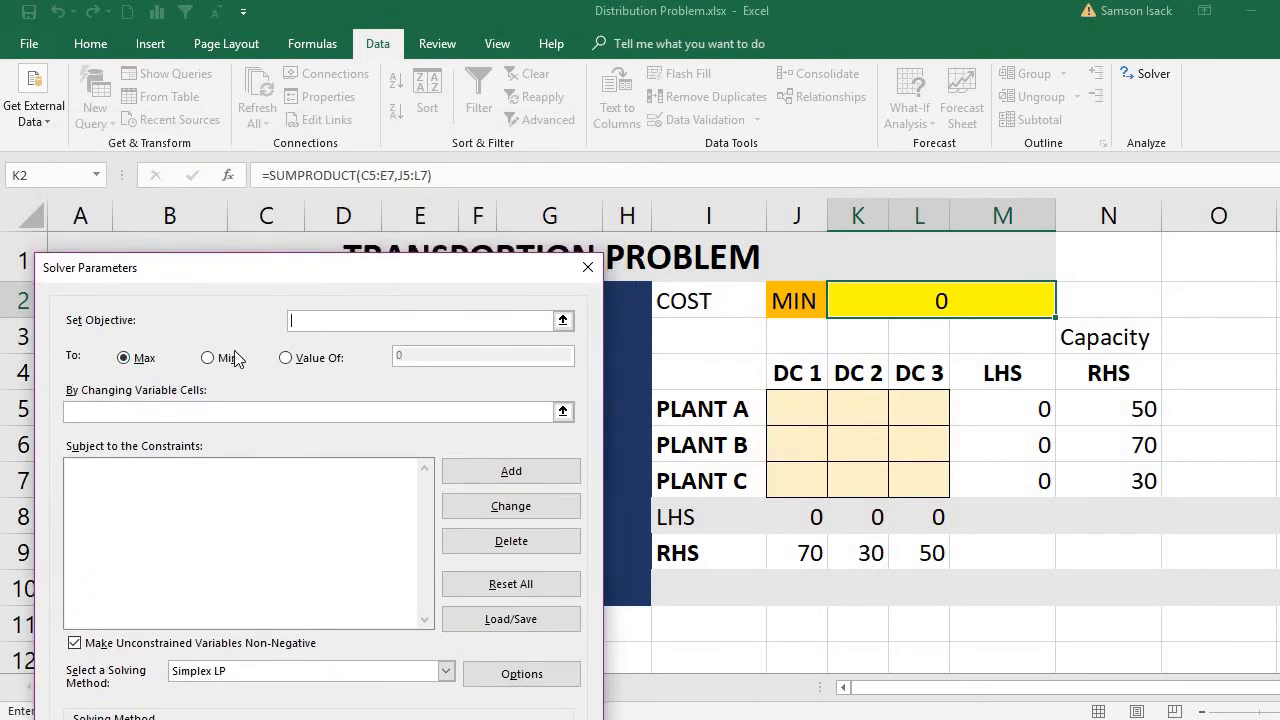
left_click(873, 310)
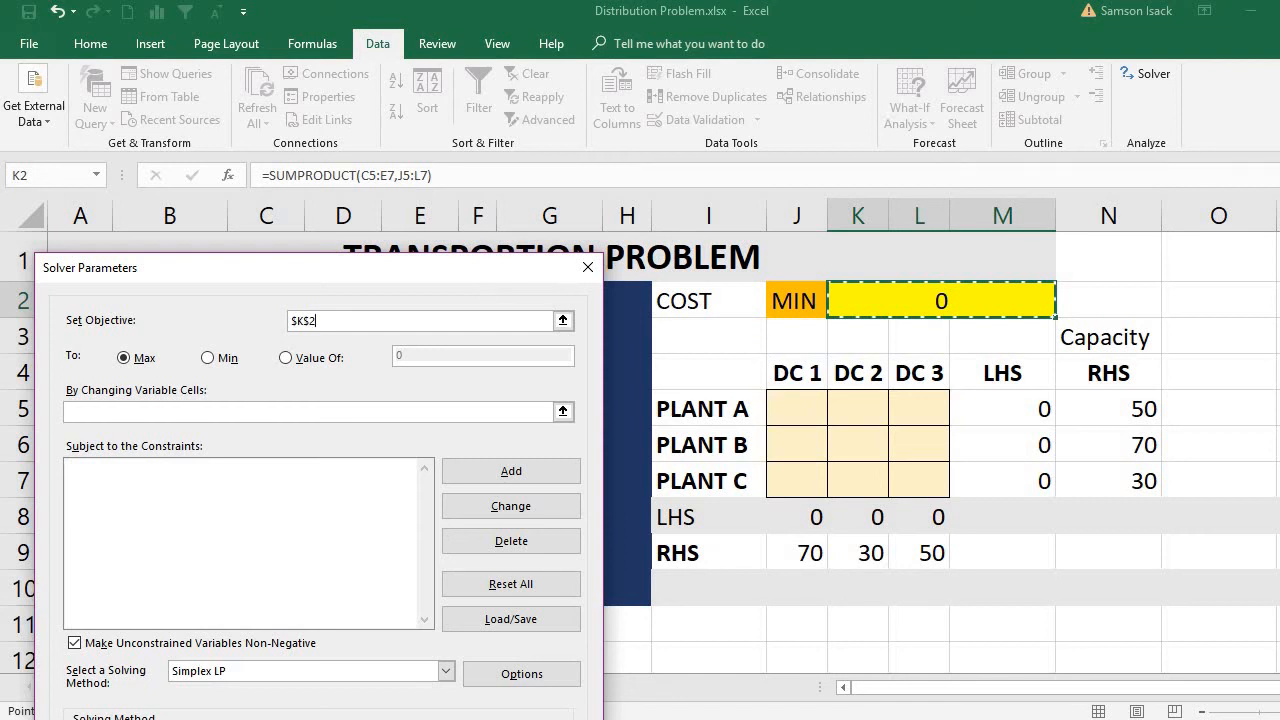
key("ctrl+F1")
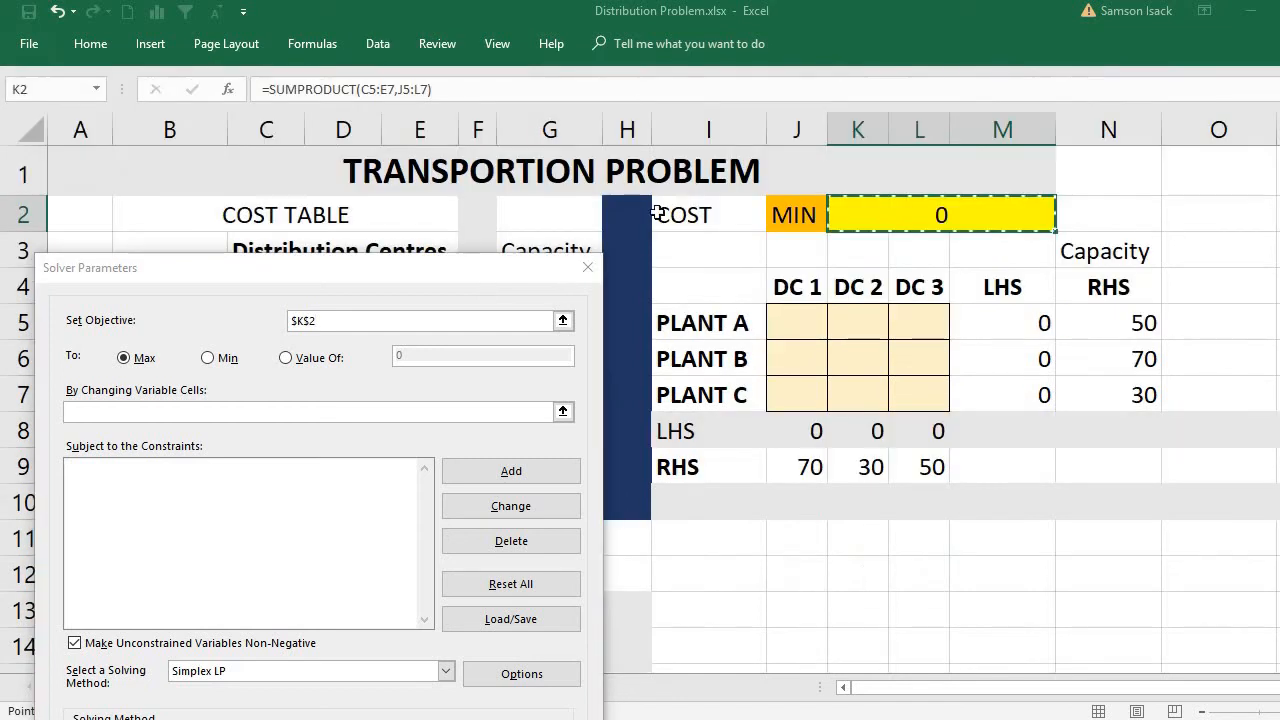
left_click_drag(491, 268, 506, 218)
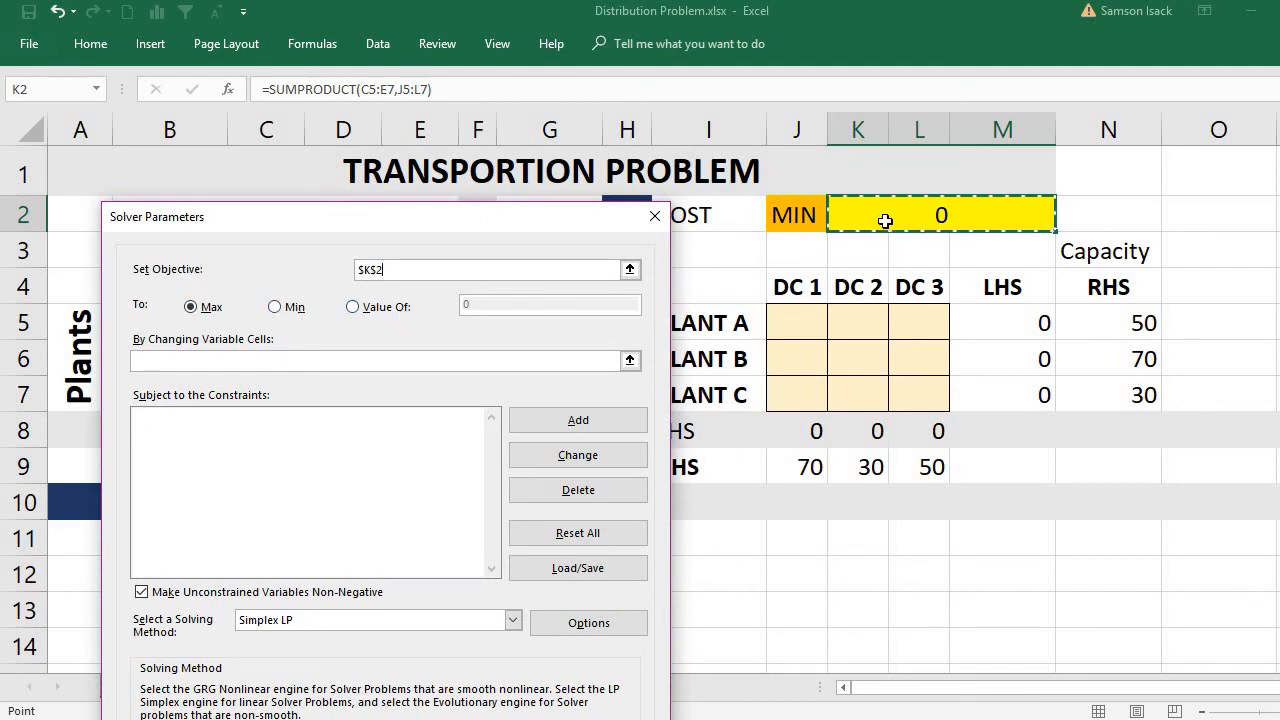
left_click(275, 308)
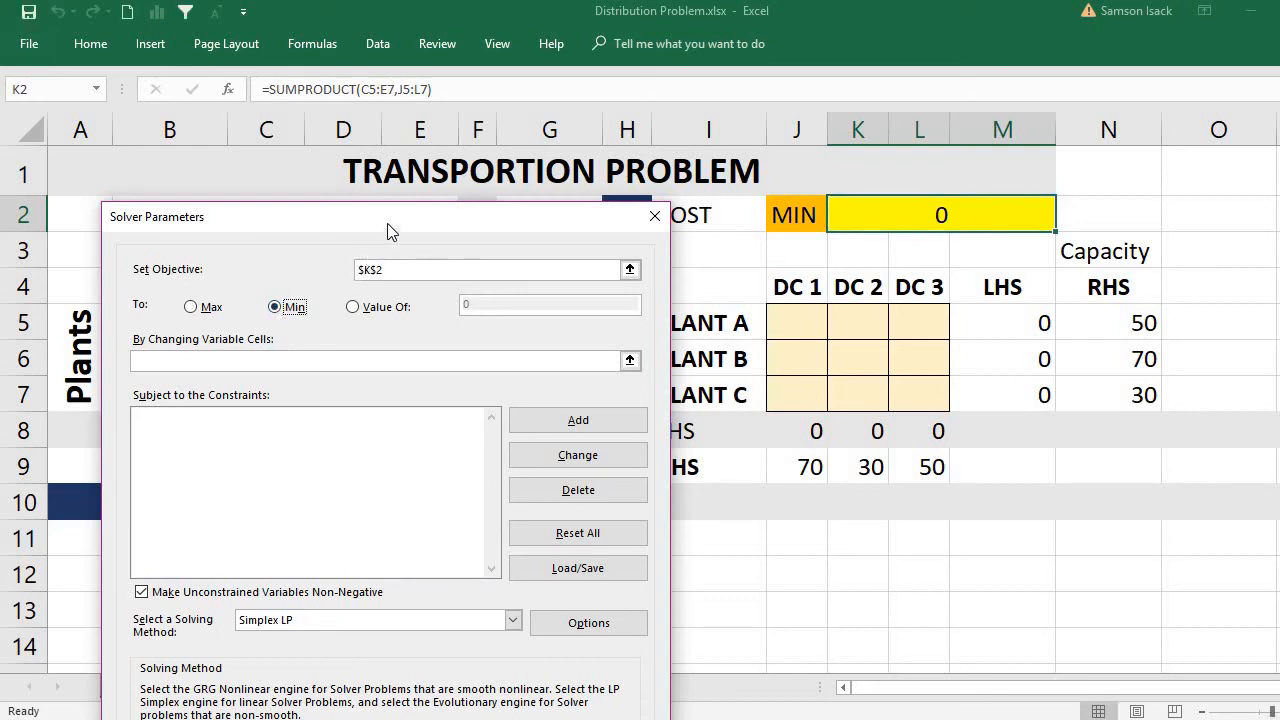
Set the Solver's changing variable cells to the shipment range J5:L7.
left_click_drag(390, 230, 345, 318)
left_click(201, 446)
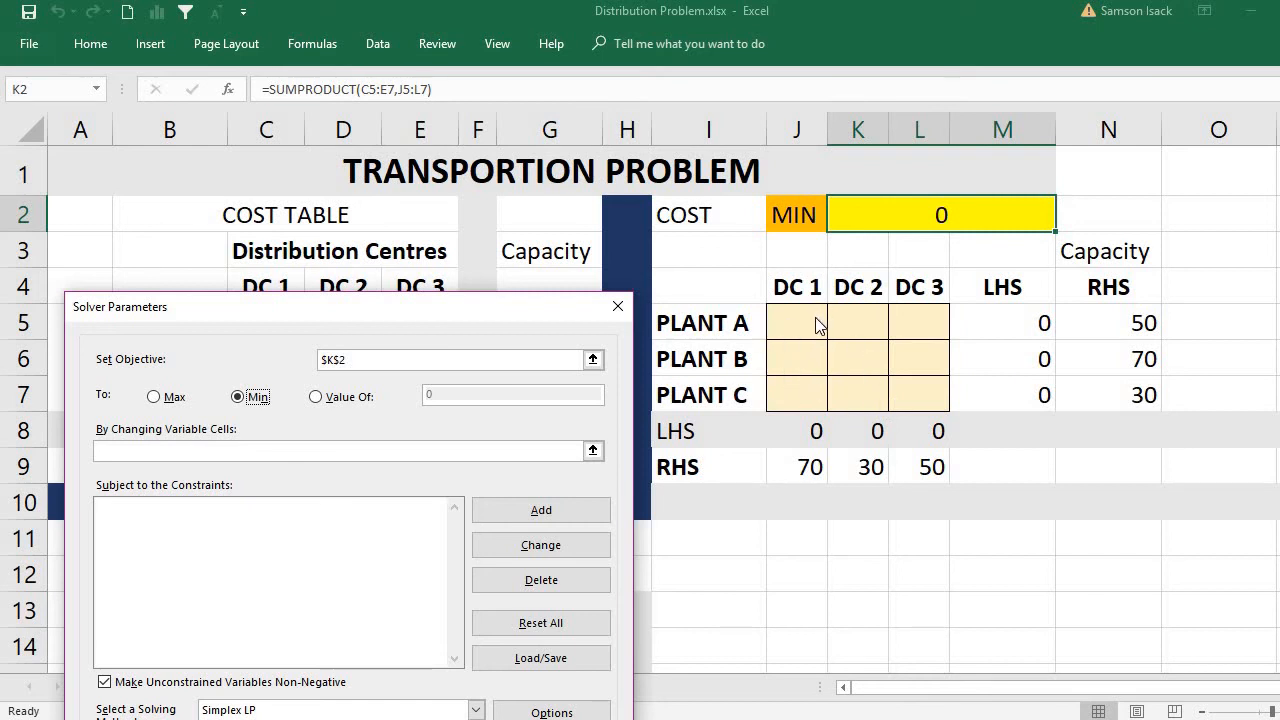
left_click(460, 450)
left_click_drag(786, 316, 902, 381)
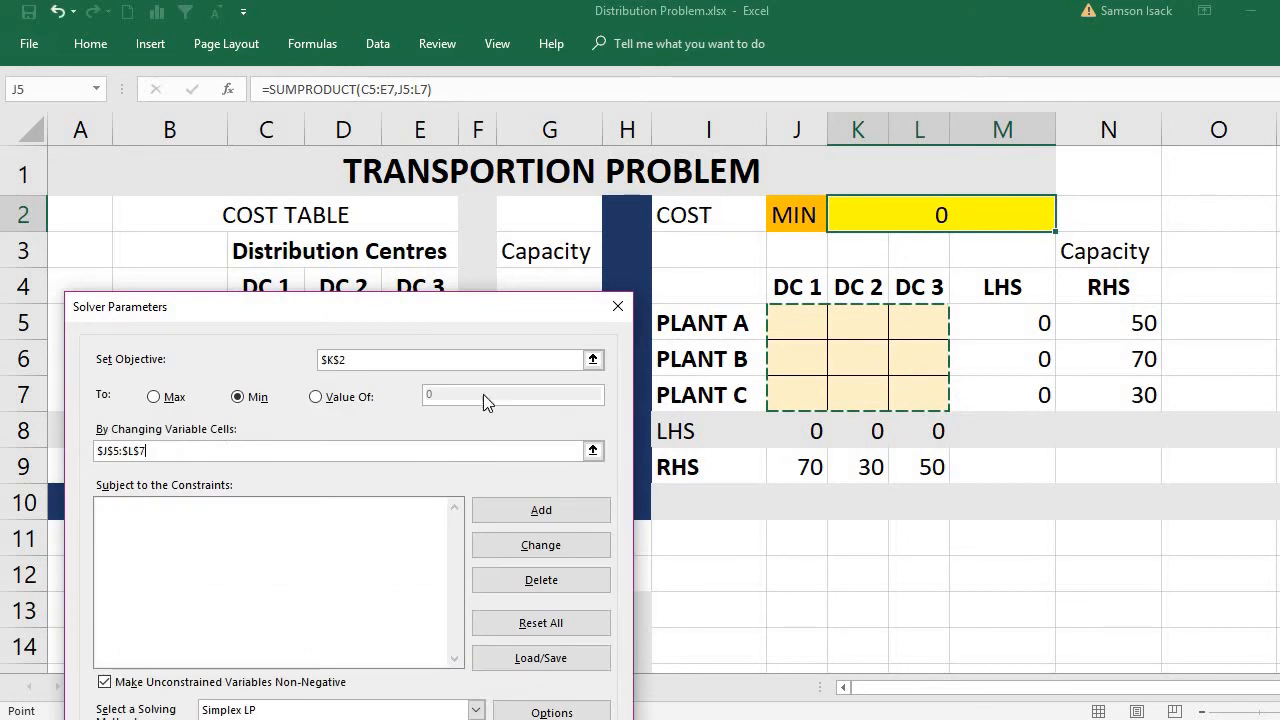
Add a Solver constraint making Plant A's shipped total M5 equal to its capacity N5.
left_click_drag(400, 315, 382, 160)
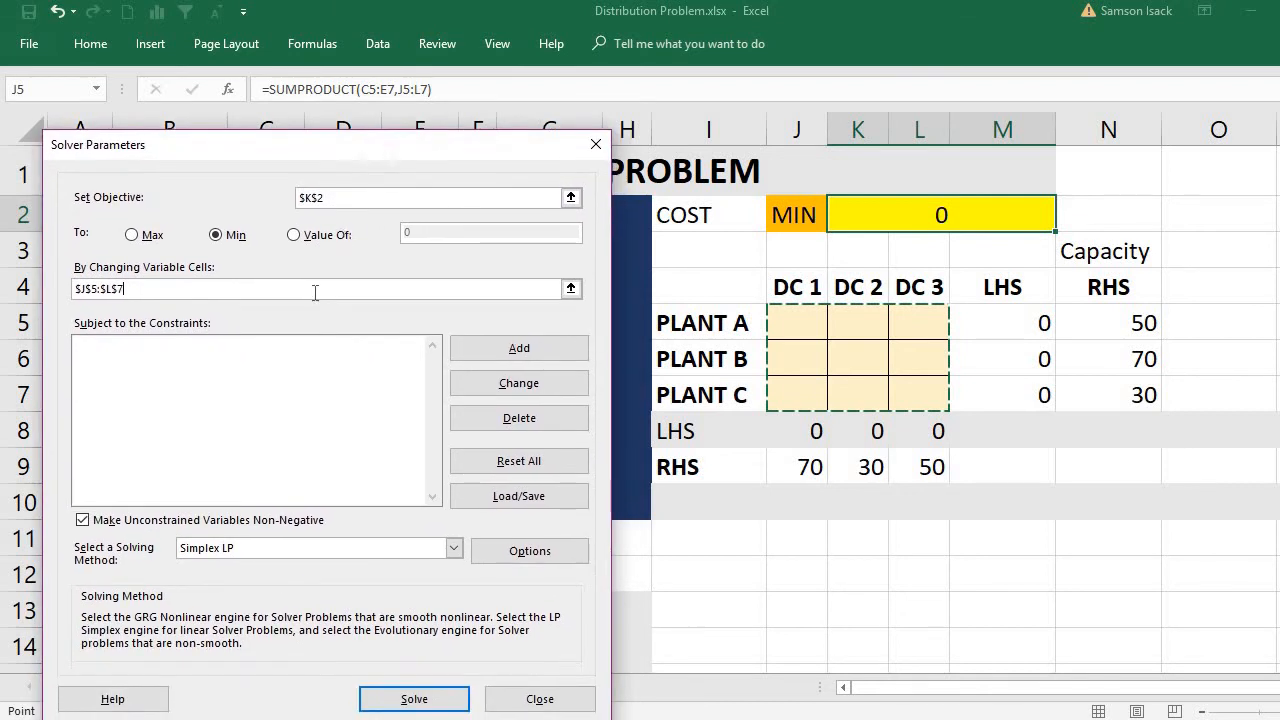
left_click(482, 350)
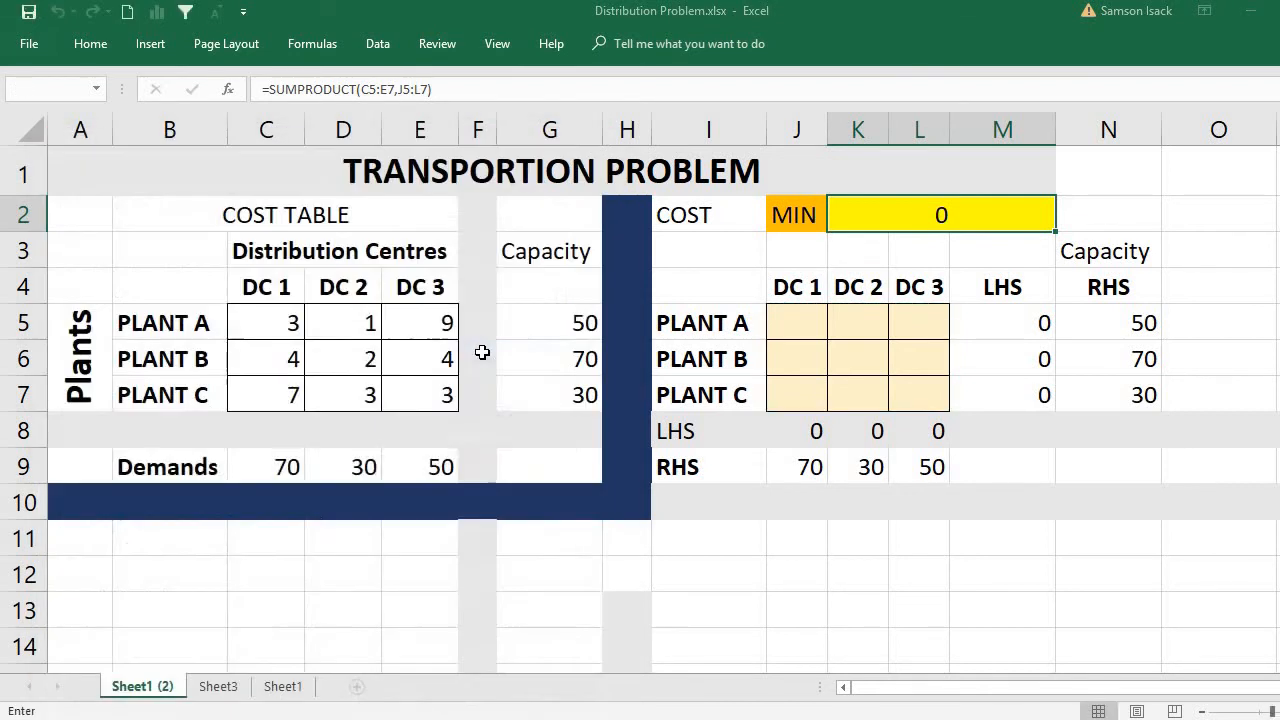
left_click(1037, 325)
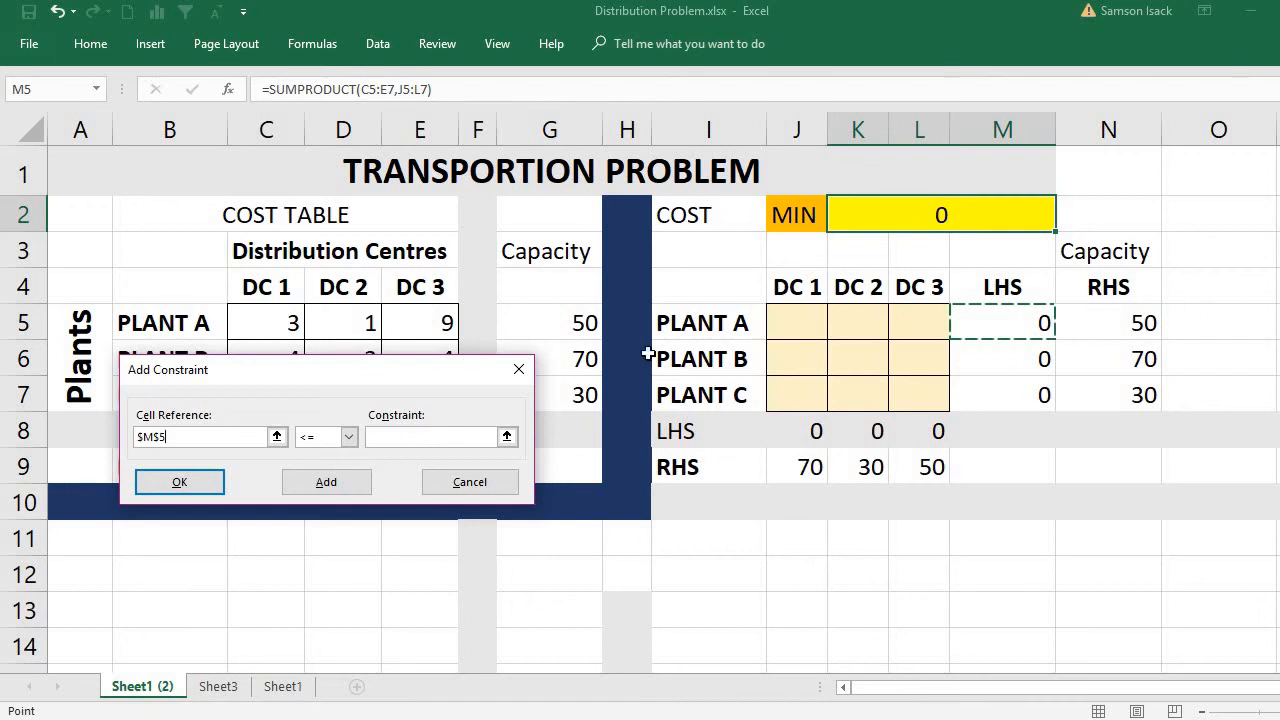
left_click(349, 437)
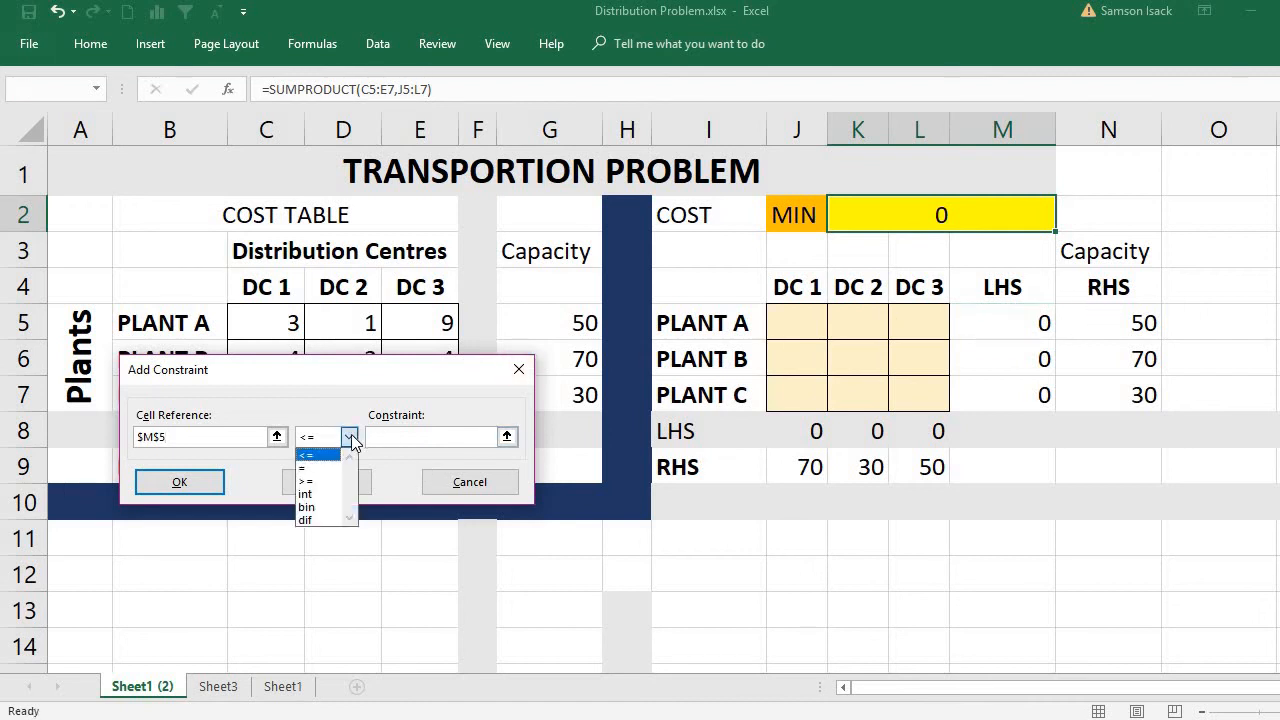
left_click(326, 468)
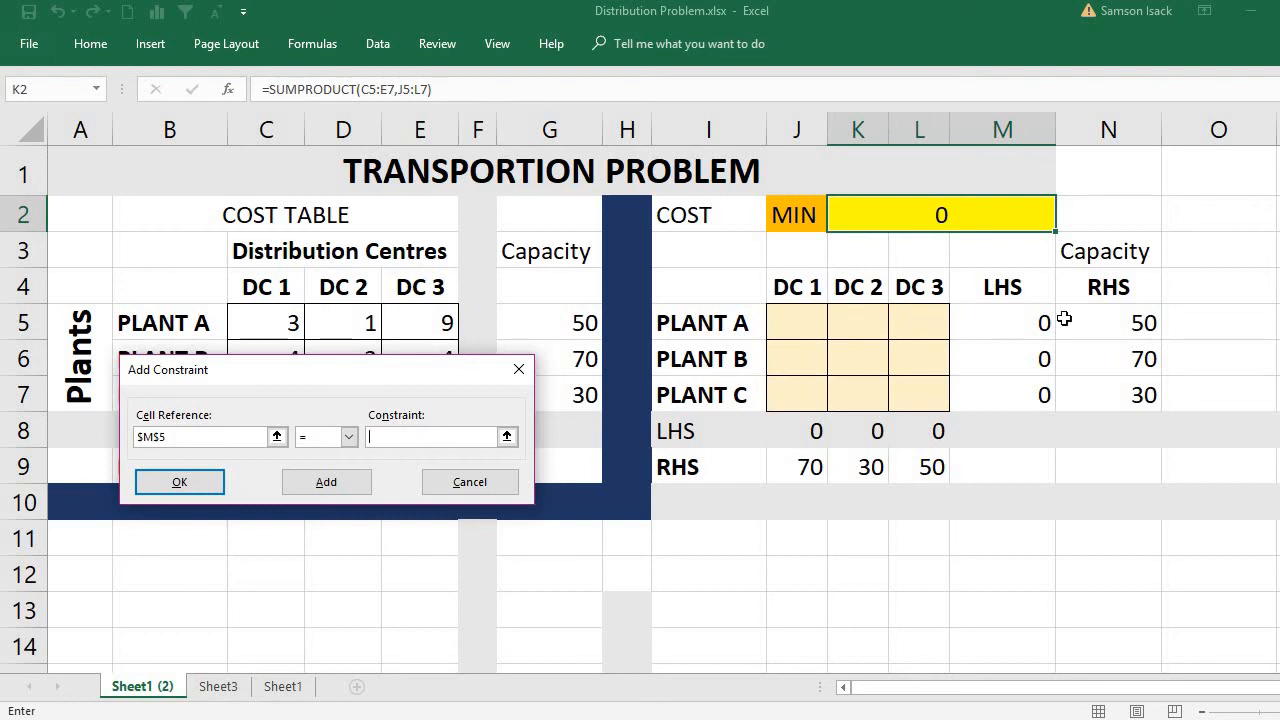
left_click(995, 328)
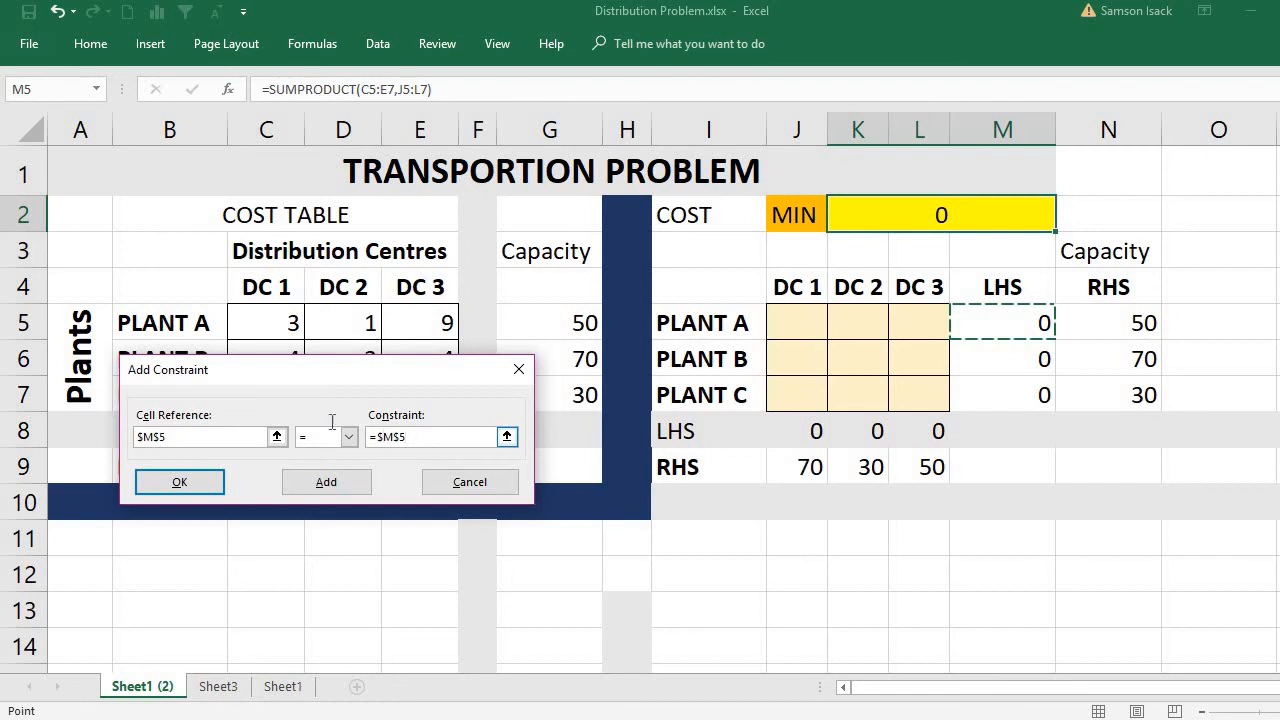
left_click_drag(332, 421, 326, 429)
key("BackSpace")
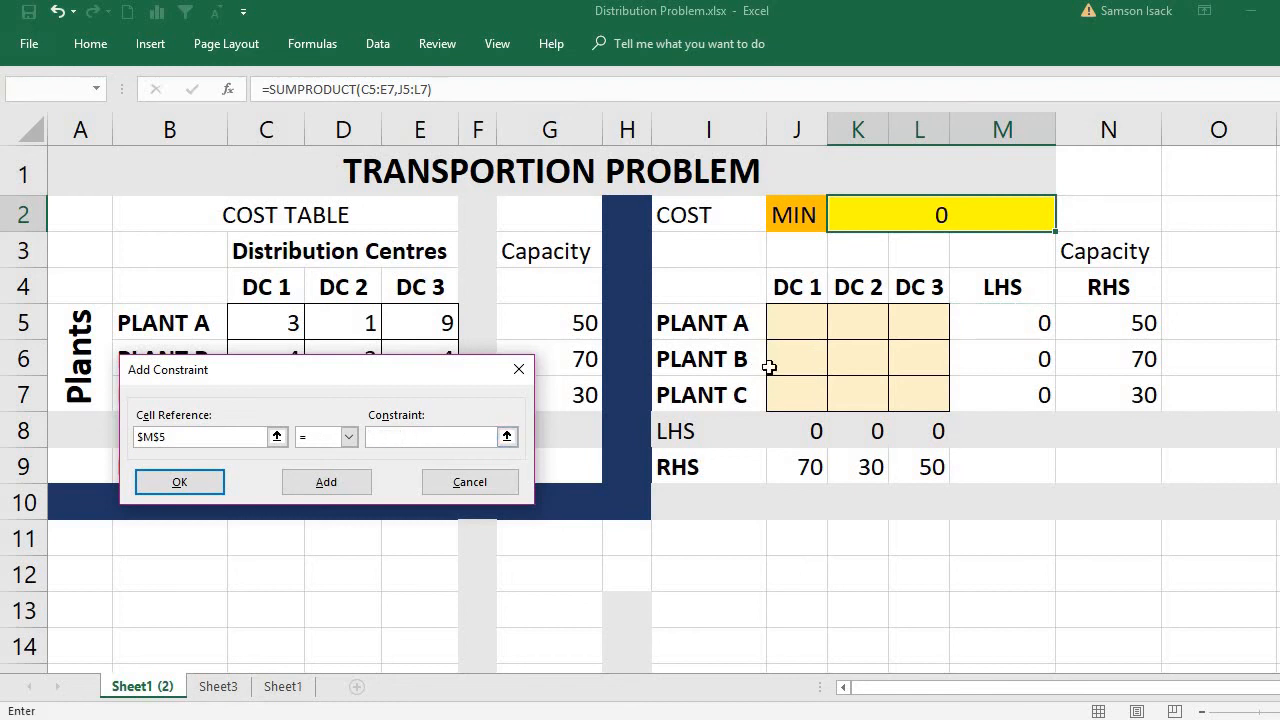
left_click(1125, 324)
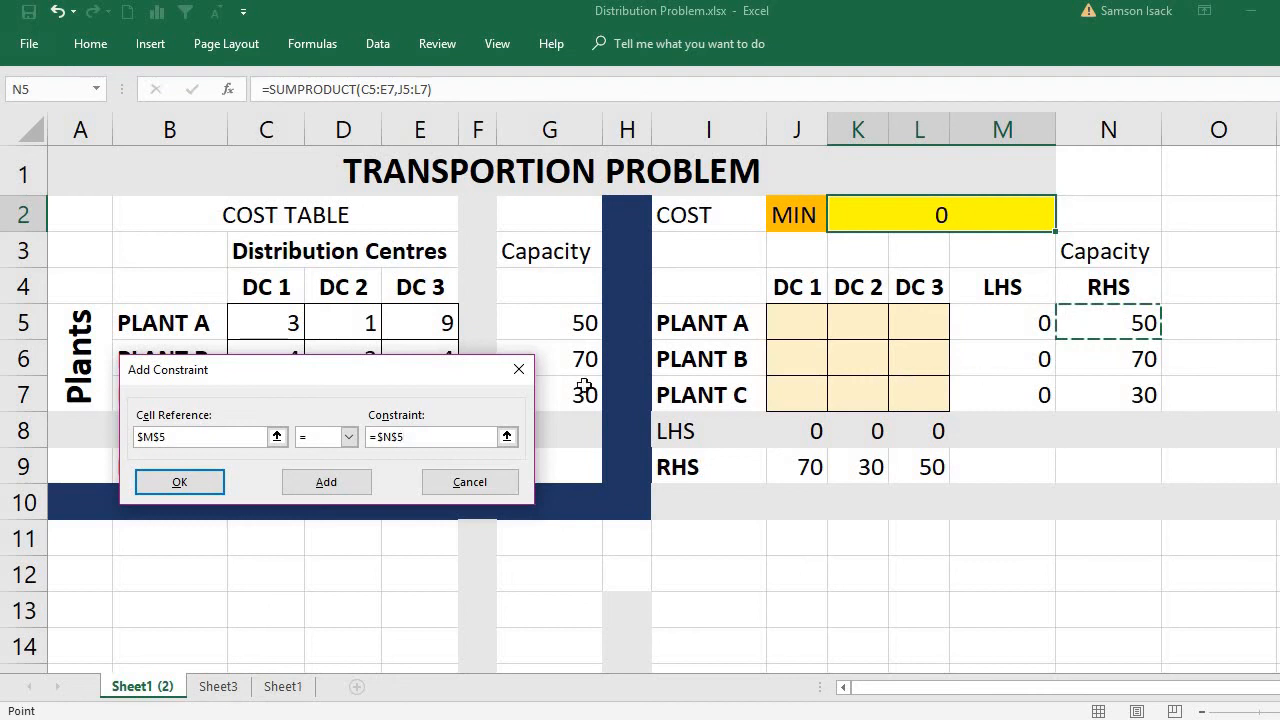
left_click(376, 438)
key("BackSpace")
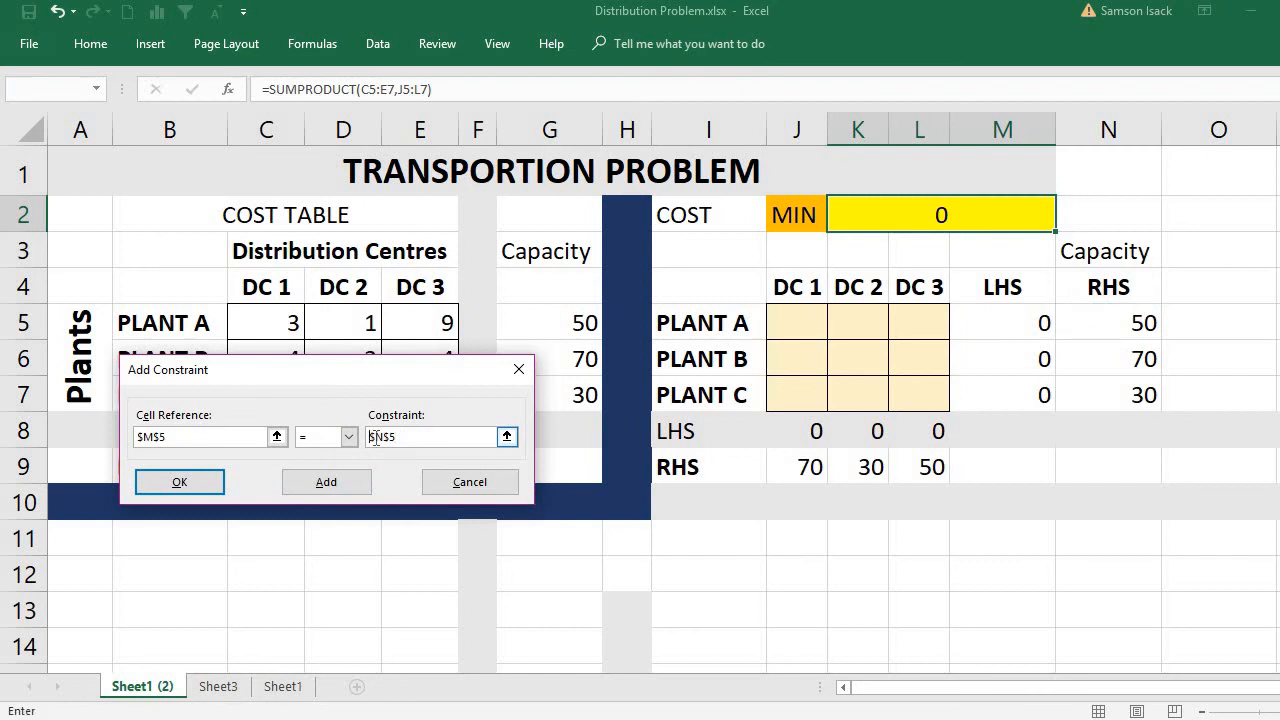
left_click(335, 484)
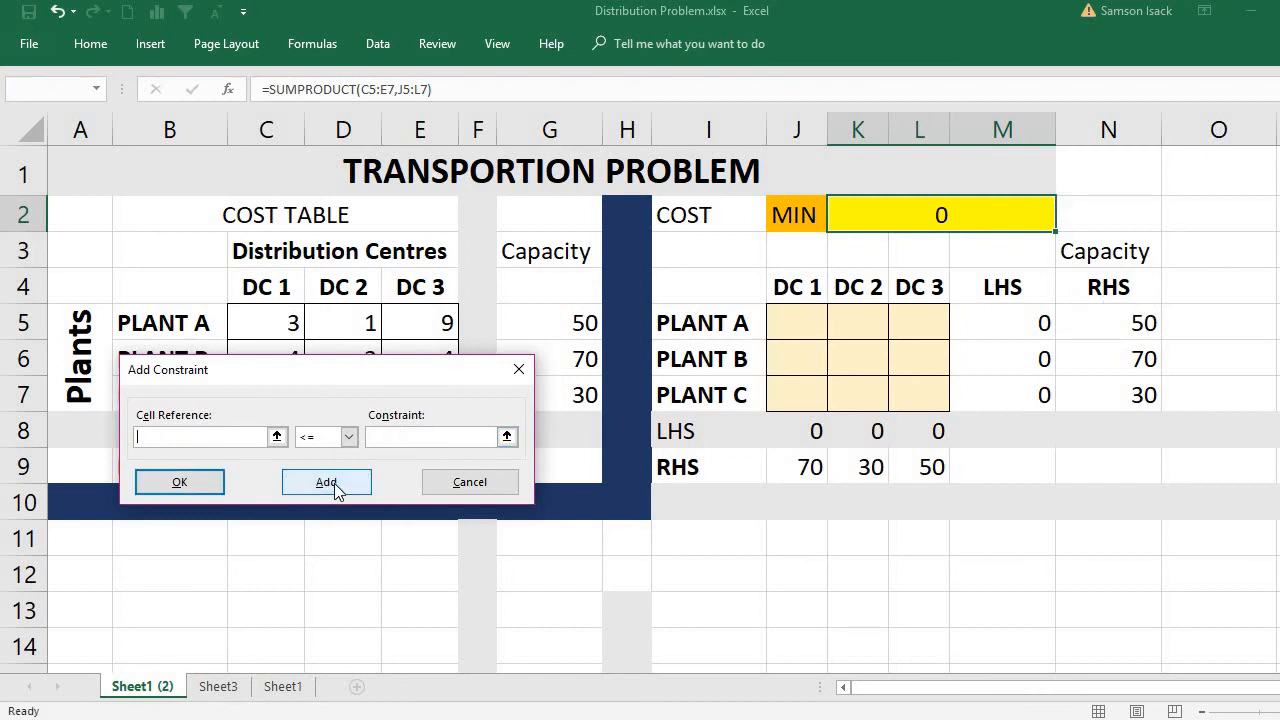
Add a Solver constraint making Plant B's shipped total M6 equal to its capacity N6.
left_click(1010, 360)
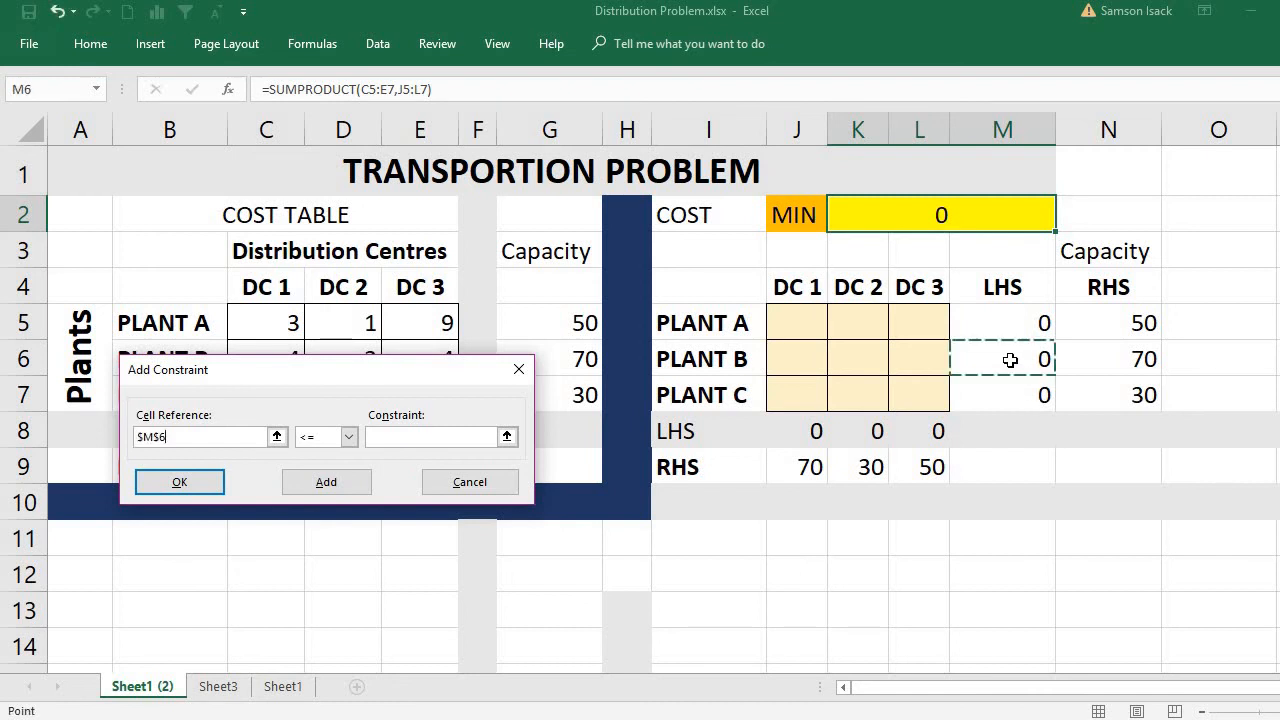
left_click(349, 439)
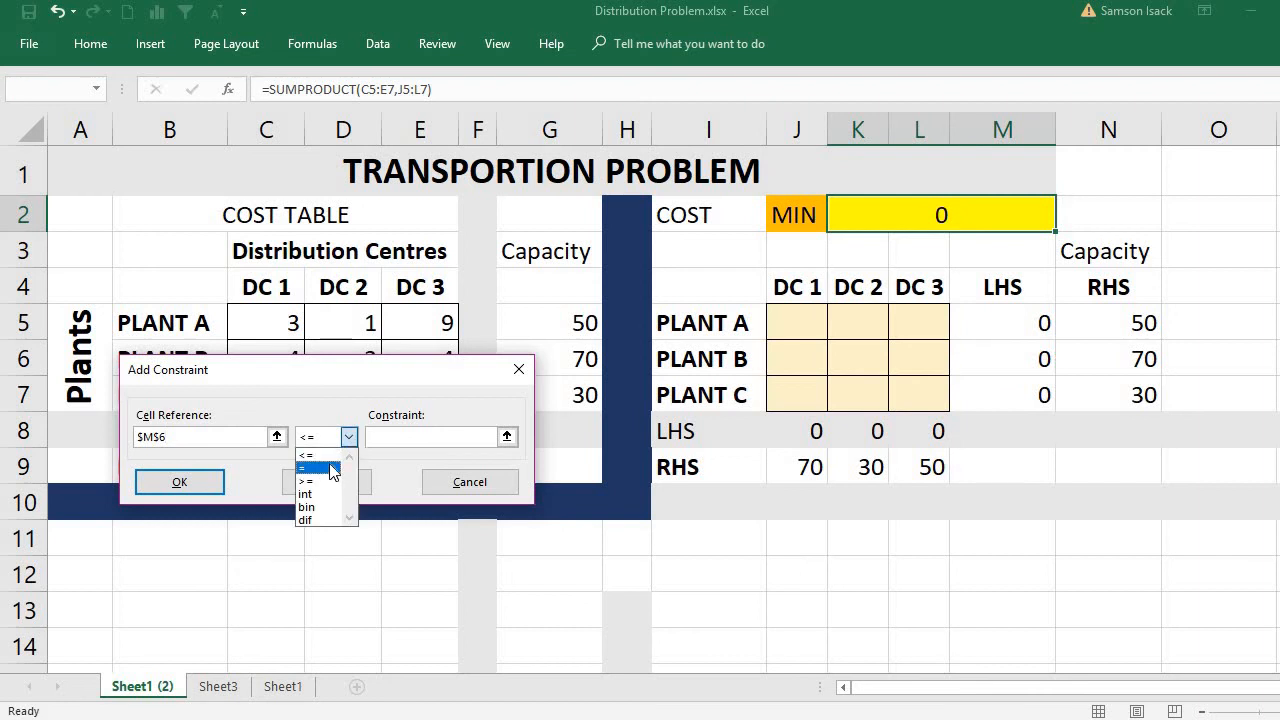
left_click(340, 468)
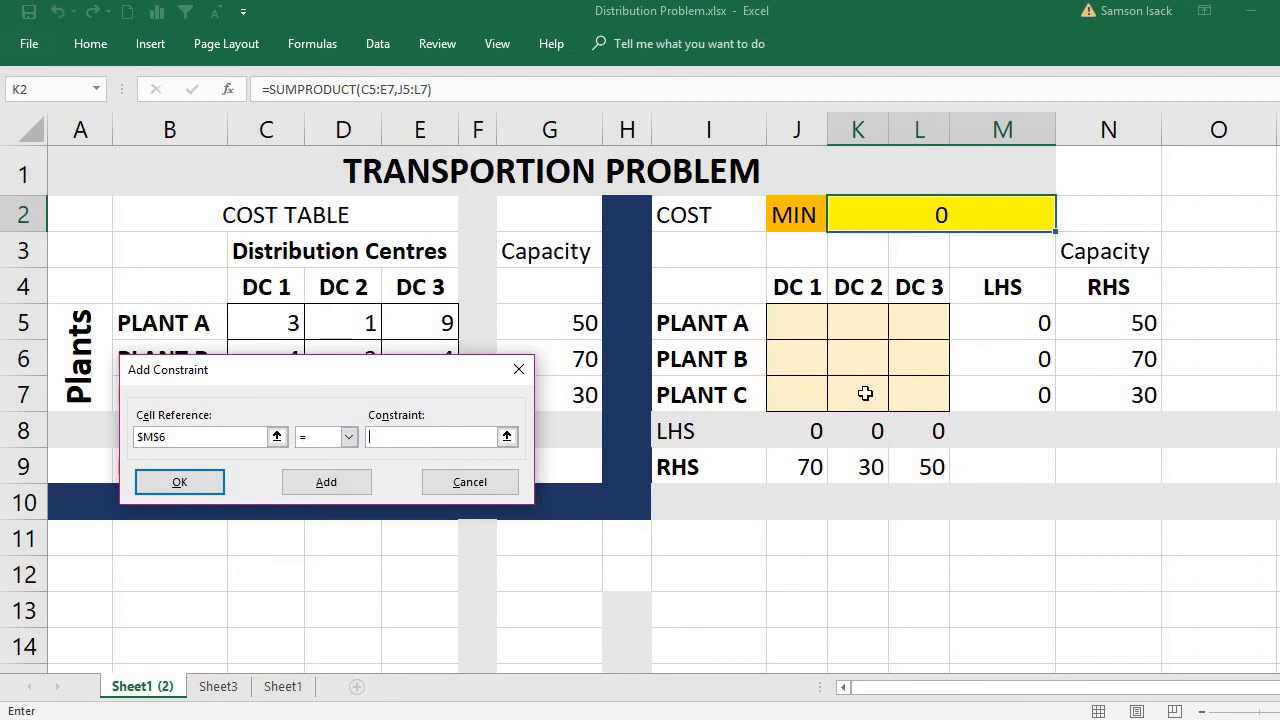
left_click(1122, 358)
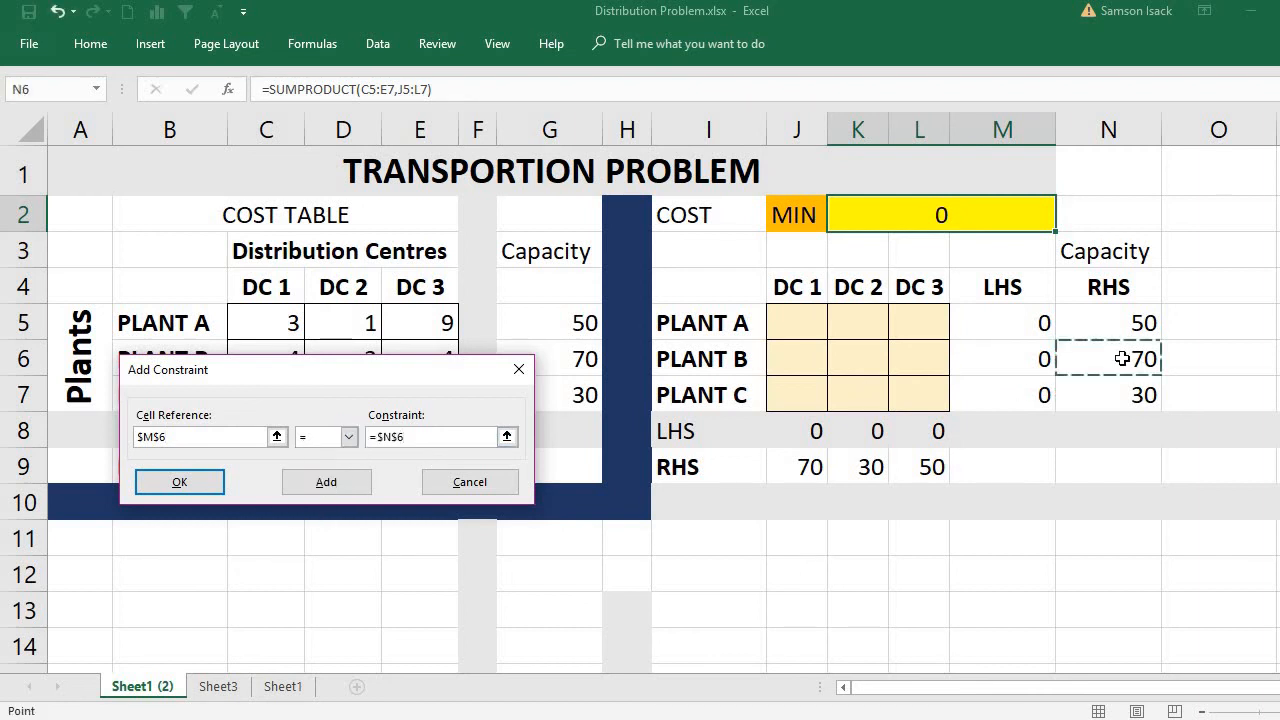
left_click(318, 484)
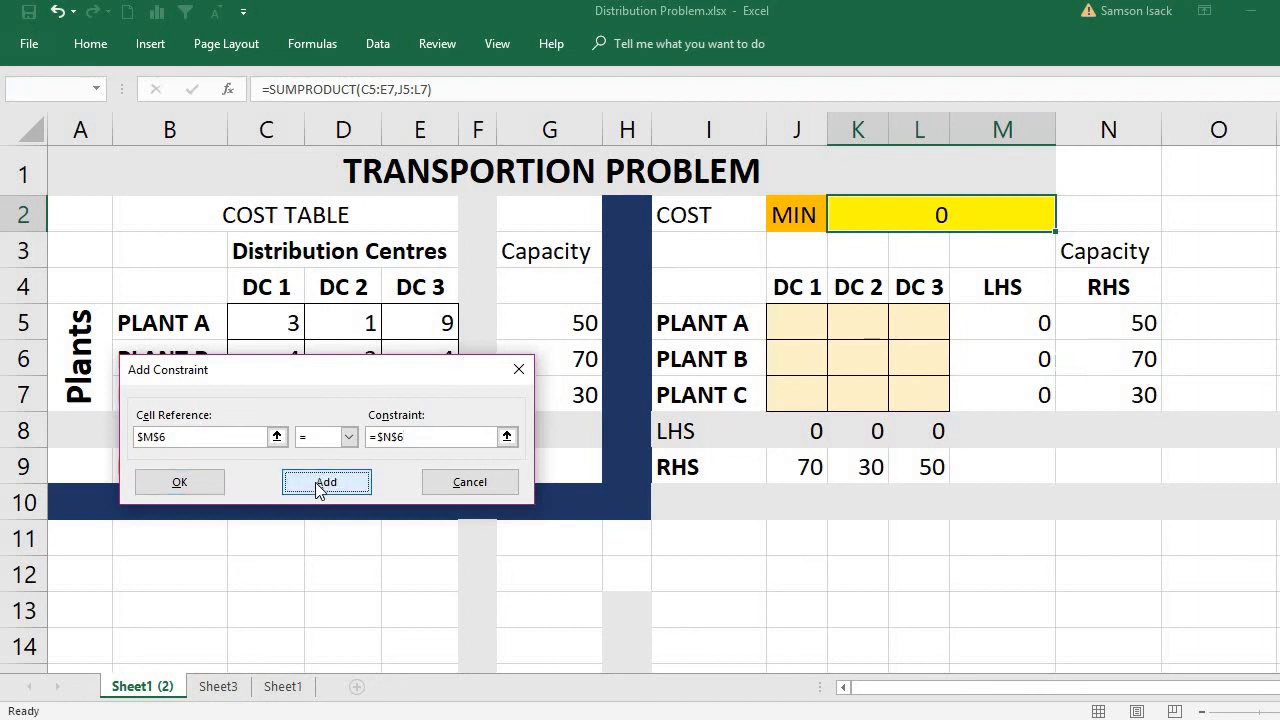
Add a Solver constraint making Plant C's shipped total M7 equal to its capacity N7, and return to the Solver parameters.
left_click(997, 404)
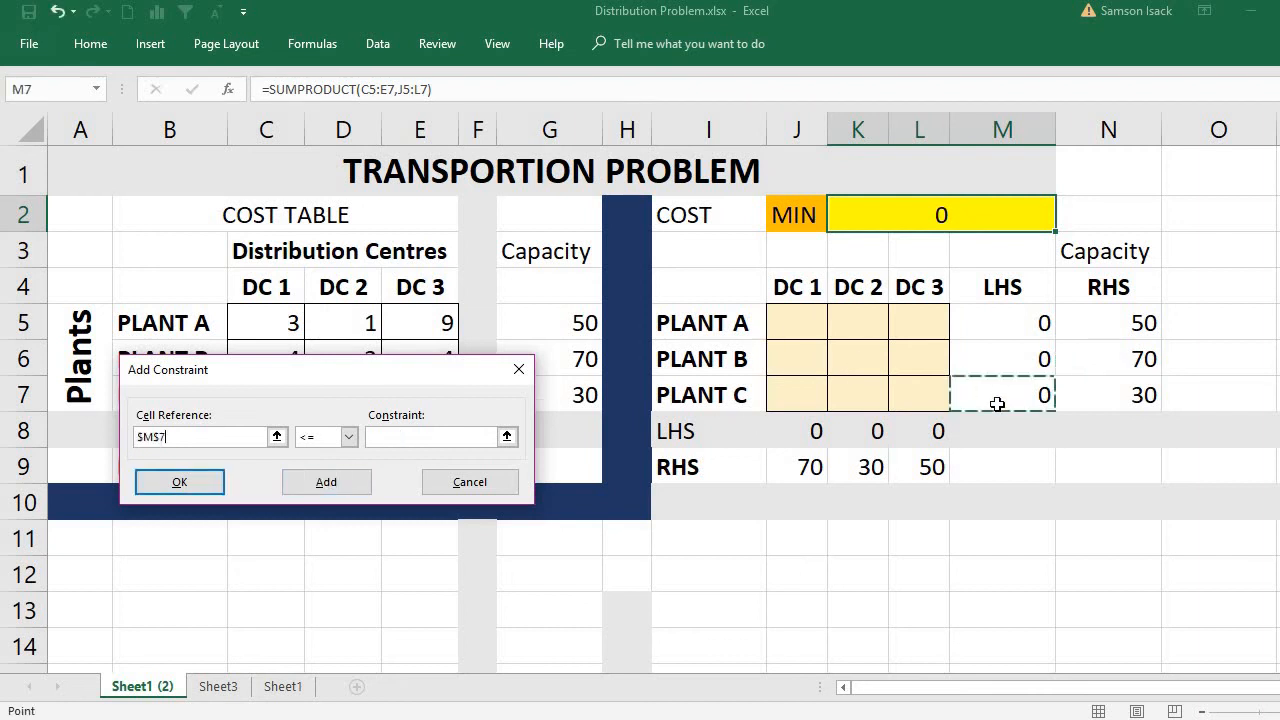
left_click(347, 437)
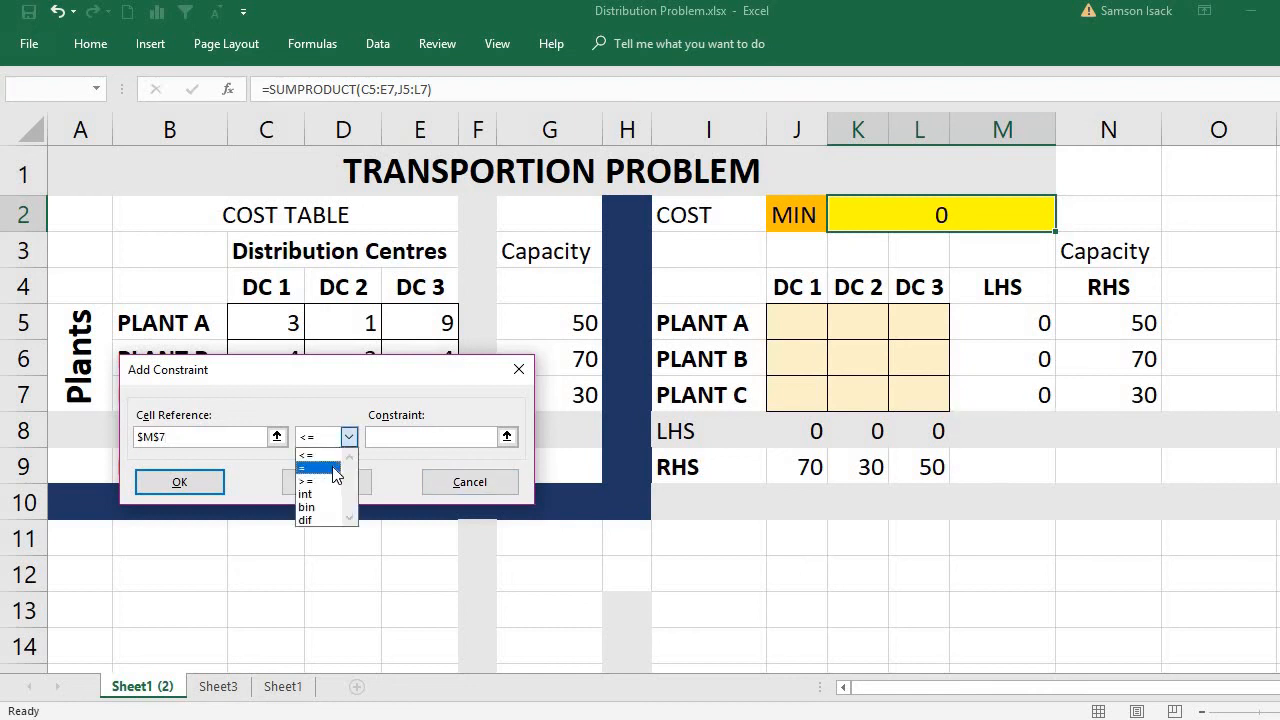
left_click(318, 462)
left_click(417, 437)
left_click(1086, 390)
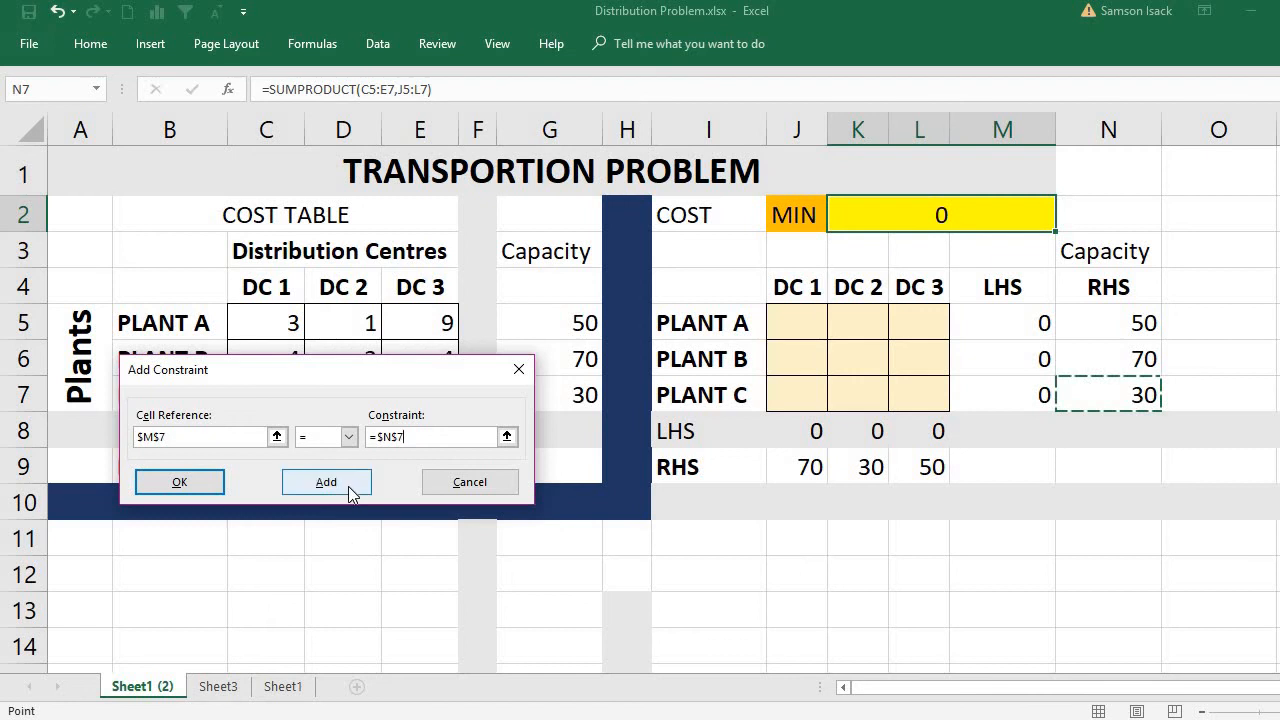
left_click(179, 482)
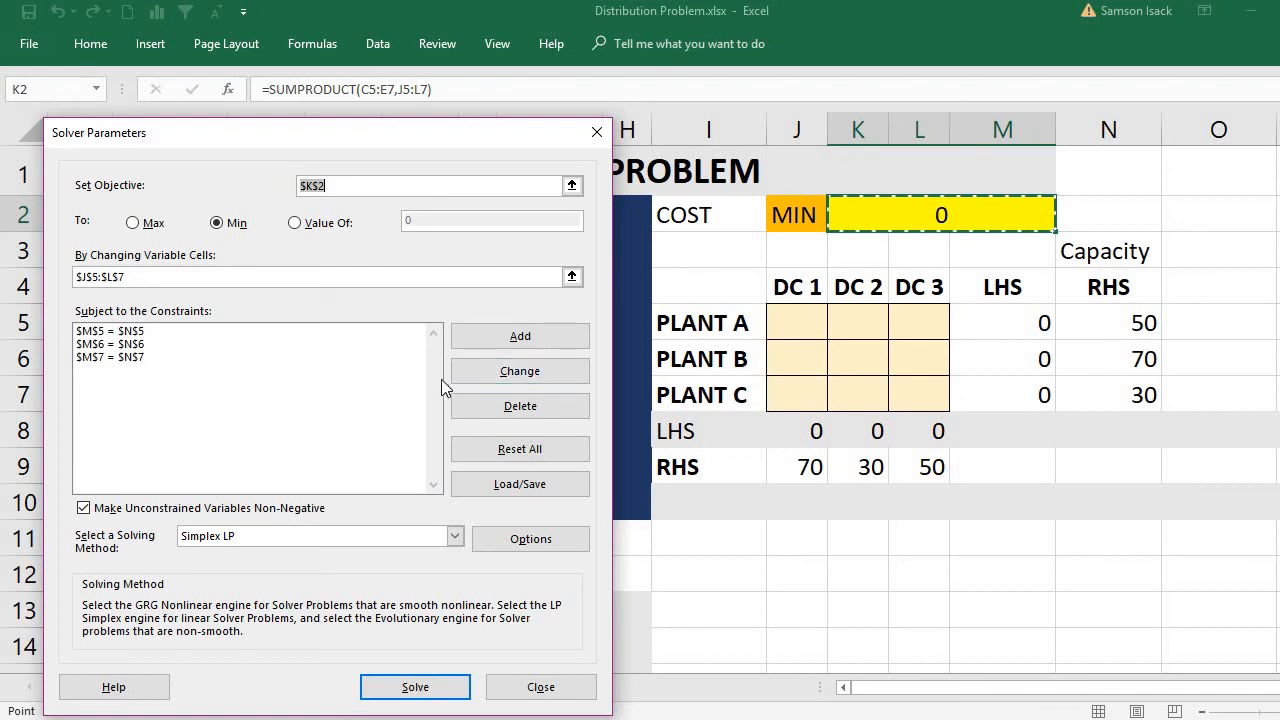
Delete the three individual plant capacity constraints from the Solver's constraint list.
left_click(308, 340)
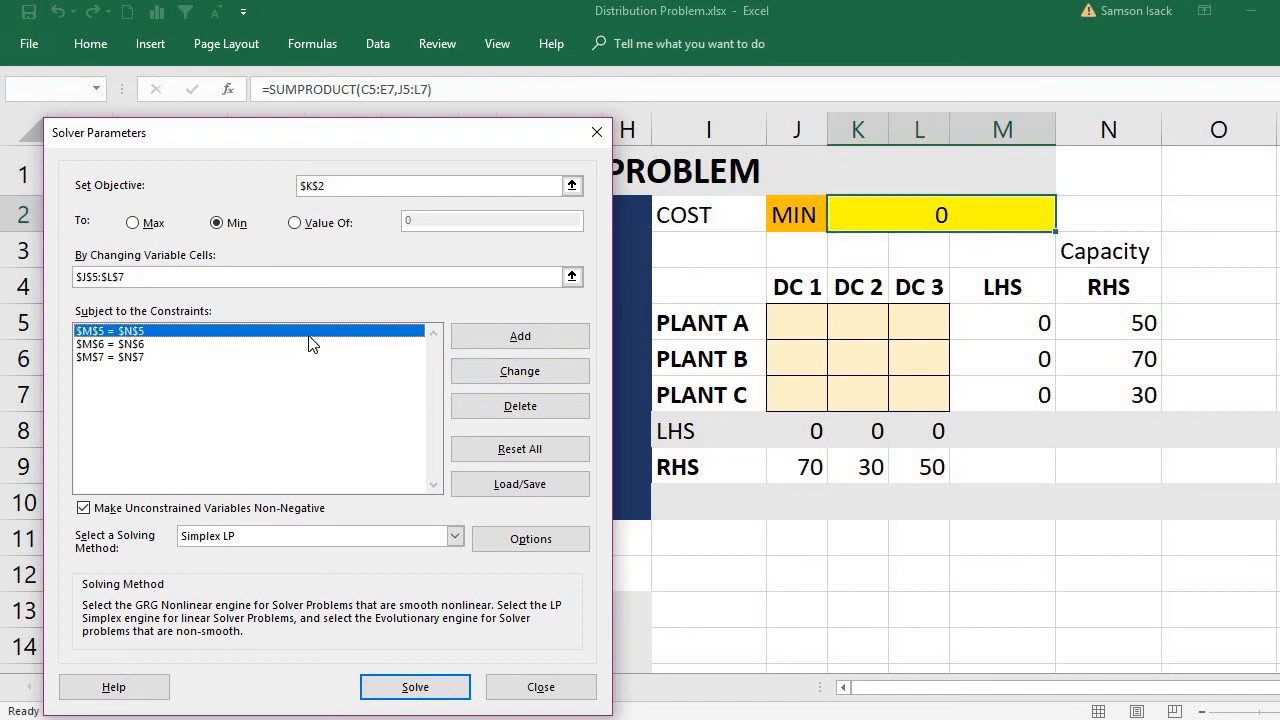
left_click(465, 403)
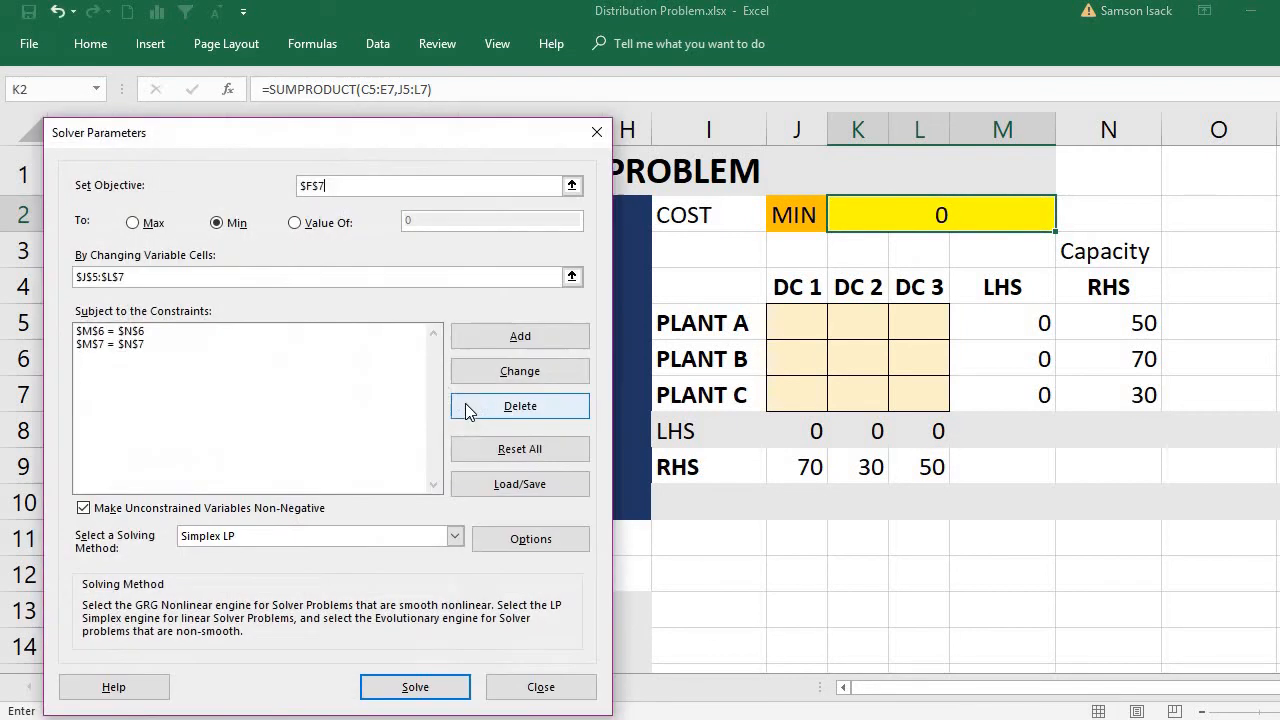
left_click(326, 336)
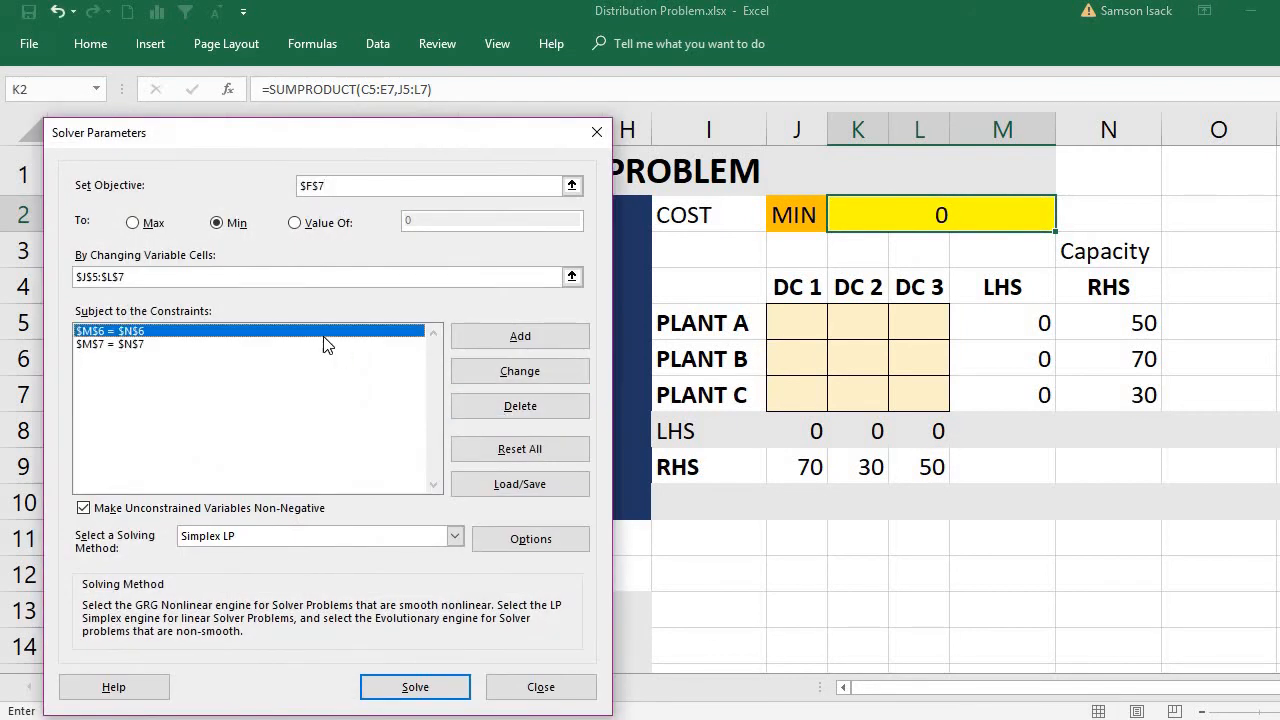
left_click(468, 405)
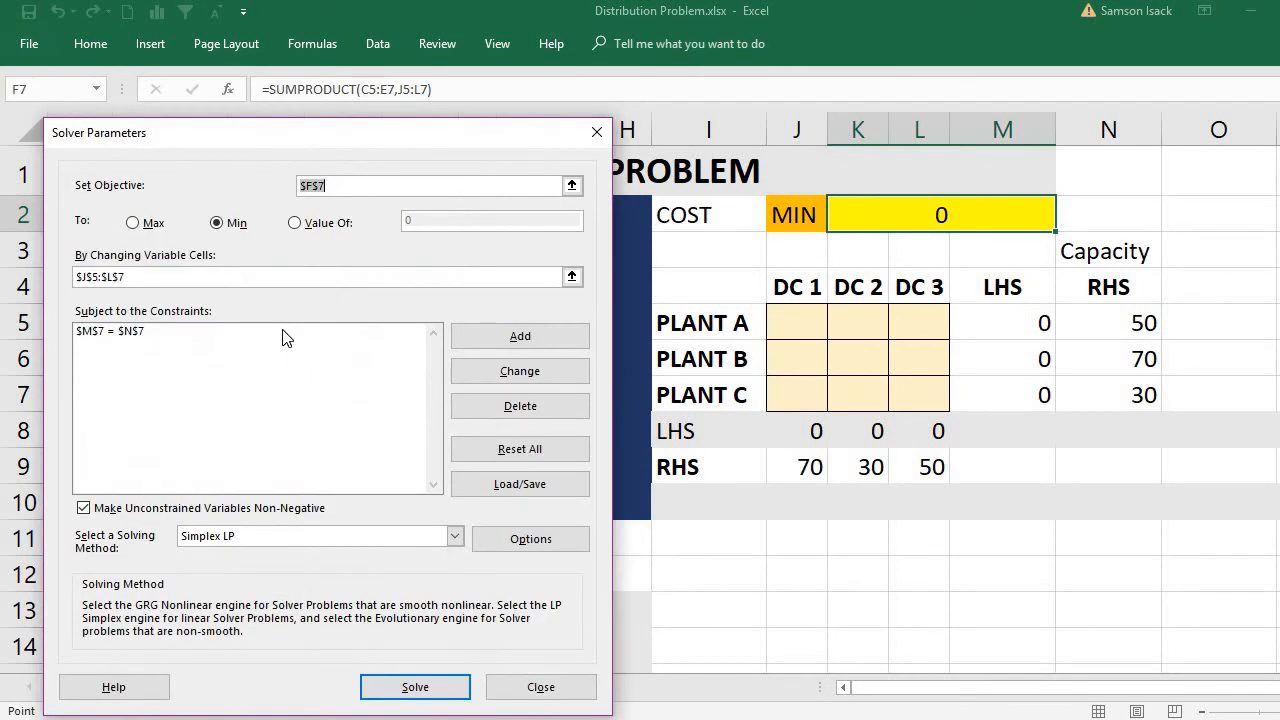
left_click(283, 334)
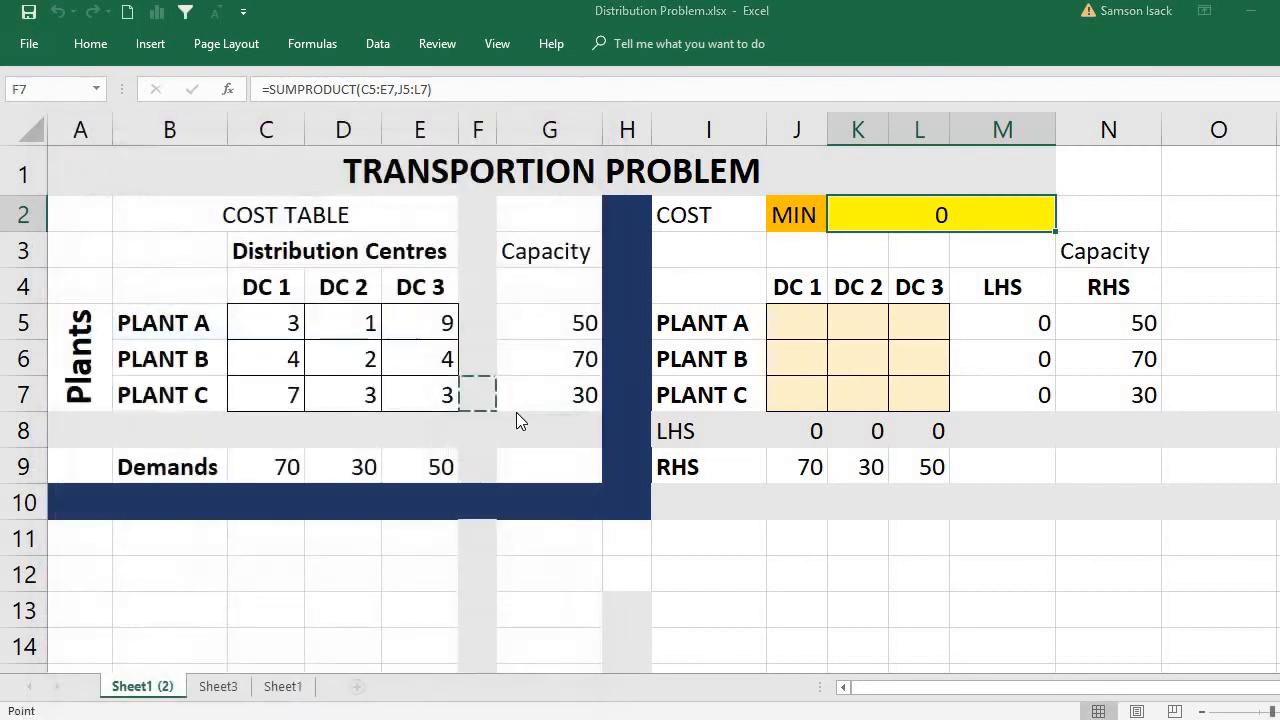
left_click(516, 408)
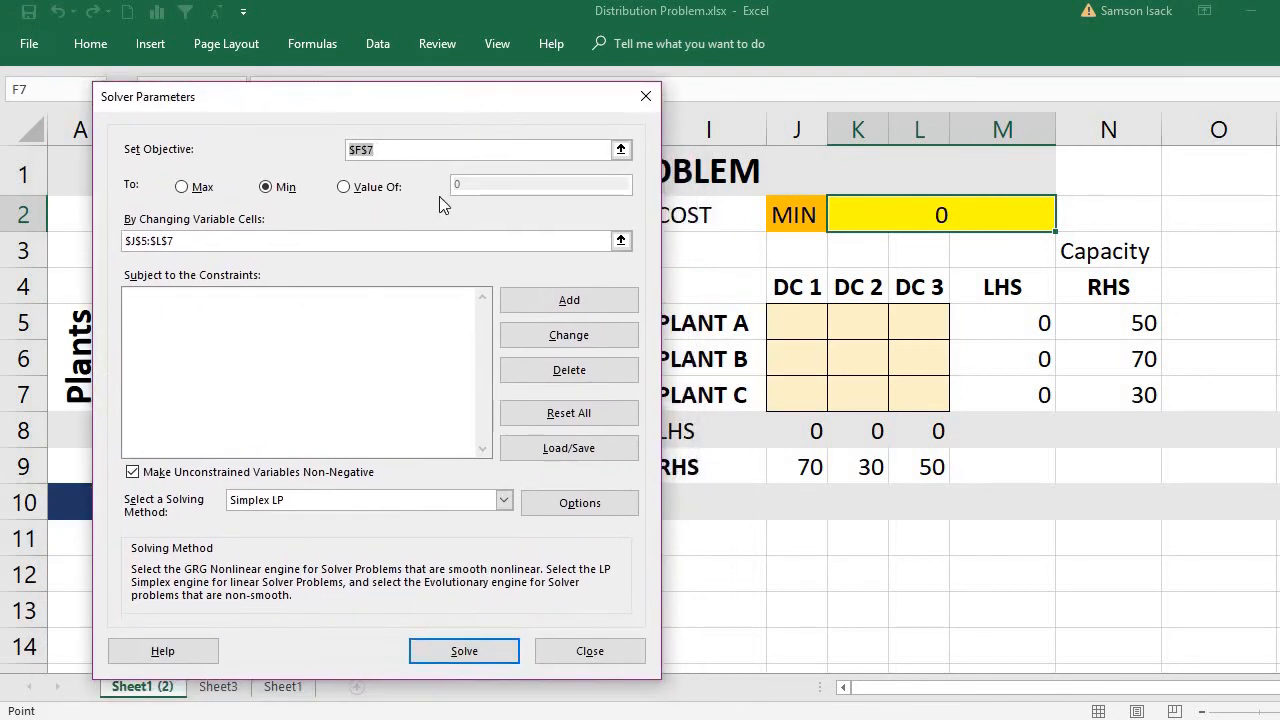
Add a Solver constraint making the plants' shipped totals M5:M7 equal to their capacities N5:N7.
left_click(343, 297)
left_click(508, 297)
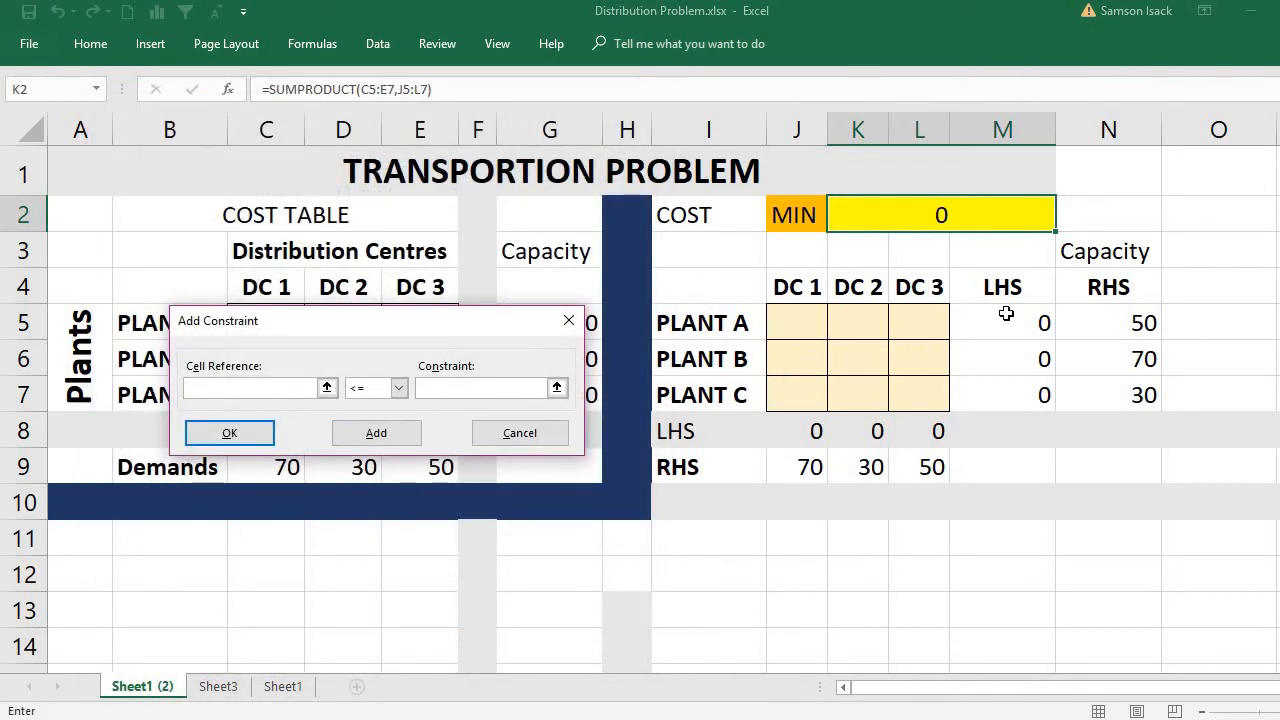
left_click_drag(1010, 320, 1017, 397)
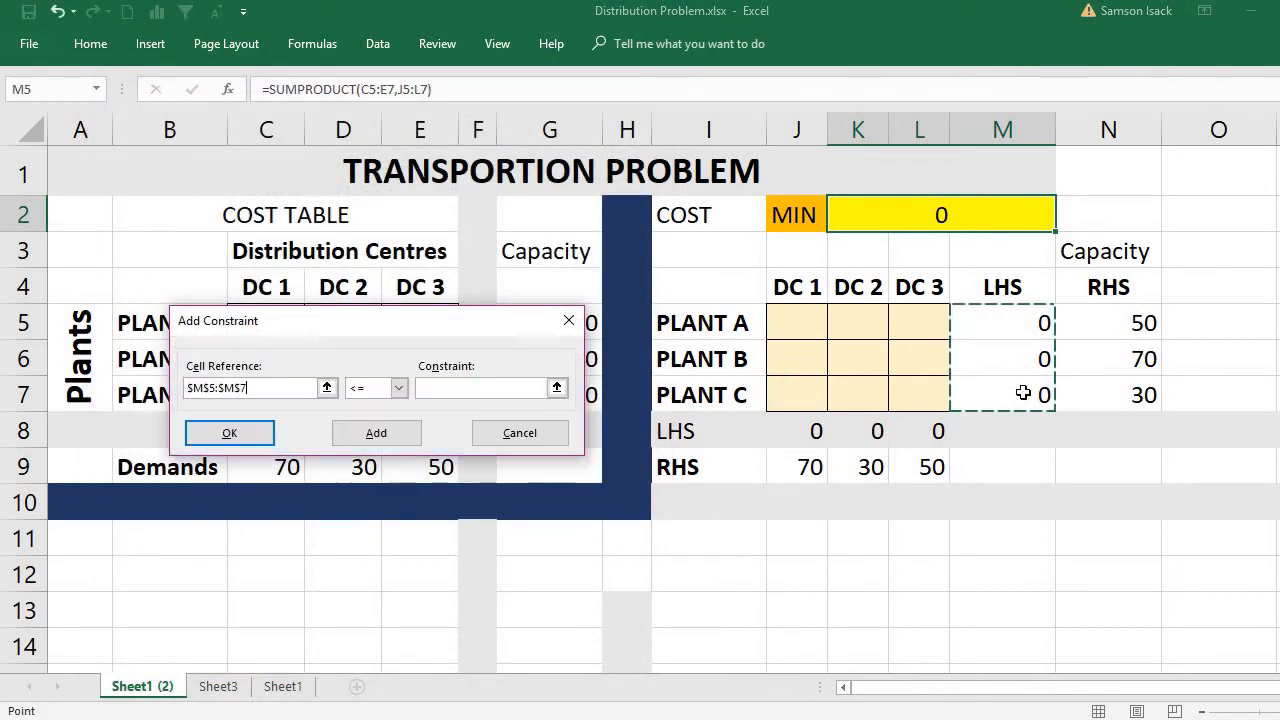
left_click(398, 388)
left_click(358, 419)
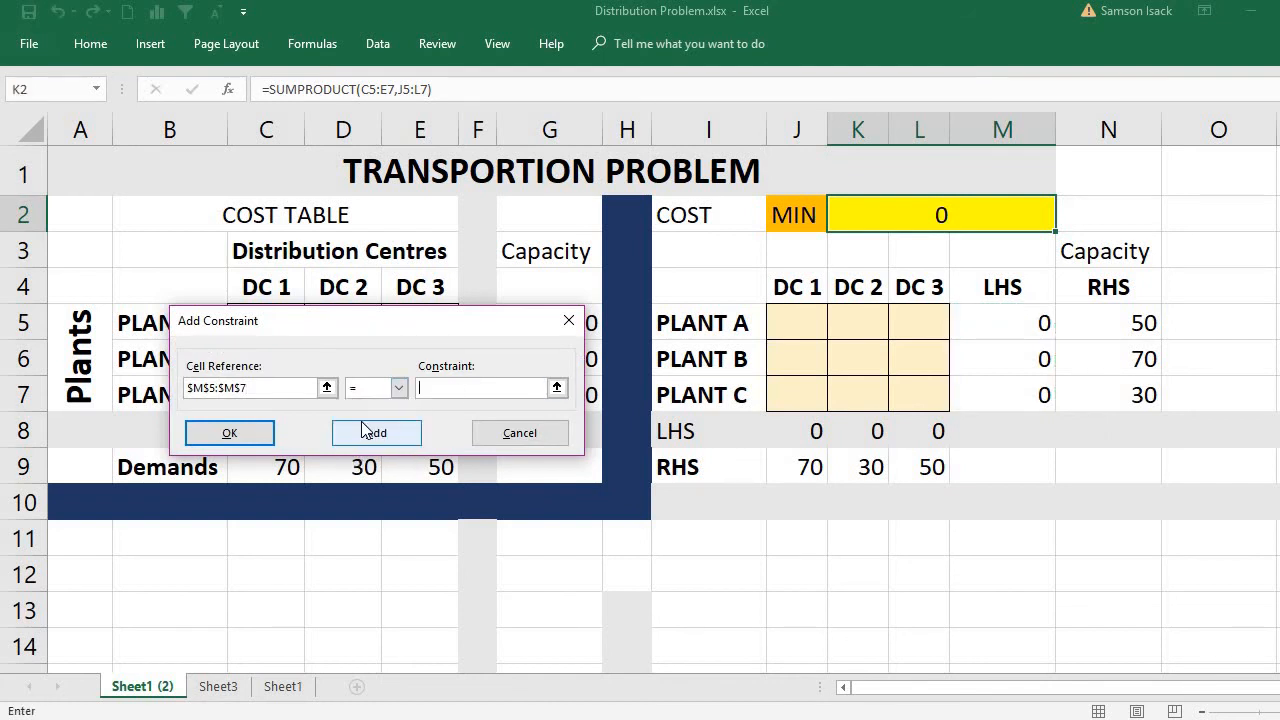
left_click(1103, 322)
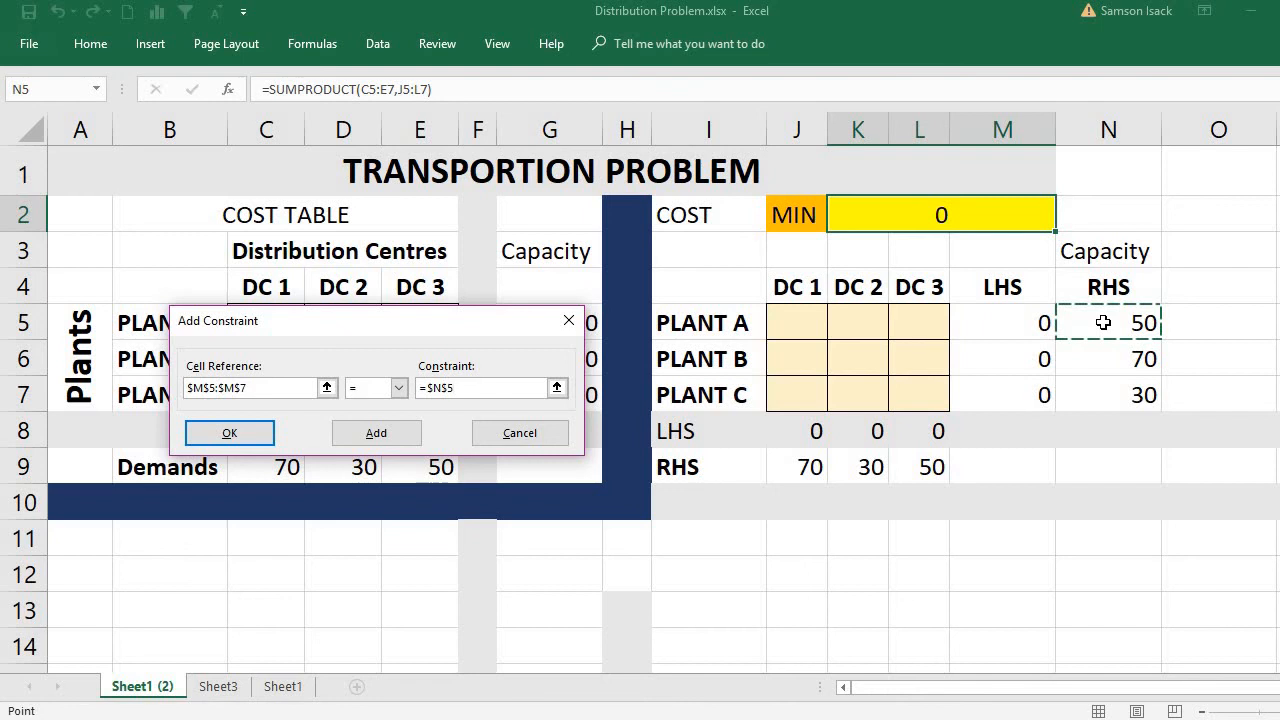
left_click_drag(1103, 323, 1110, 388)
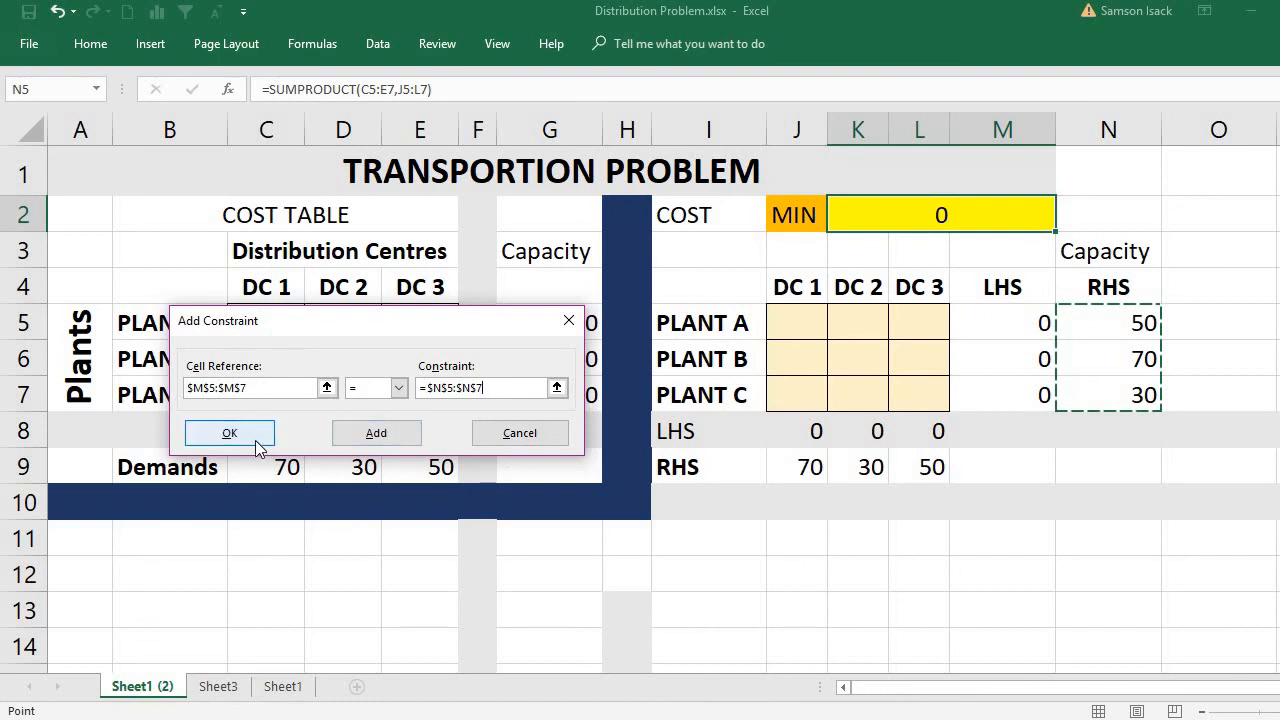
left_click(386, 432)
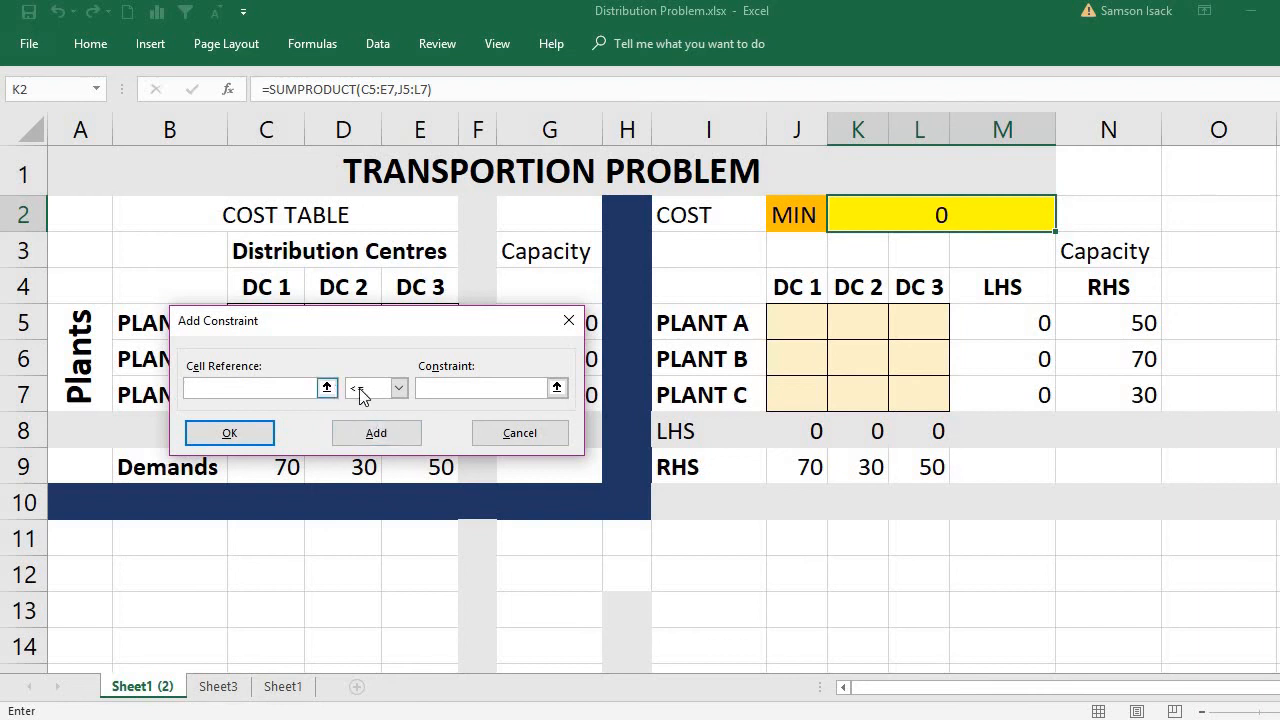
Add a Solver constraint making the received totals J8:L8 equal to the demands J9:L9, and return to the Solver parameters.
left_click_drag(801, 440, 918, 437)
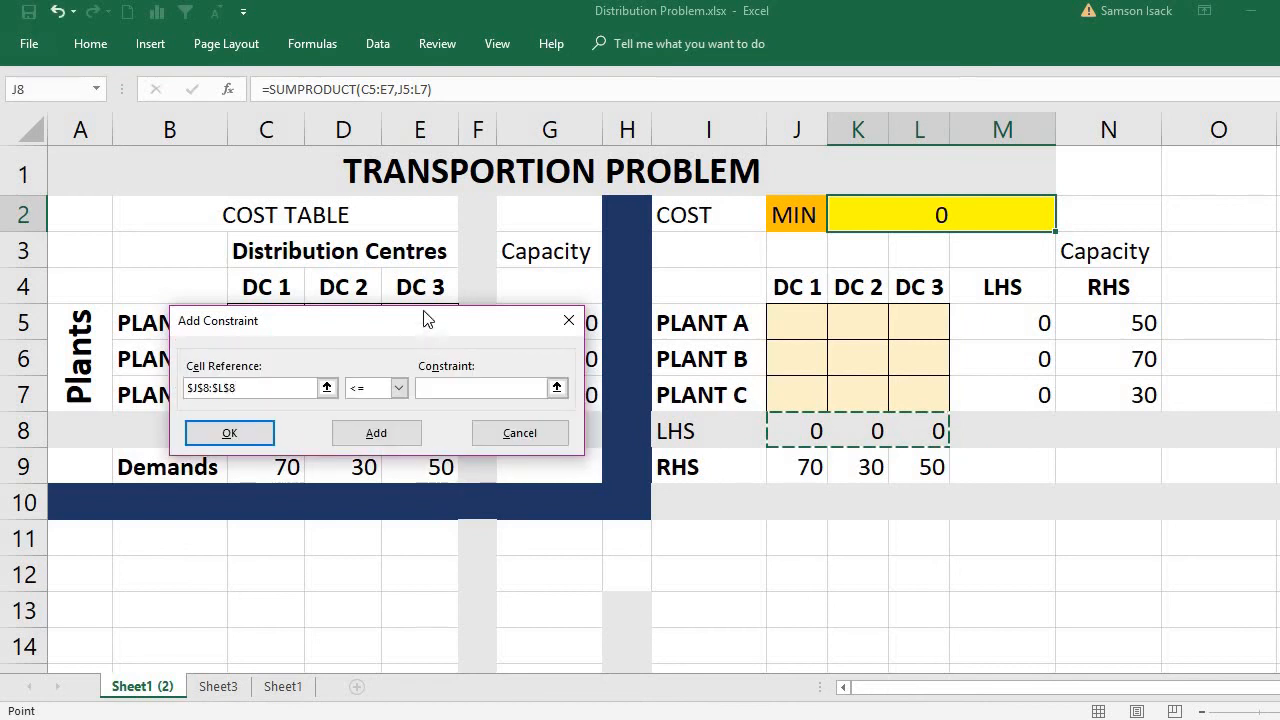
left_click_drag(427, 327, 407, 240)
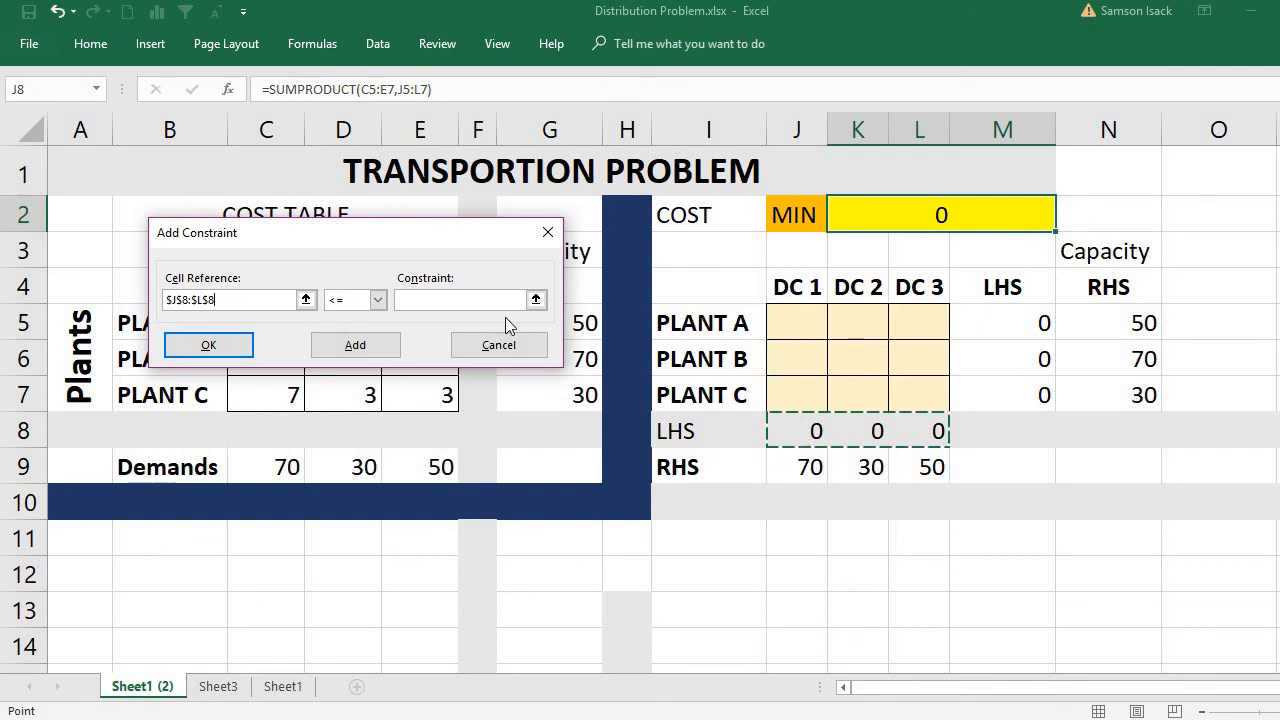
left_click(378, 300)
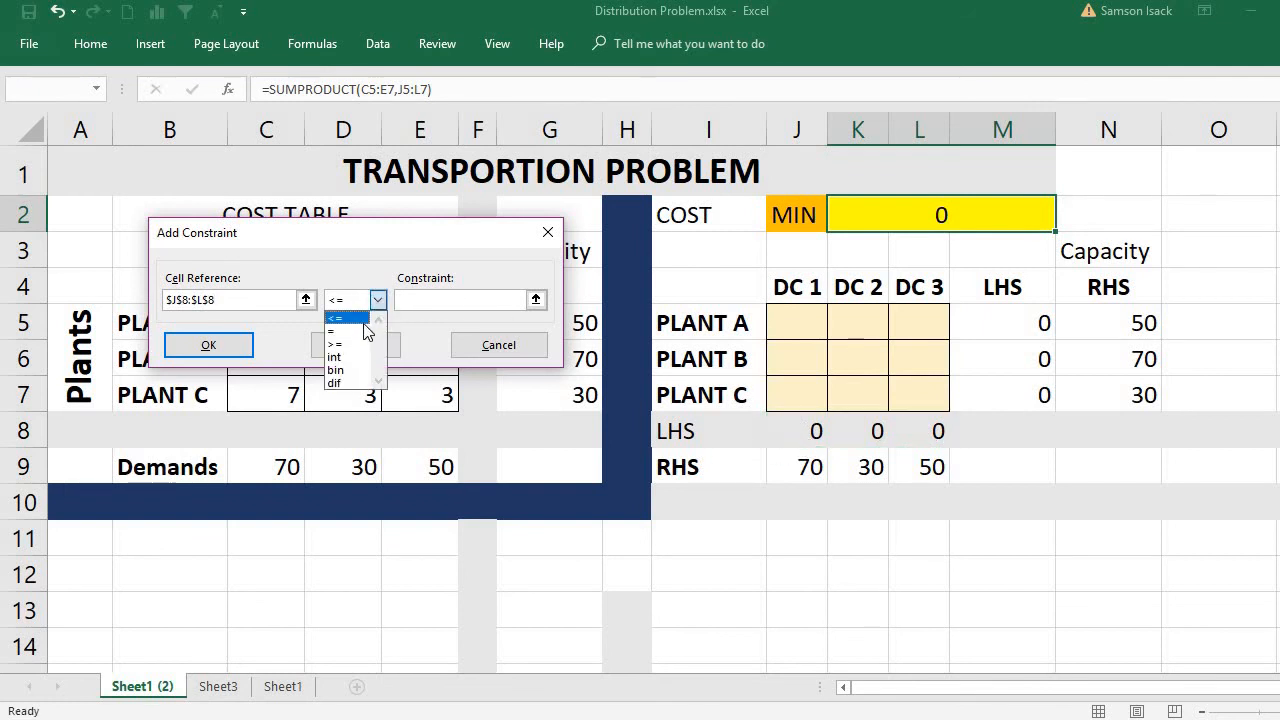
left_click(350, 330)
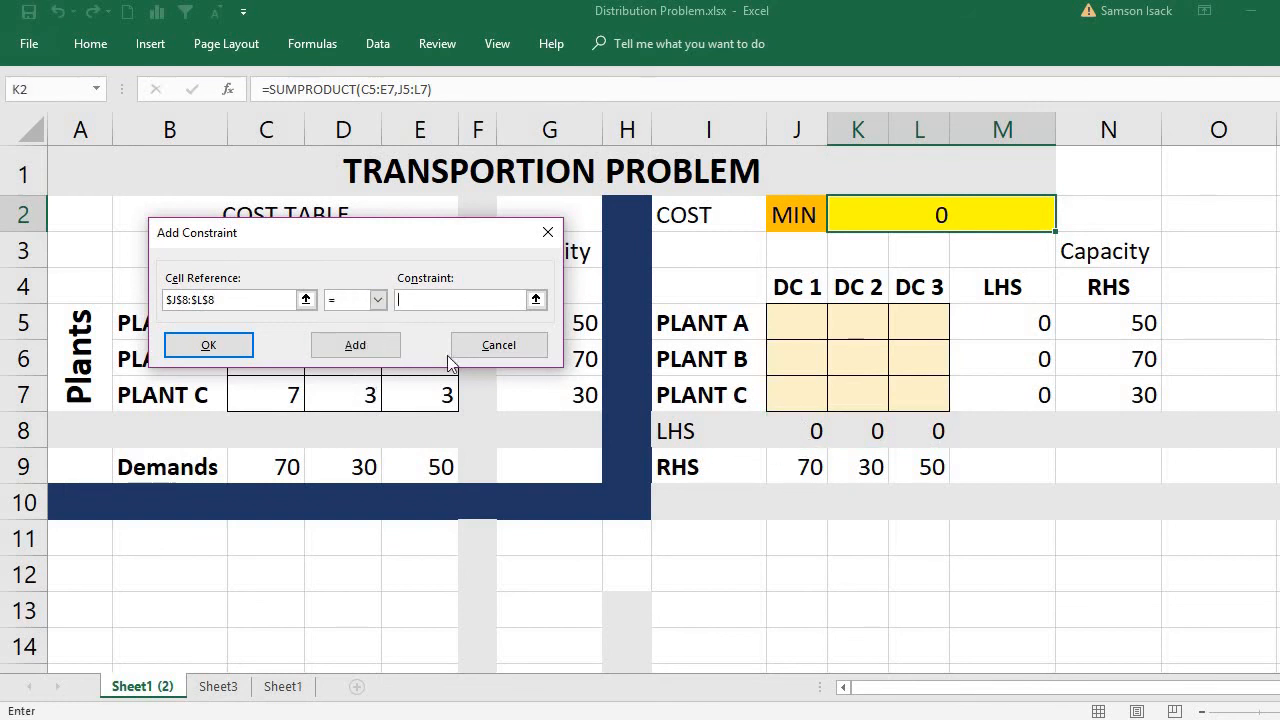
left_click_drag(799, 467, 907, 469)
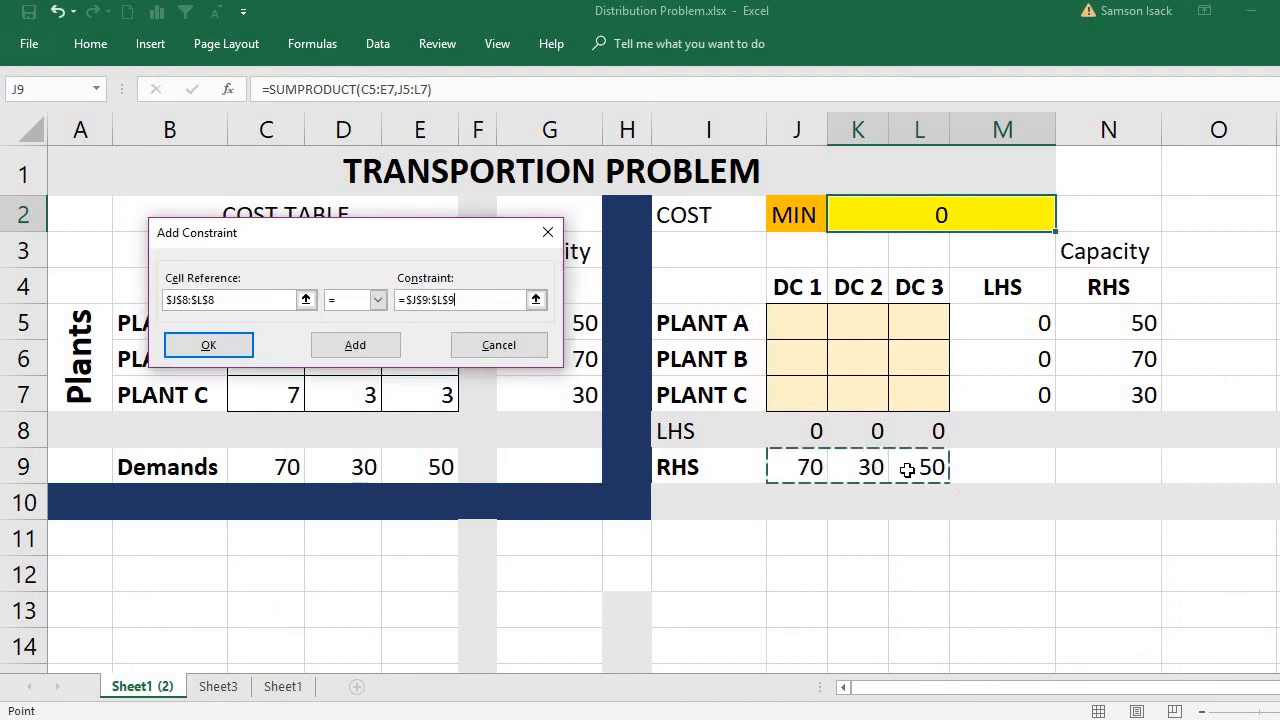
left_click(240, 347)
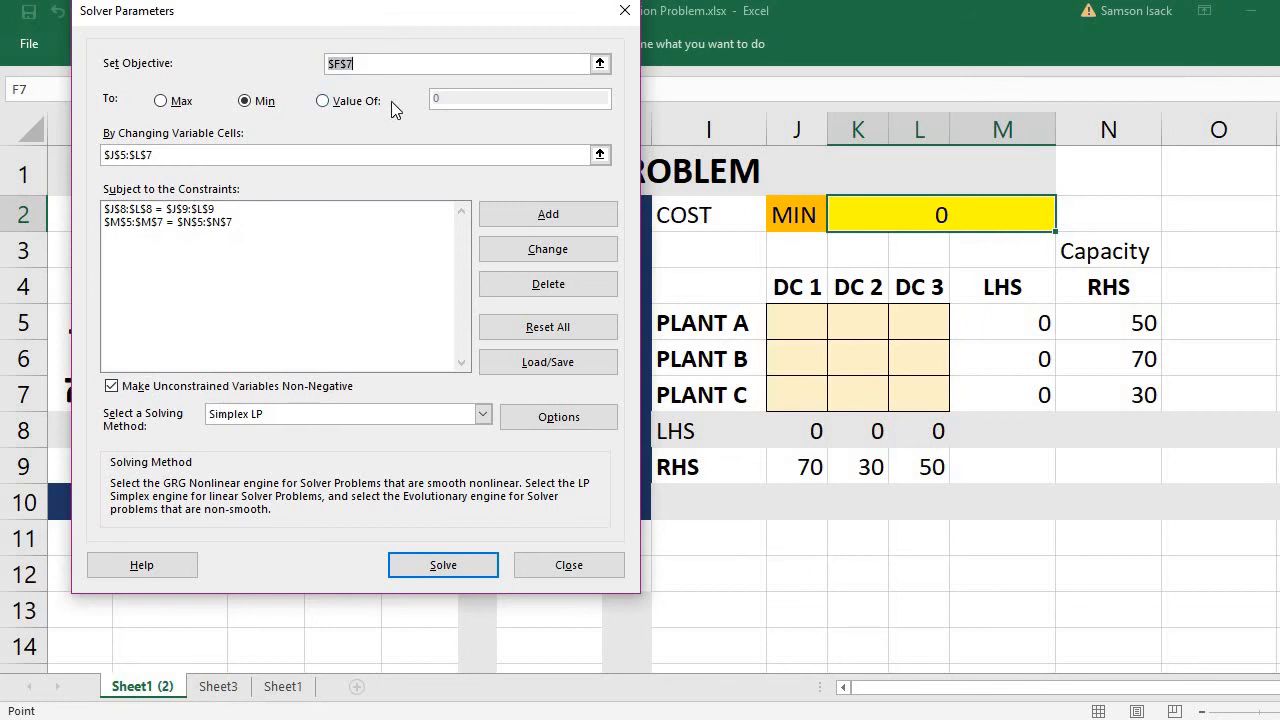
Review the Solver options for all methods, GRG Nonlinear and Evolutionary, and return to the Solver parameters.
left_click_drag(384, 20, 400, 186)
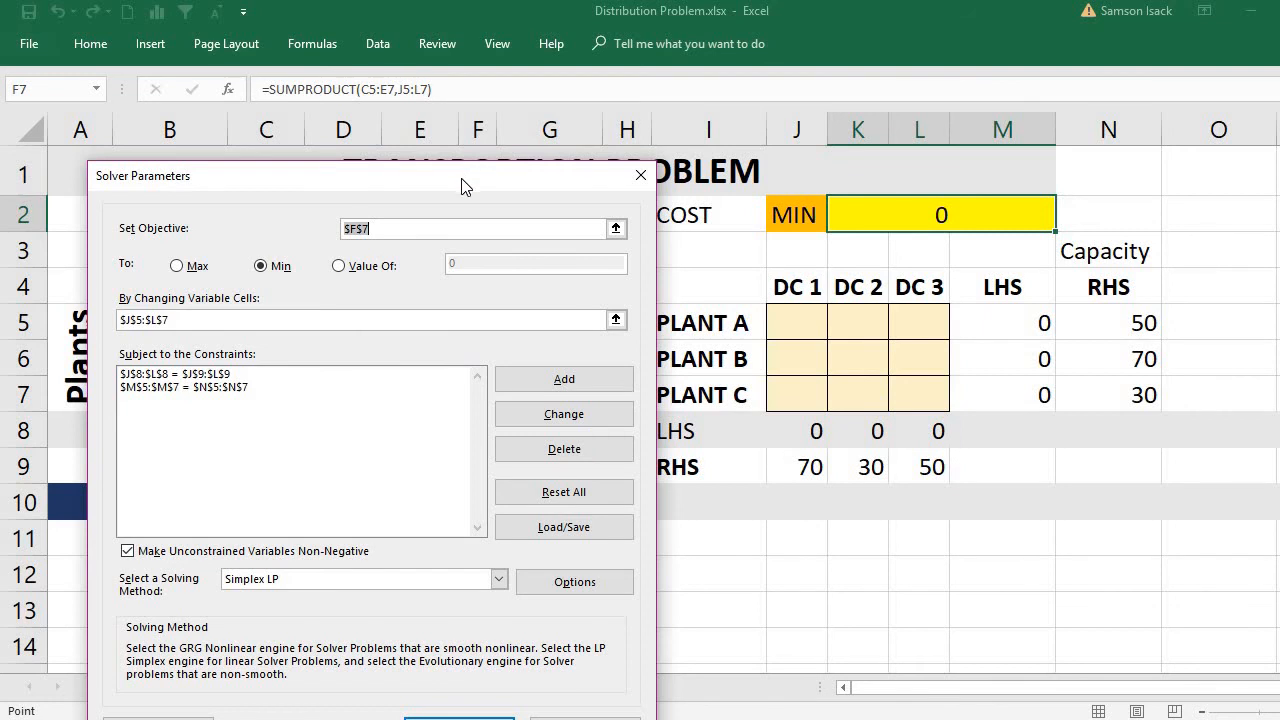
left_click_drag(461, 187, 445, 105)
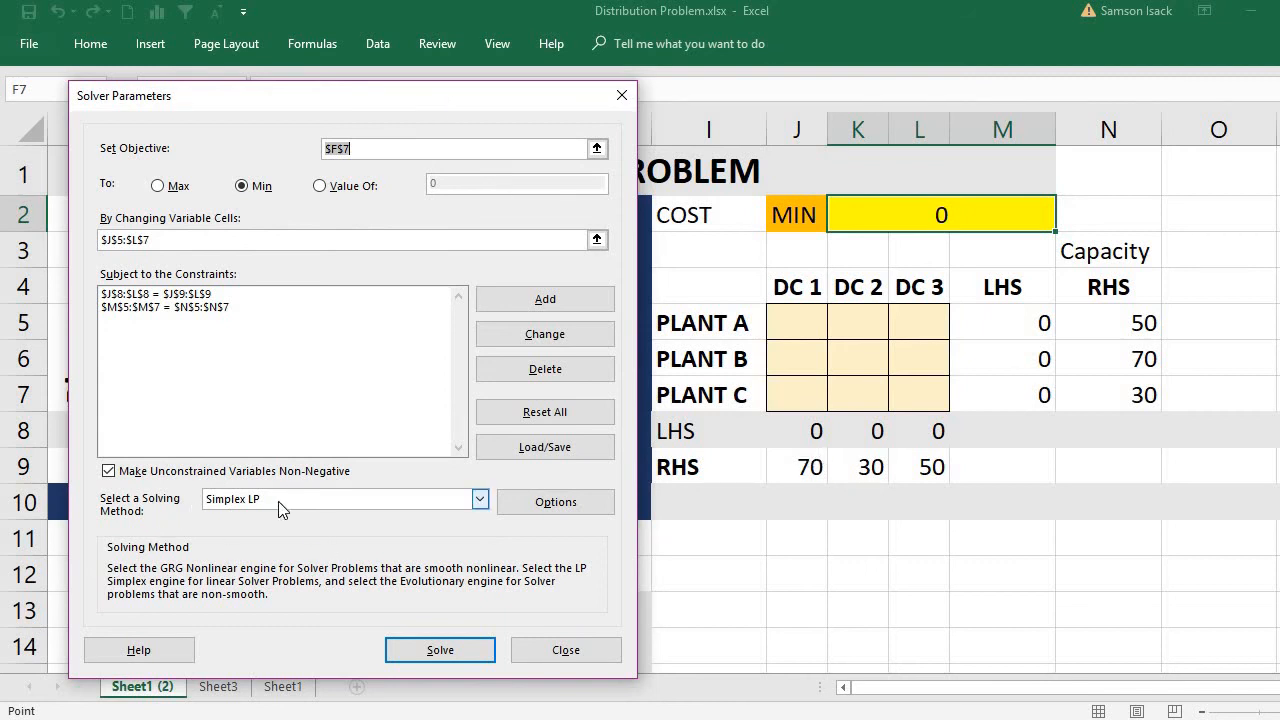
left_click(553, 505)
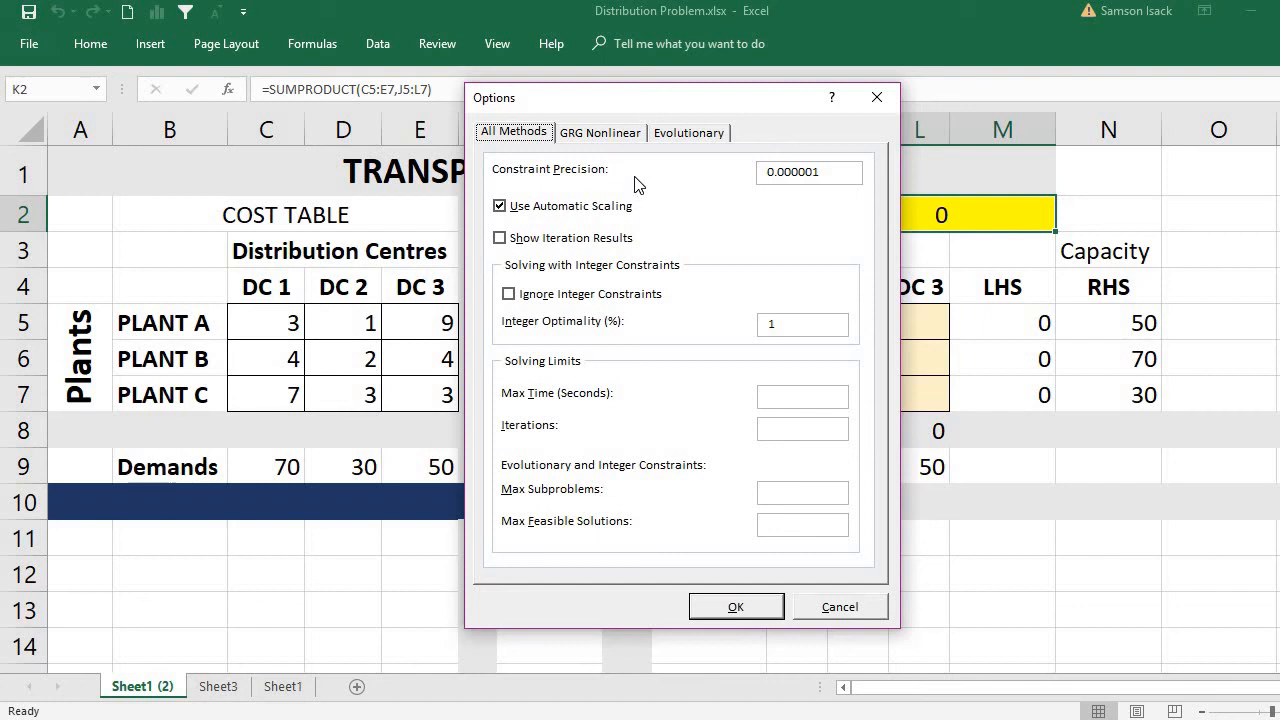
left_click_drag(637, 113, 531, 136)
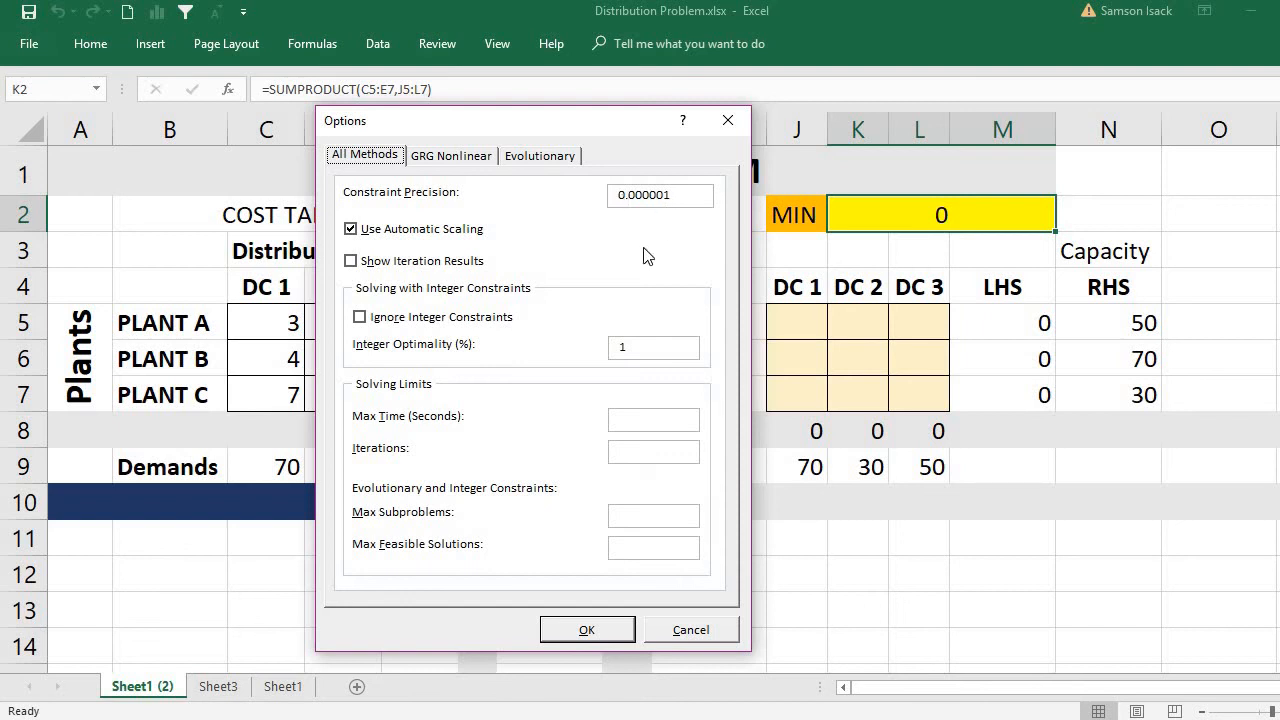
key("alt+t")
left_click(459, 158)
left_click(530, 160)
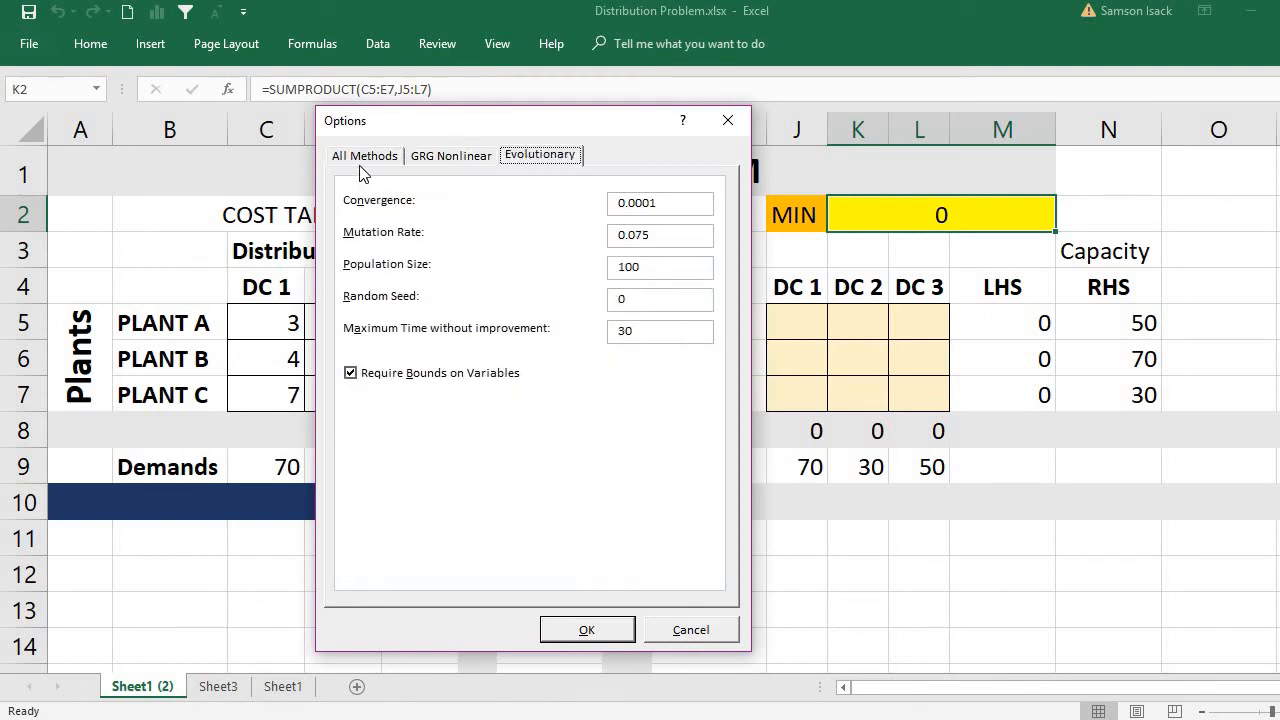
left_click(362, 160)
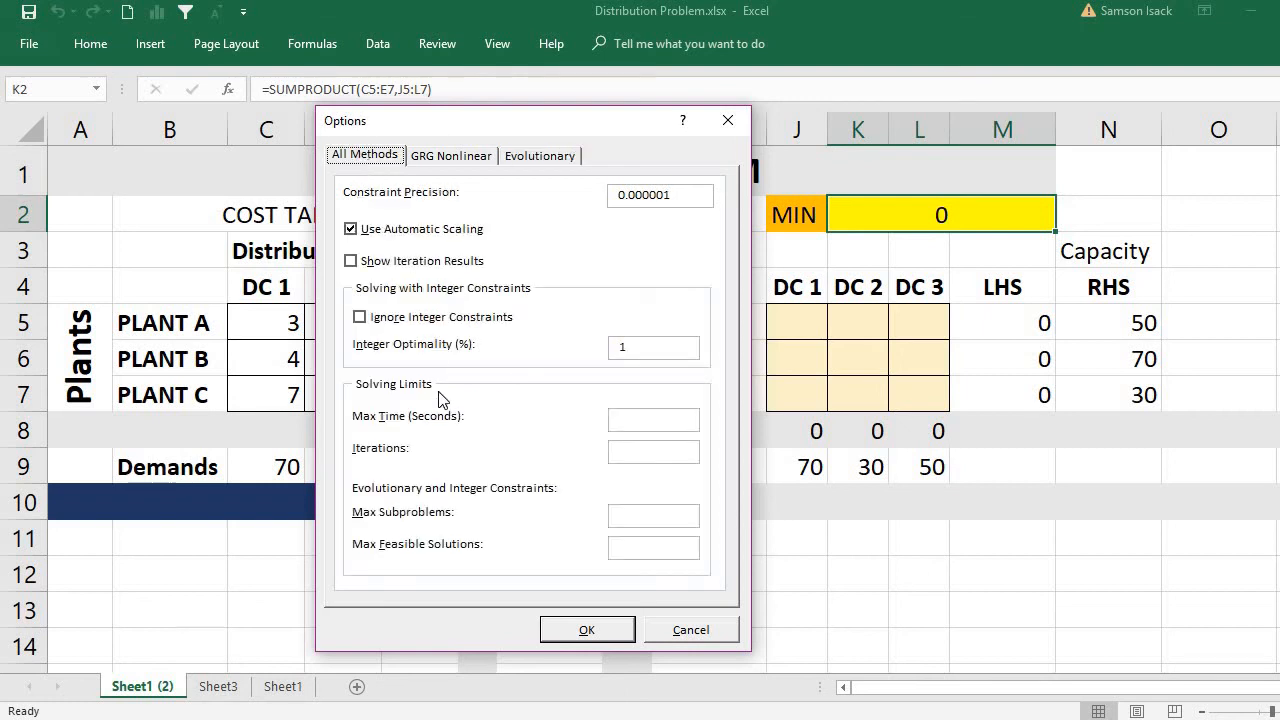
left_click(571, 628)
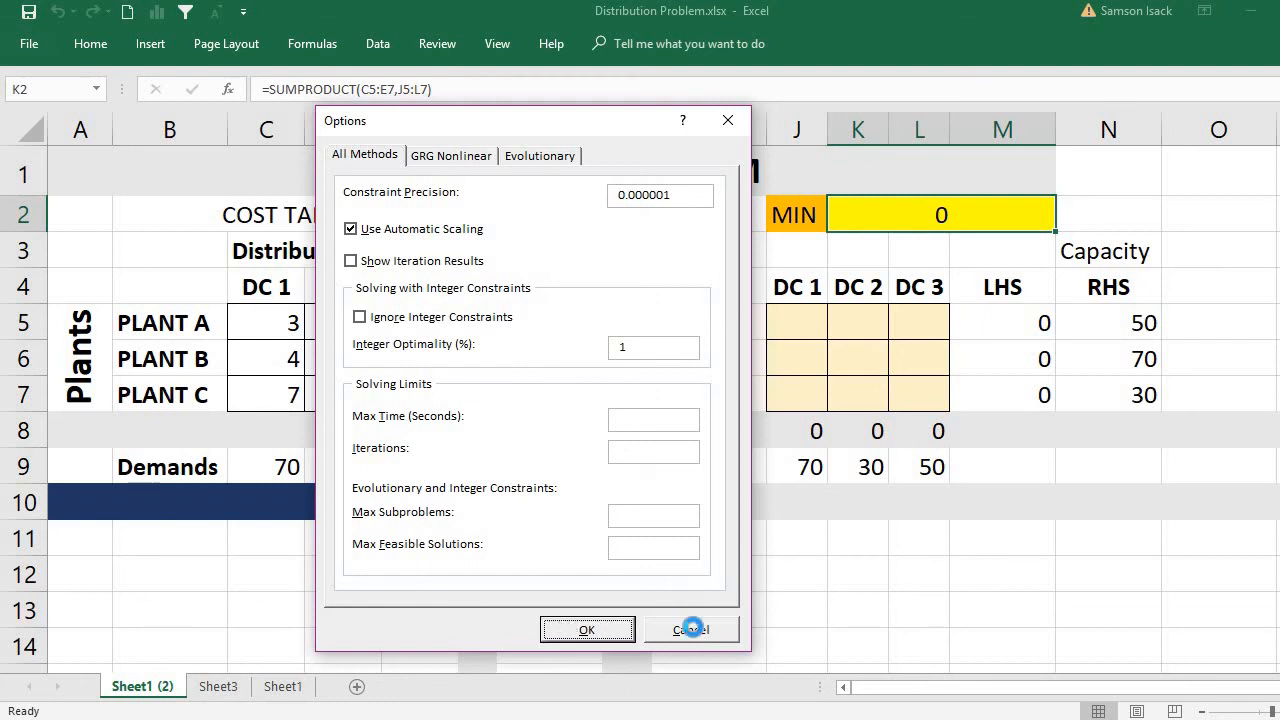
left_click(688, 628)
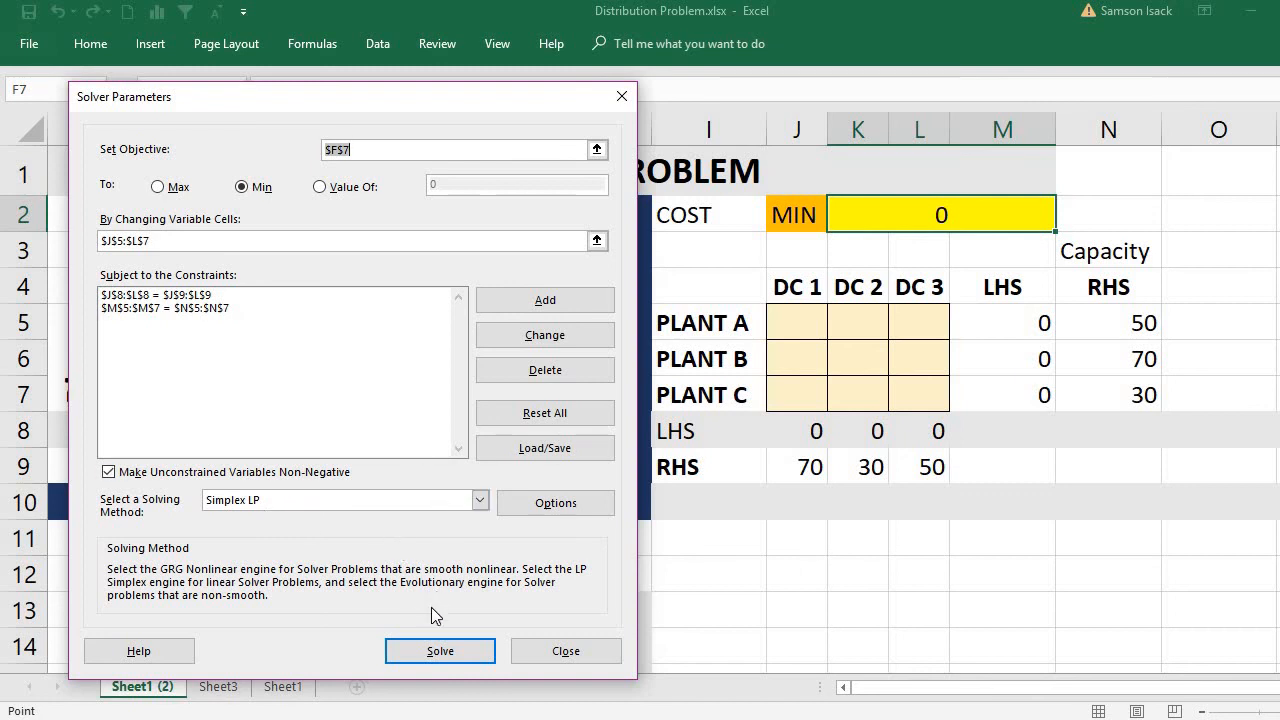
Set the Solver objective to the cost cell K2 and solve the model.
left_click(447, 657)
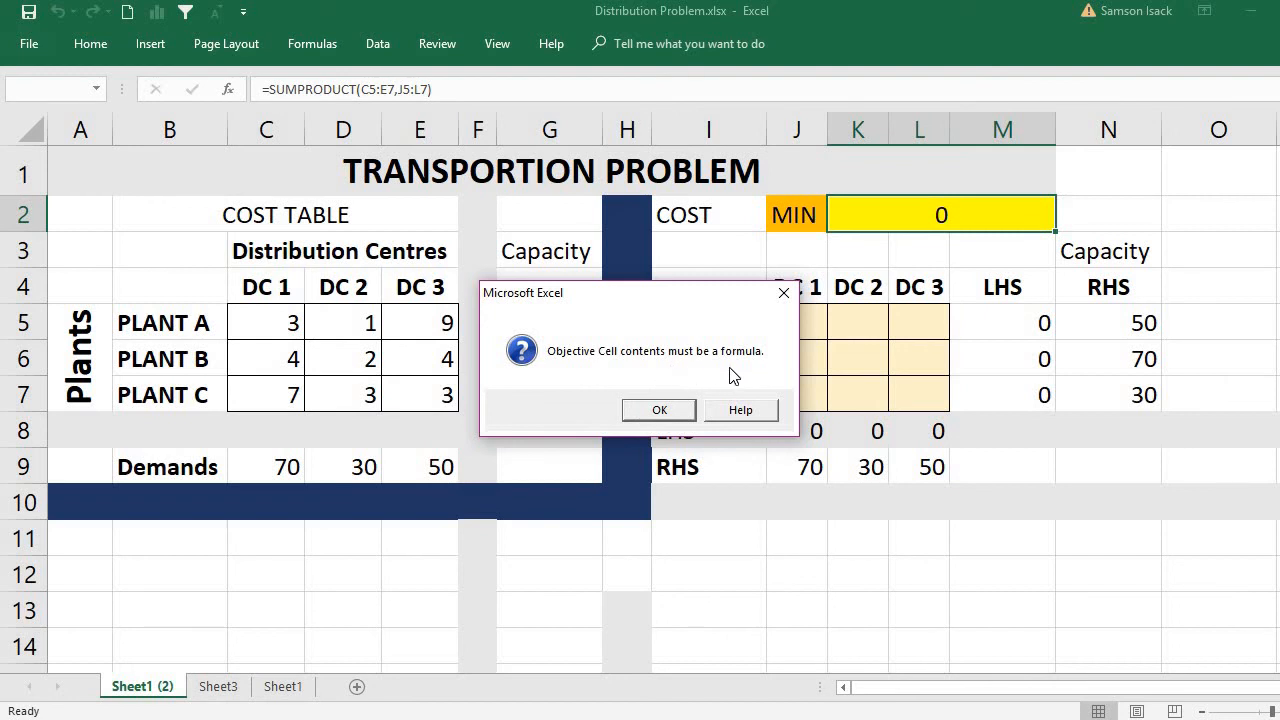
left_click(680, 406)
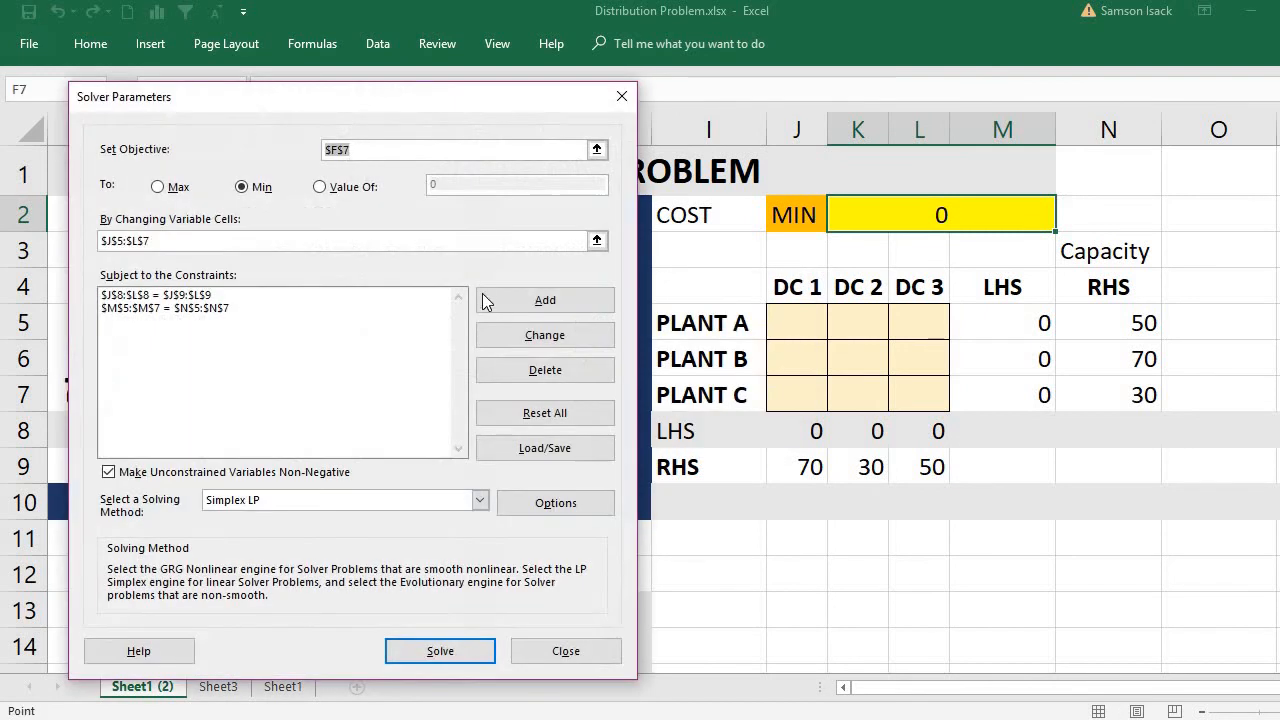
left_click(877, 220)
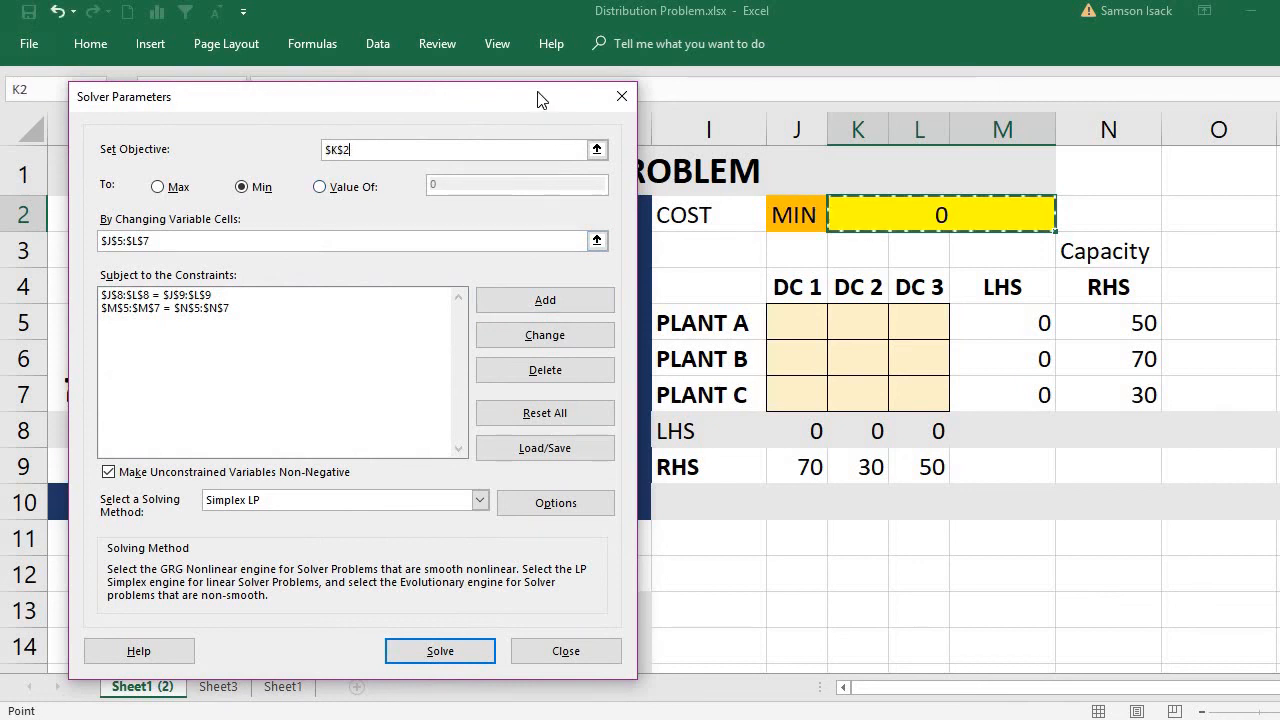
left_click_drag(537, 99, 590, 307)
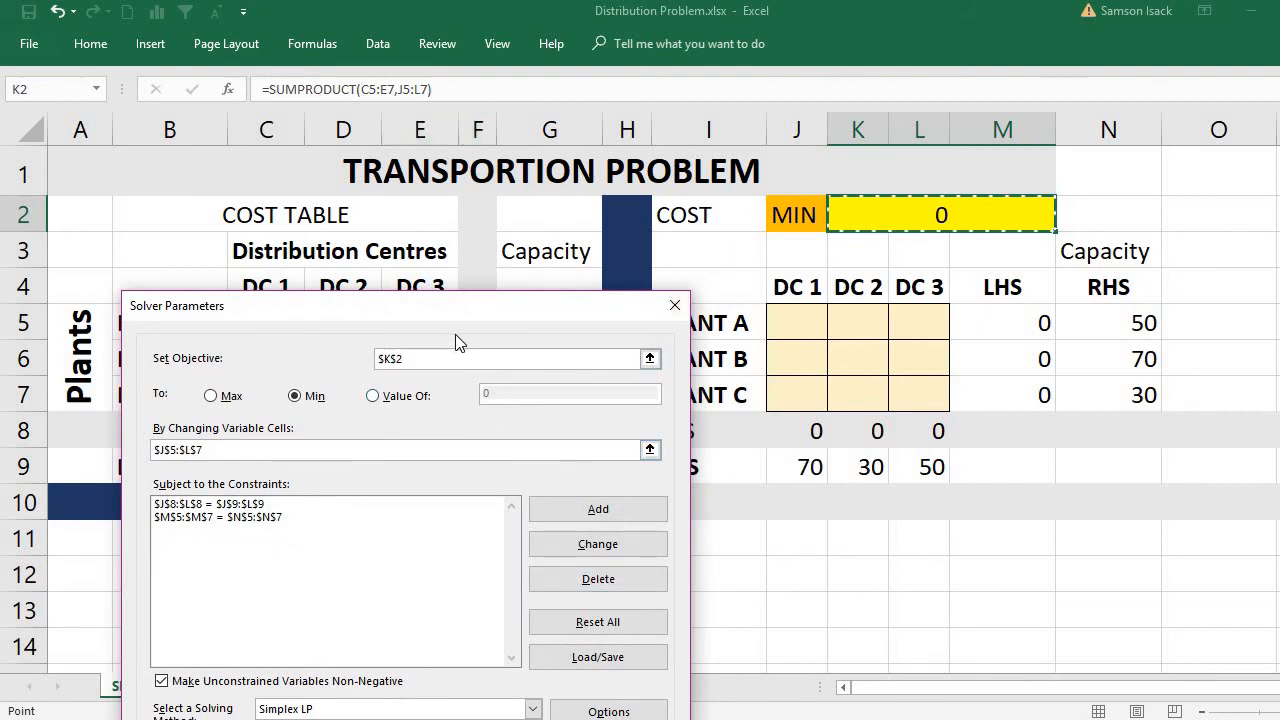
left_click_drag(470, 316, 443, 55)
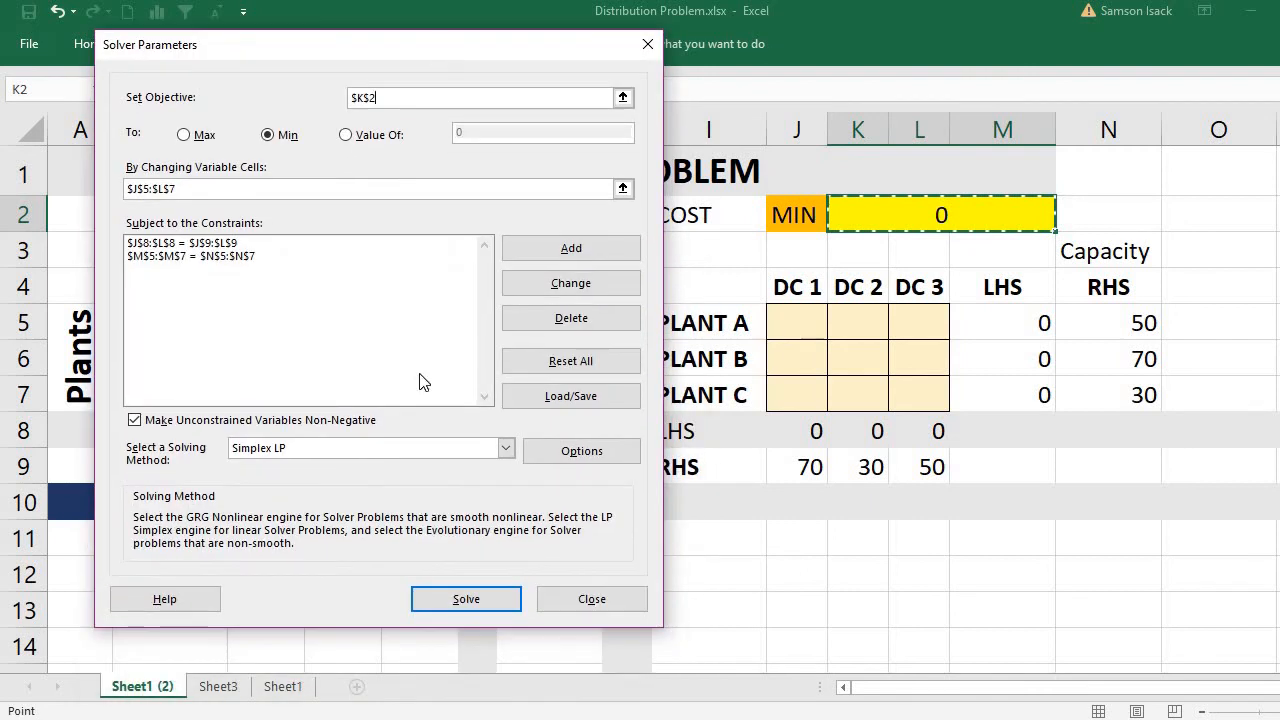
left_click(464, 599)
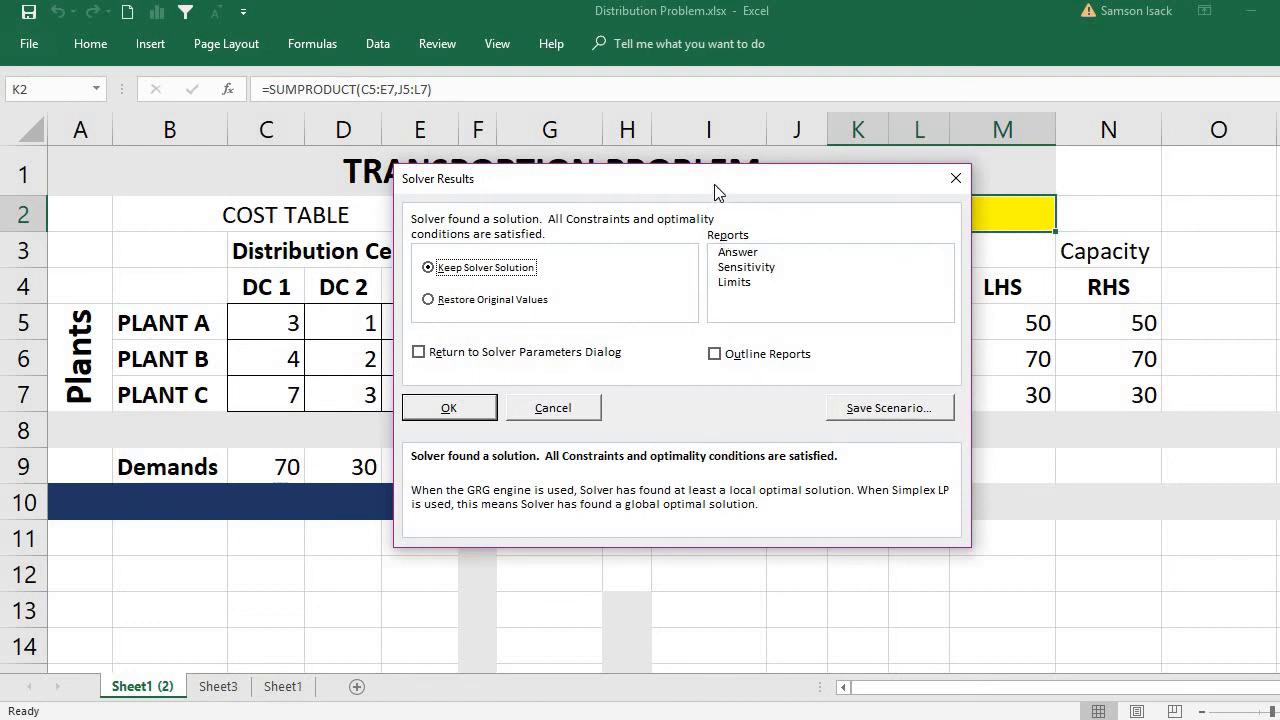
Keep the Solver solution and generate the Answer, Sensitivity and Limits reports.
left_click_drag(713, 183, 667, 391)
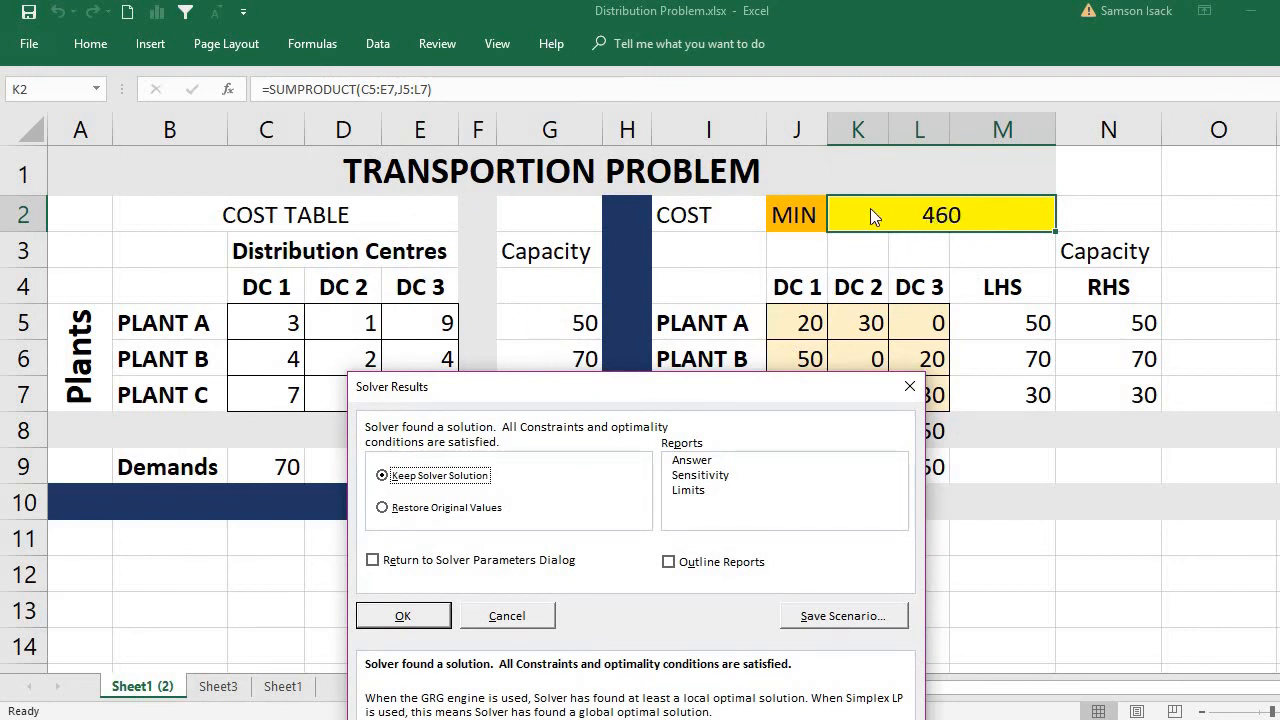
left_click_drag(625, 393, 466, 186)
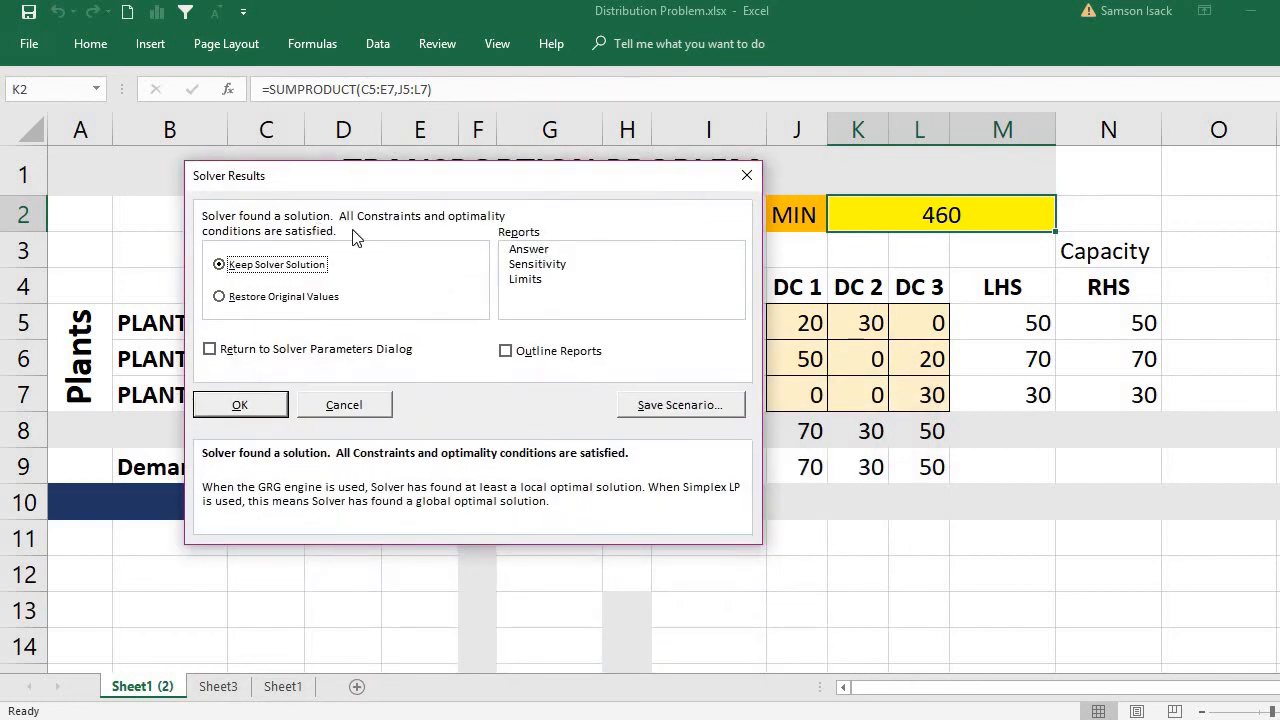
left_click(538, 250)
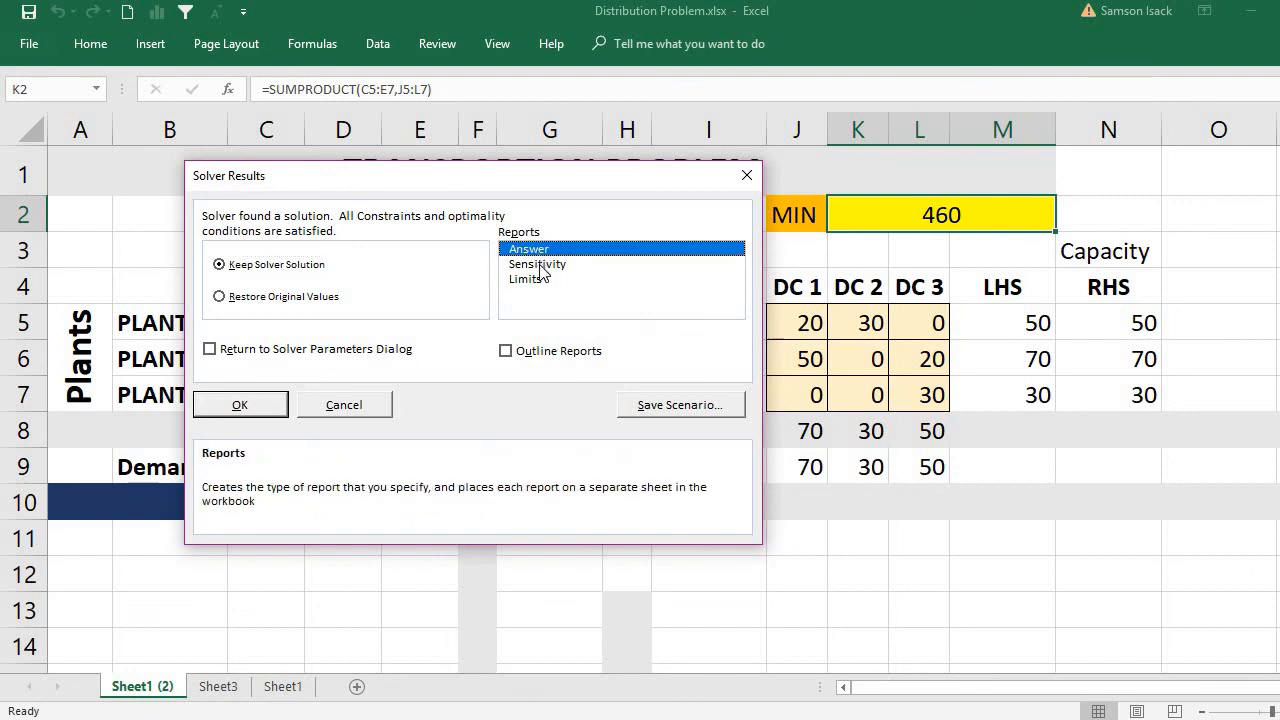
left_click(538, 264)
left_click(540, 279)
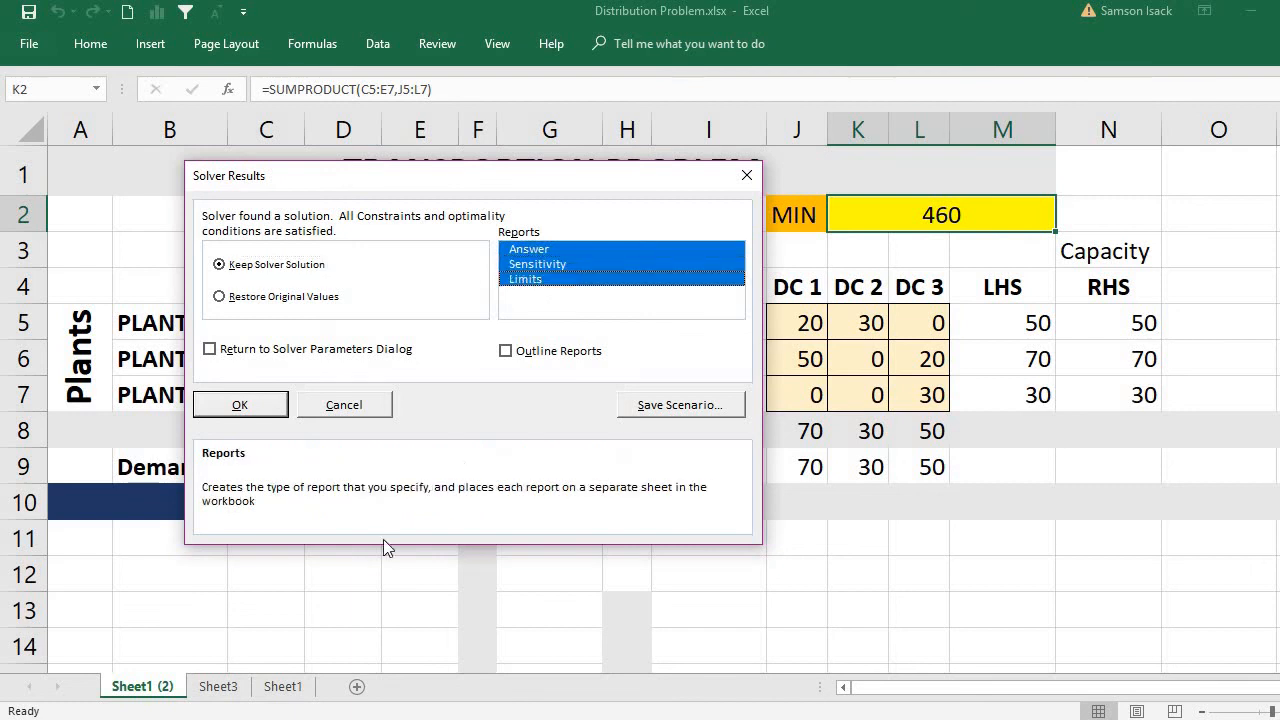
left_click(240, 404)
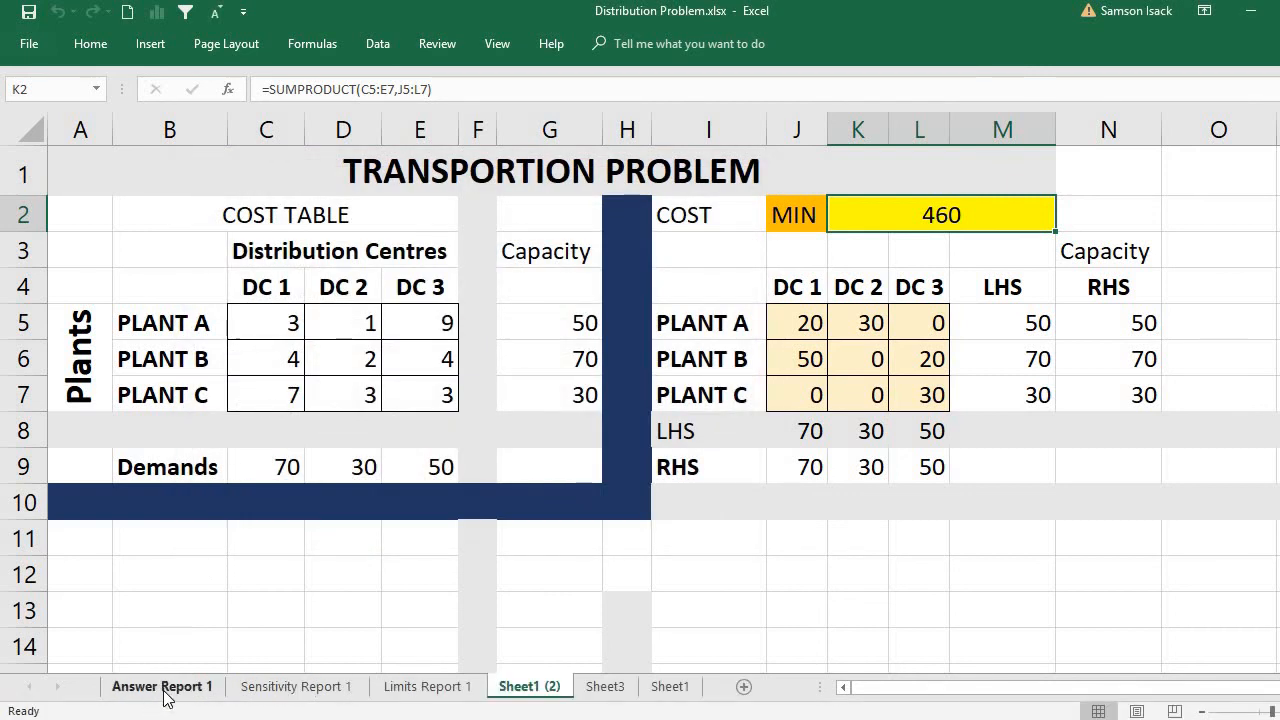
Examine the Answer report's objective and variable values, then the Sensitivity and Limits reports.
left_click(164, 690)
left_click(297, 446)
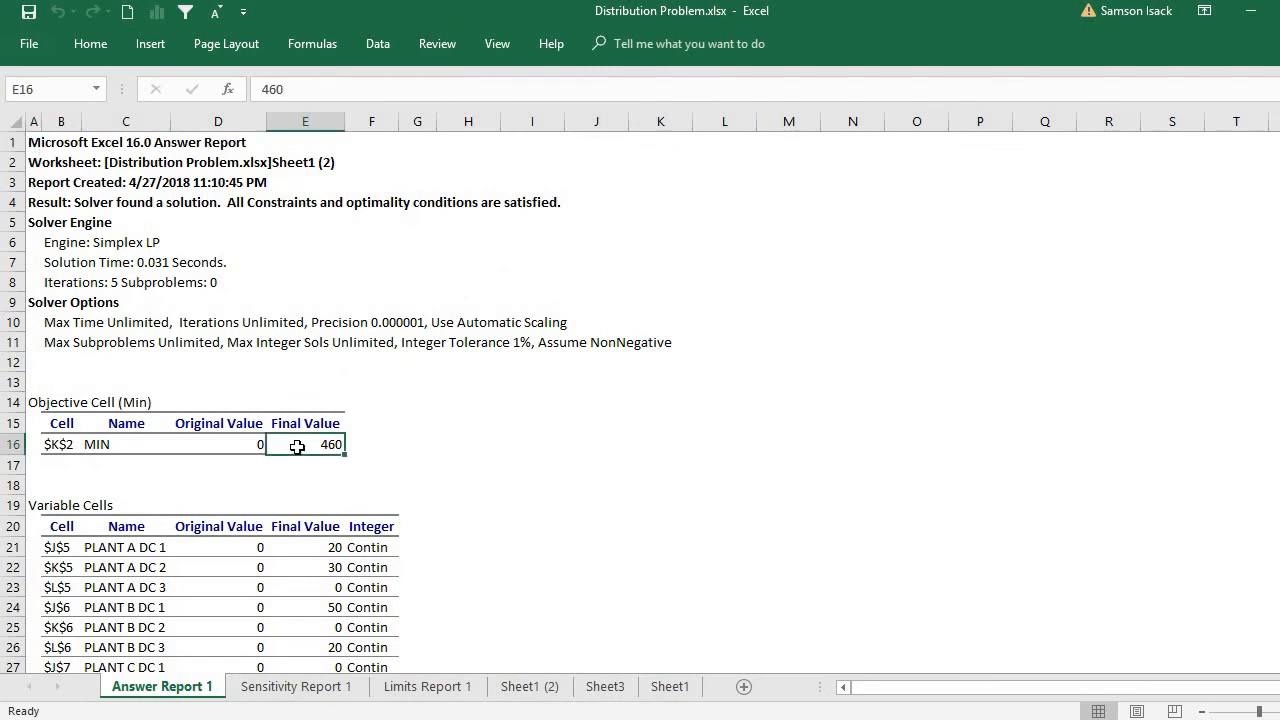
left_click(300, 550)
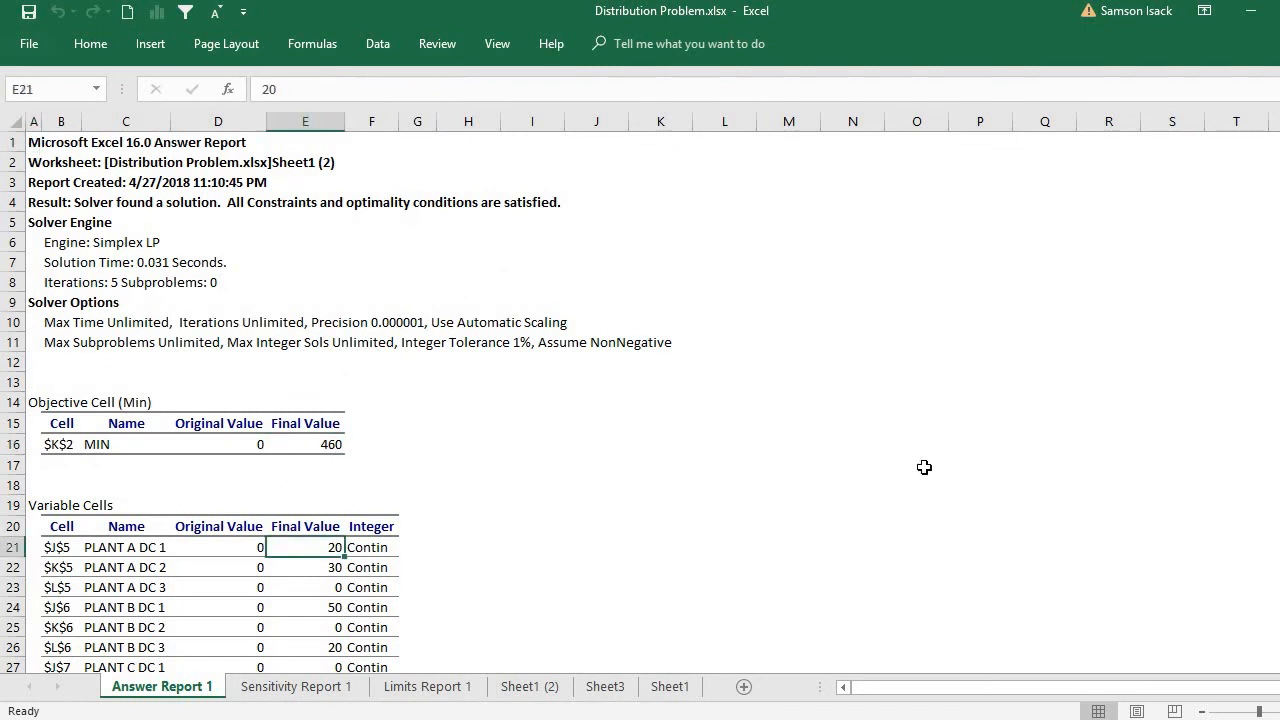
mouse_move(1279, 268)
left_mouse_down()
mouse_move(1279, 422)
mouse_move(1279, 270)
left_mouse_up()
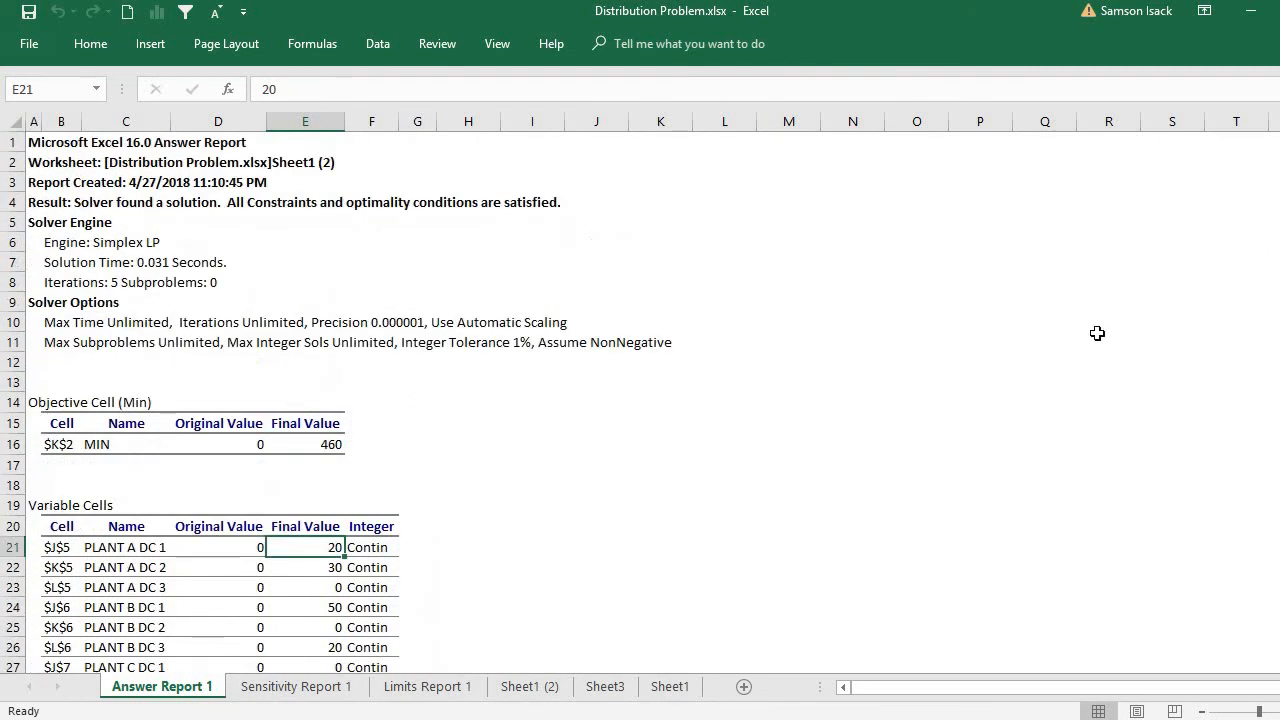
left_click(266, 688)
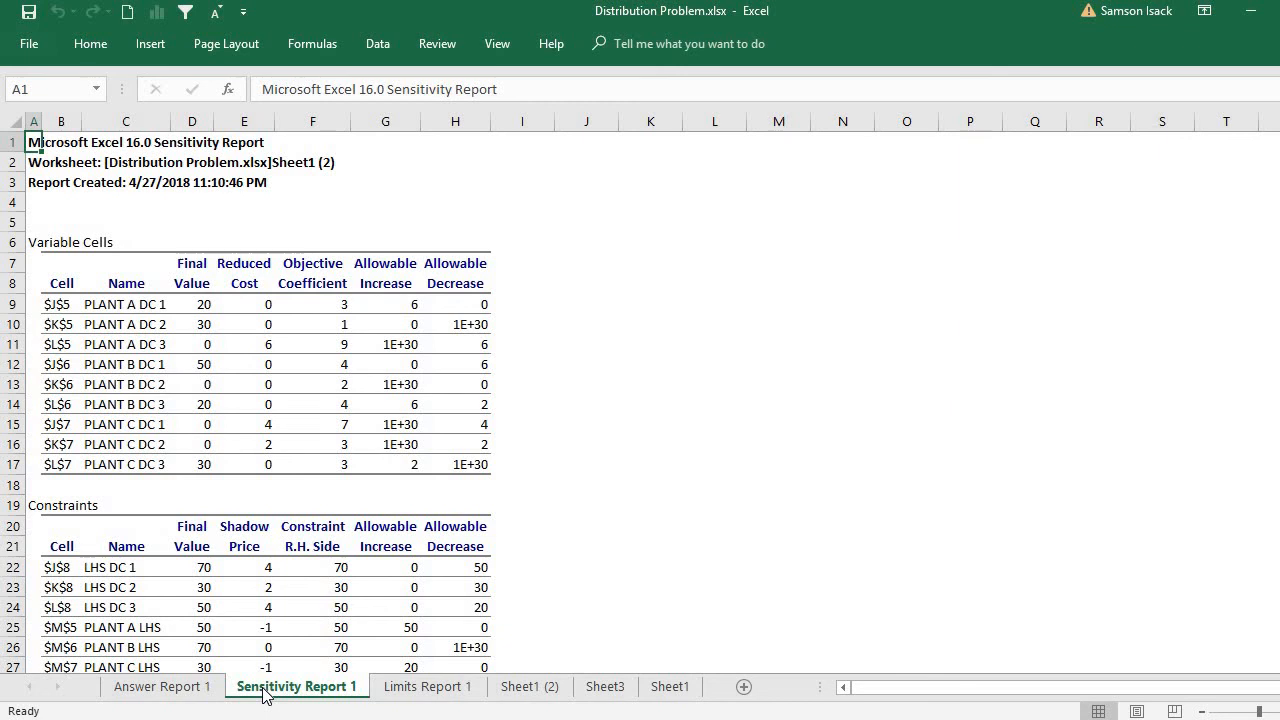
left_click(428, 687)
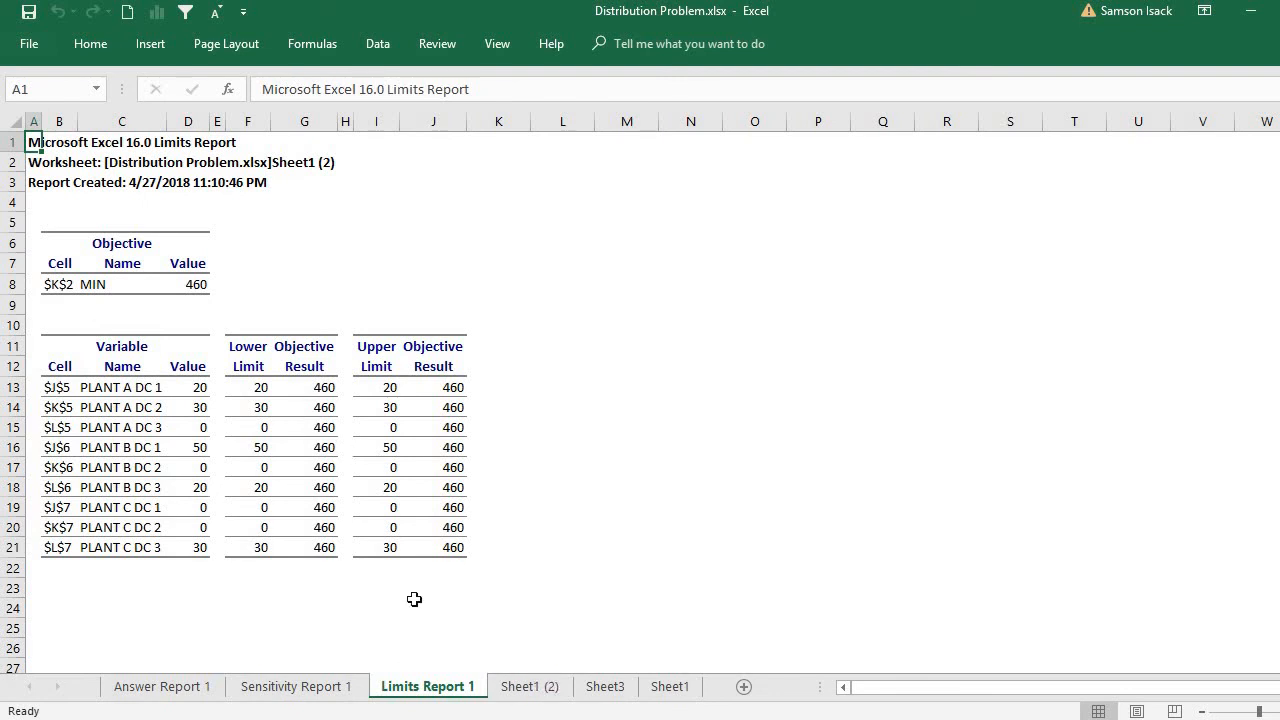
Return to Sheet1 (2) and examine the solved shipments of Plant A and Plant B, including Plant A's shipped total against its capacity.
left_click(548, 692)
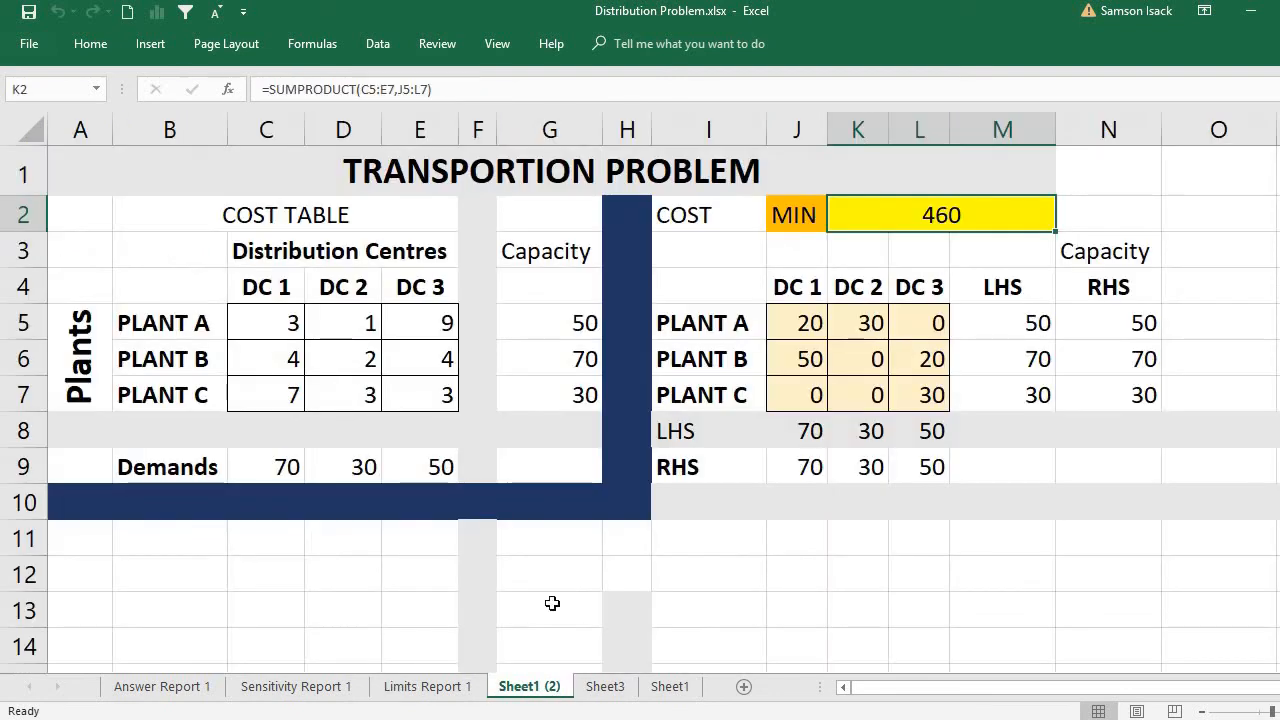
left_click(794, 323)
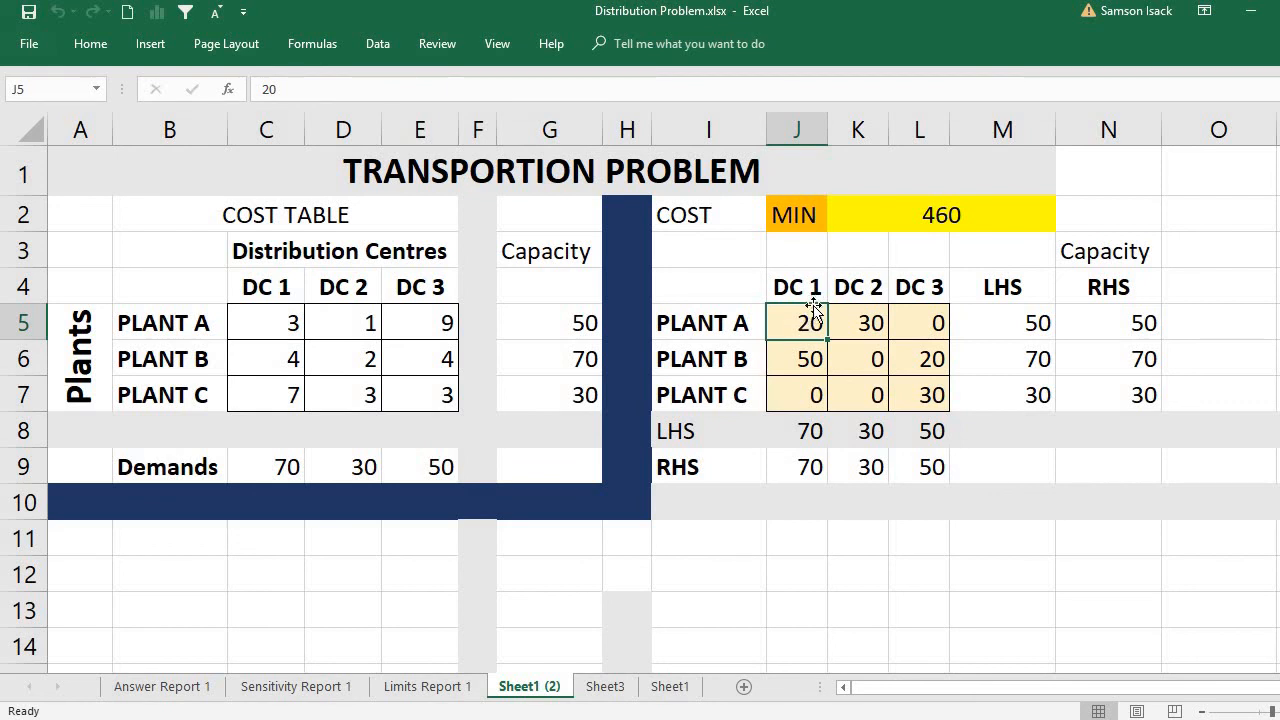
left_click(862, 326)
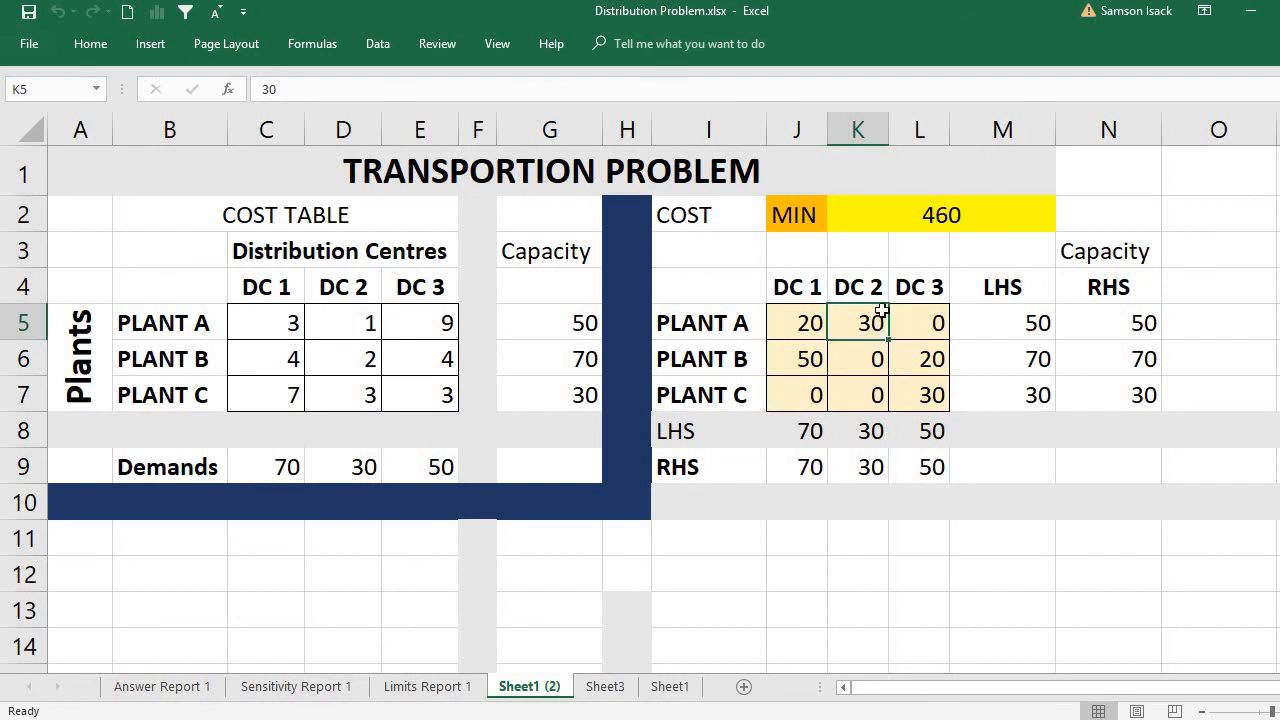
left_click(1012, 310)
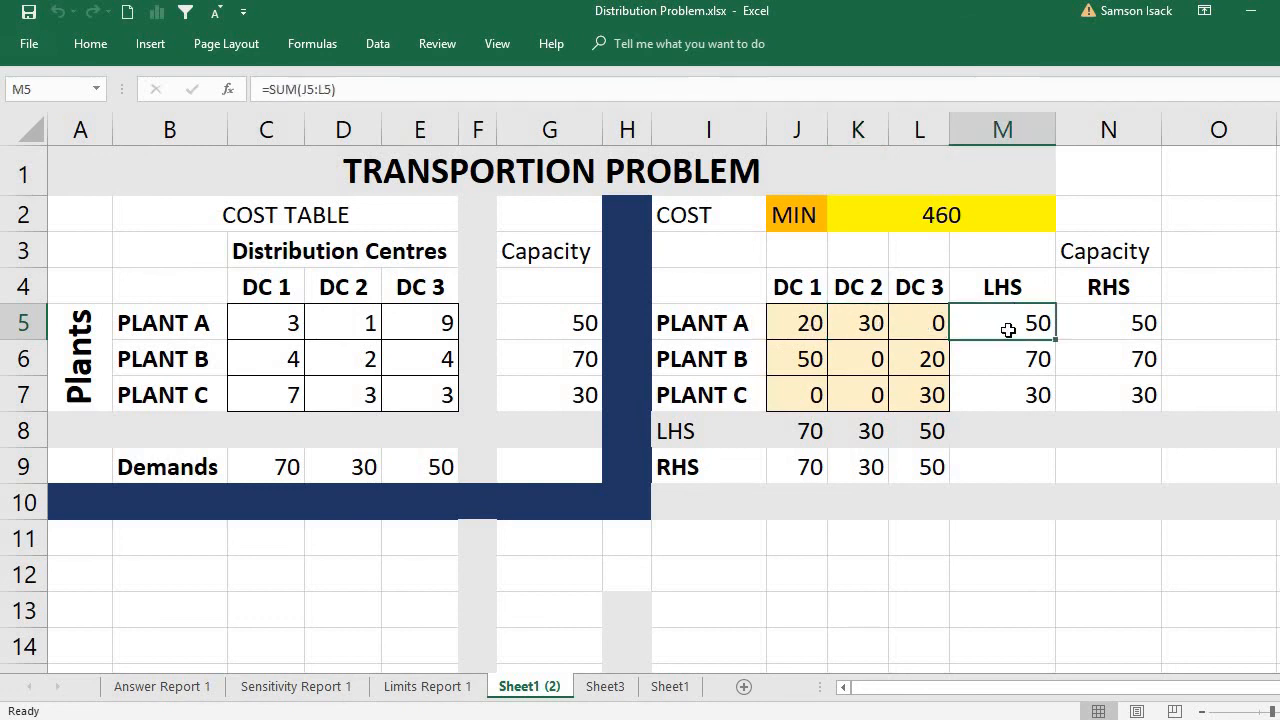
left_click(1104, 323)
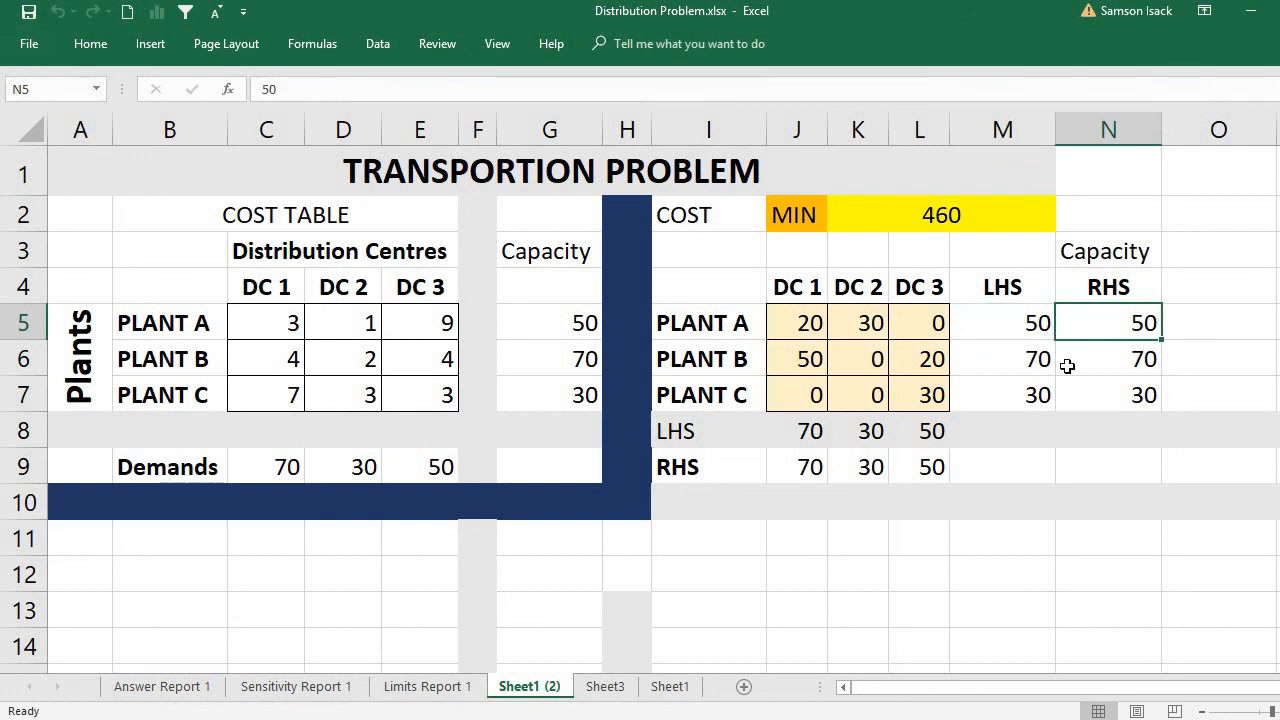
left_click(806, 360)
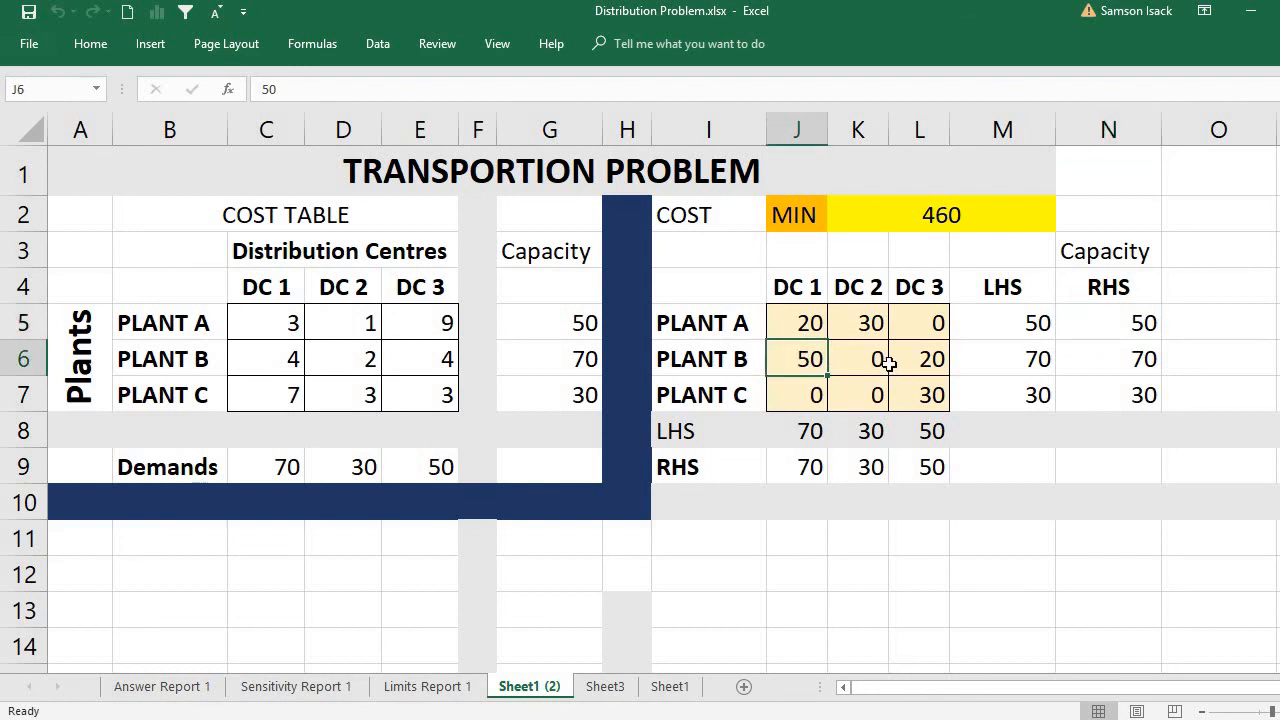
left_click(926, 358)
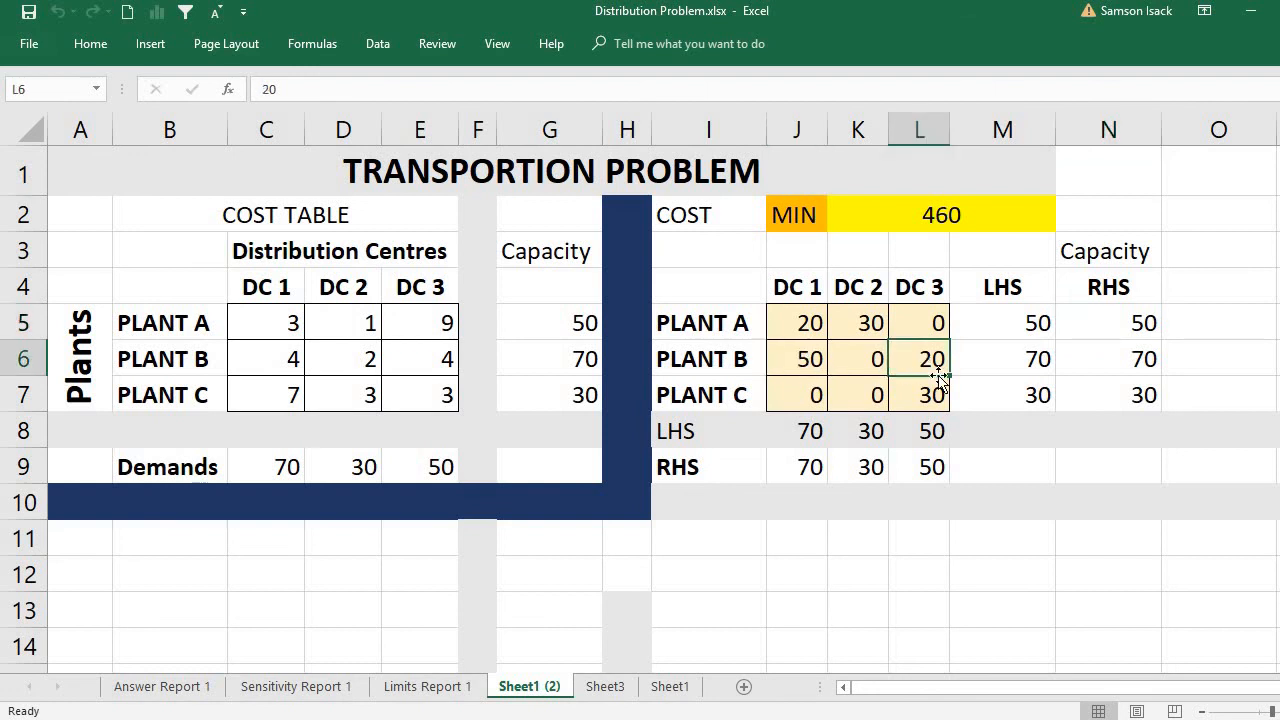
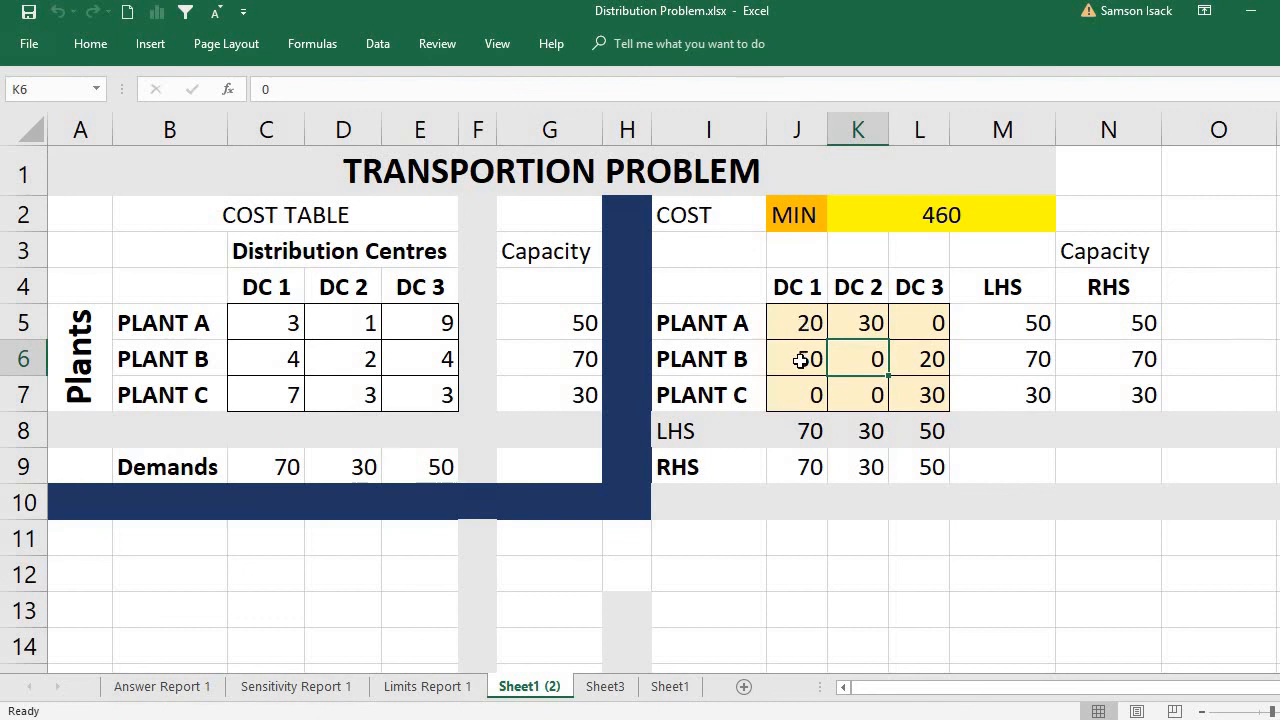
Examine the shipped totals per distribution centre against their demands, Plant A's DC 2 shipment, and the cost formula in K2.
left_click(803, 420)
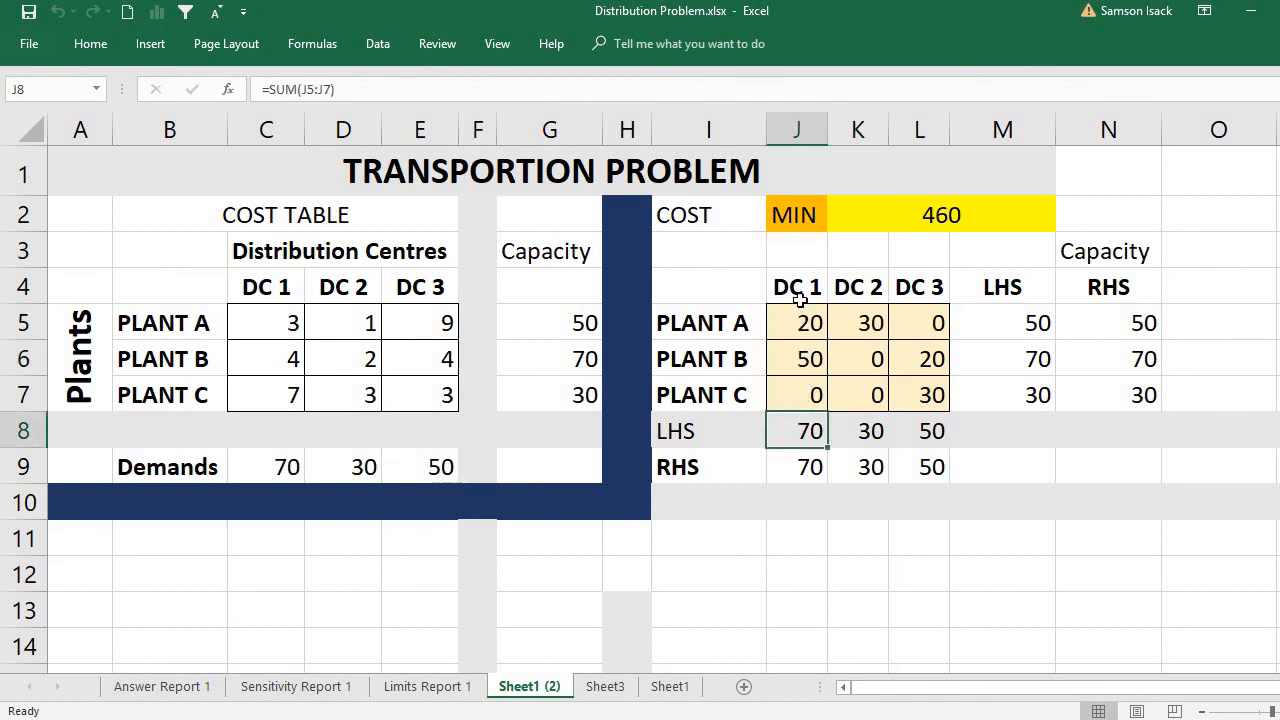
left_click(860, 330)
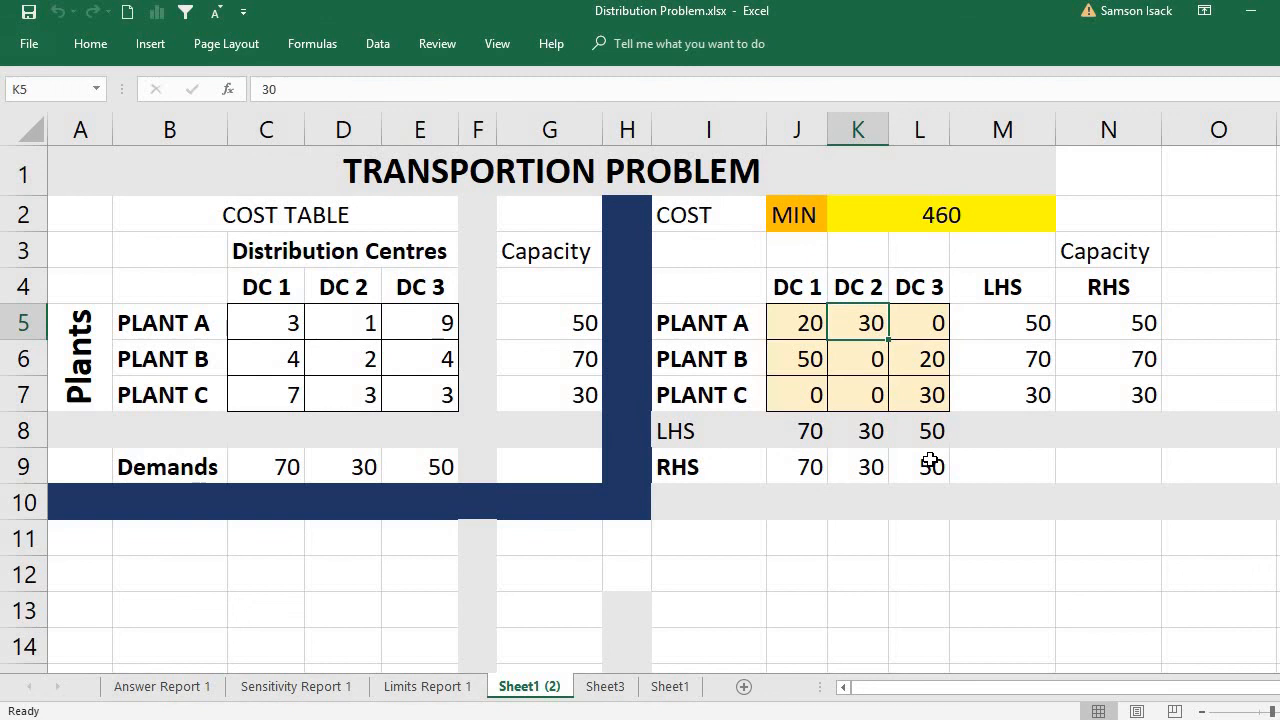
left_click(930, 462)
left_click(930, 437)
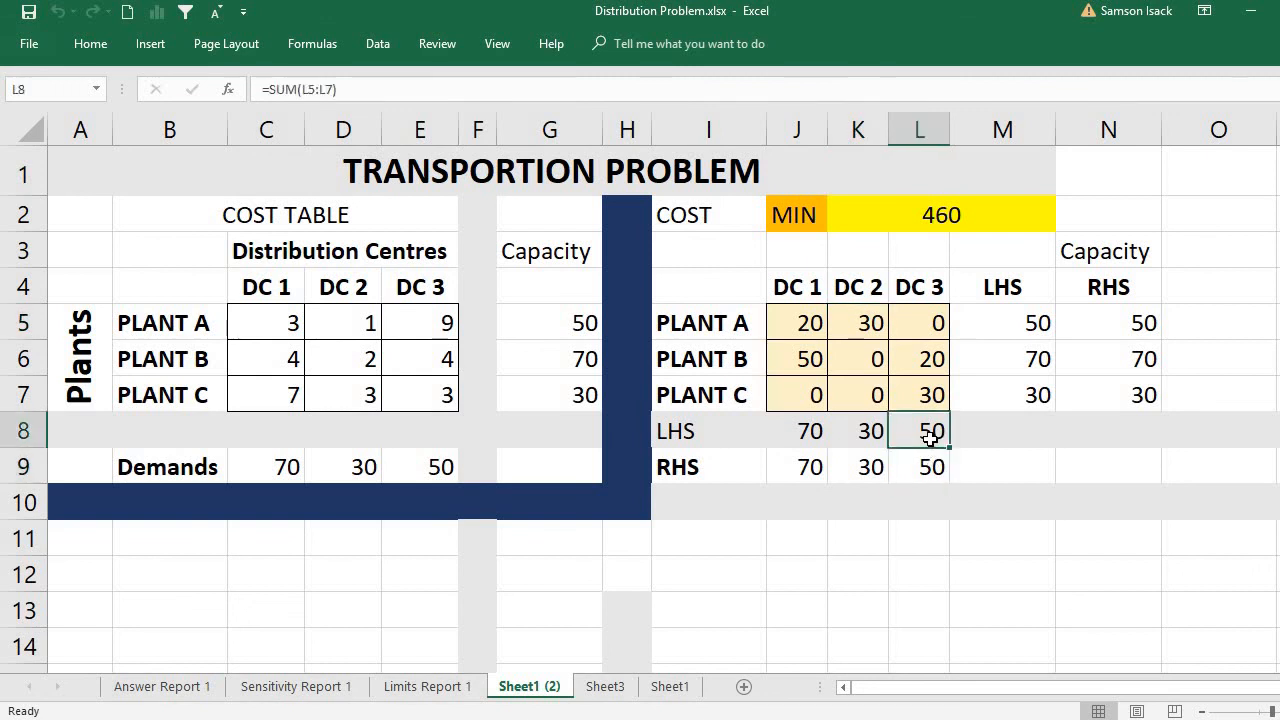
left_click(936, 192)
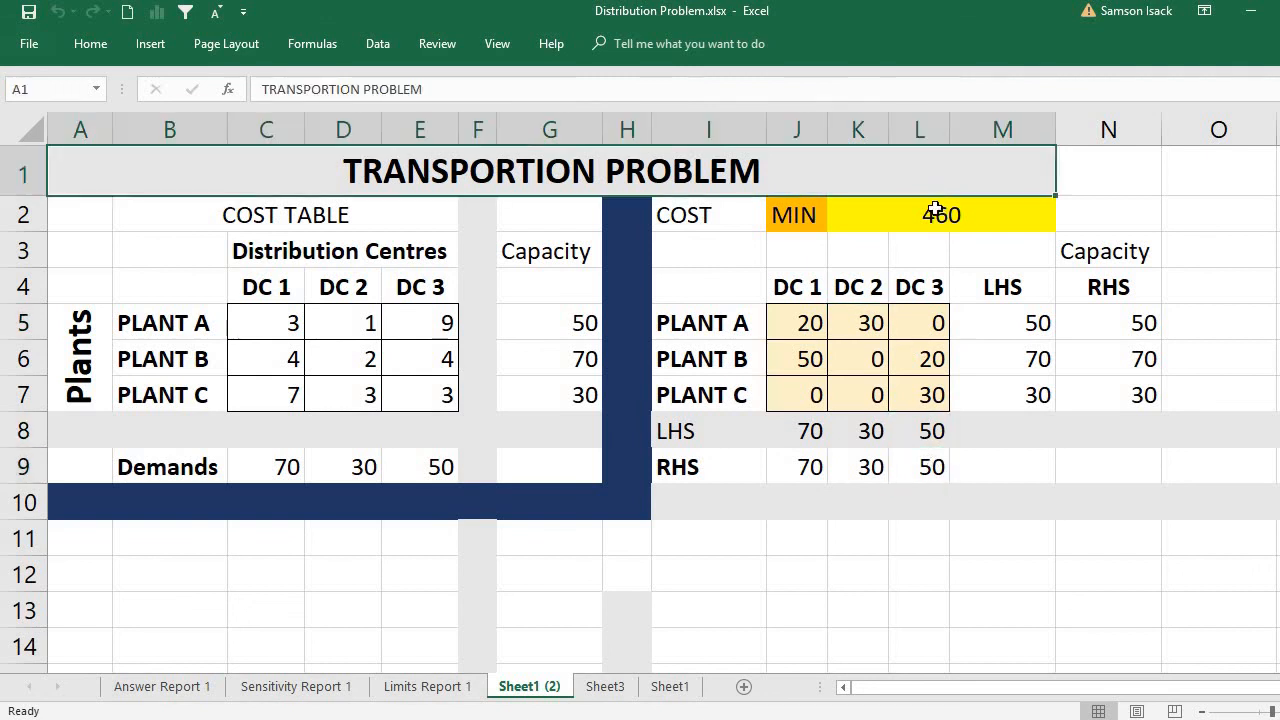
left_click(936, 210)
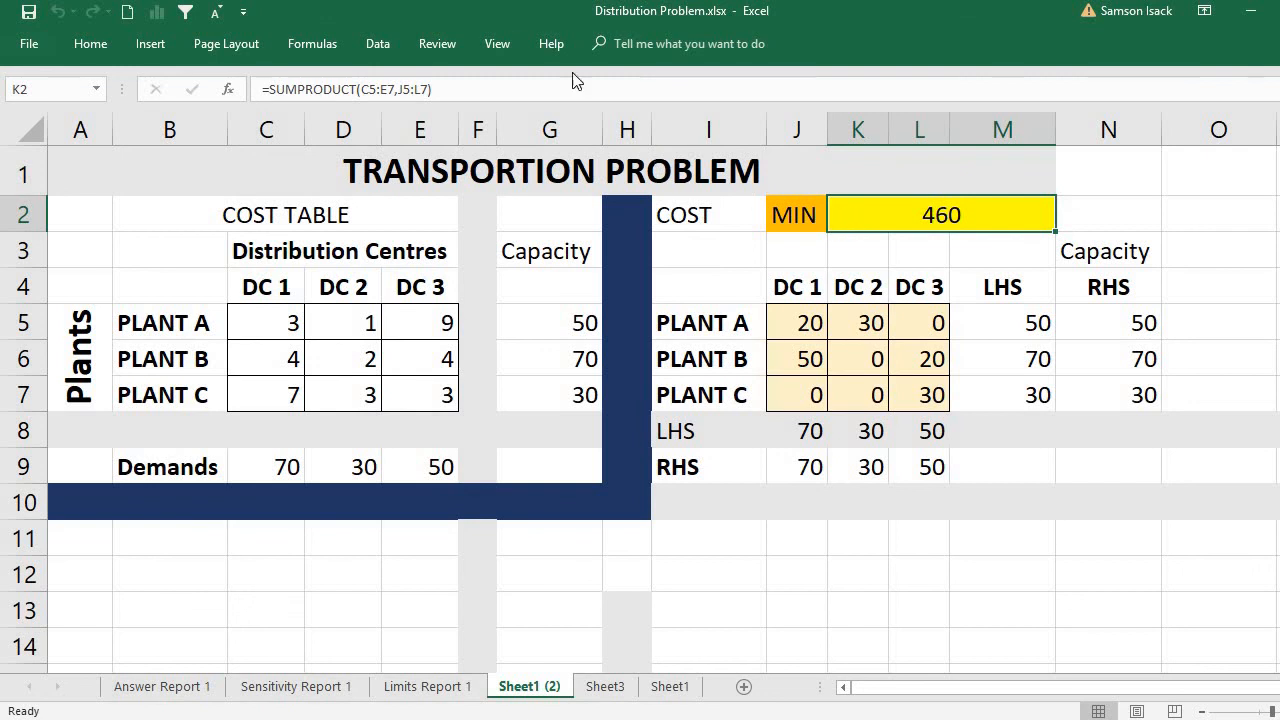
Switch the Solver objective for K2 to Max, solve the model and keep the Solver solution.
left_click(374, 43)
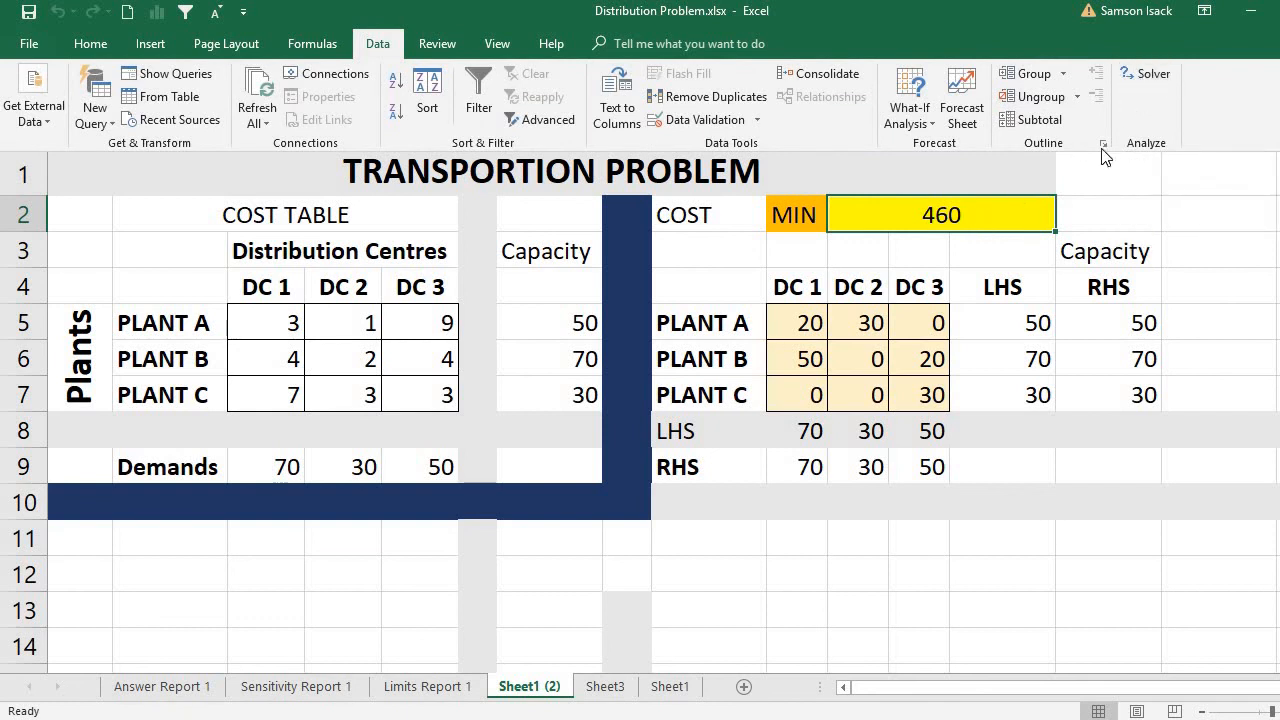
left_click(1152, 75)
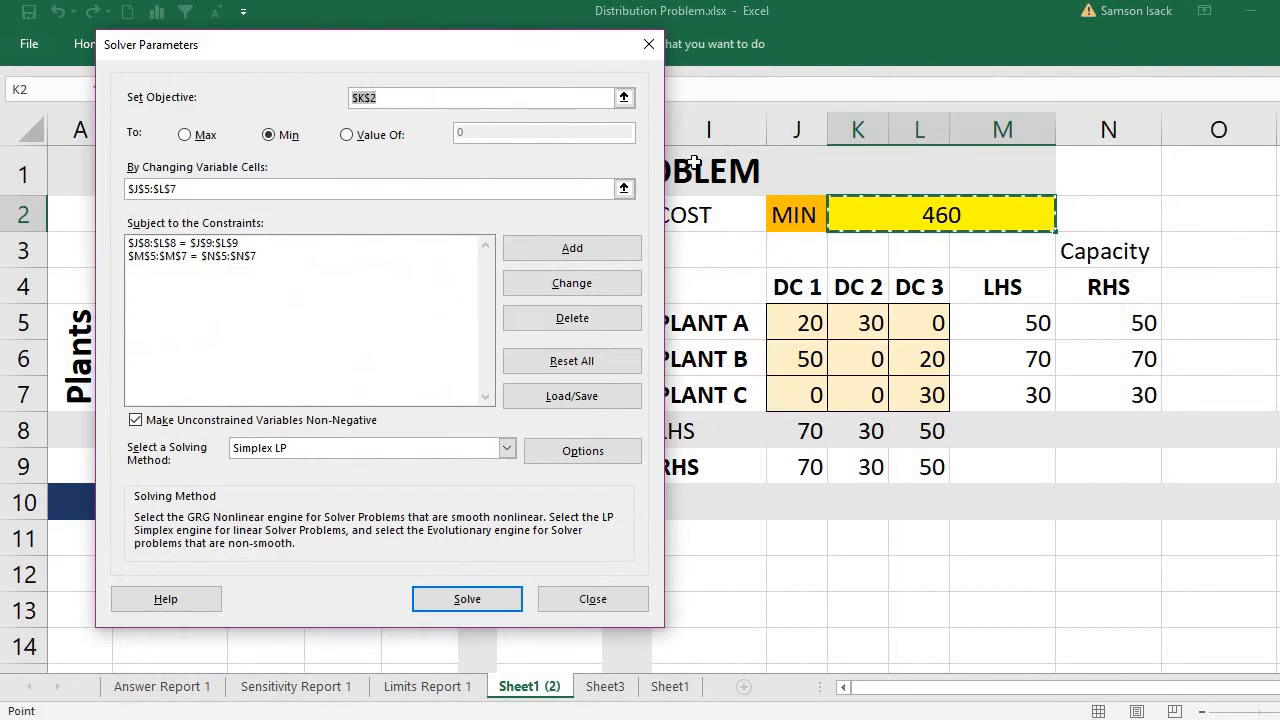
left_click(197, 137)
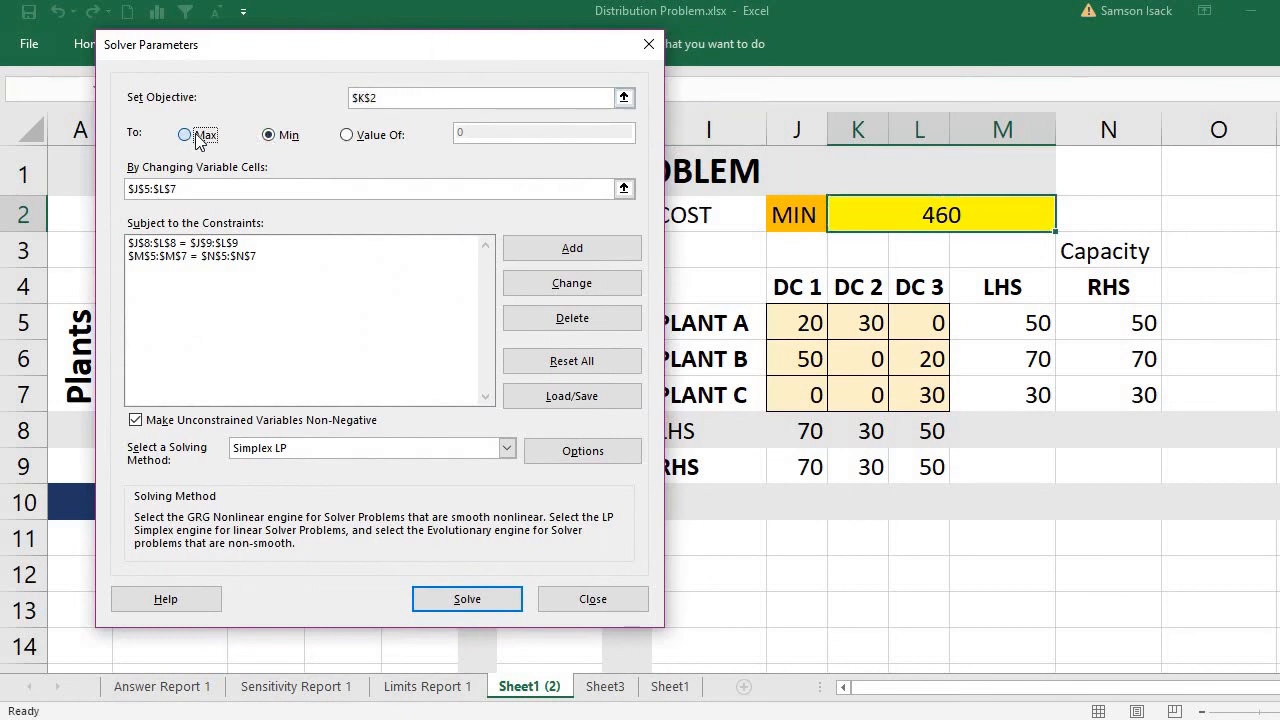
left_click(467, 600)
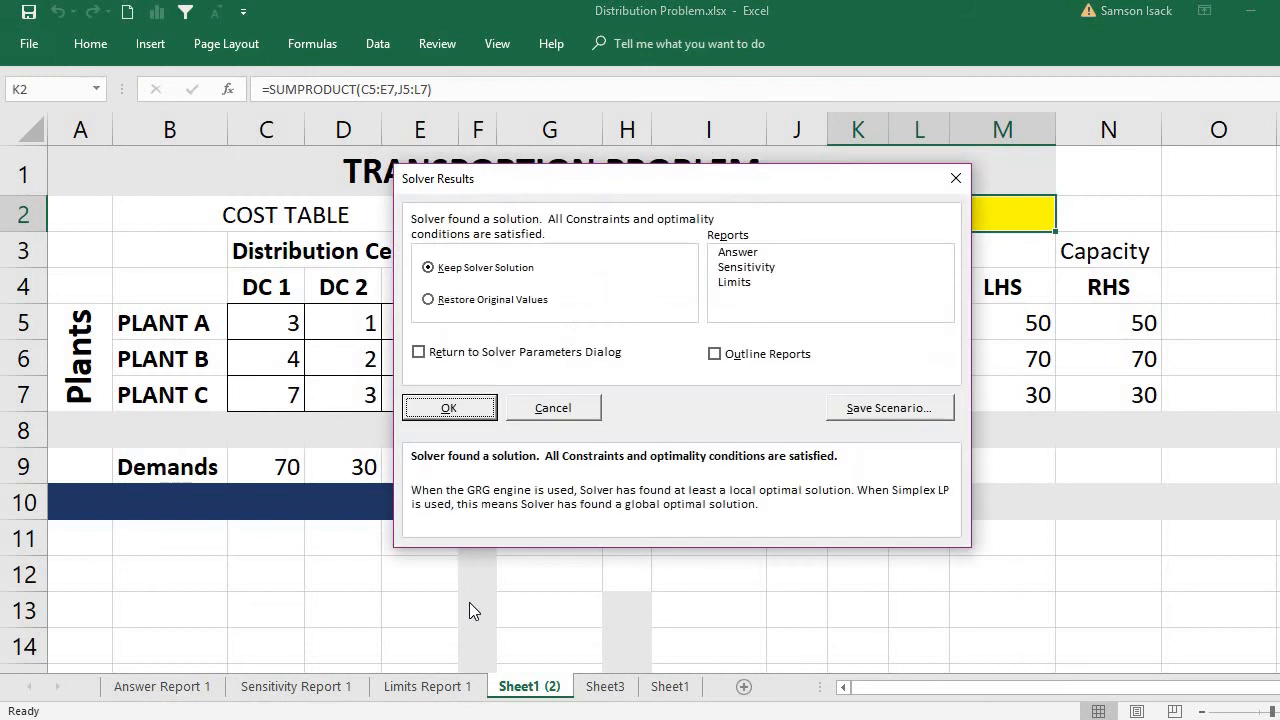
left_click(452, 412)
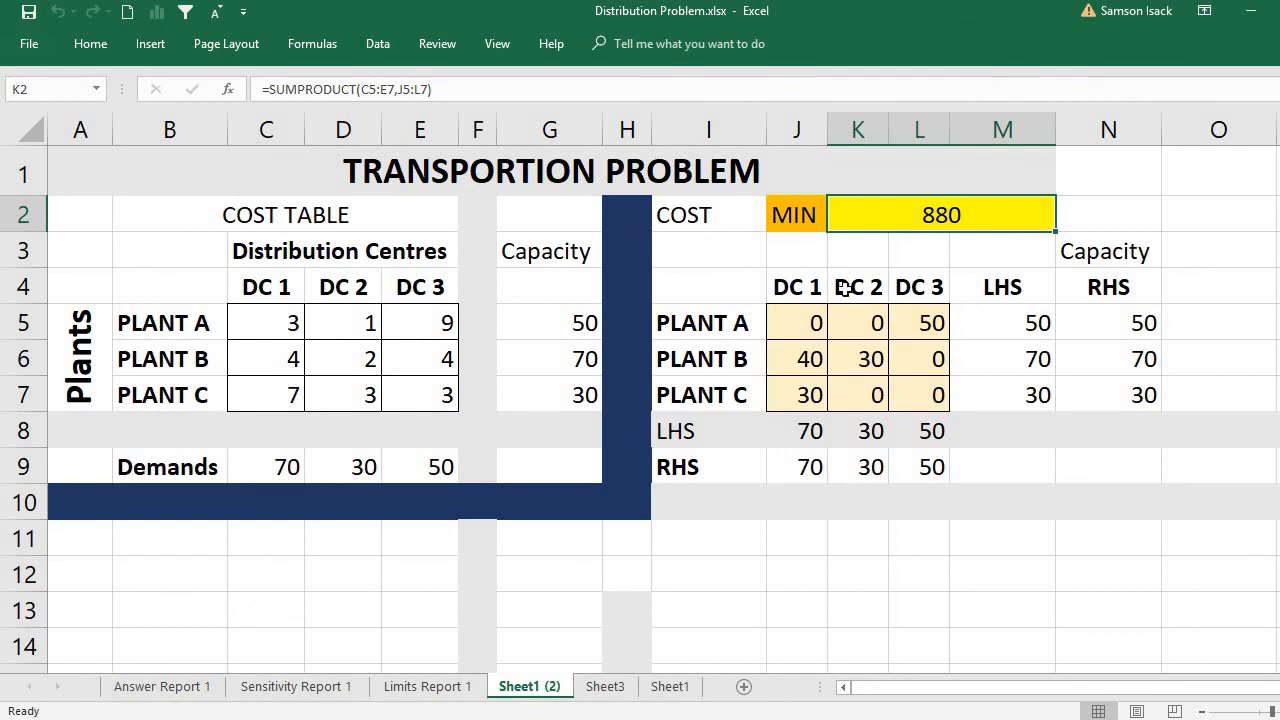
Examine the maximised cost in K2 and the shipments from Plant A to DC 3 and from Plant B to DC 1 and DC 2.
left_click(795, 214)
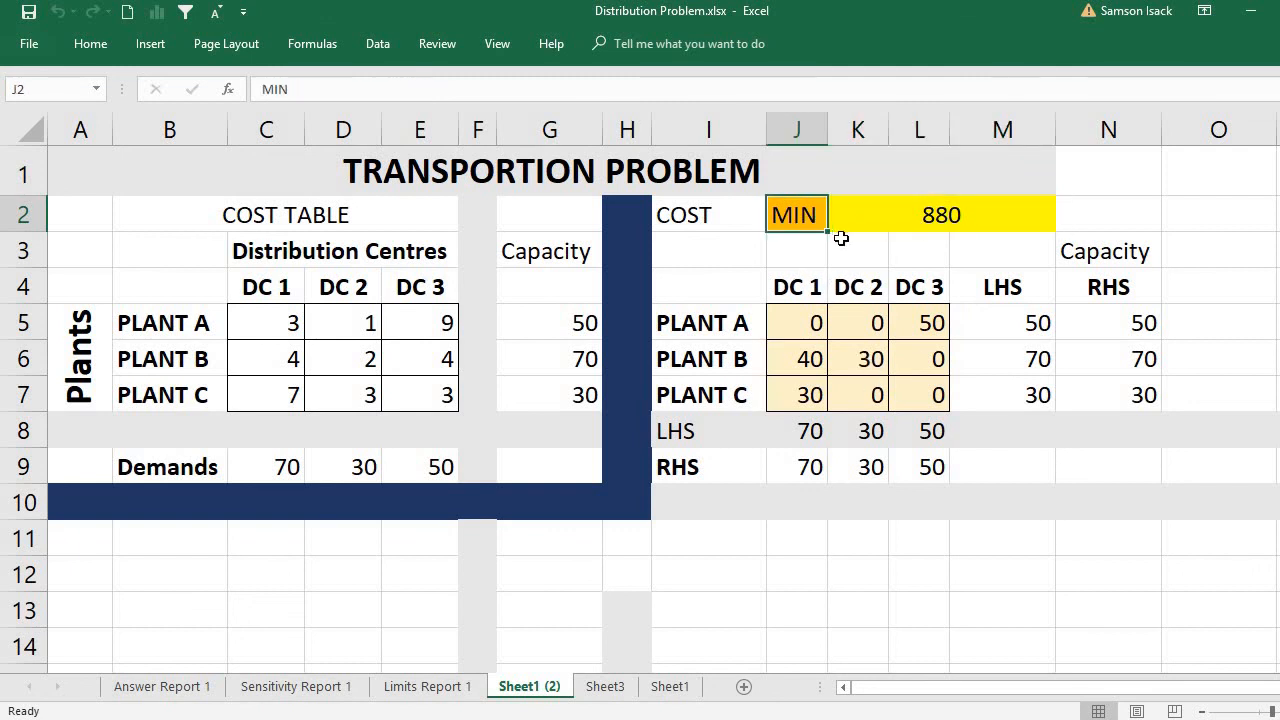
left_click(914, 215)
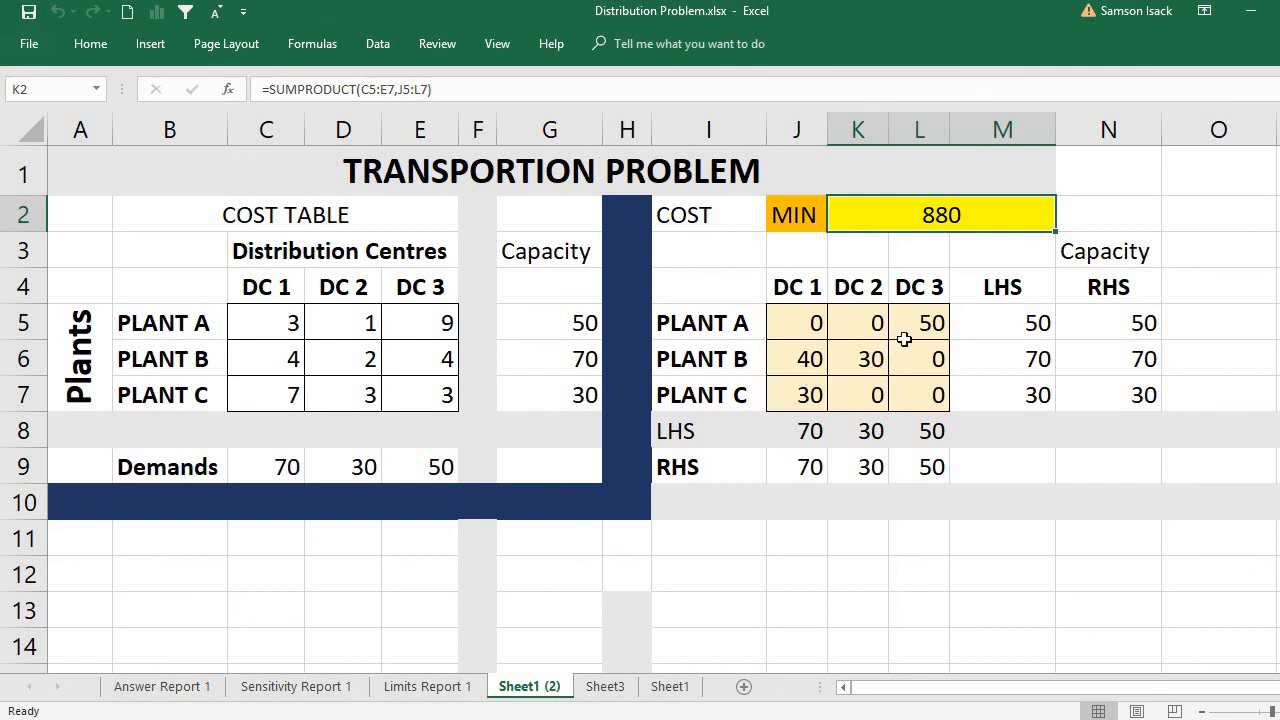
left_click(933, 327)
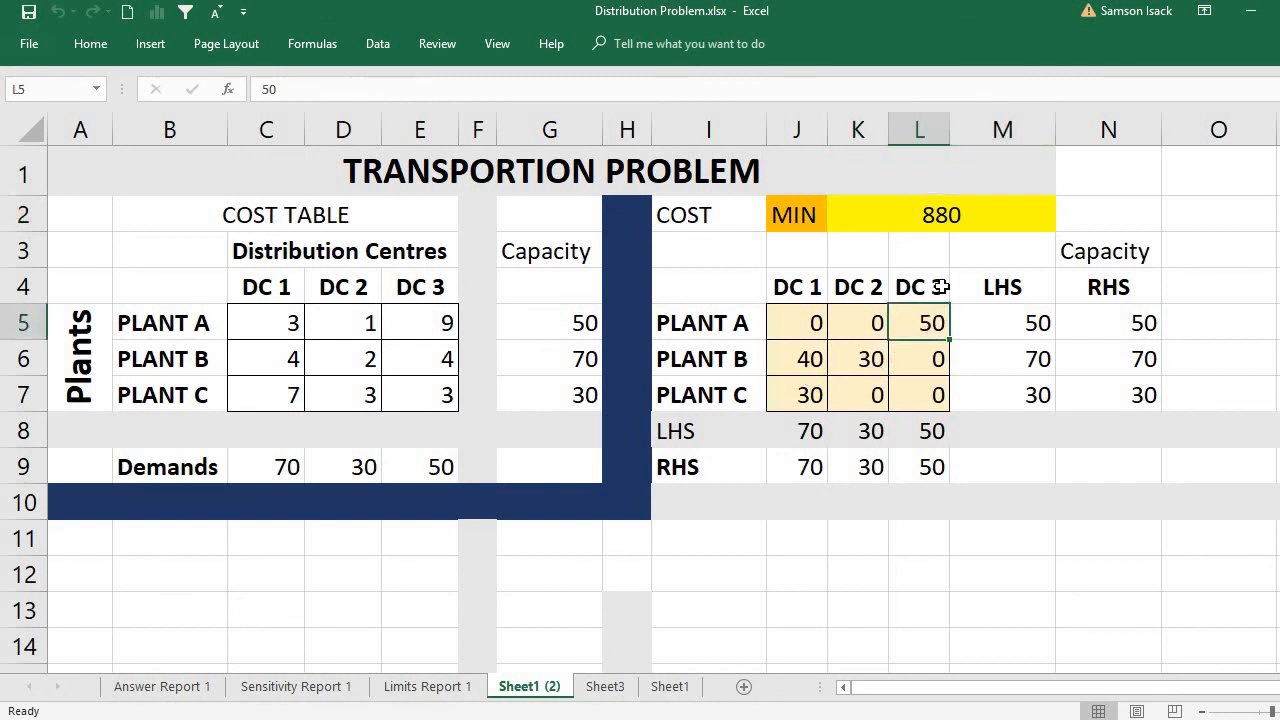
left_click(810, 360)
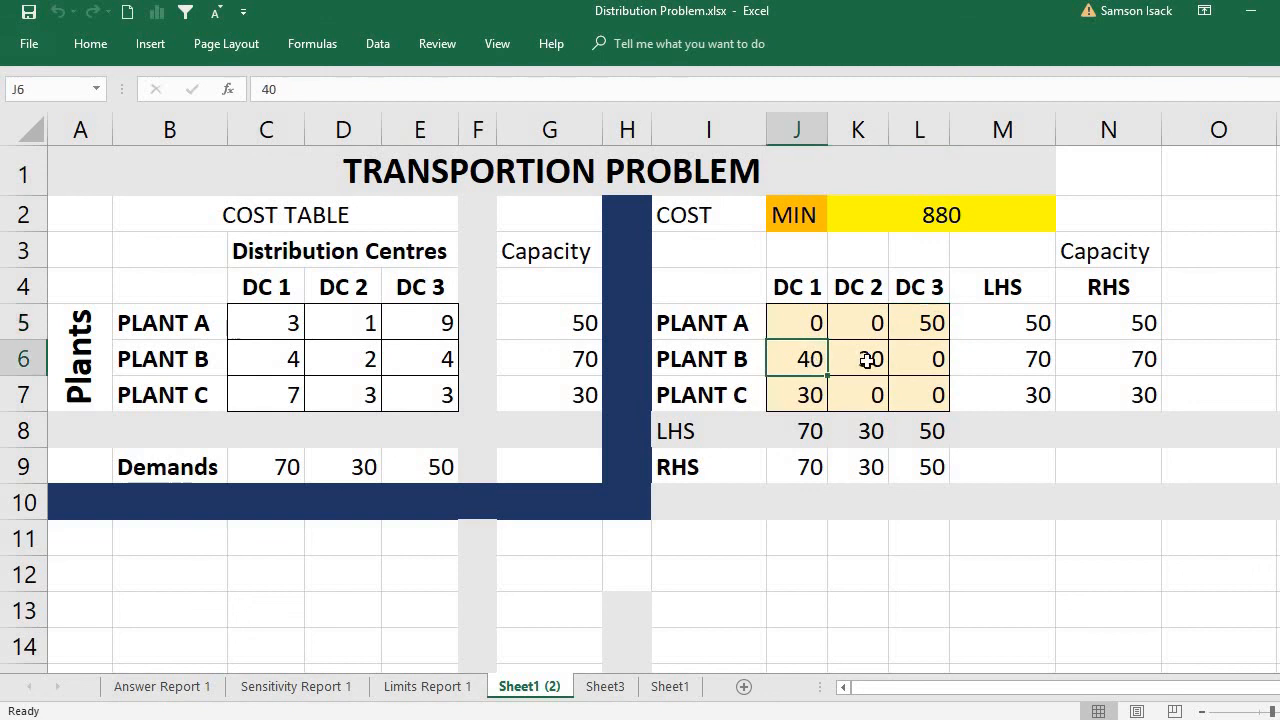
left_click(862, 360)
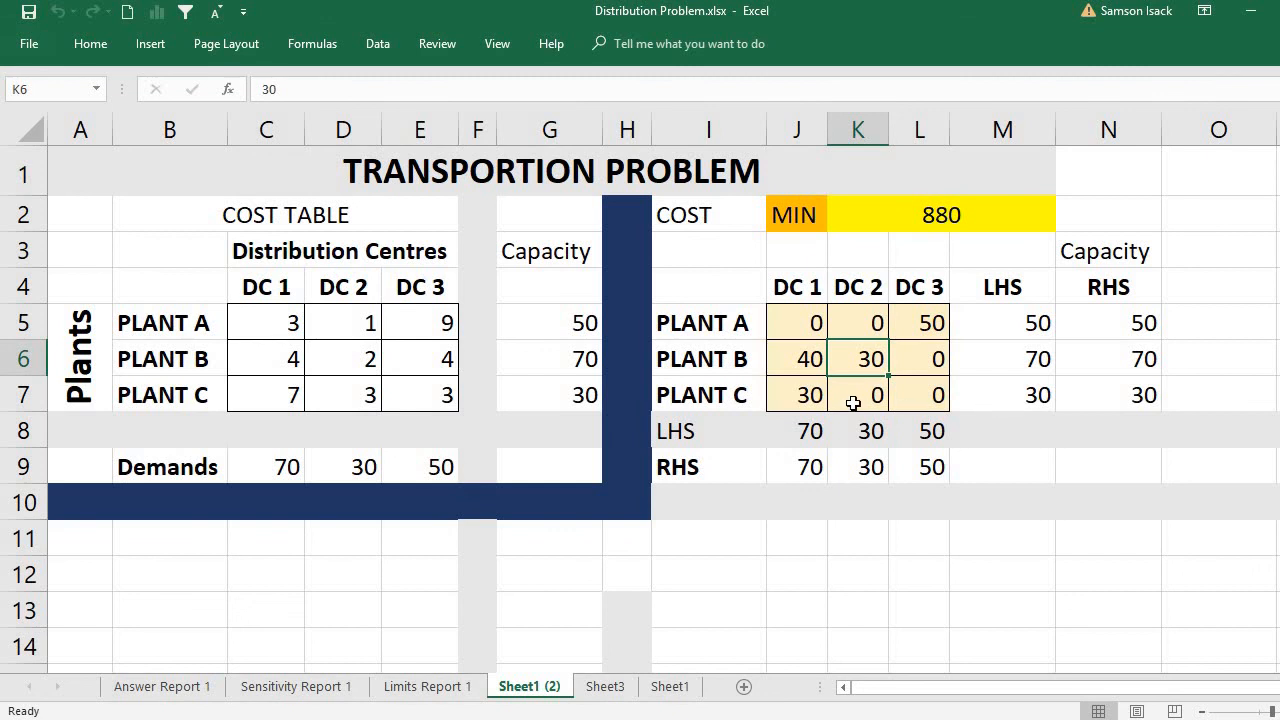
left_click(950, 226)
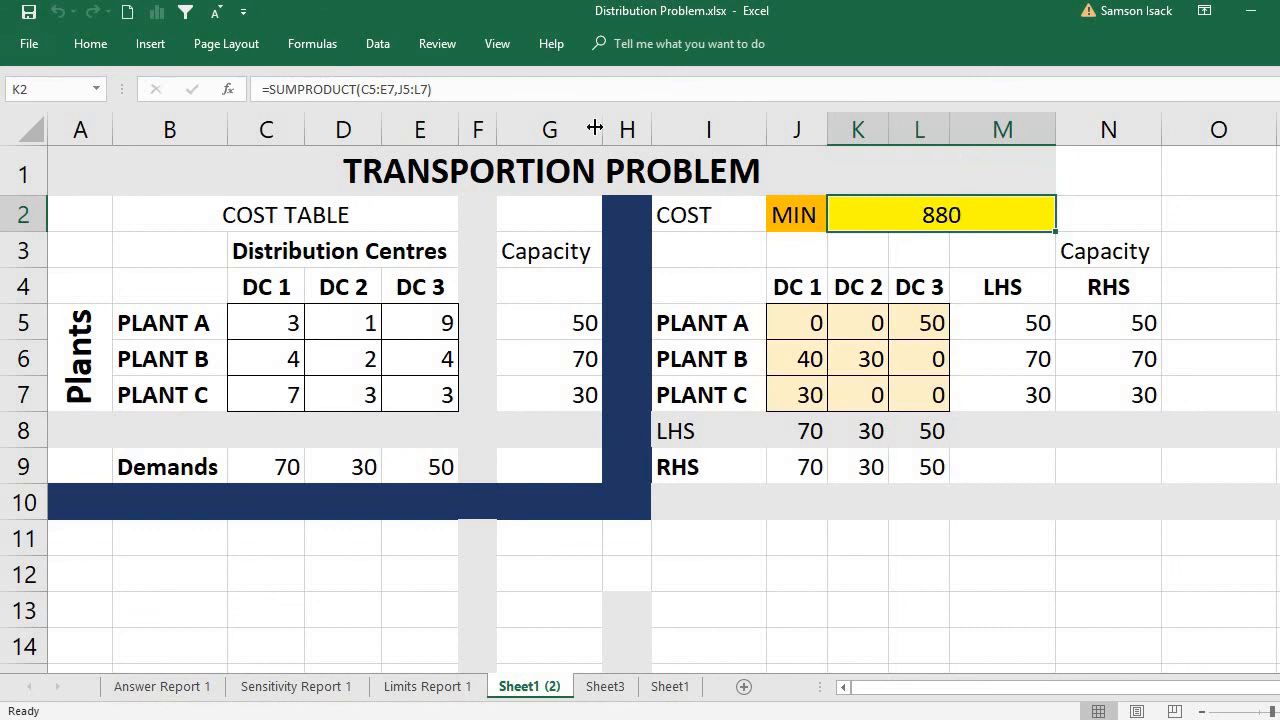
Set the Solver objective for K2 back to Min, solve the model and keep the Solver solution.
left_click(370, 54)
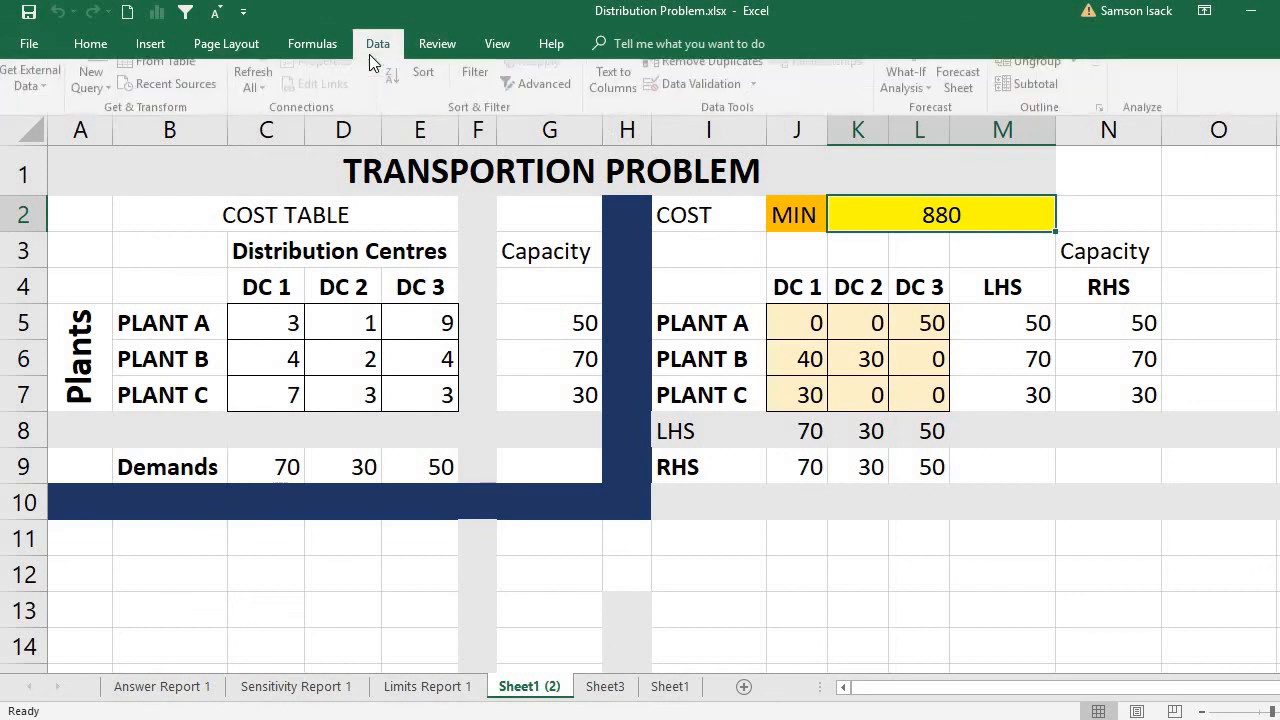
left_click(1147, 77)
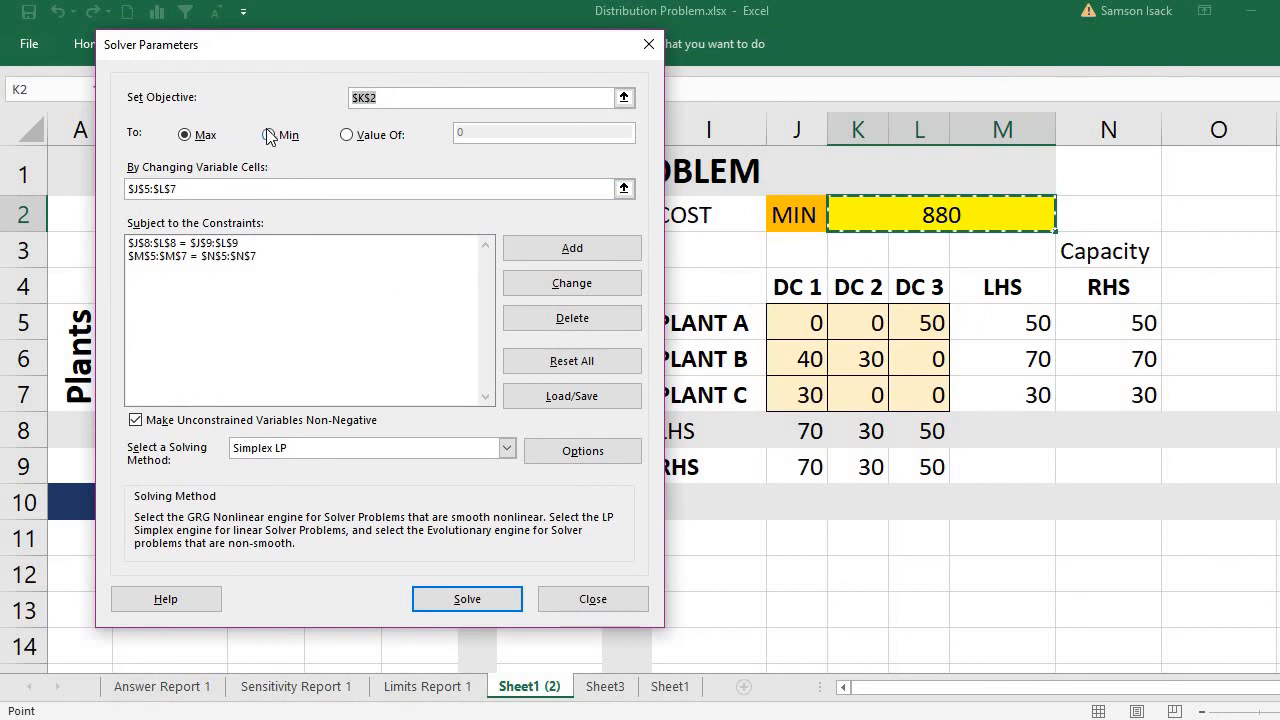
left_click(268, 134)
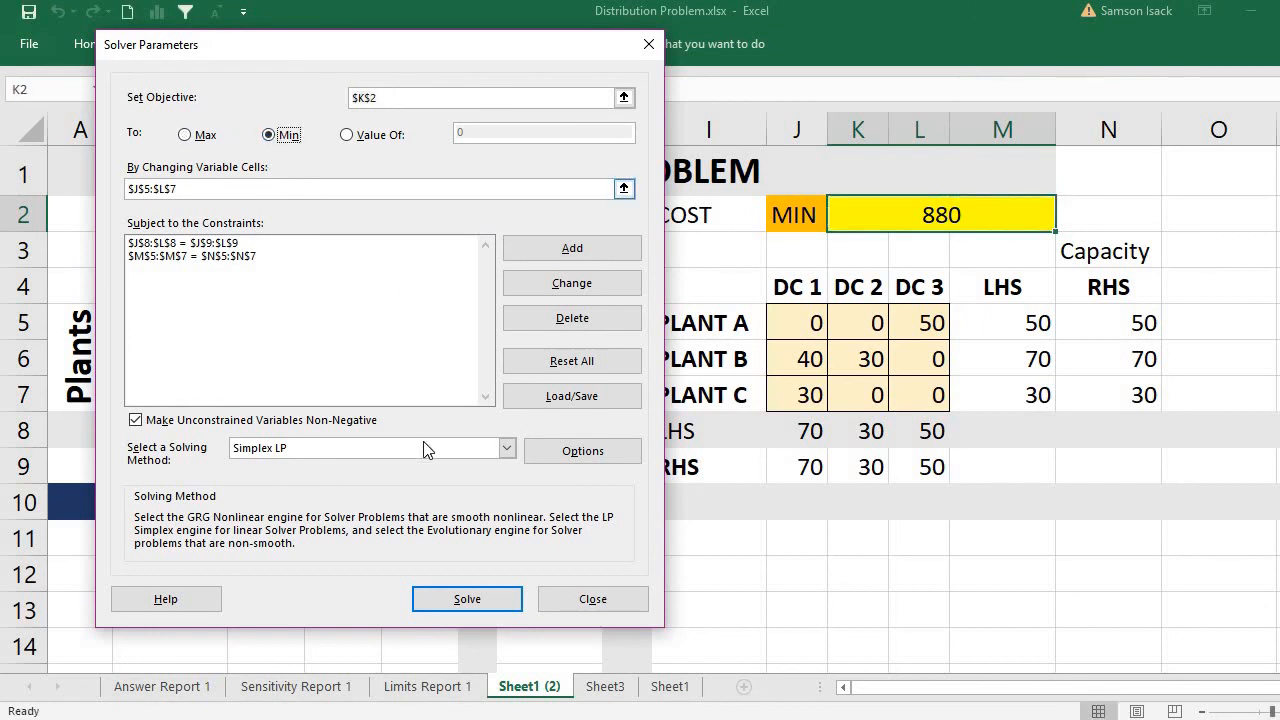
left_click(448, 599)
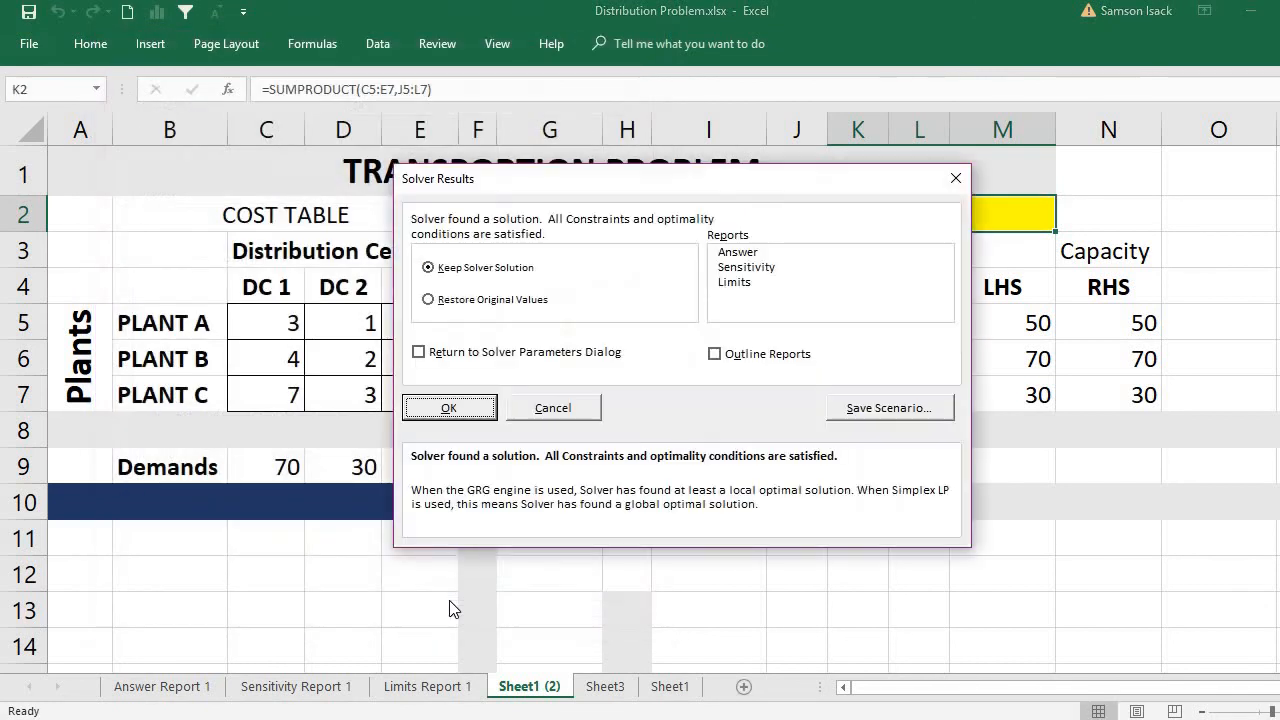
left_click(450, 408)
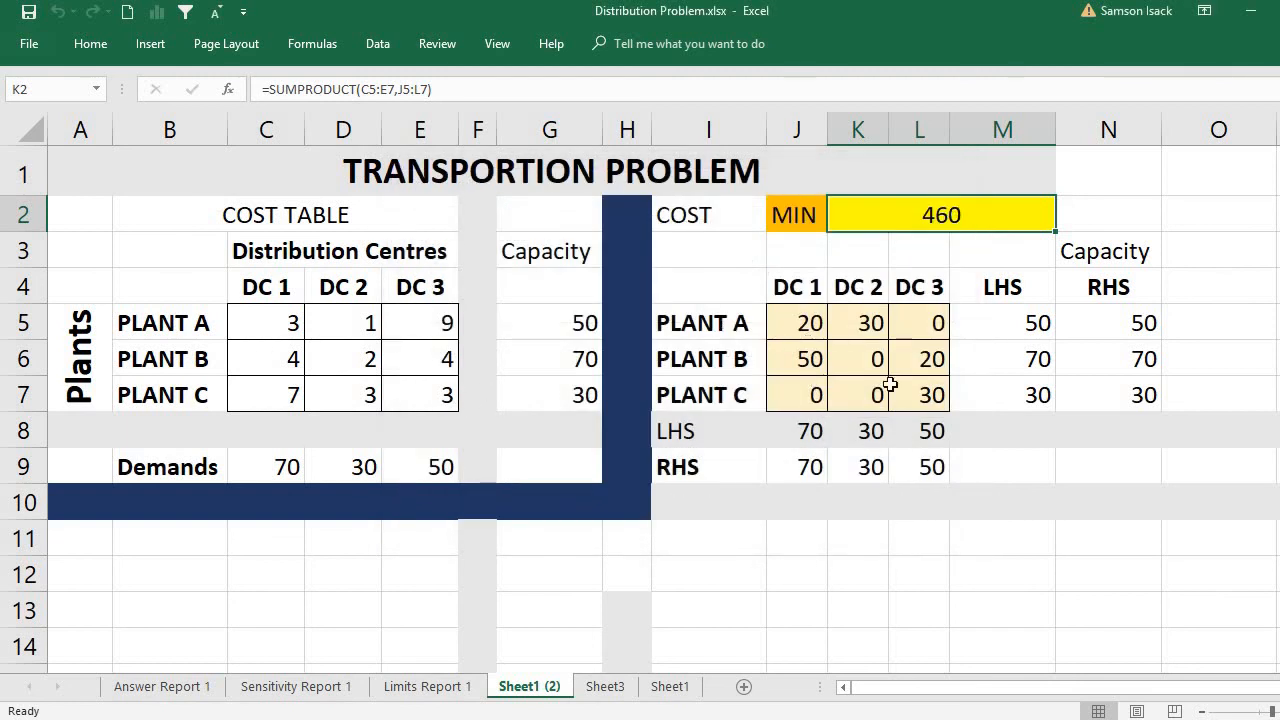
Examine the minimised shipments of Plants A, B and C to the distribution centres and the total cost in K2.
left_click_drag(801, 317, 846, 320)
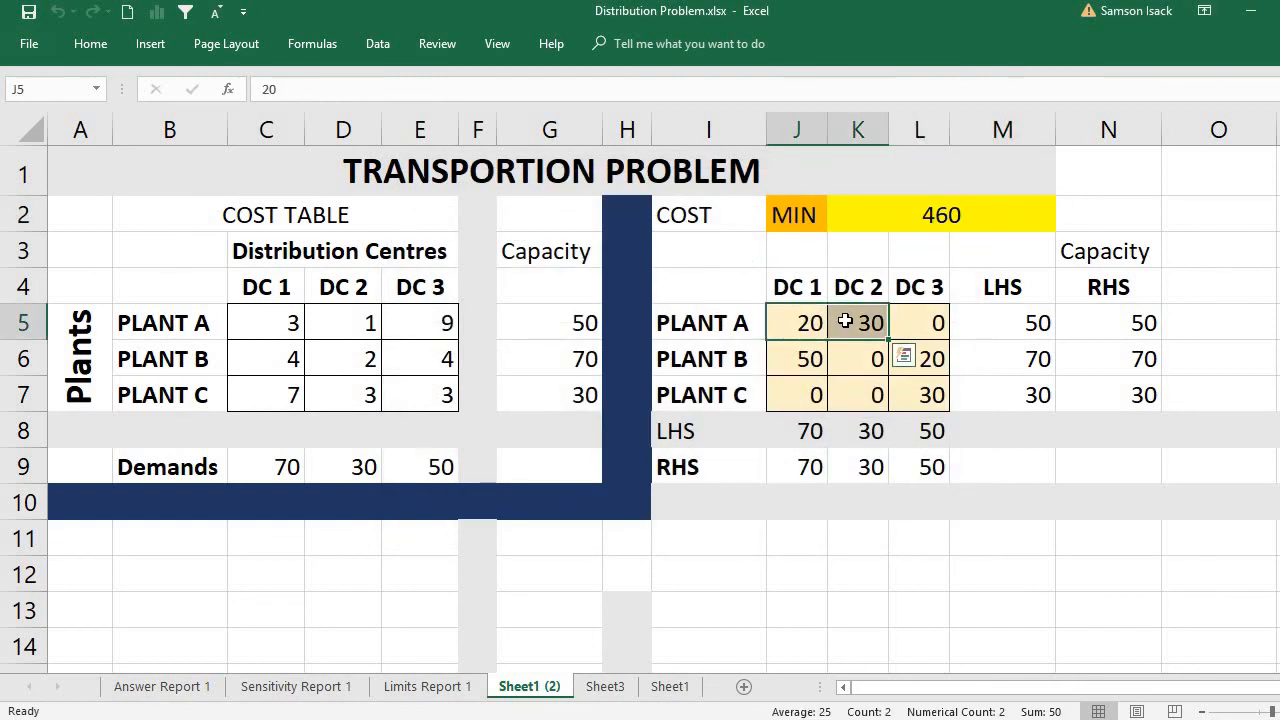
left_click(808, 322)
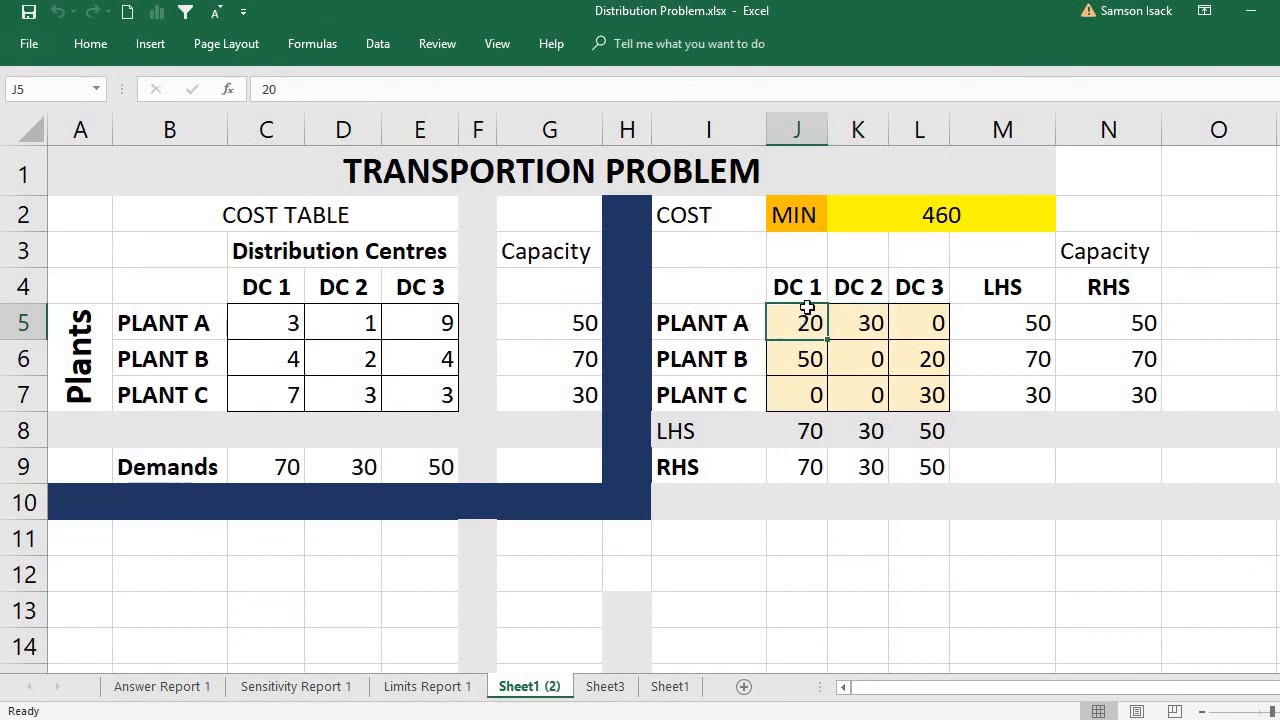
left_click(808, 362)
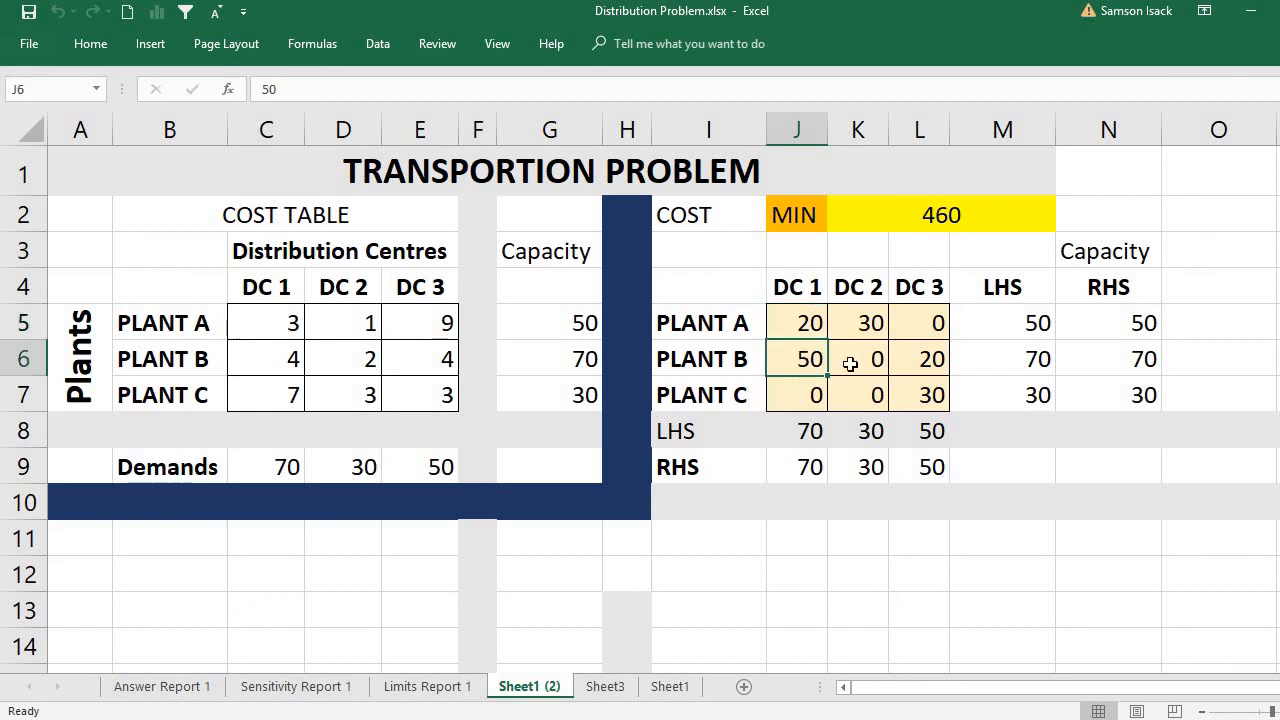
left_click(935, 368)
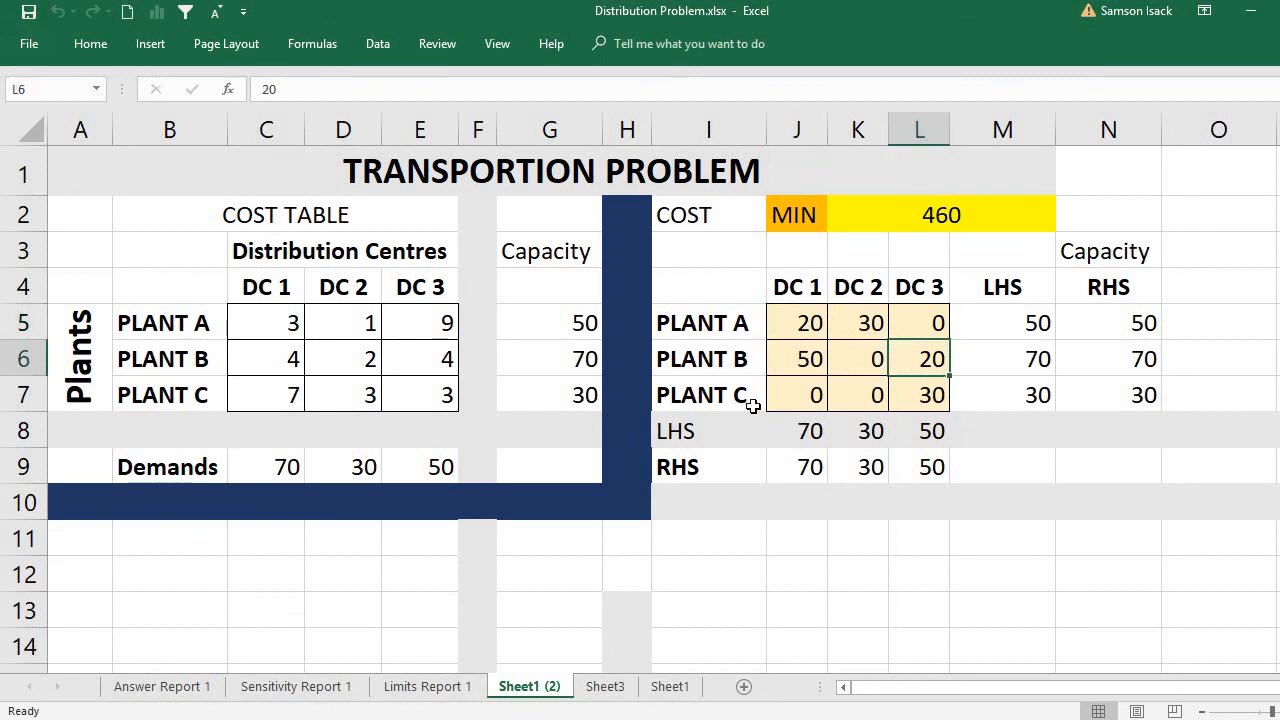
left_click(926, 395)
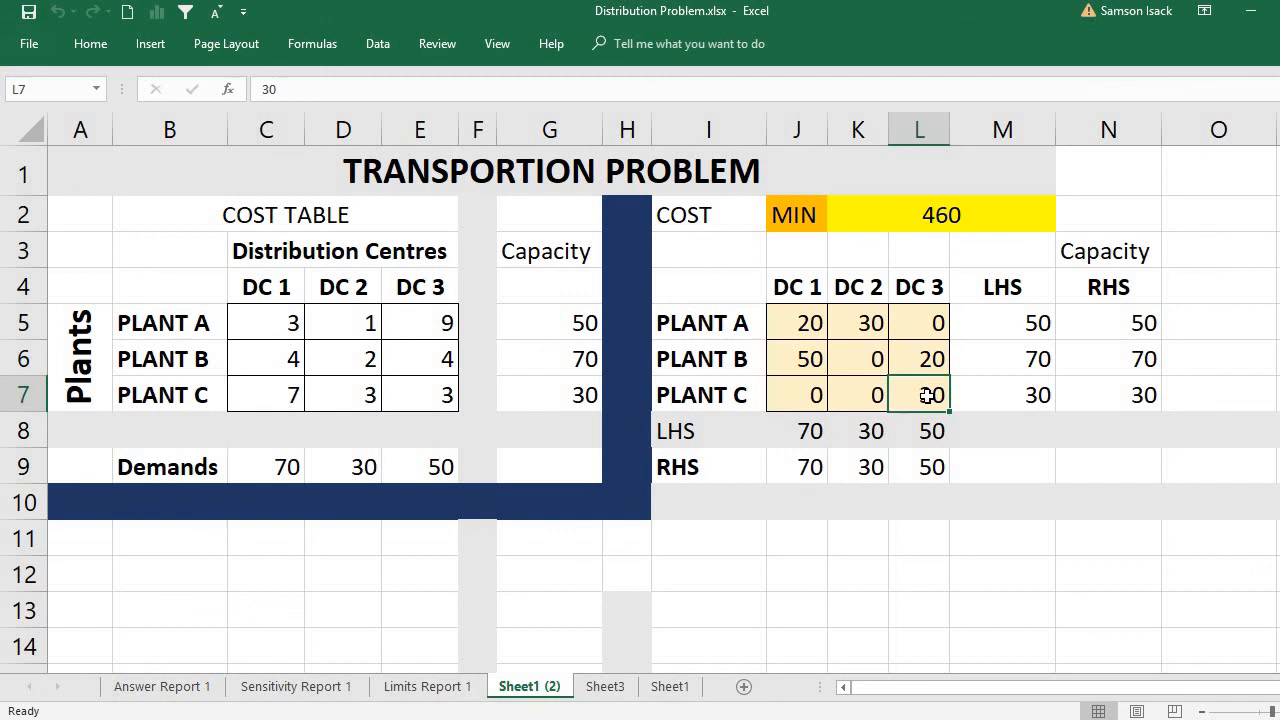
left_click(925, 218)
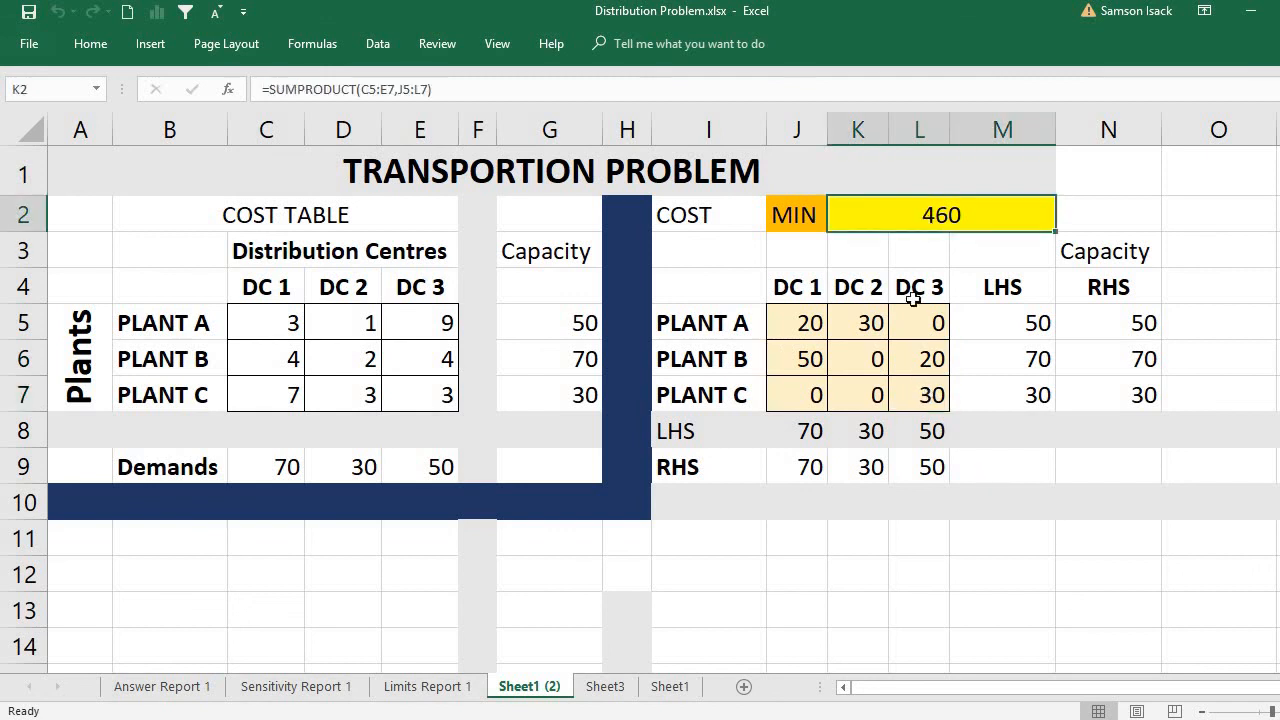